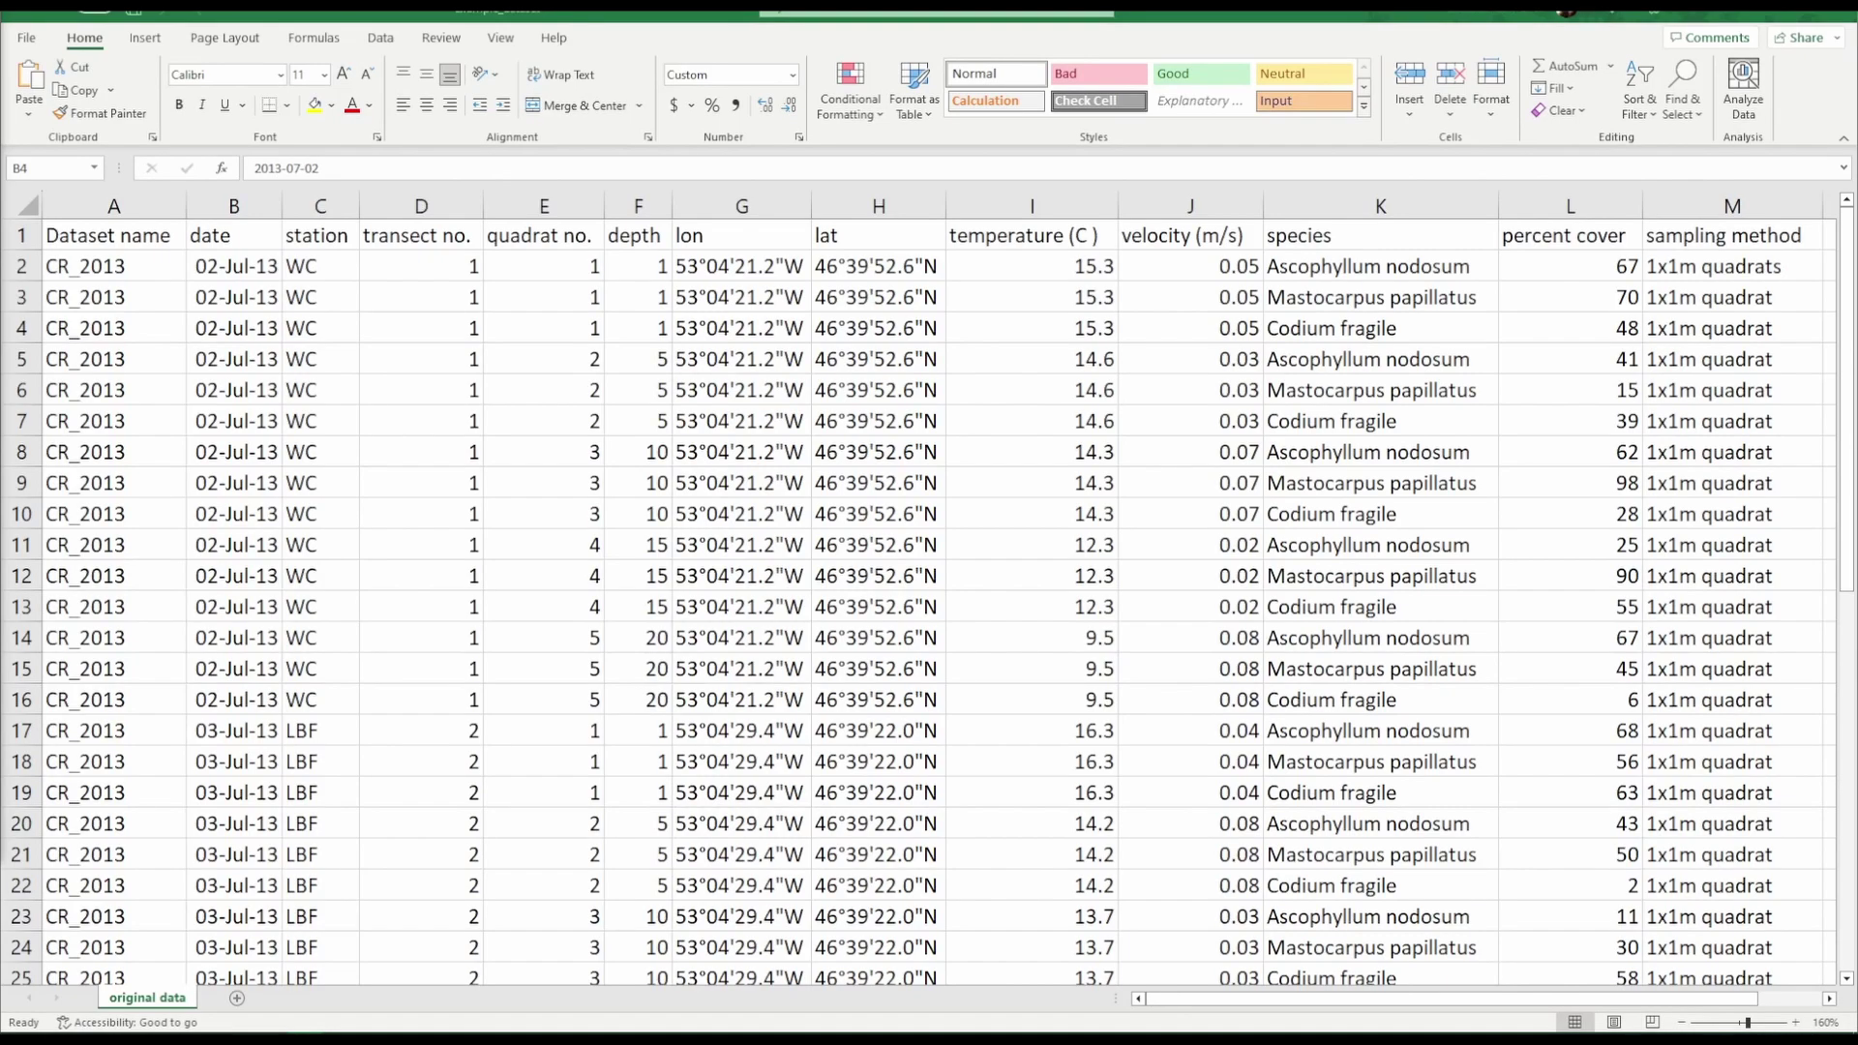
Step: Copy the whole survey data range and paste it onto a new sheet
click(142, 238)
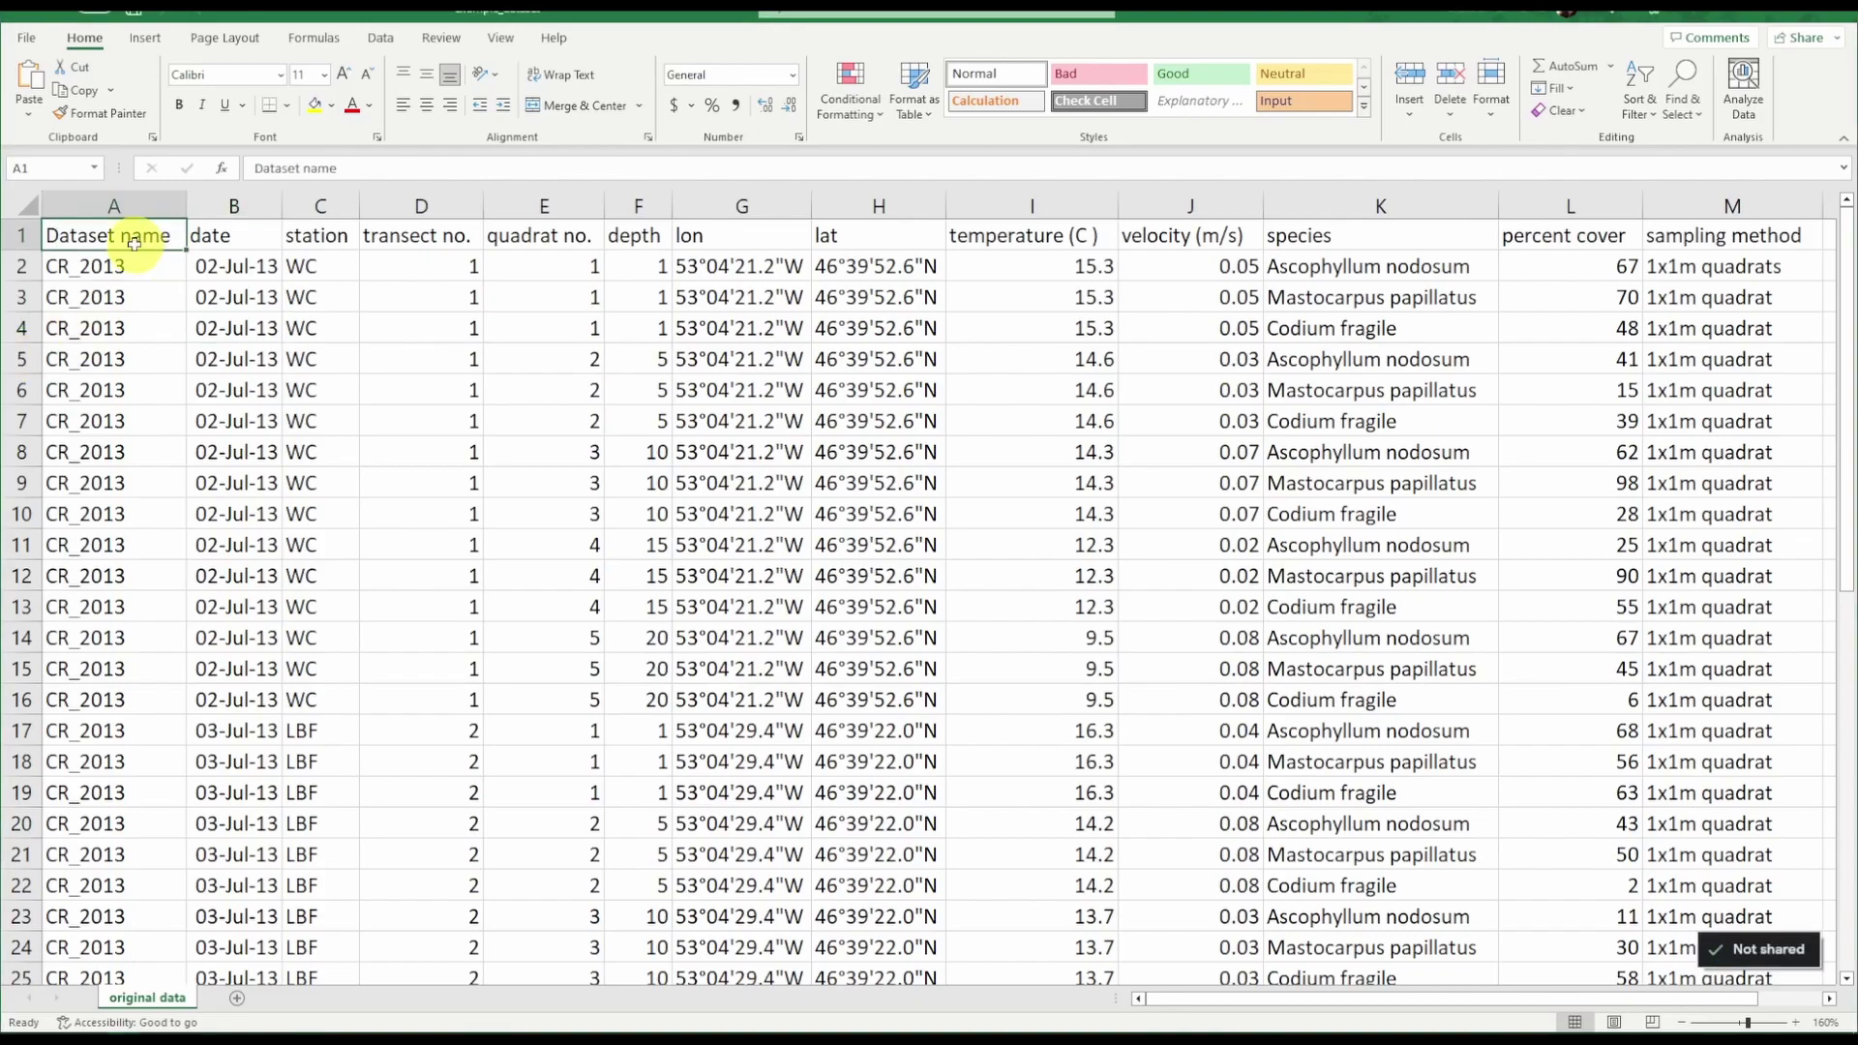
key(ctrl+shift+End)
key(ctrl+c)
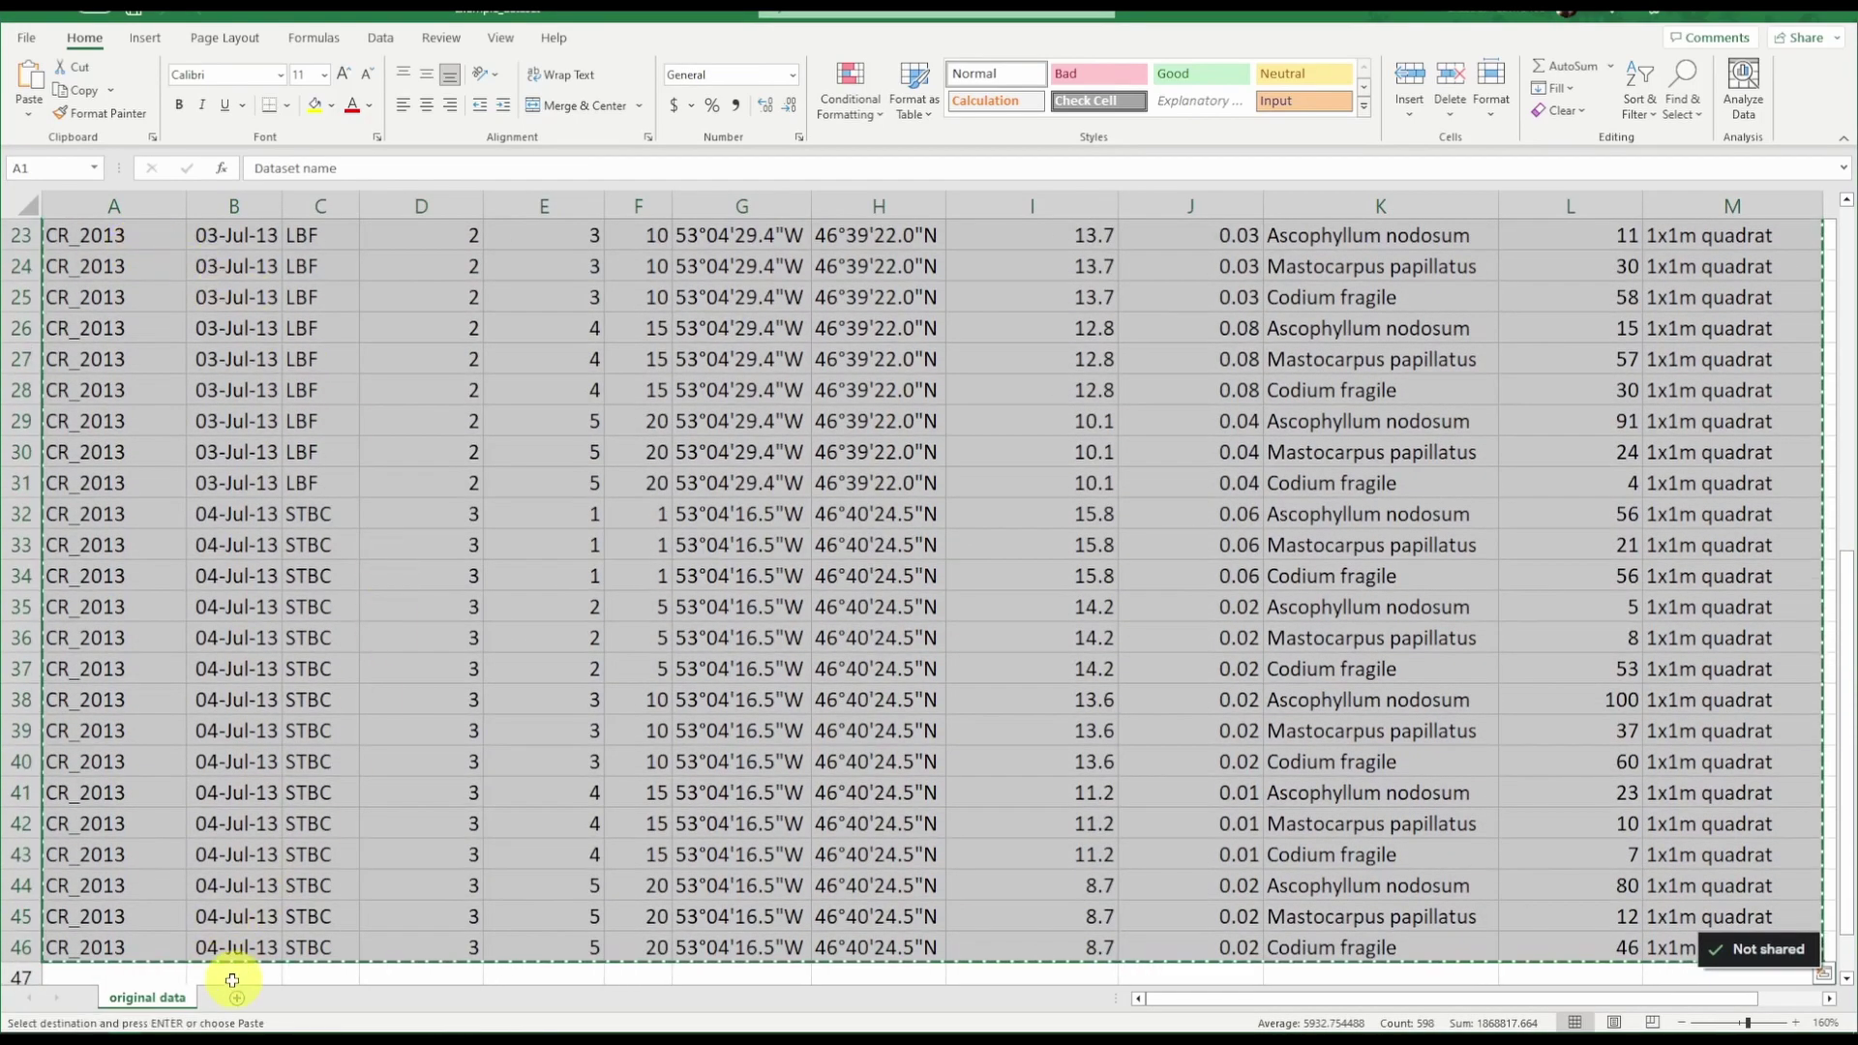
click(237, 1002)
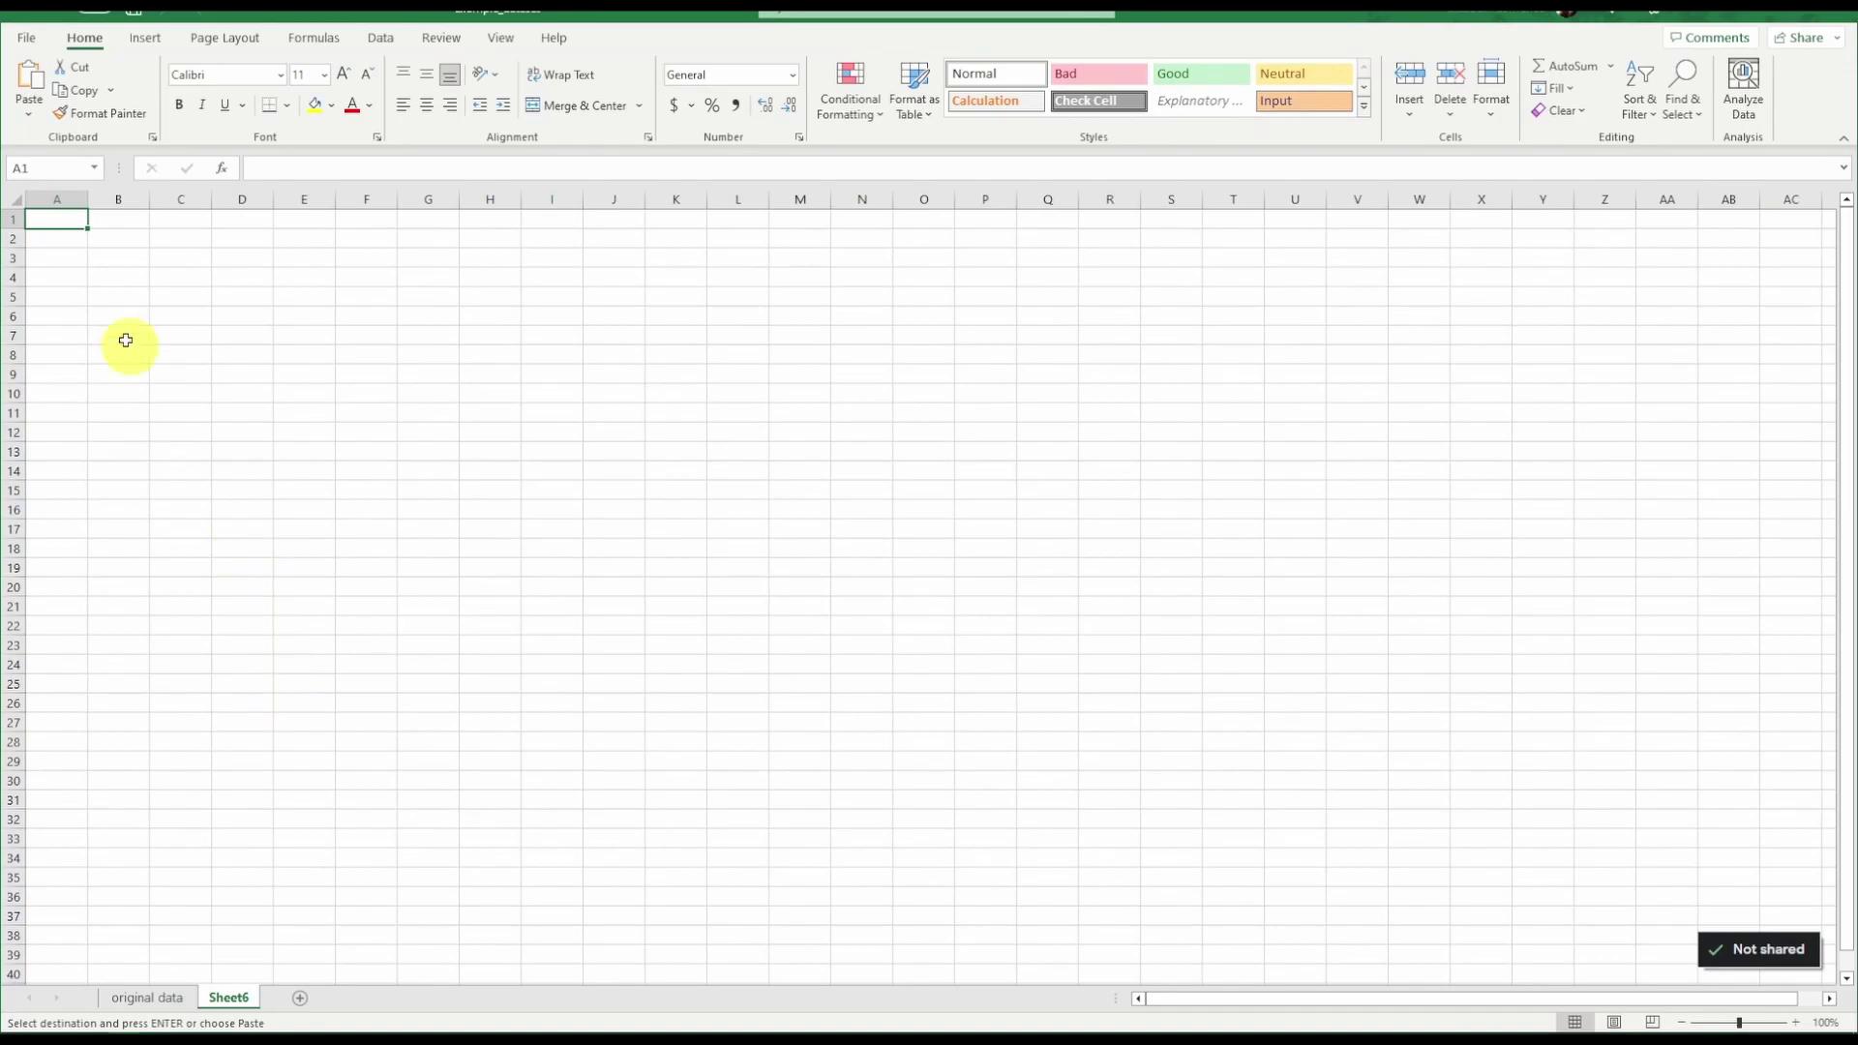
key(ctrl+v)
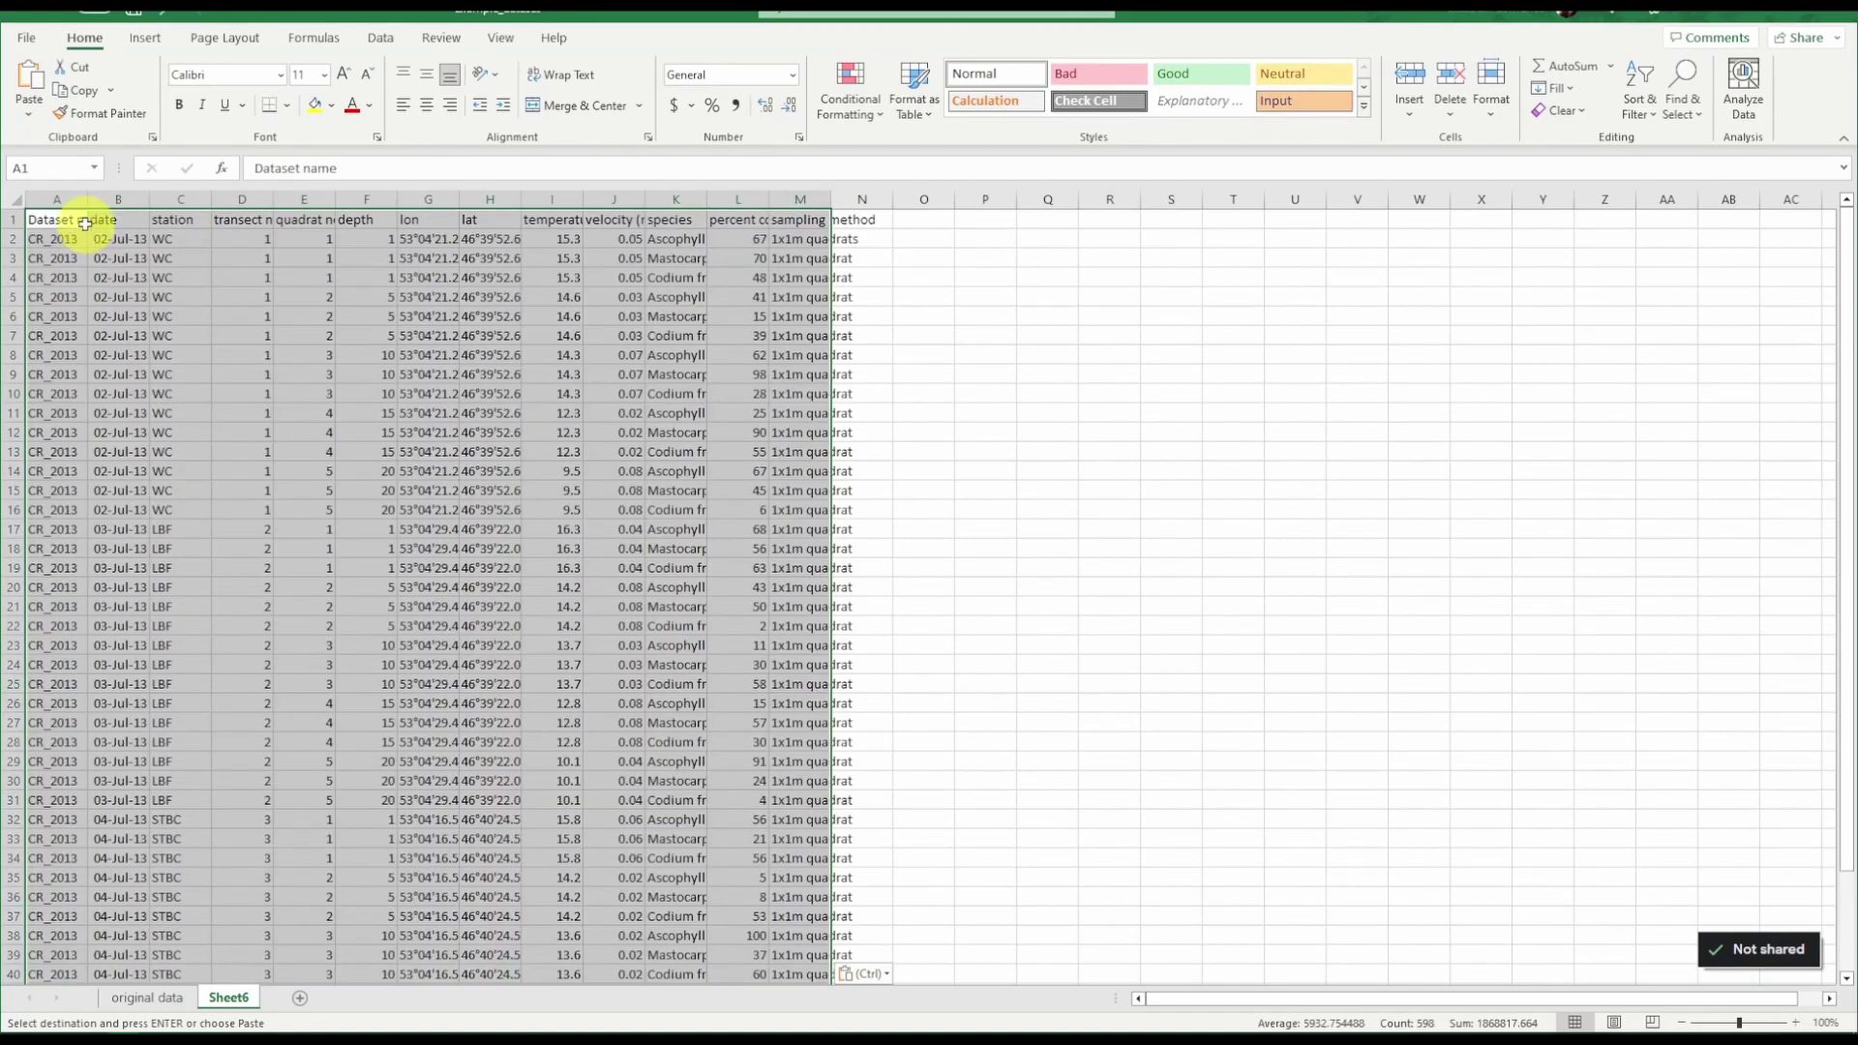
Step: Autofit columns A through M to their contents
scroll(367, 421, up, 2)
scroll(368, 421, up, 2)
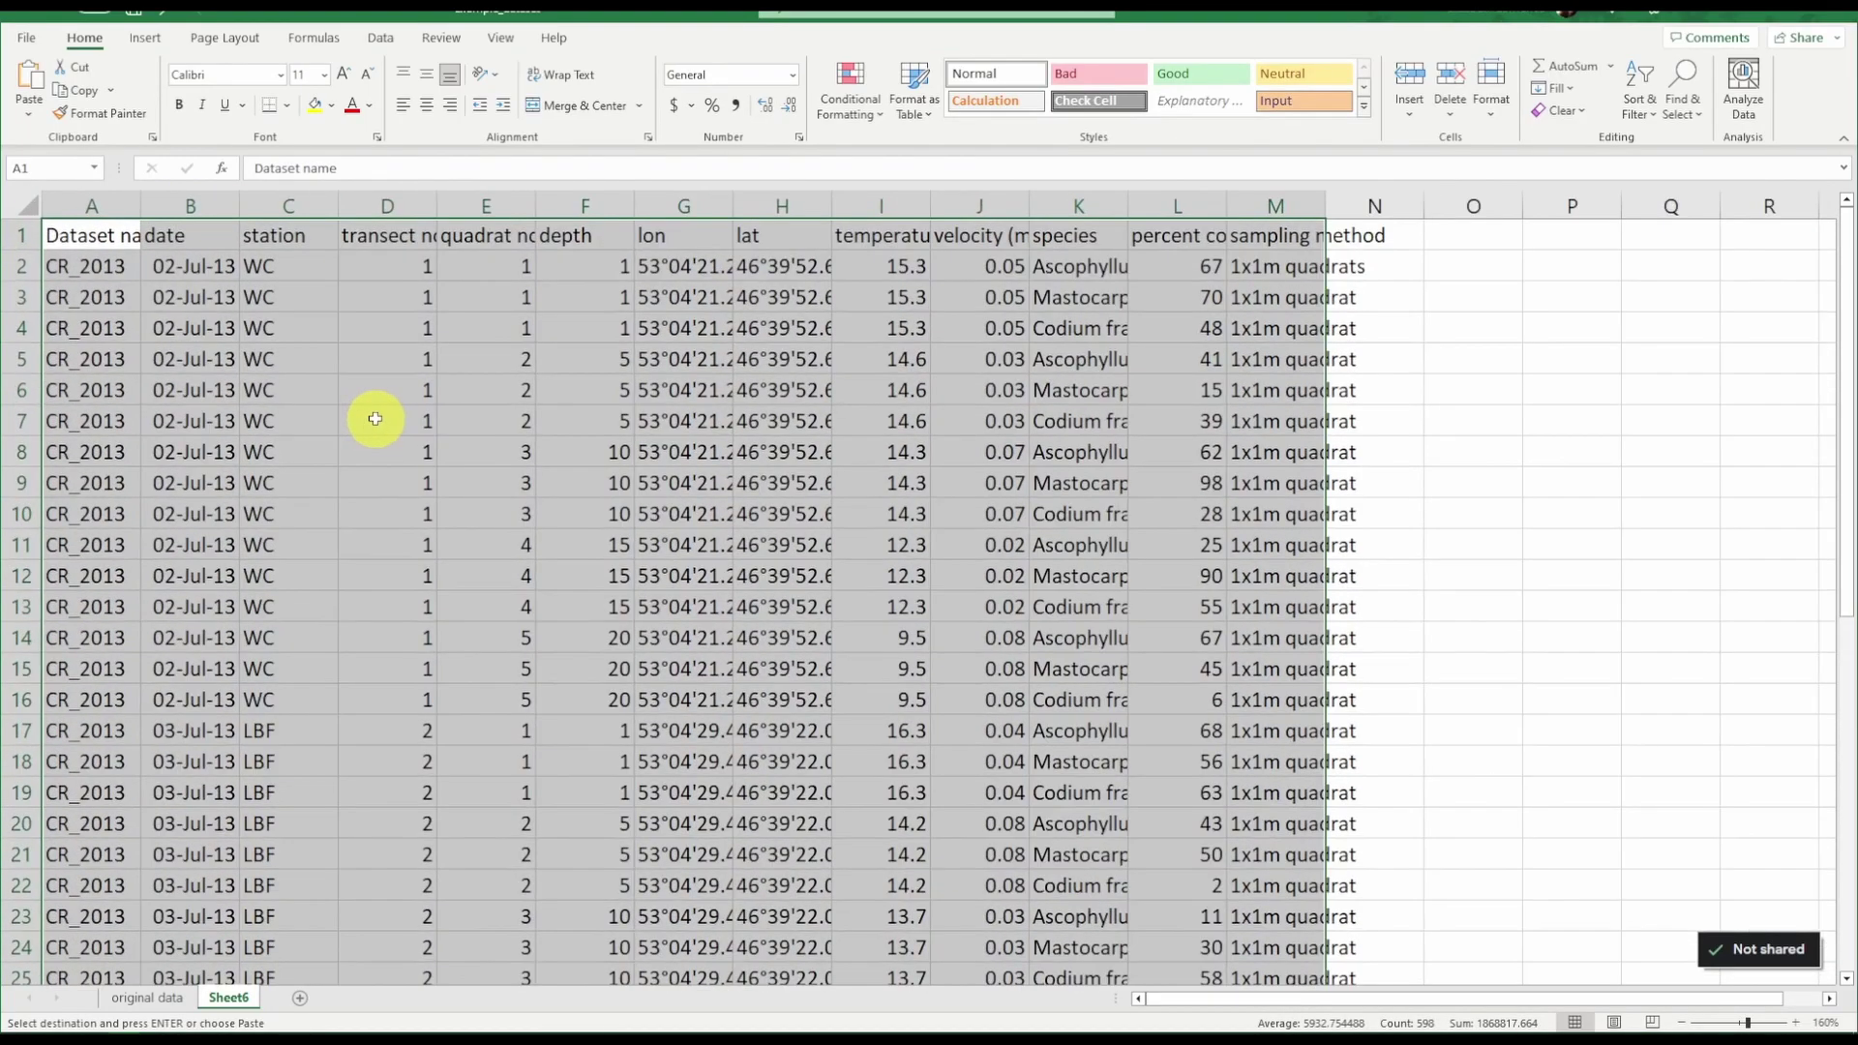
double_click(1321, 208)
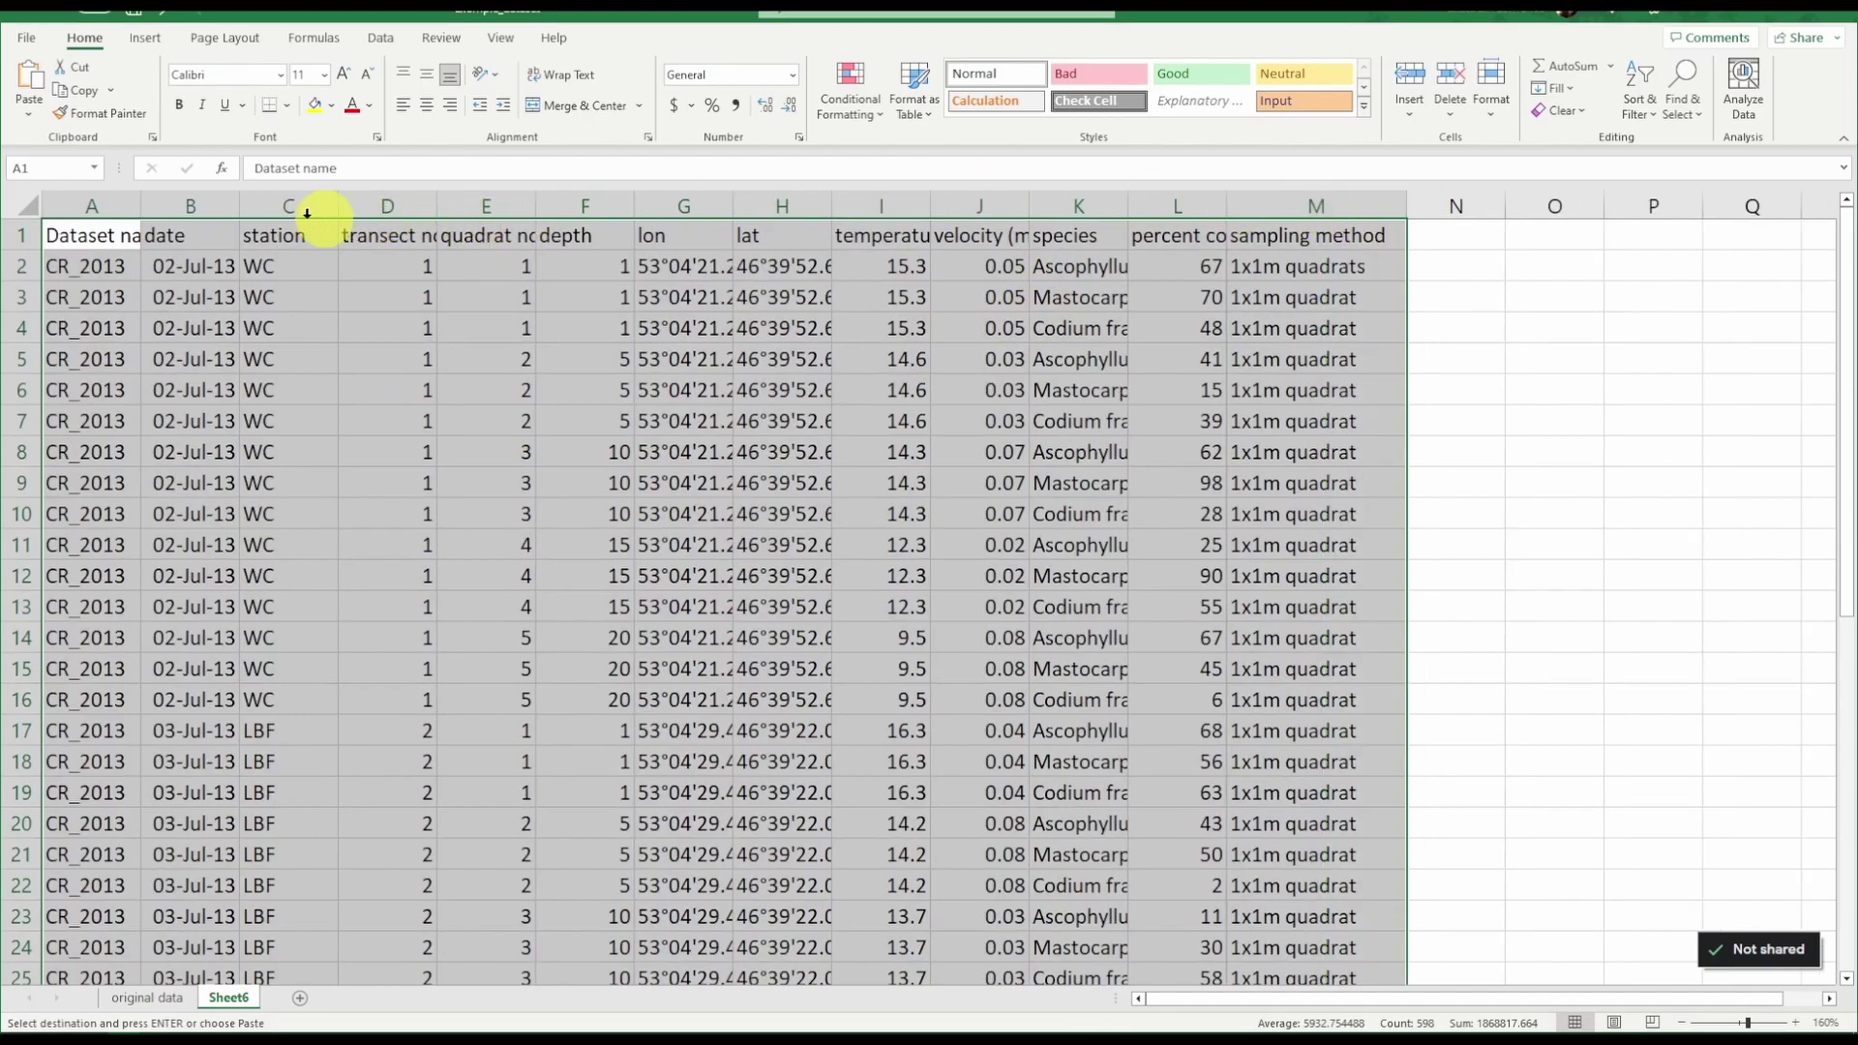
drag(133, 205, 1248, 198)
double_click(1221, 205)
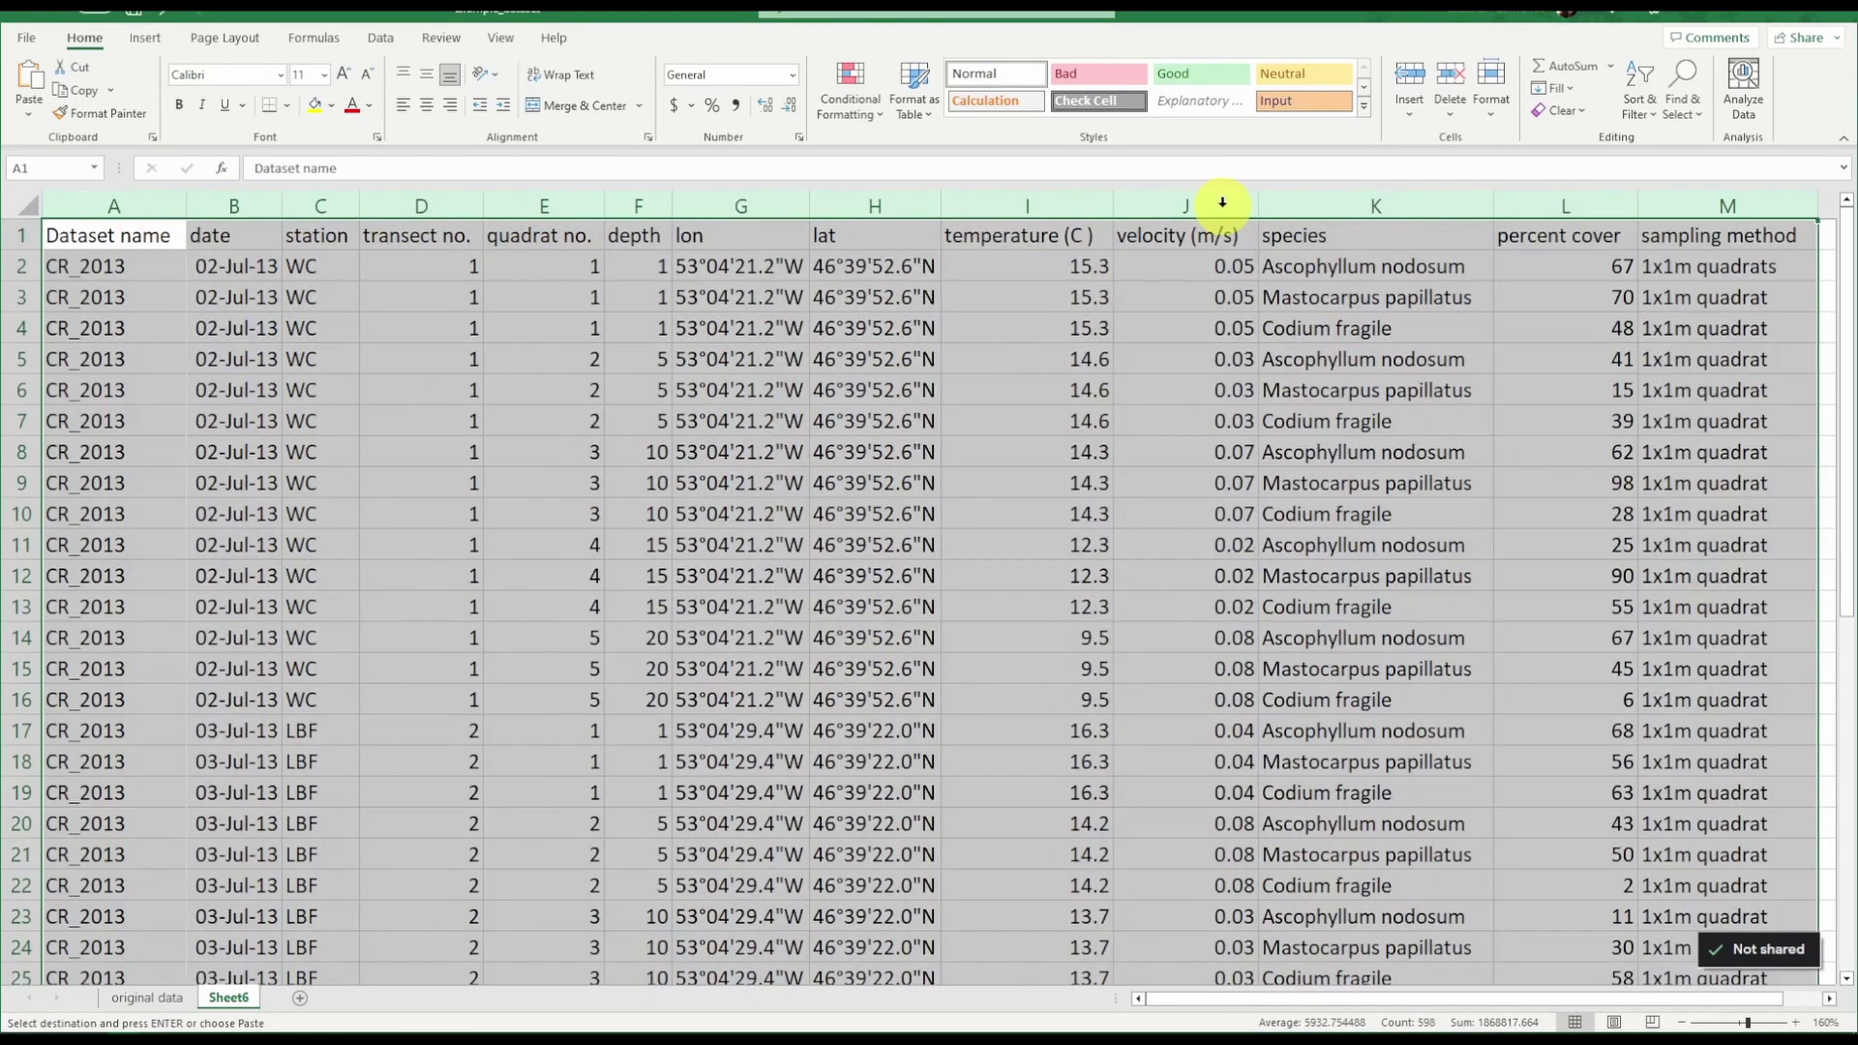
click(646, 383)
Step: Insert two columns after Dataset name headed eventID and parentEventID
drag(235, 205, 312, 206)
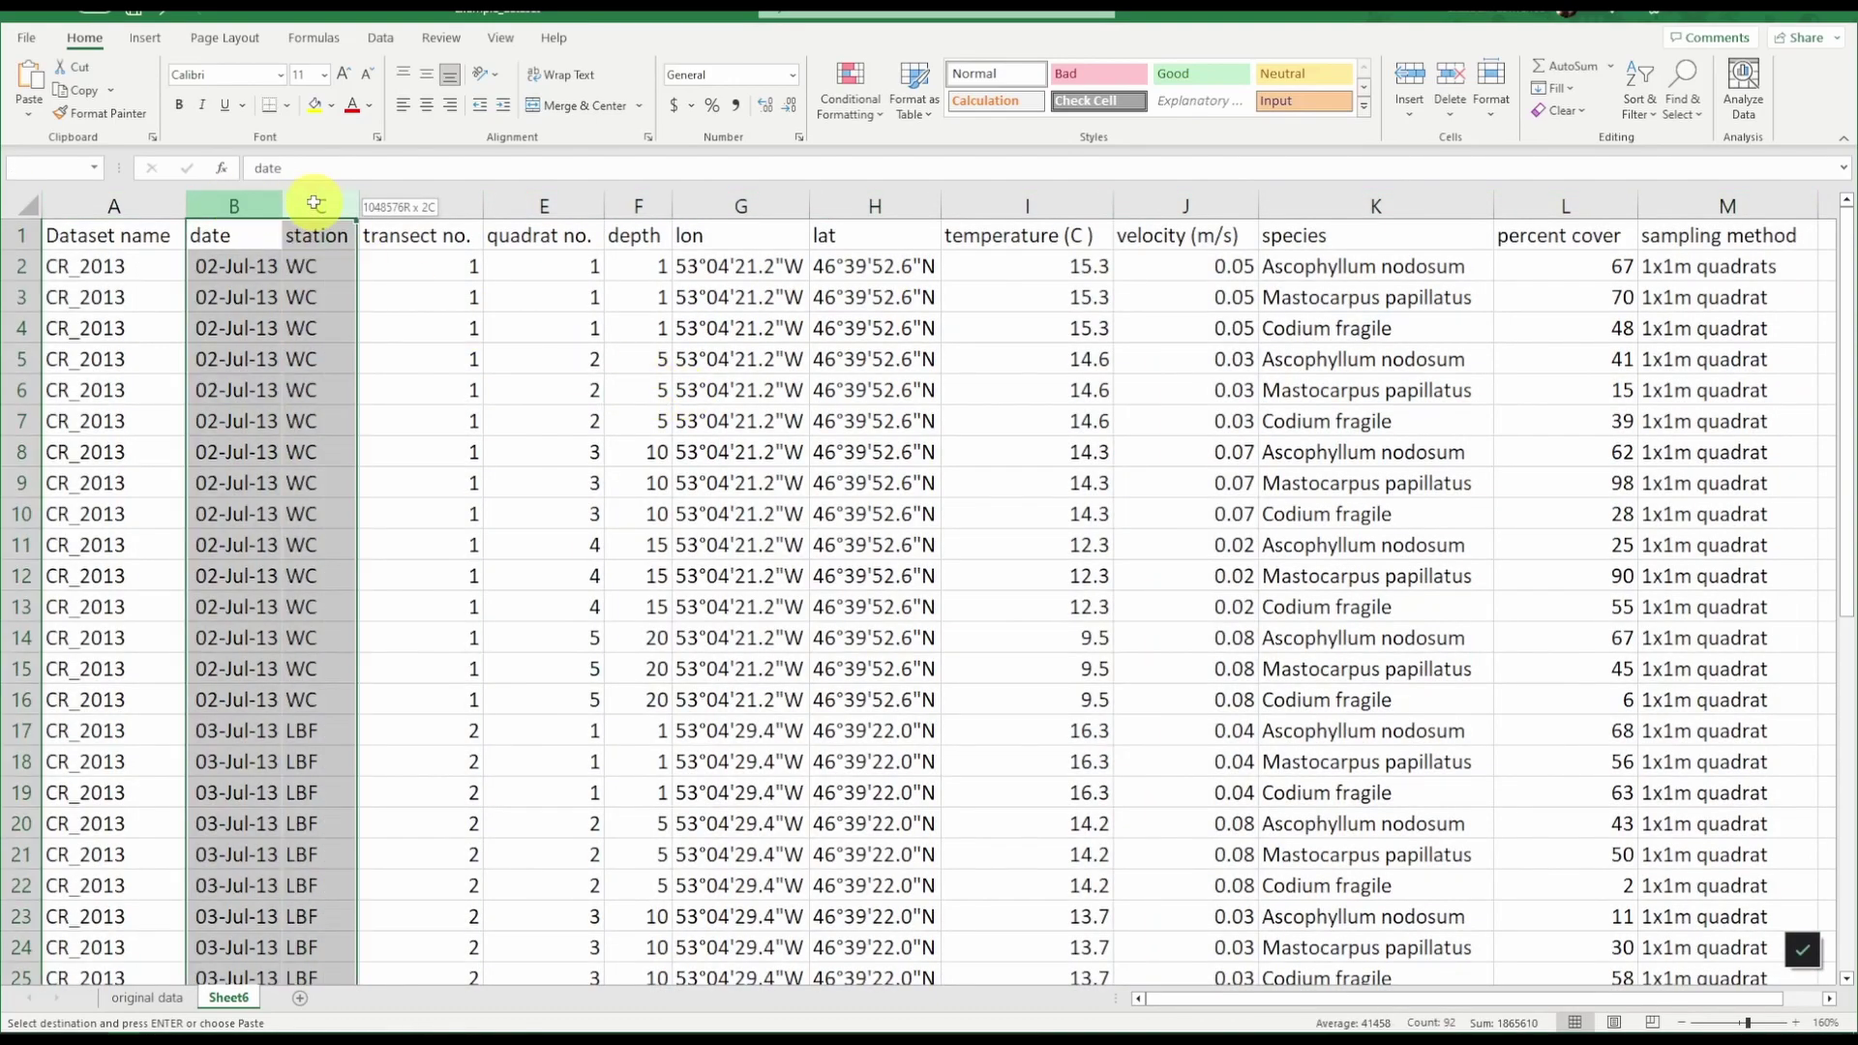
right_click(262, 298)
click(364, 496)
click(249, 236)
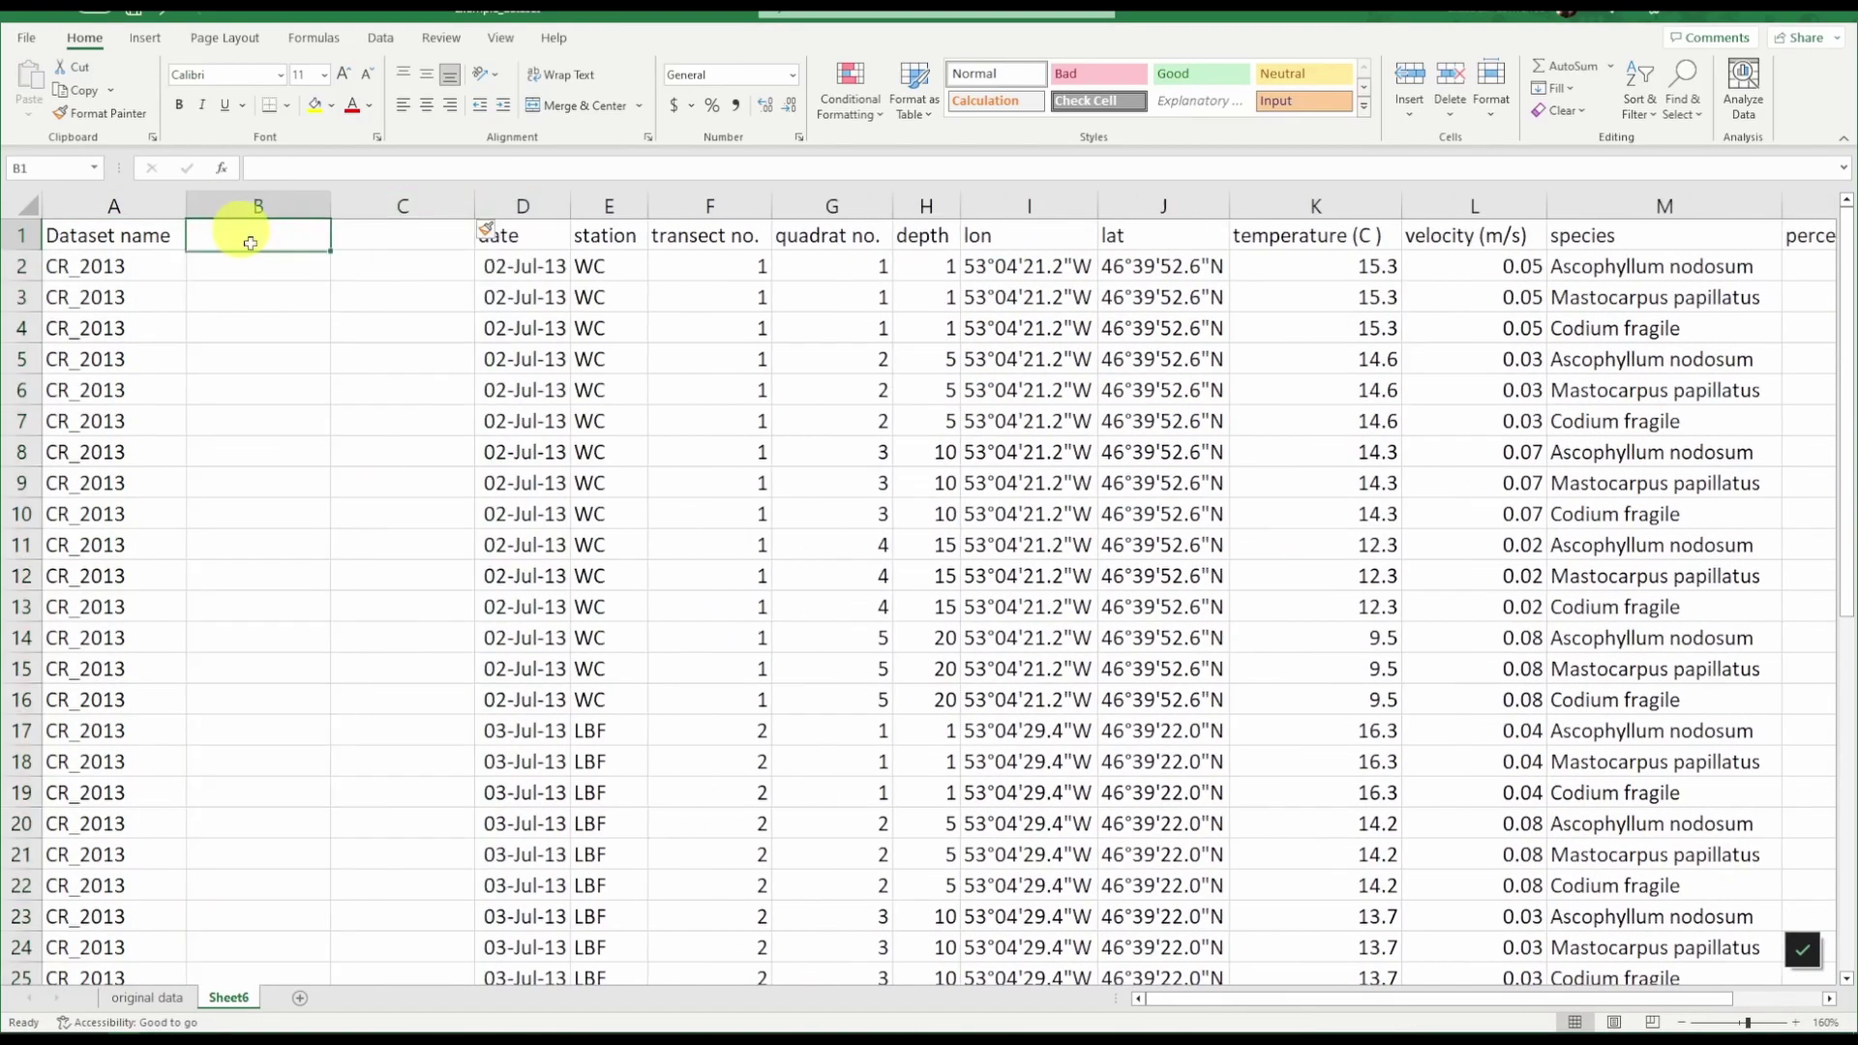
text(eventID)
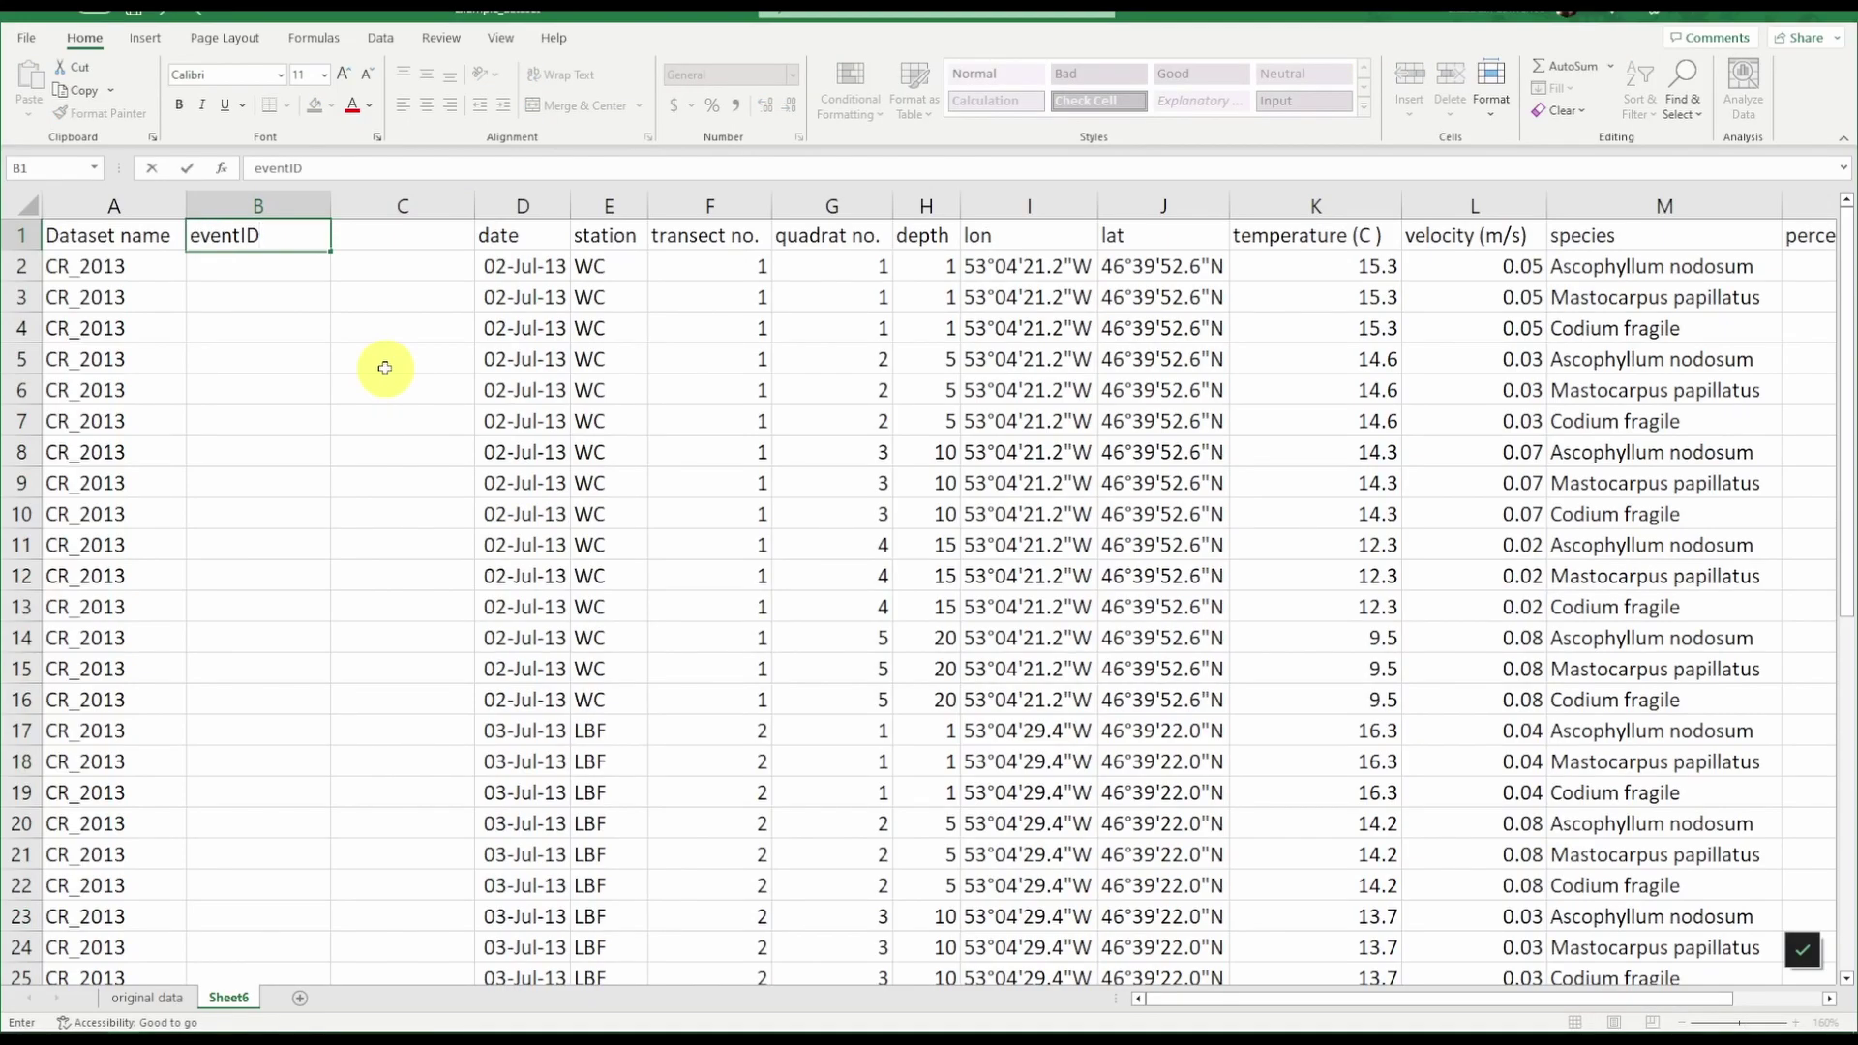
key(Tab)
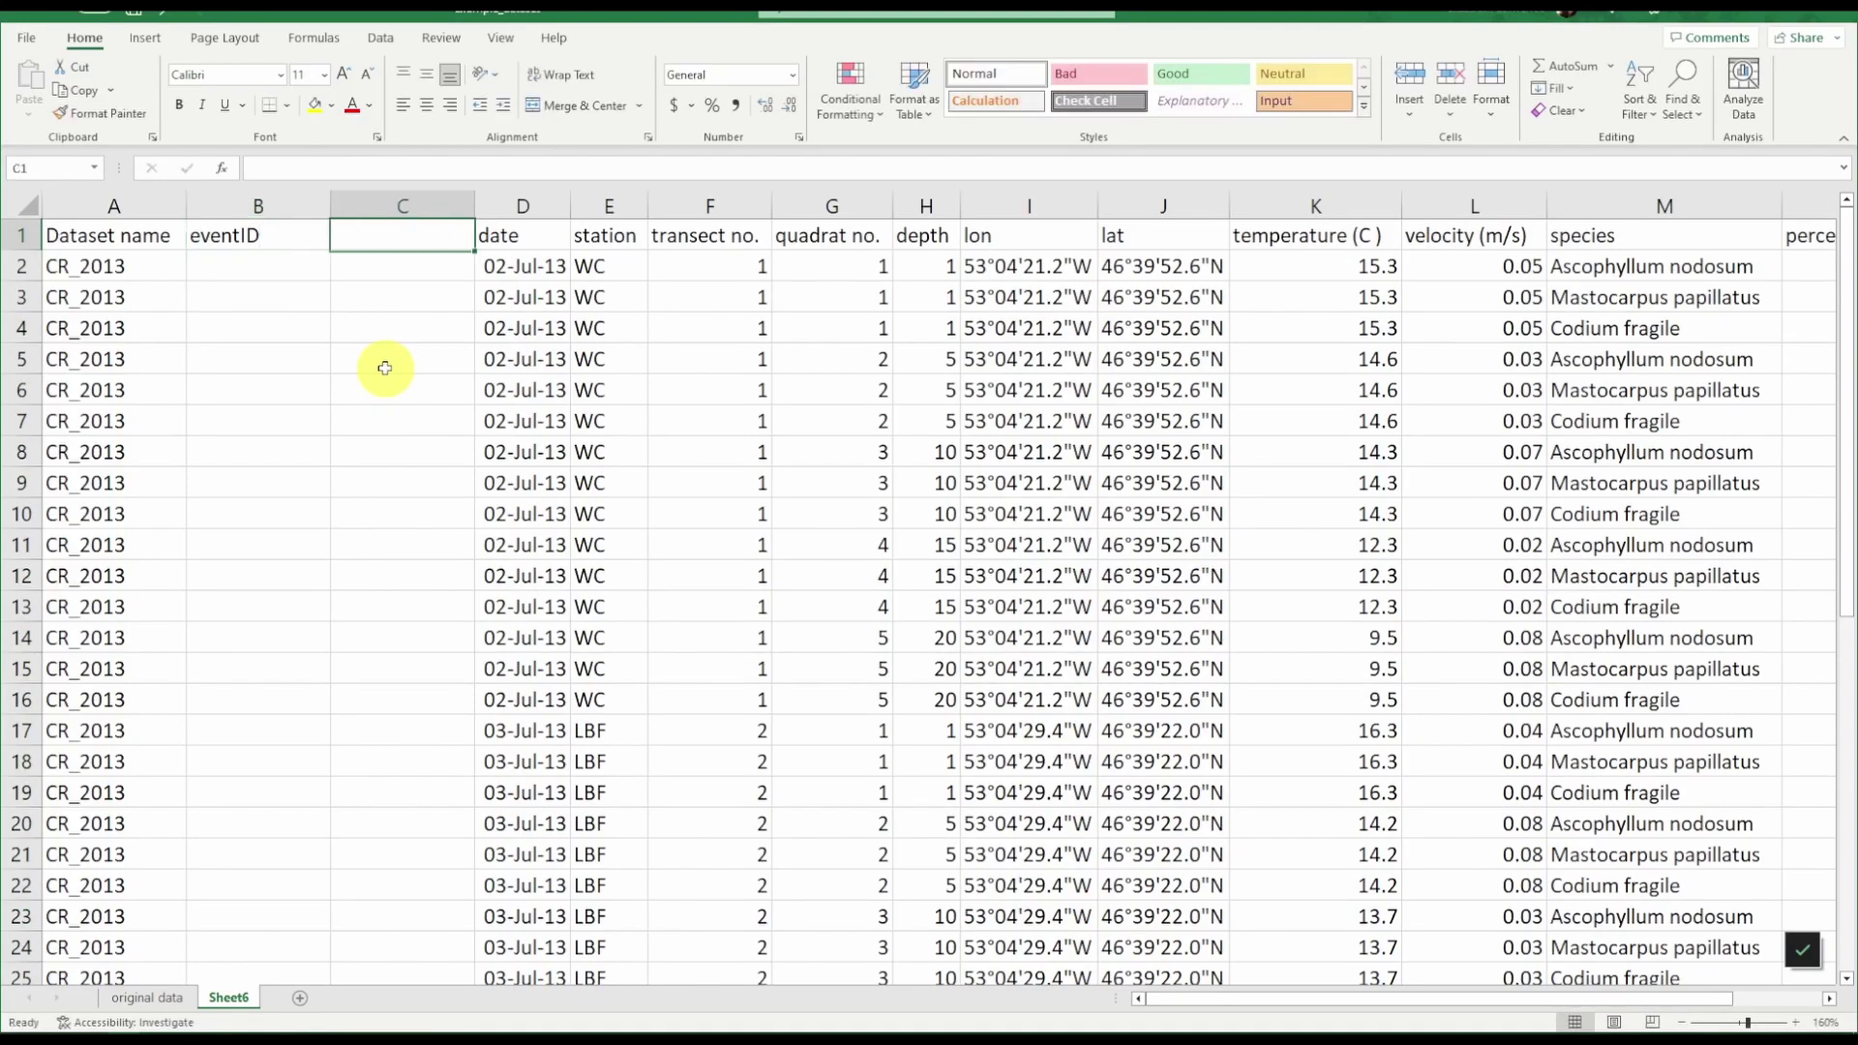
text(parentI)
key(BackSpace)
text(EventID)
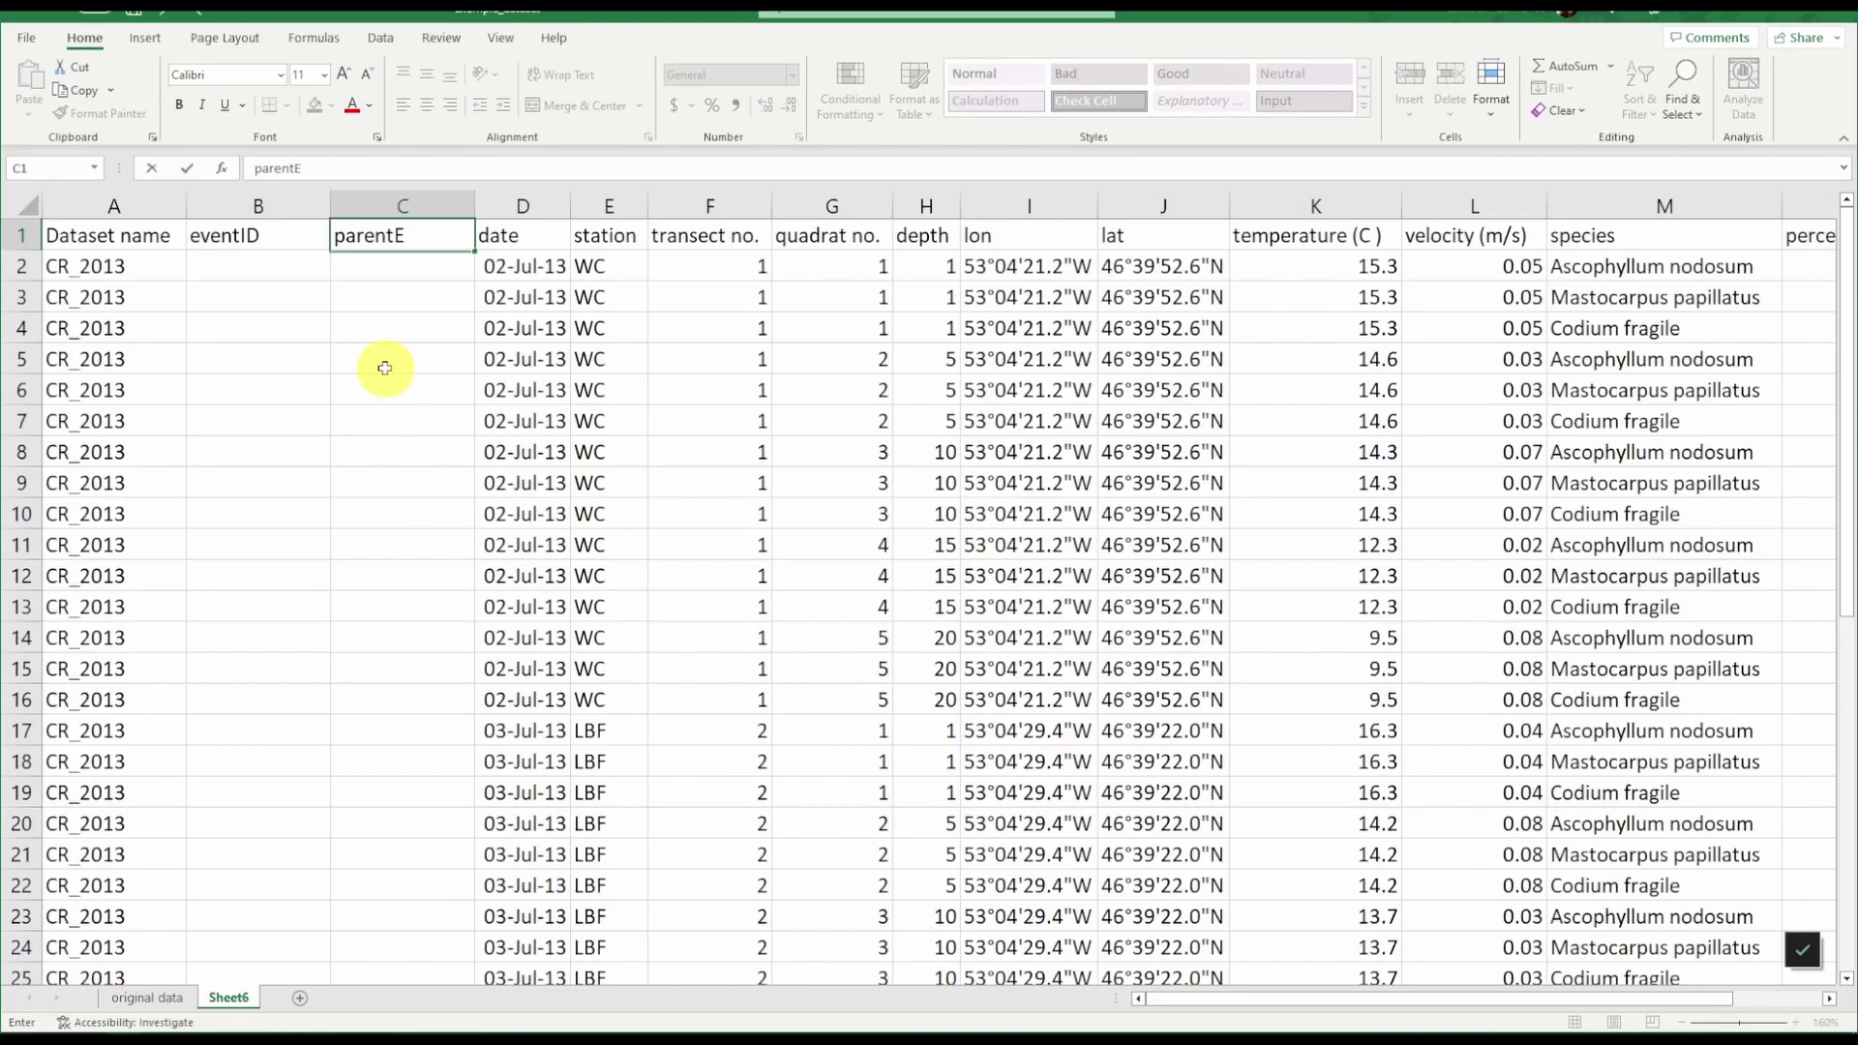
key(Return)
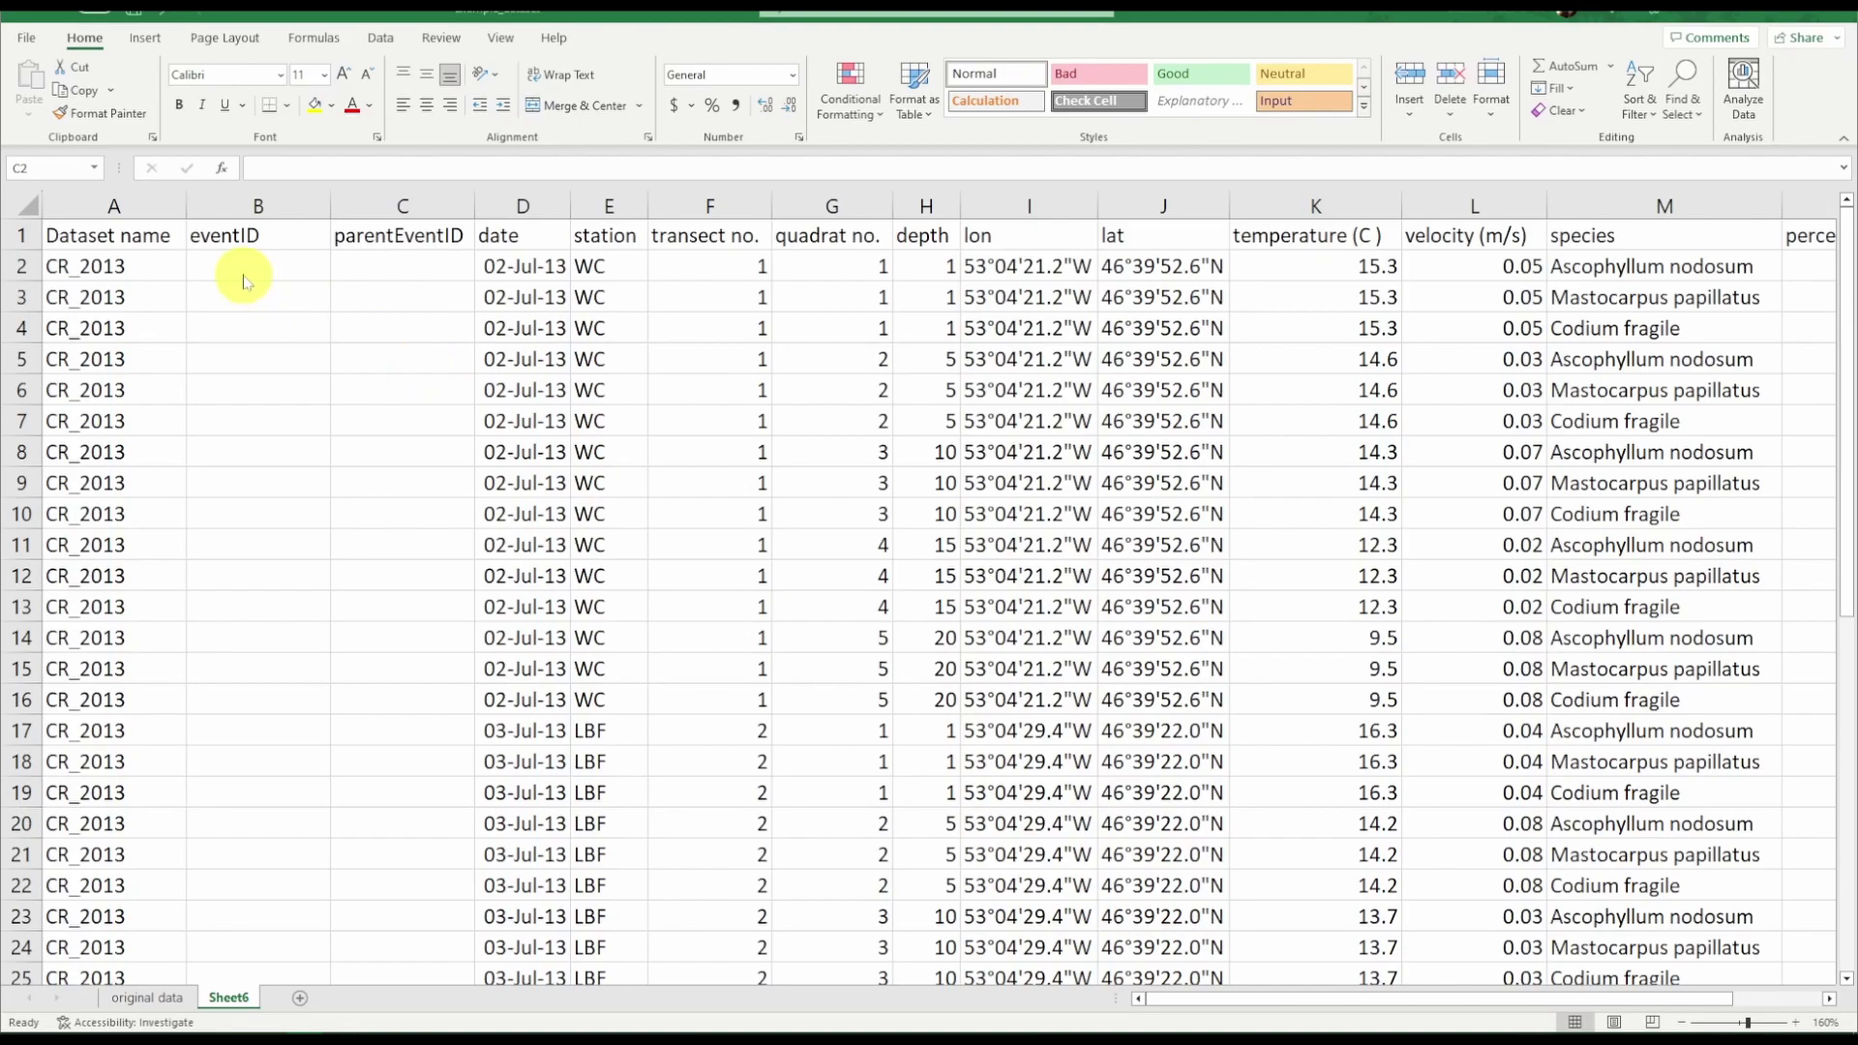
Step: Start a CONCAT formula in B2 joining dataset name A2 and station E2
click(68, 271)
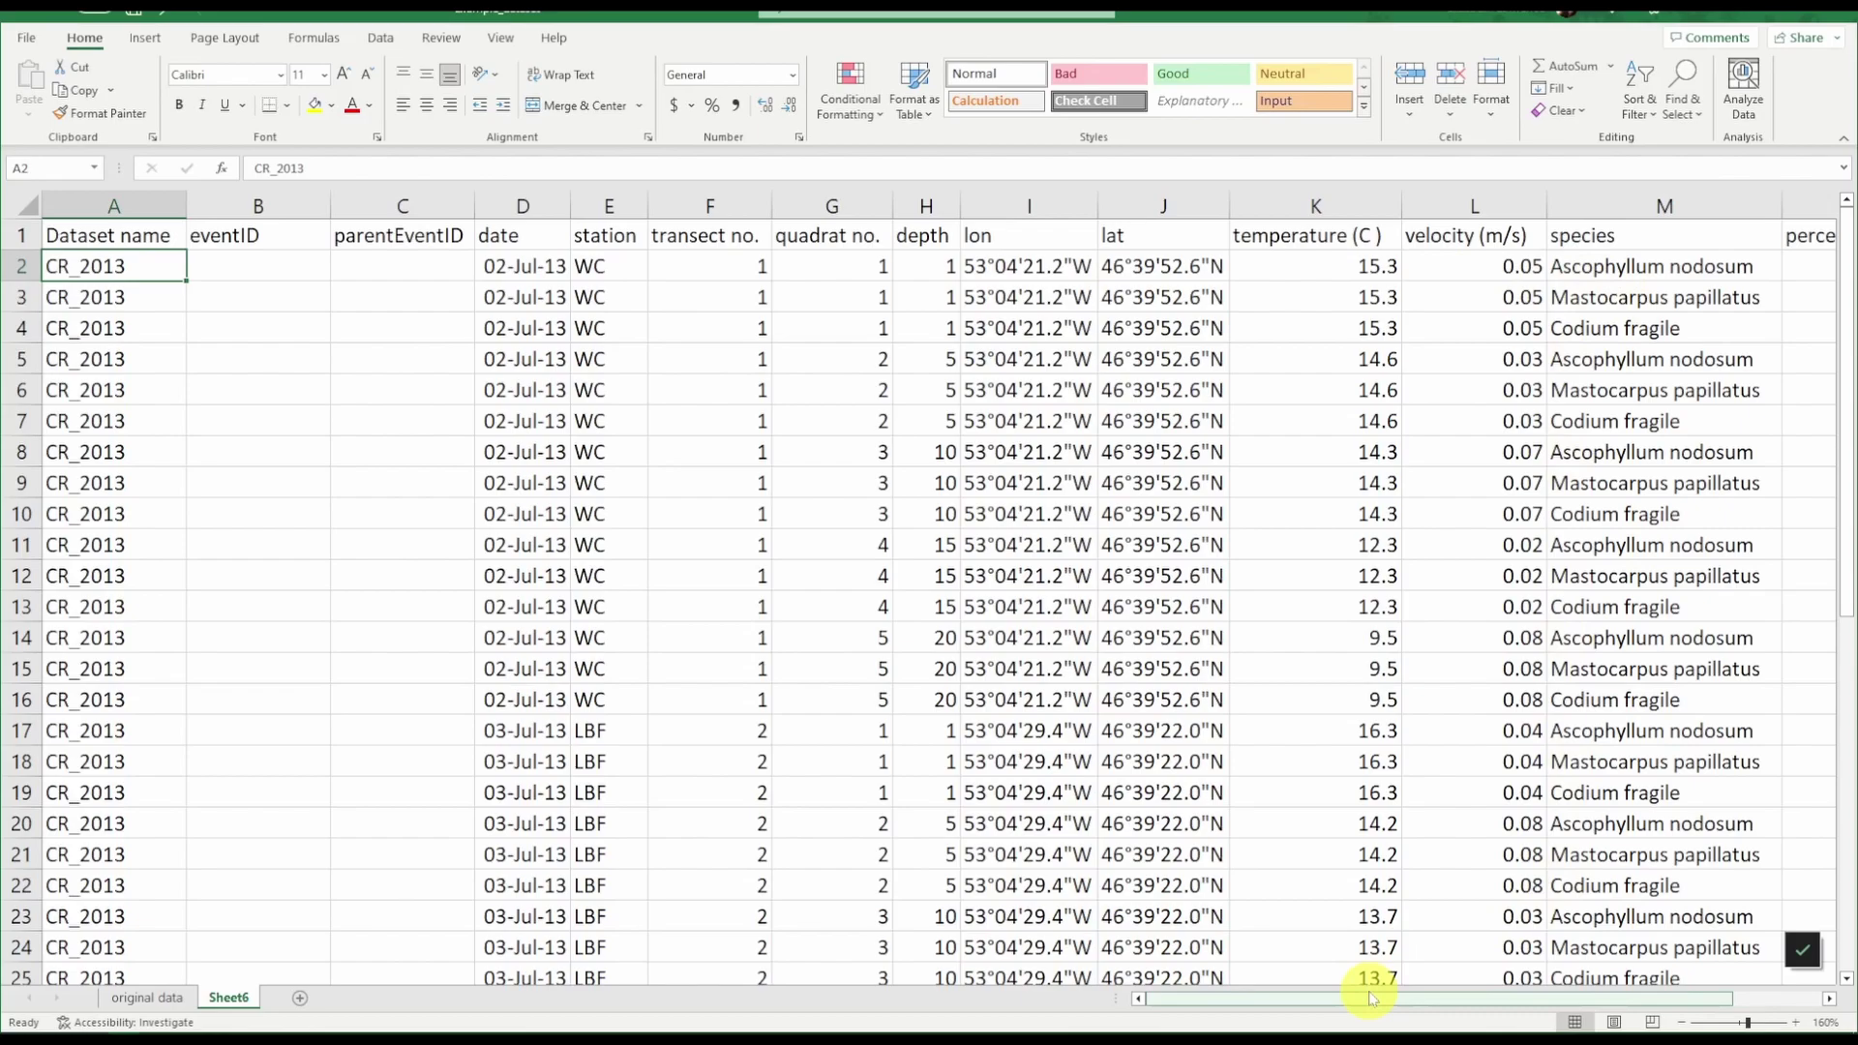
mouse_move(1370, 997)
mouse_down()
mouse_move(1460, 962)
mouse_move(1265, 983)
mouse_move(1432, 960)
mouse_move(1369, 968)
mouse_up()
click(228, 270)
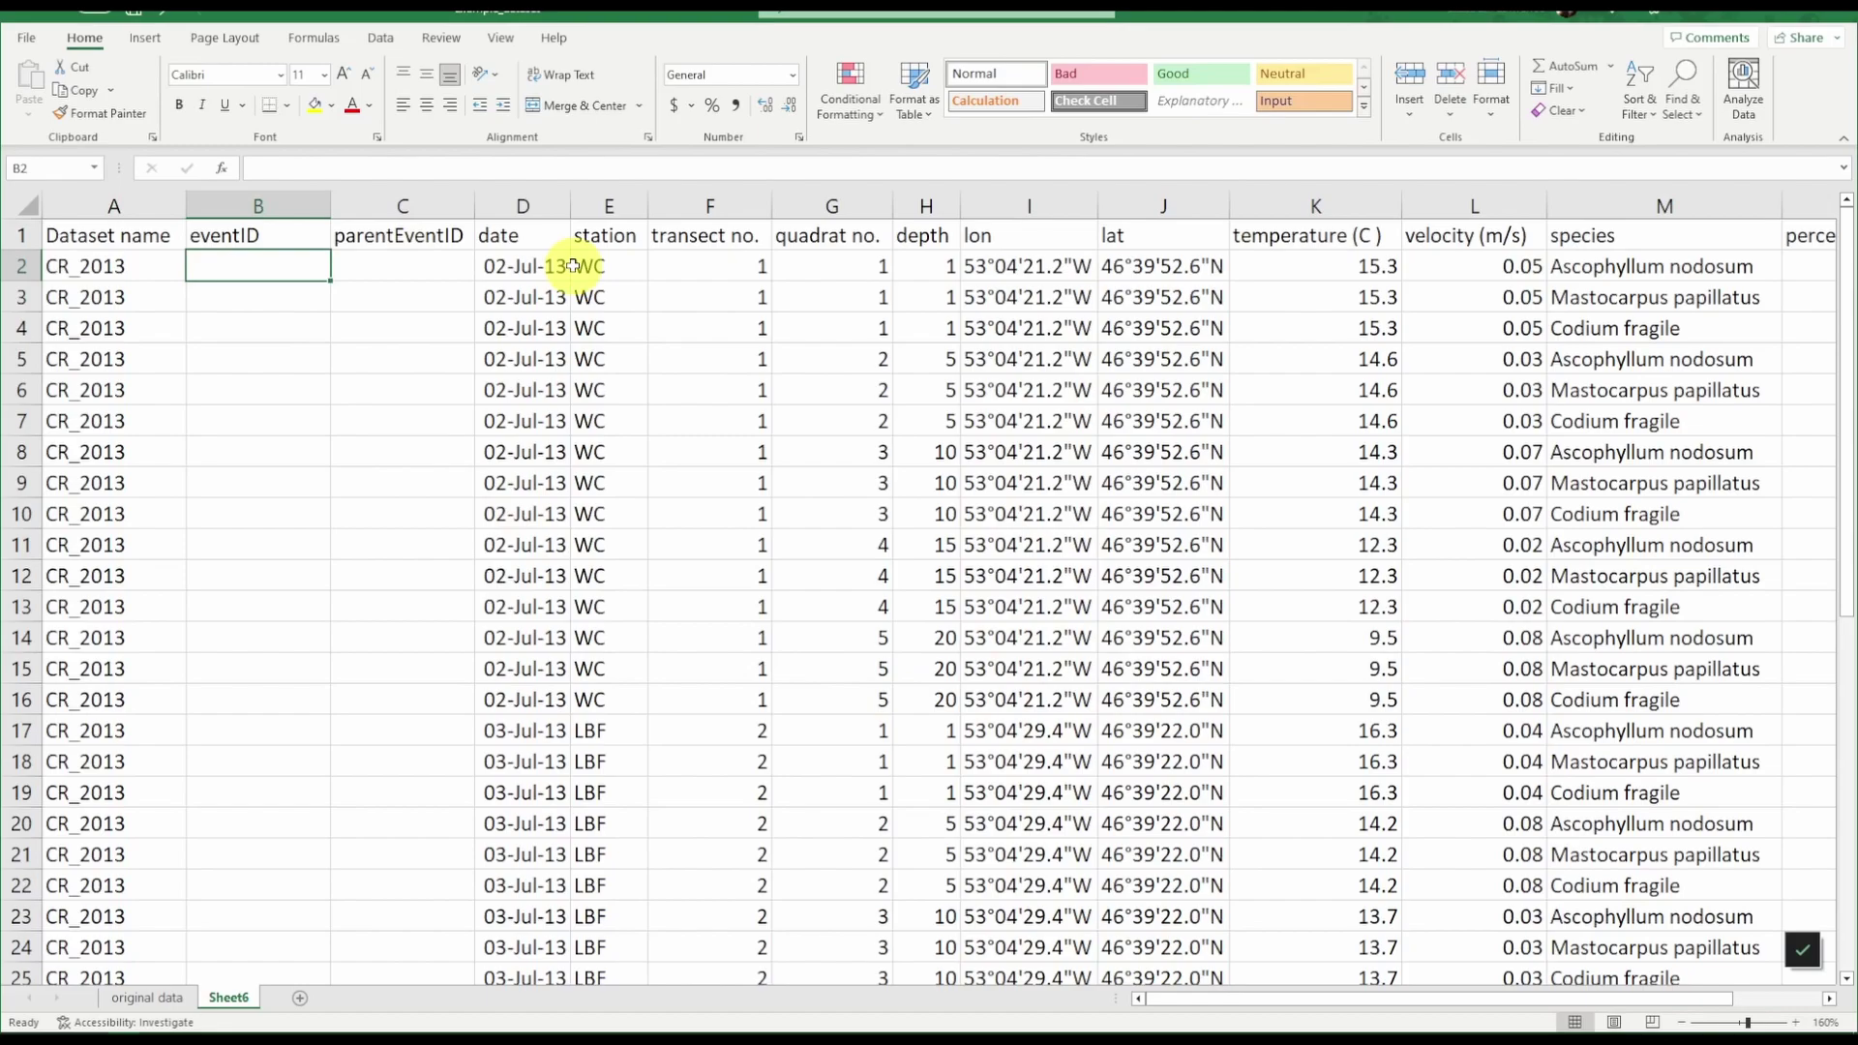
text(=concat()
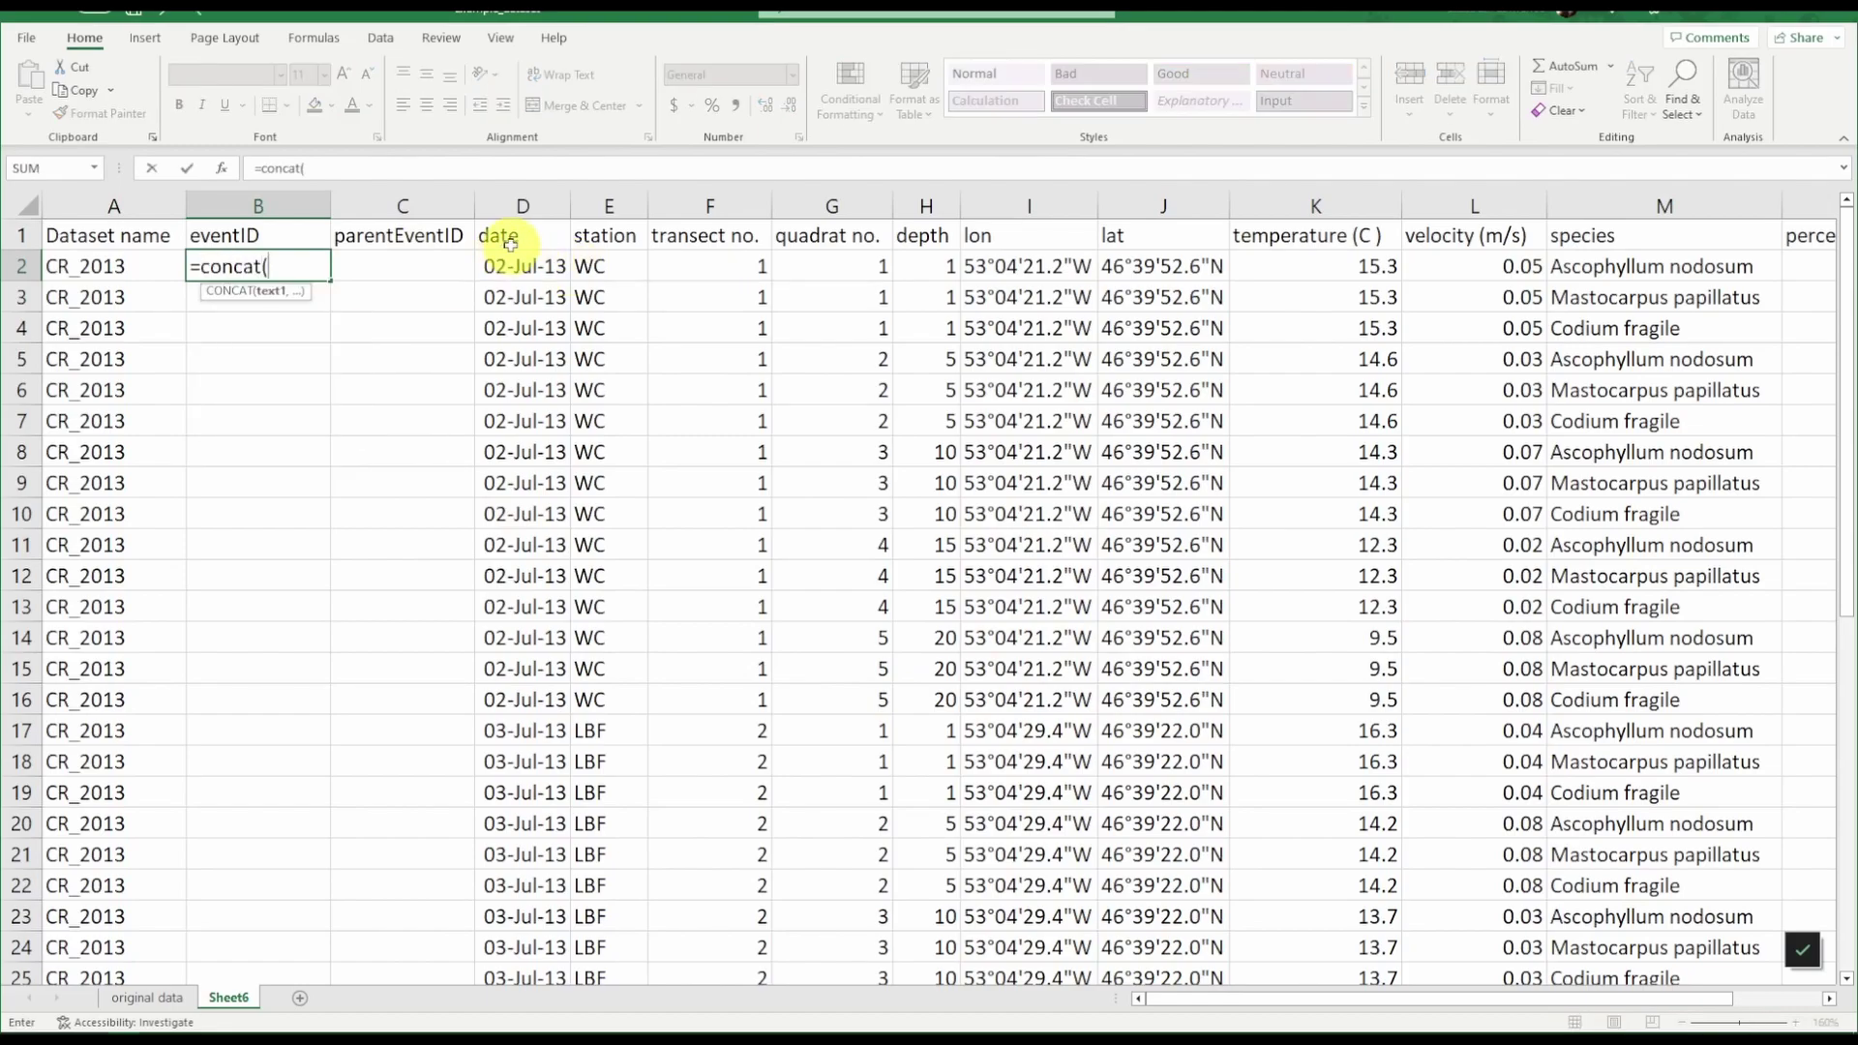
click(89, 268)
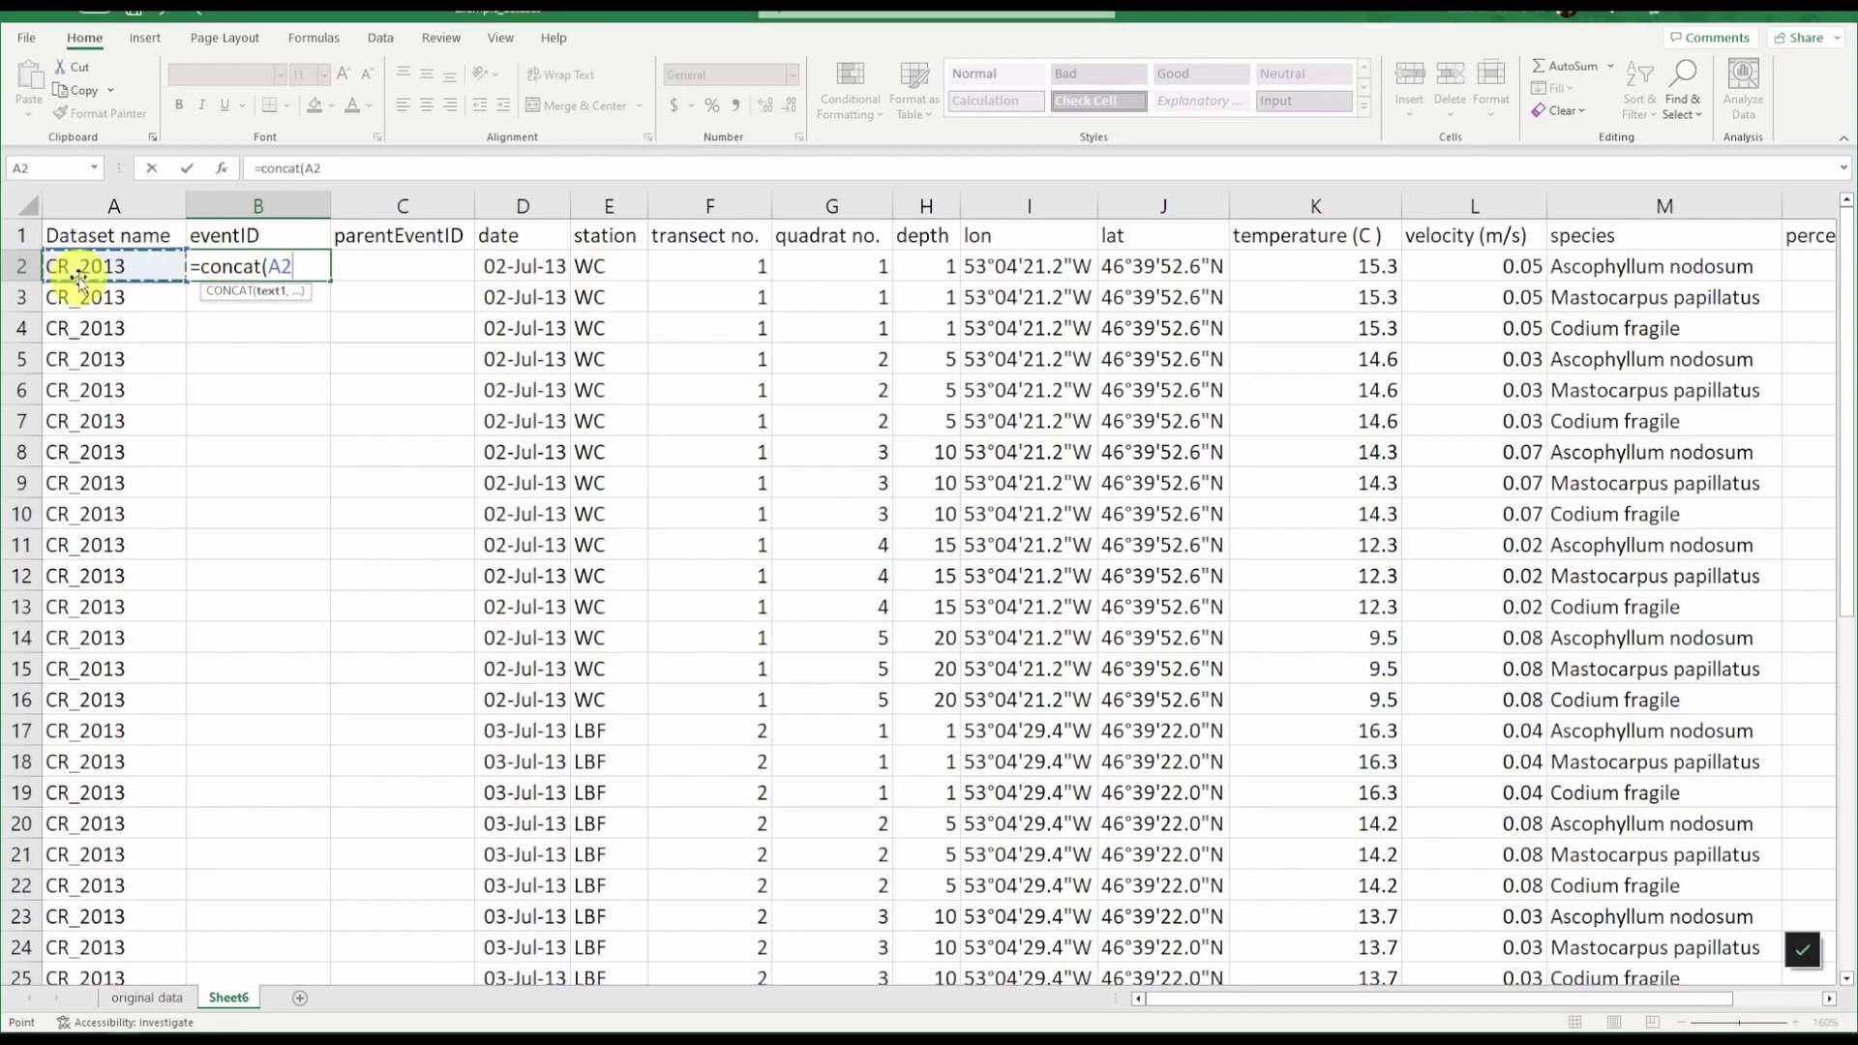
text(,)
click(588, 267)
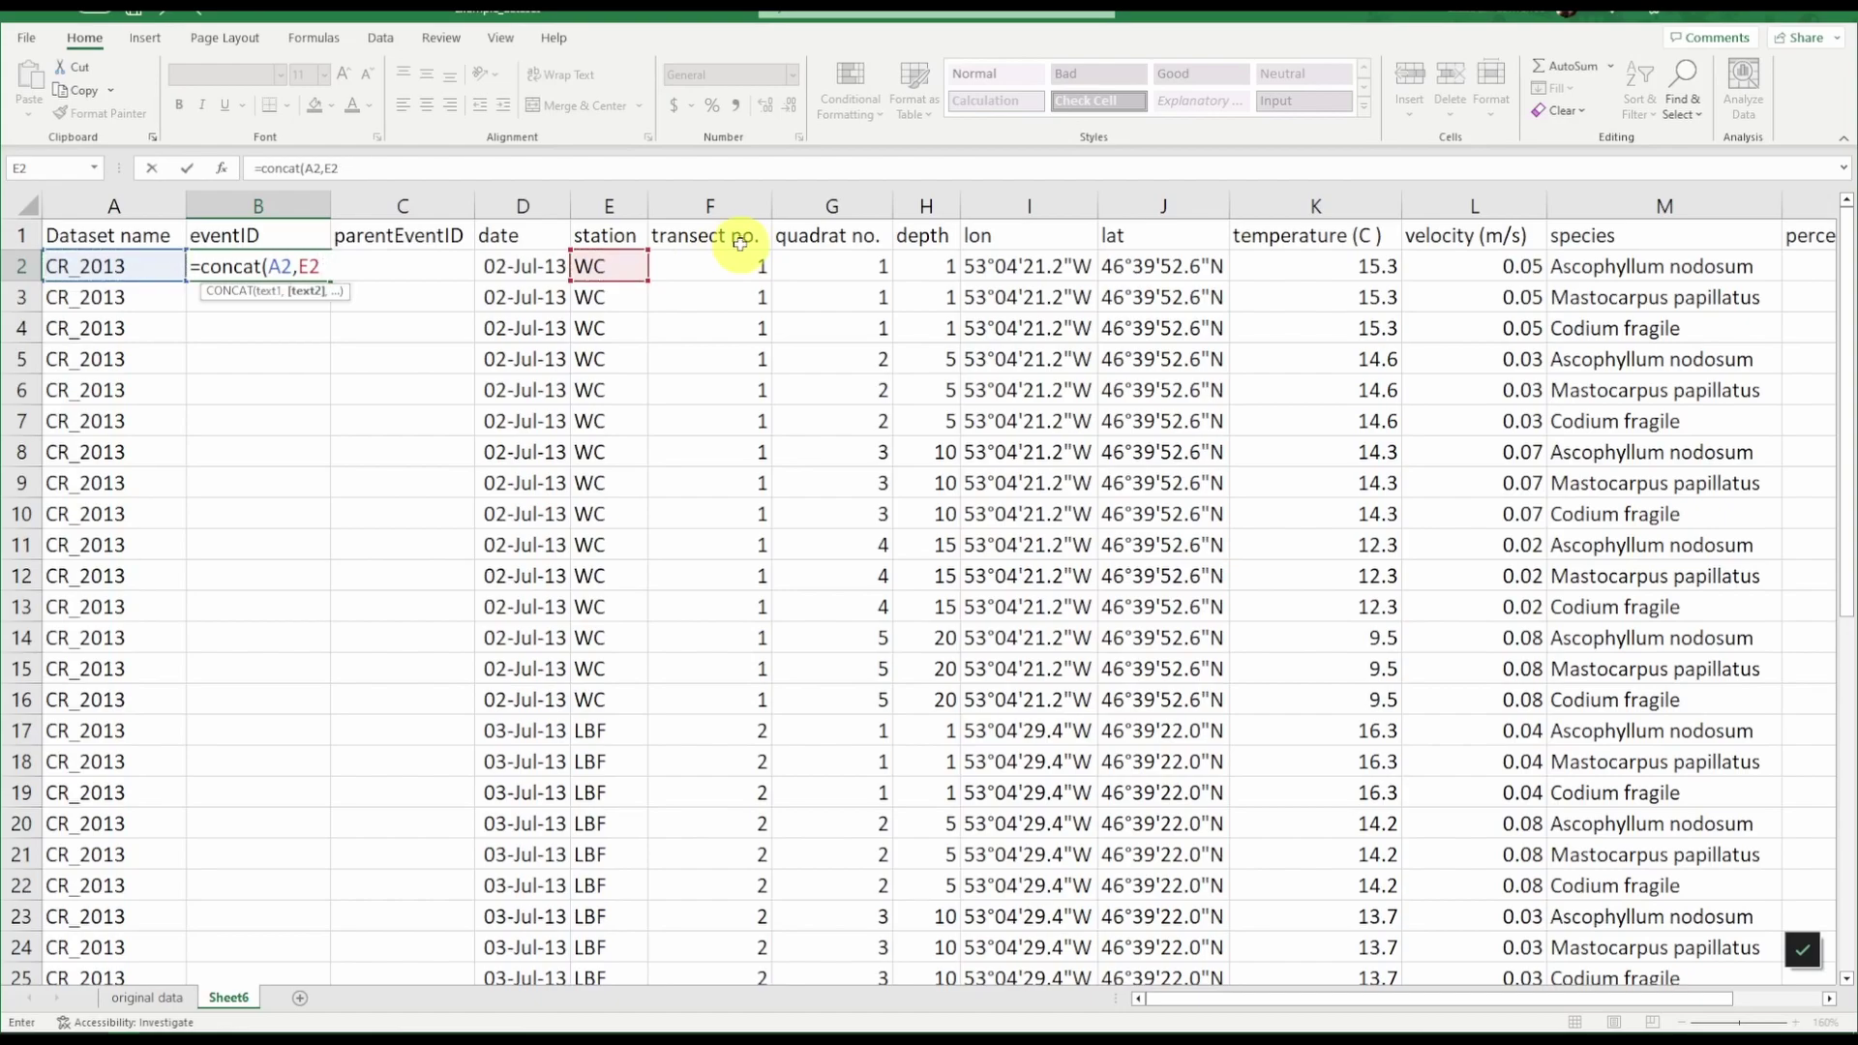
text(,"_)
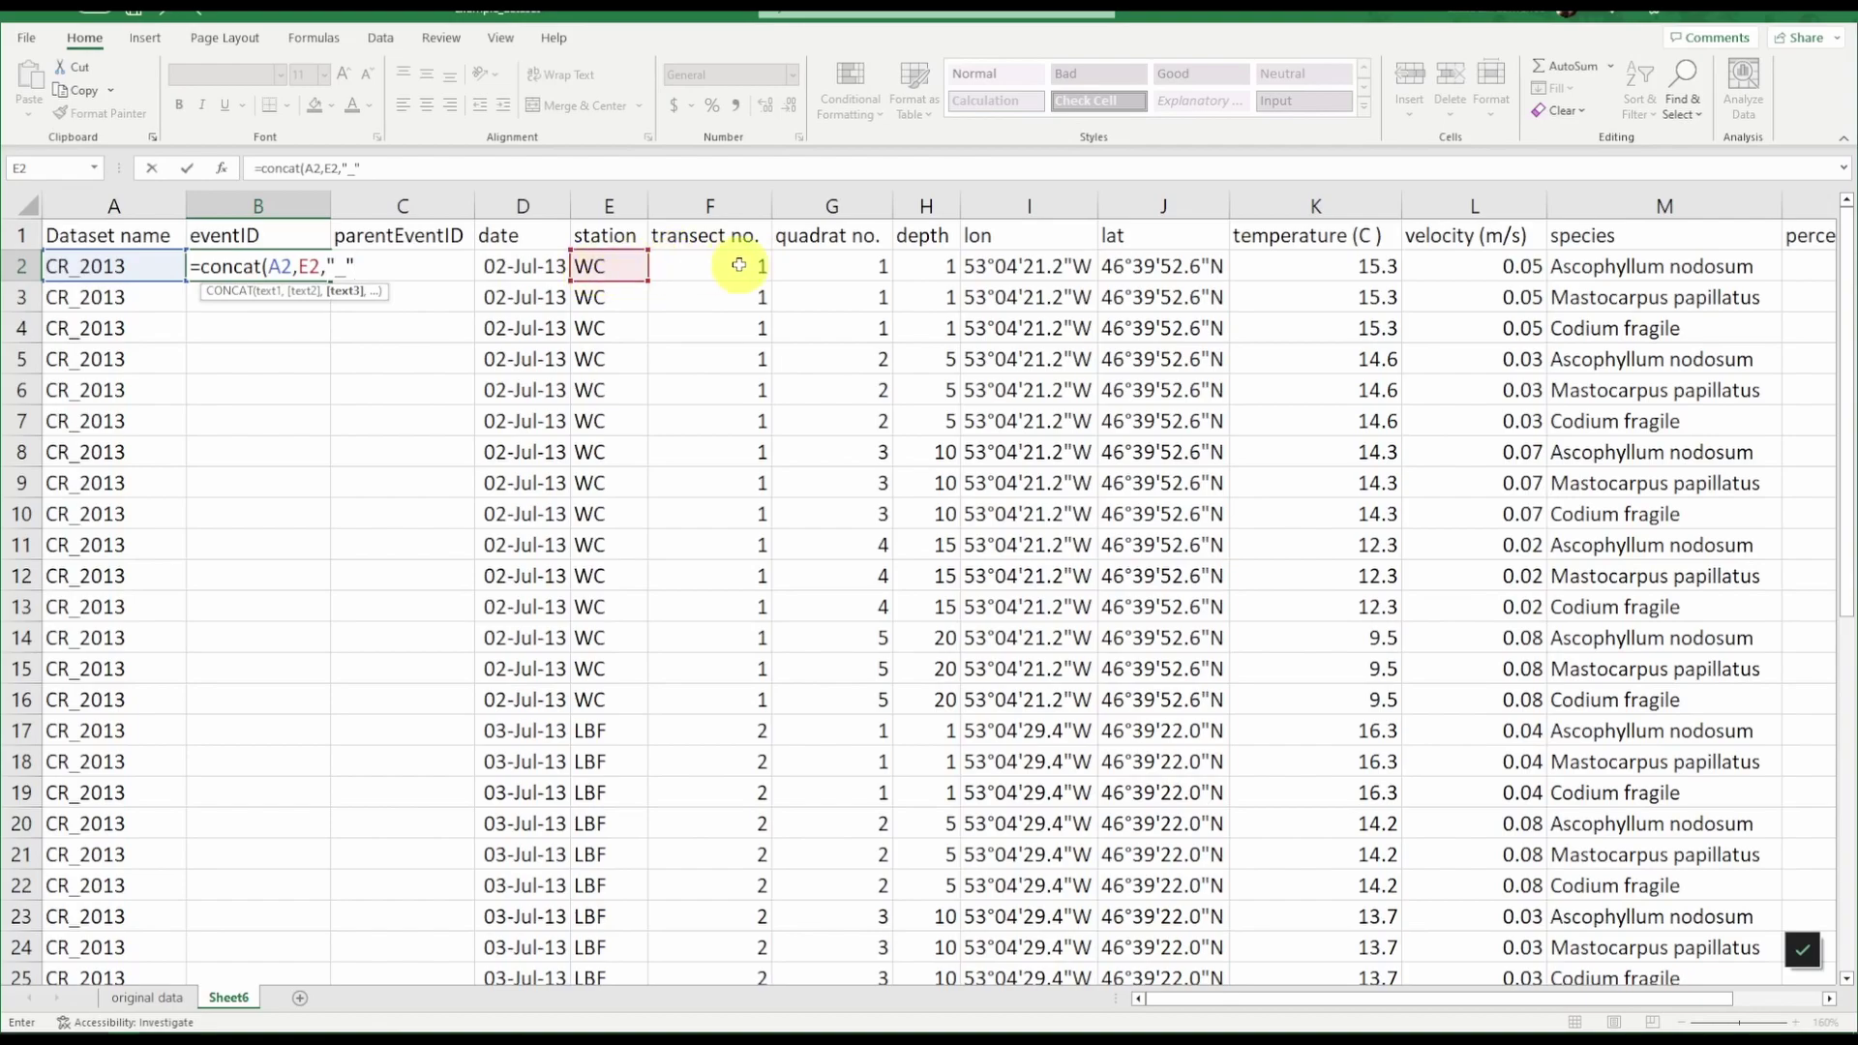
click(716, 267)
Step: Complete B2 as =CONCAT(A2,E2,"_",F2,"_",G2) and widen column B to fit
click(314, 267)
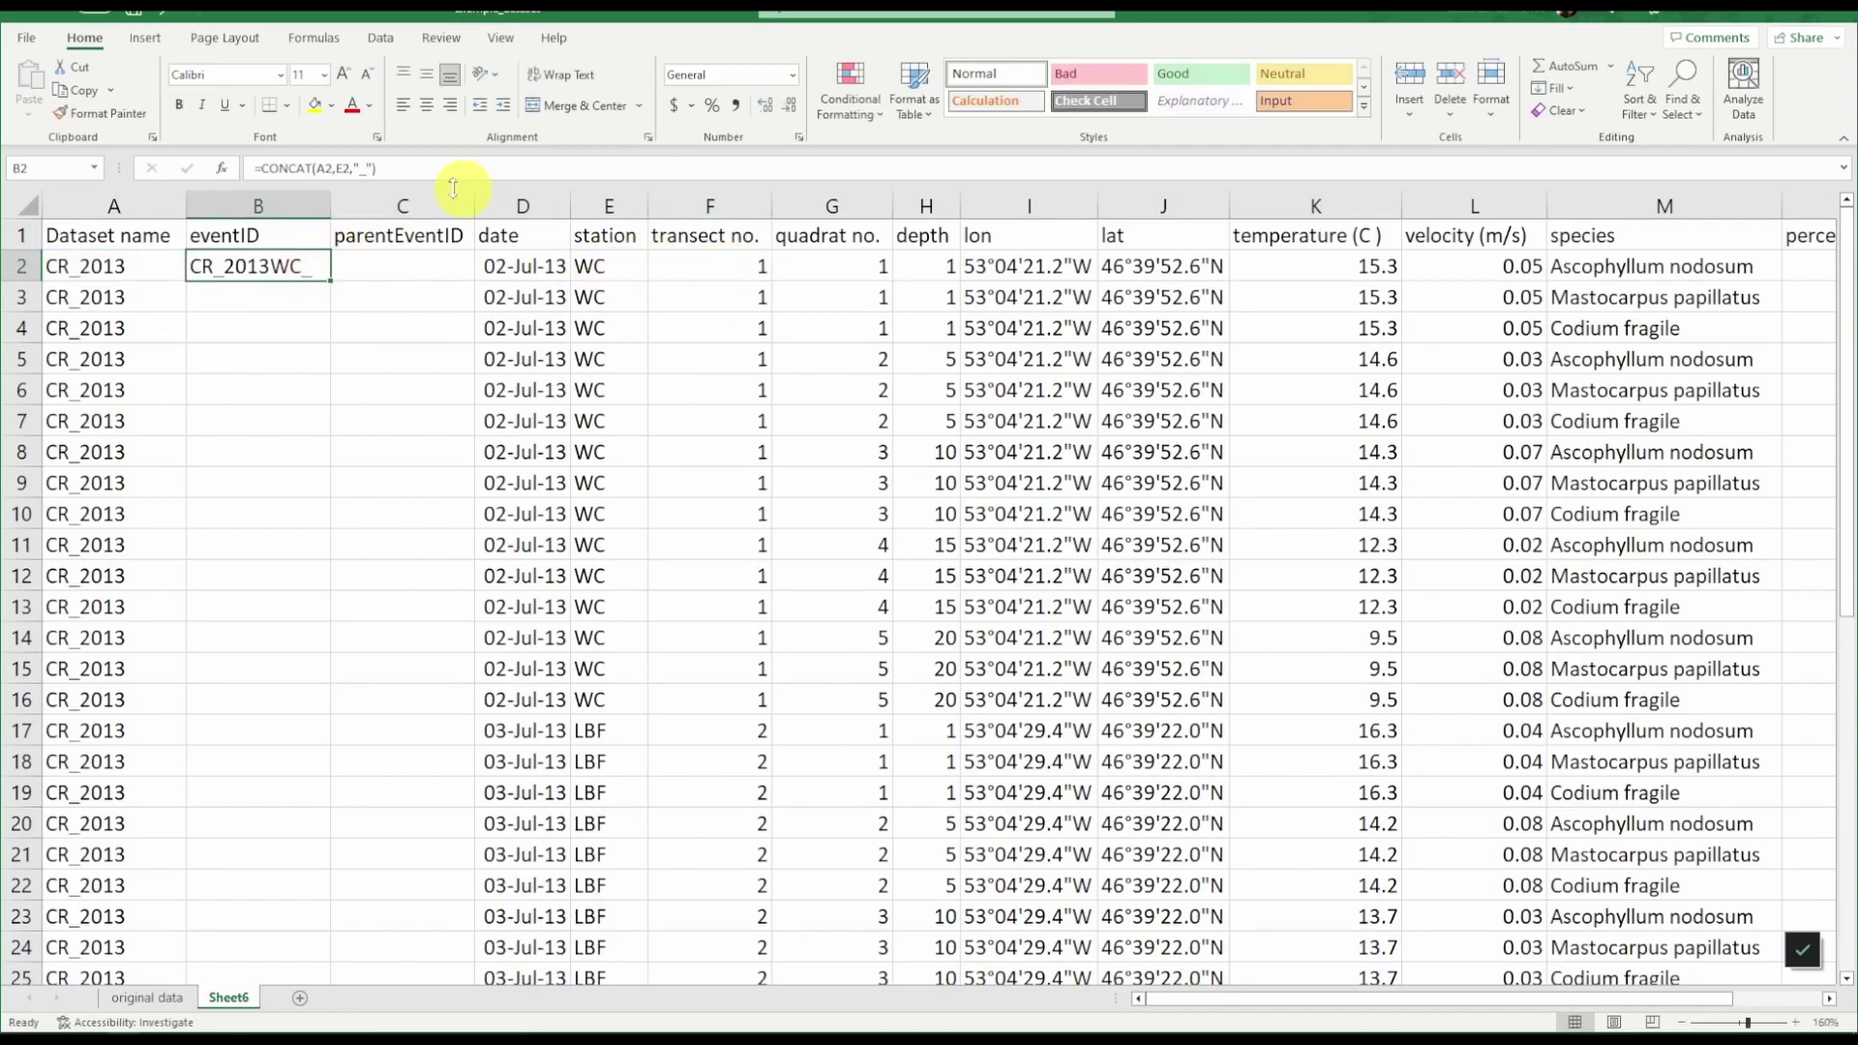
click(366, 169)
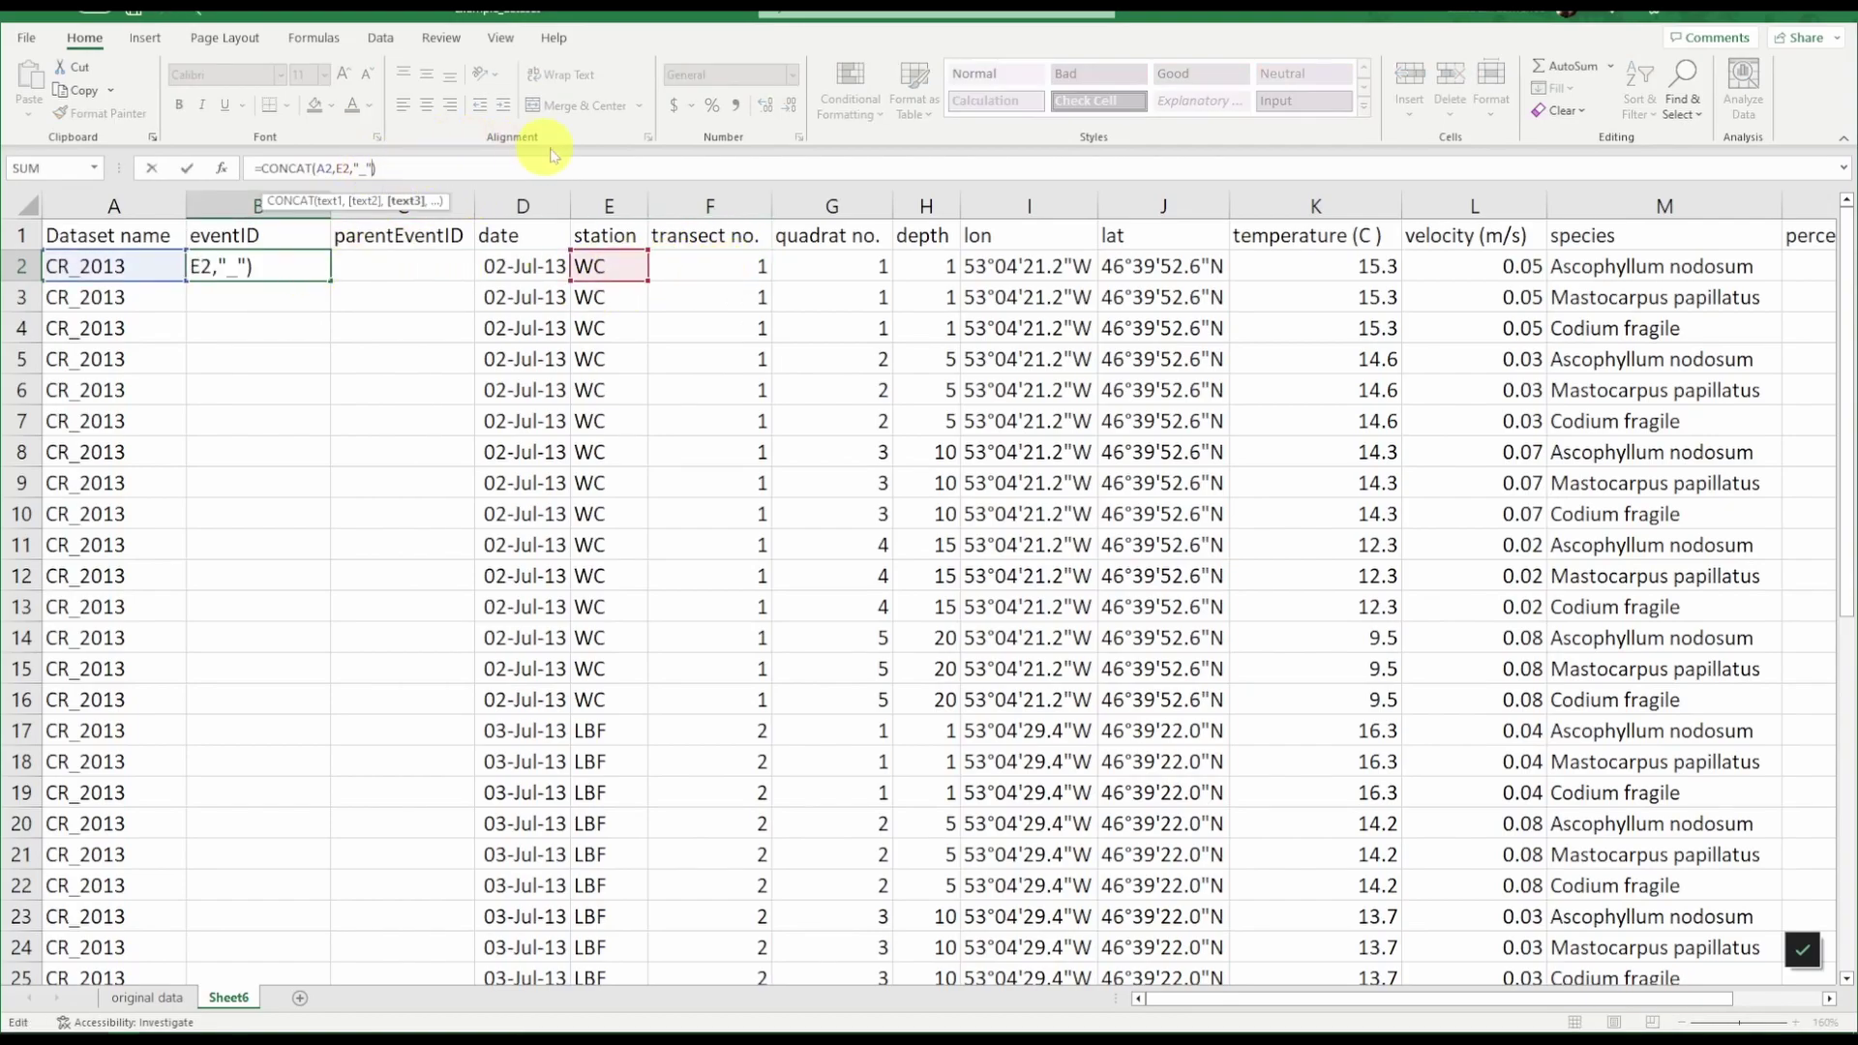
text(,)
click(714, 261)
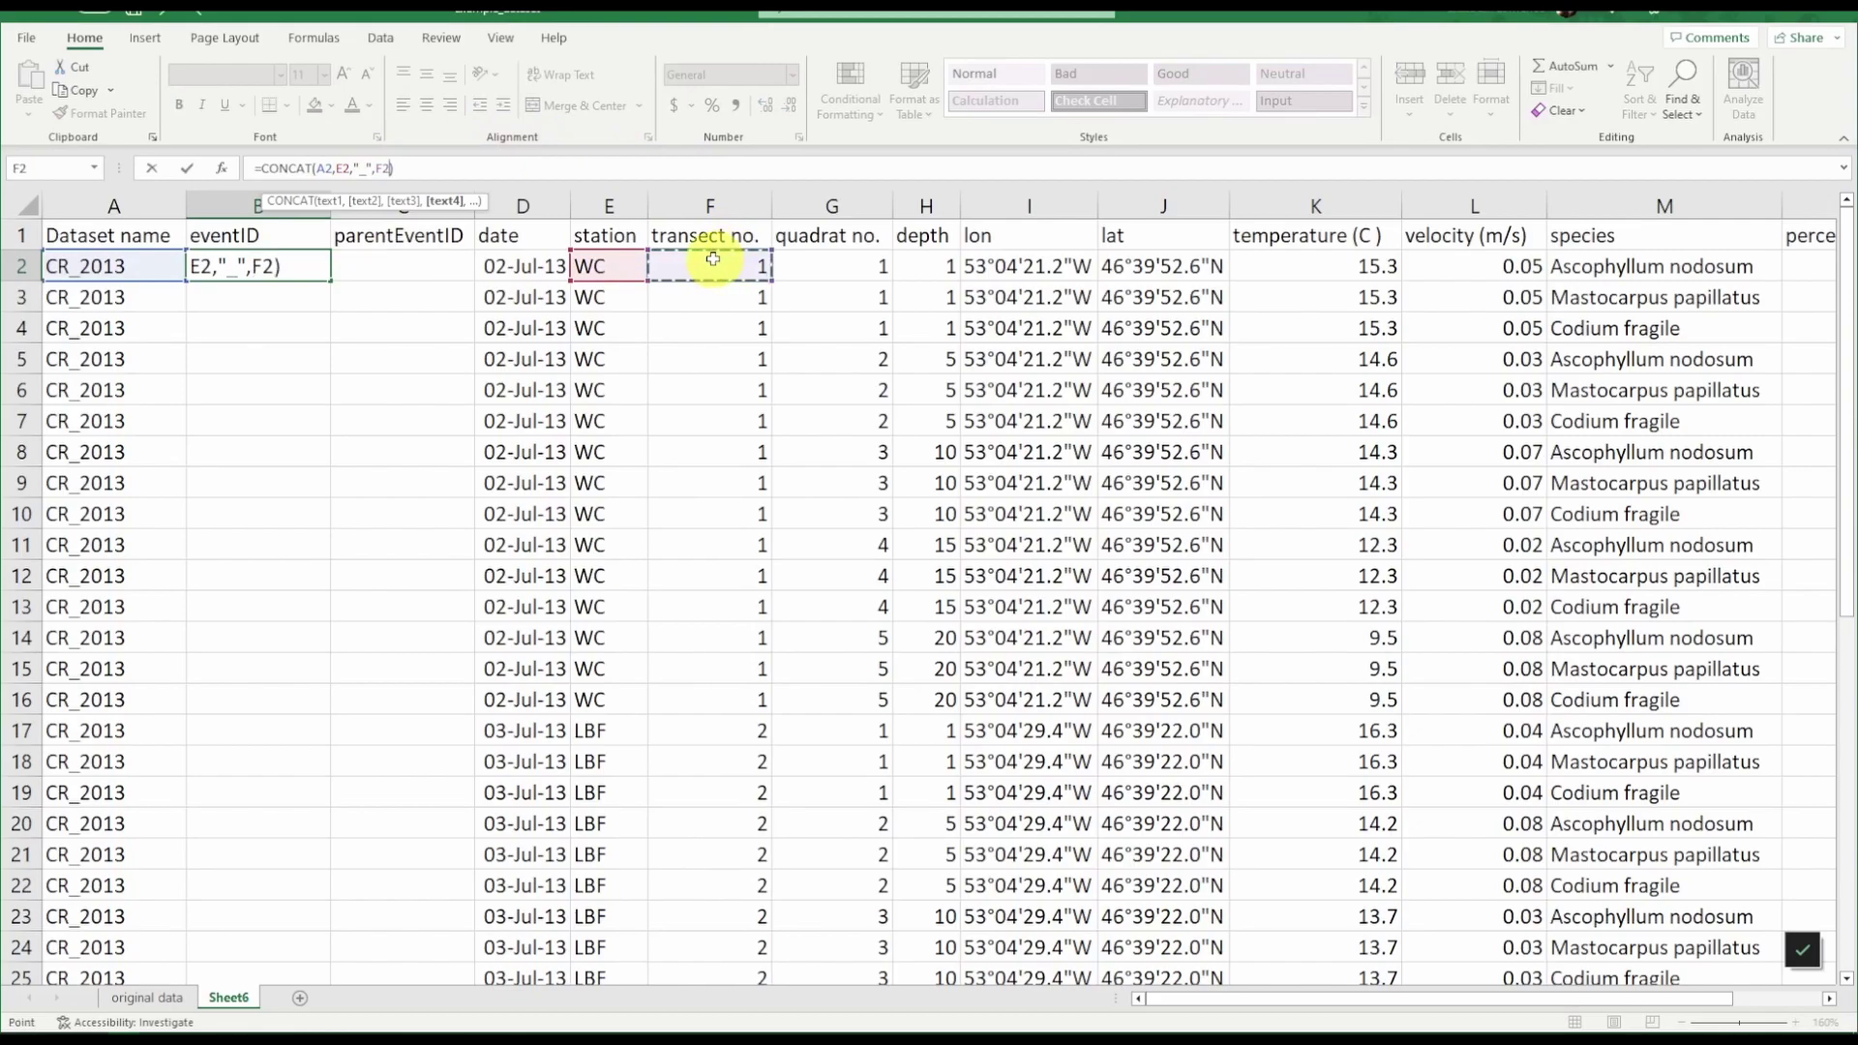
text(,"_)
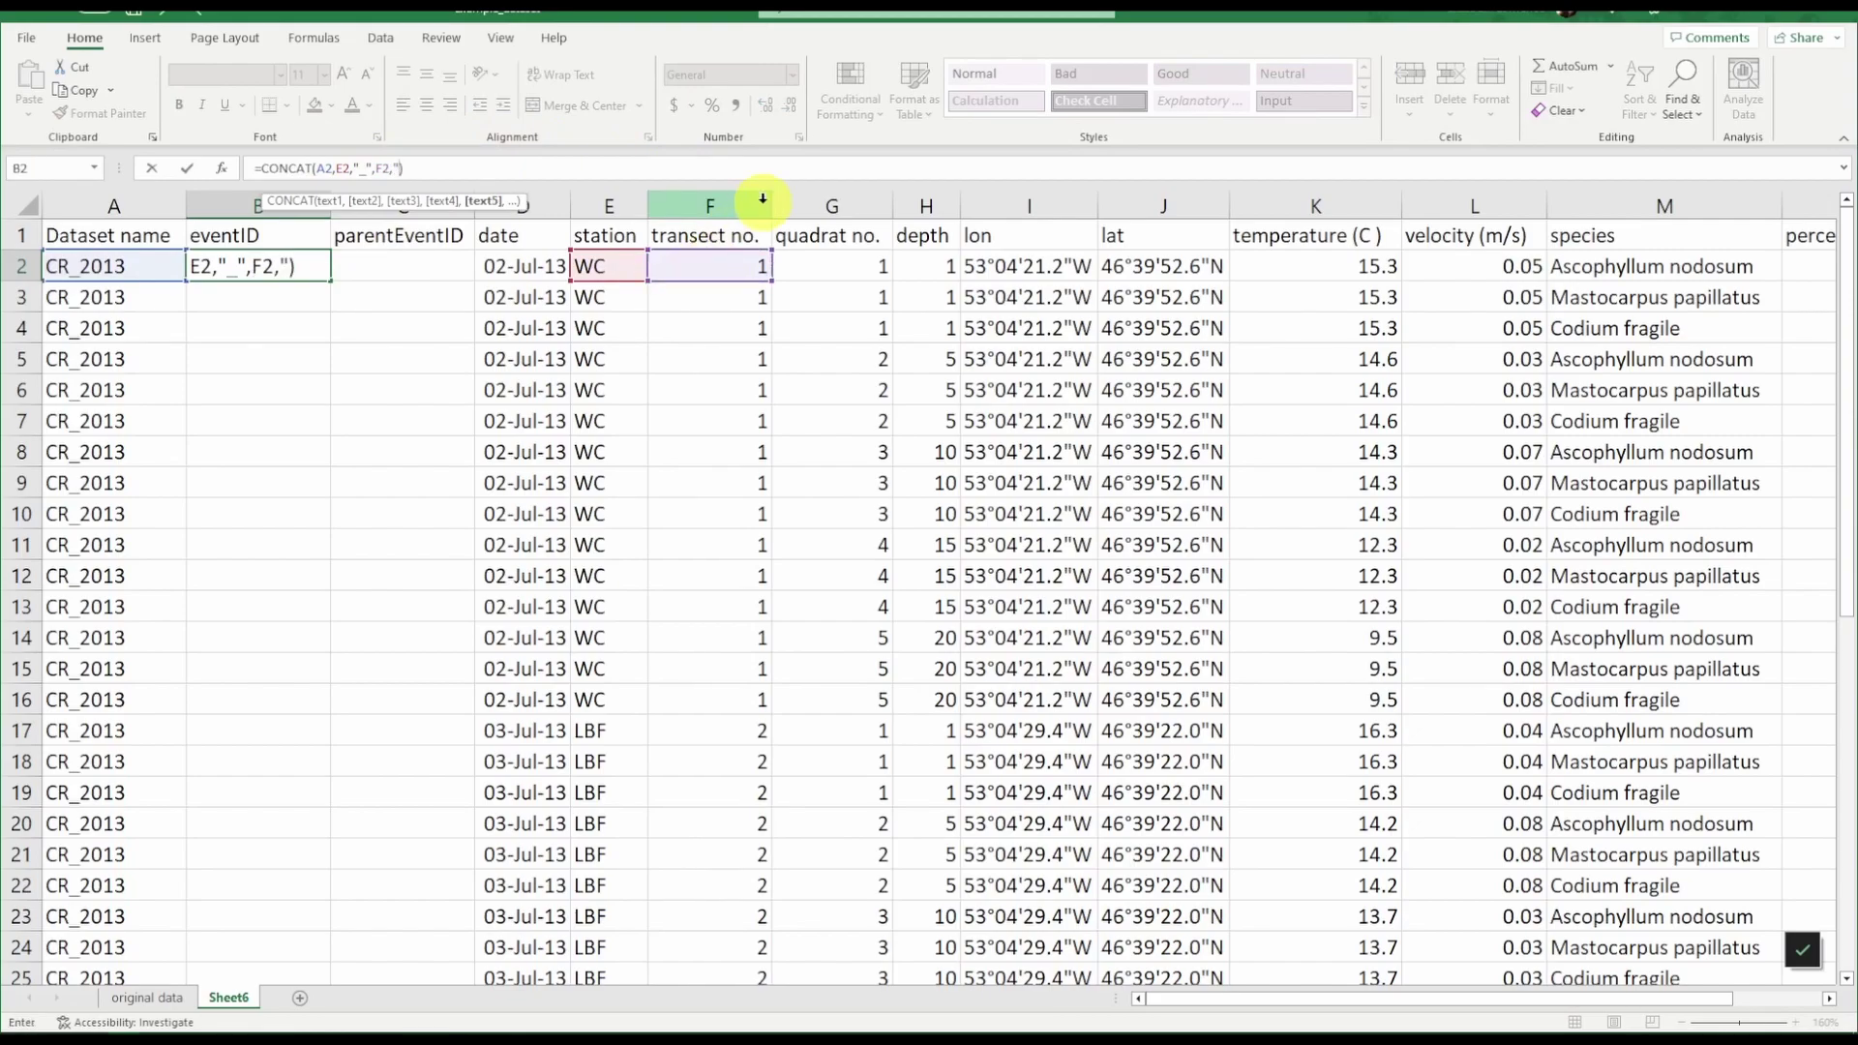
text(",)
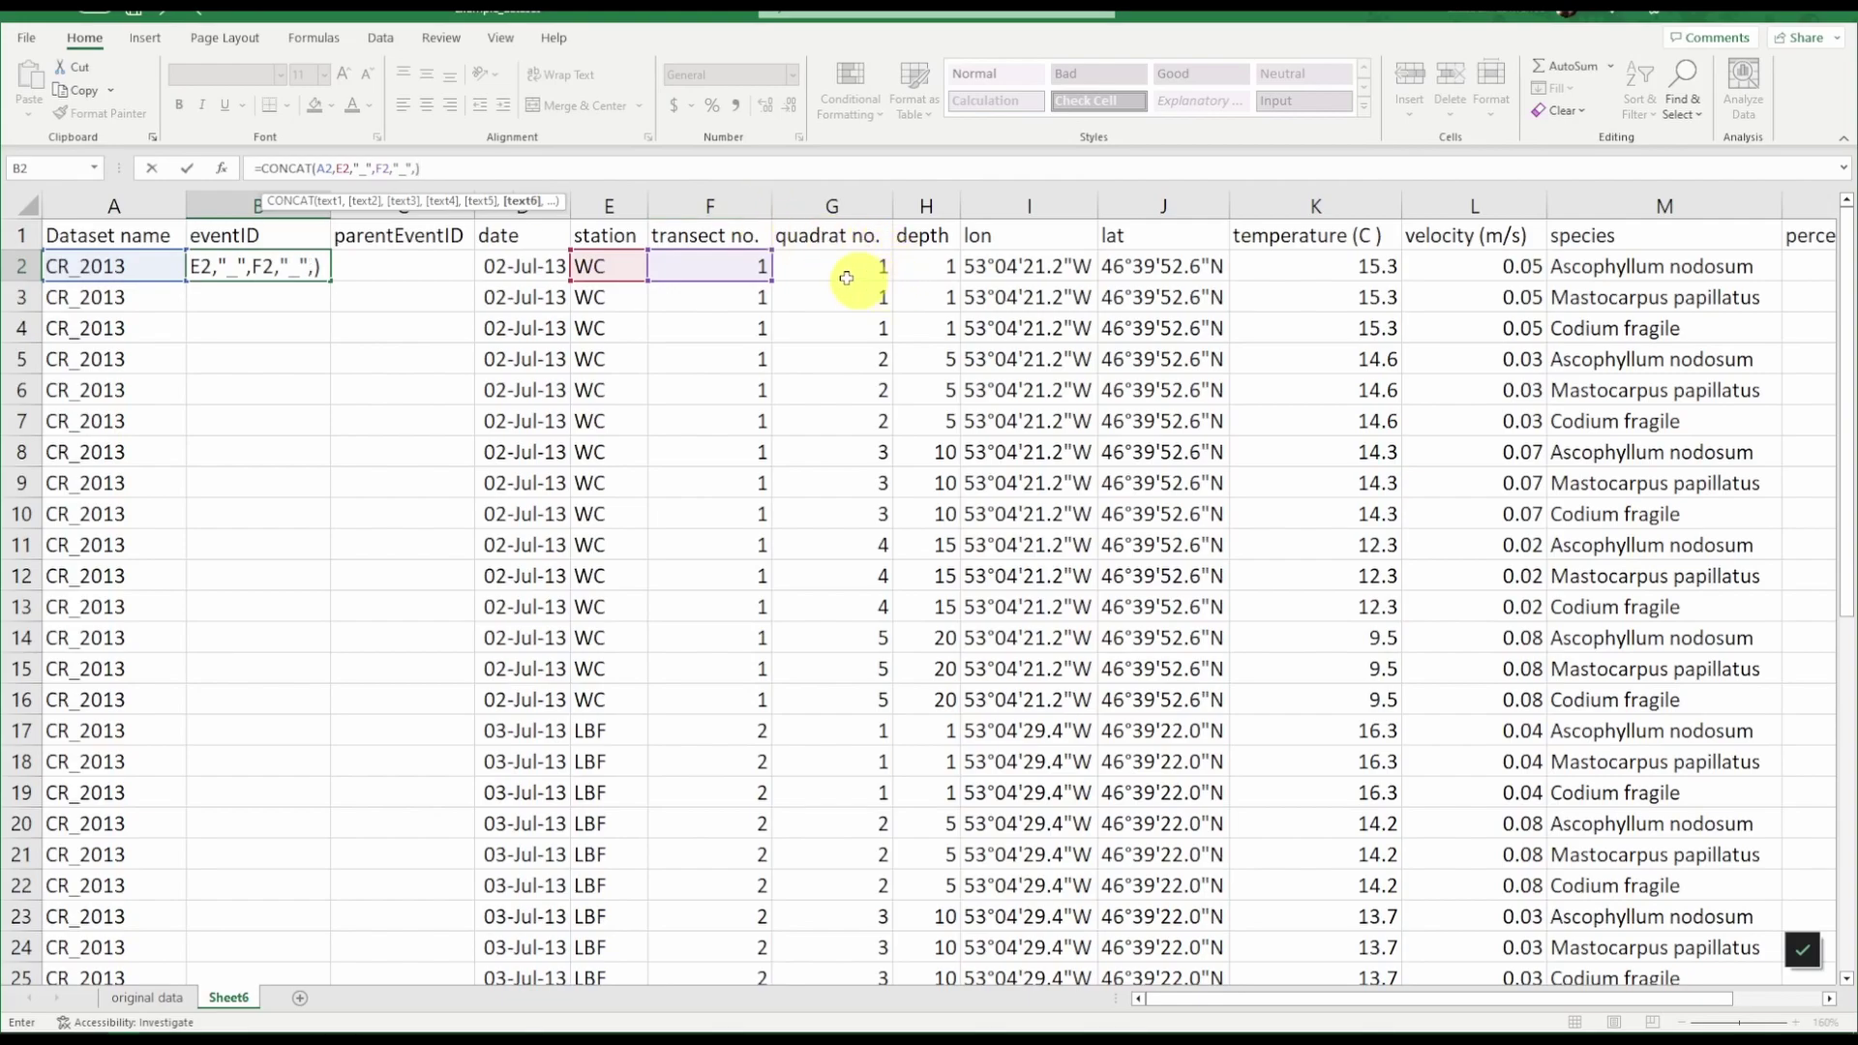
click(838, 273)
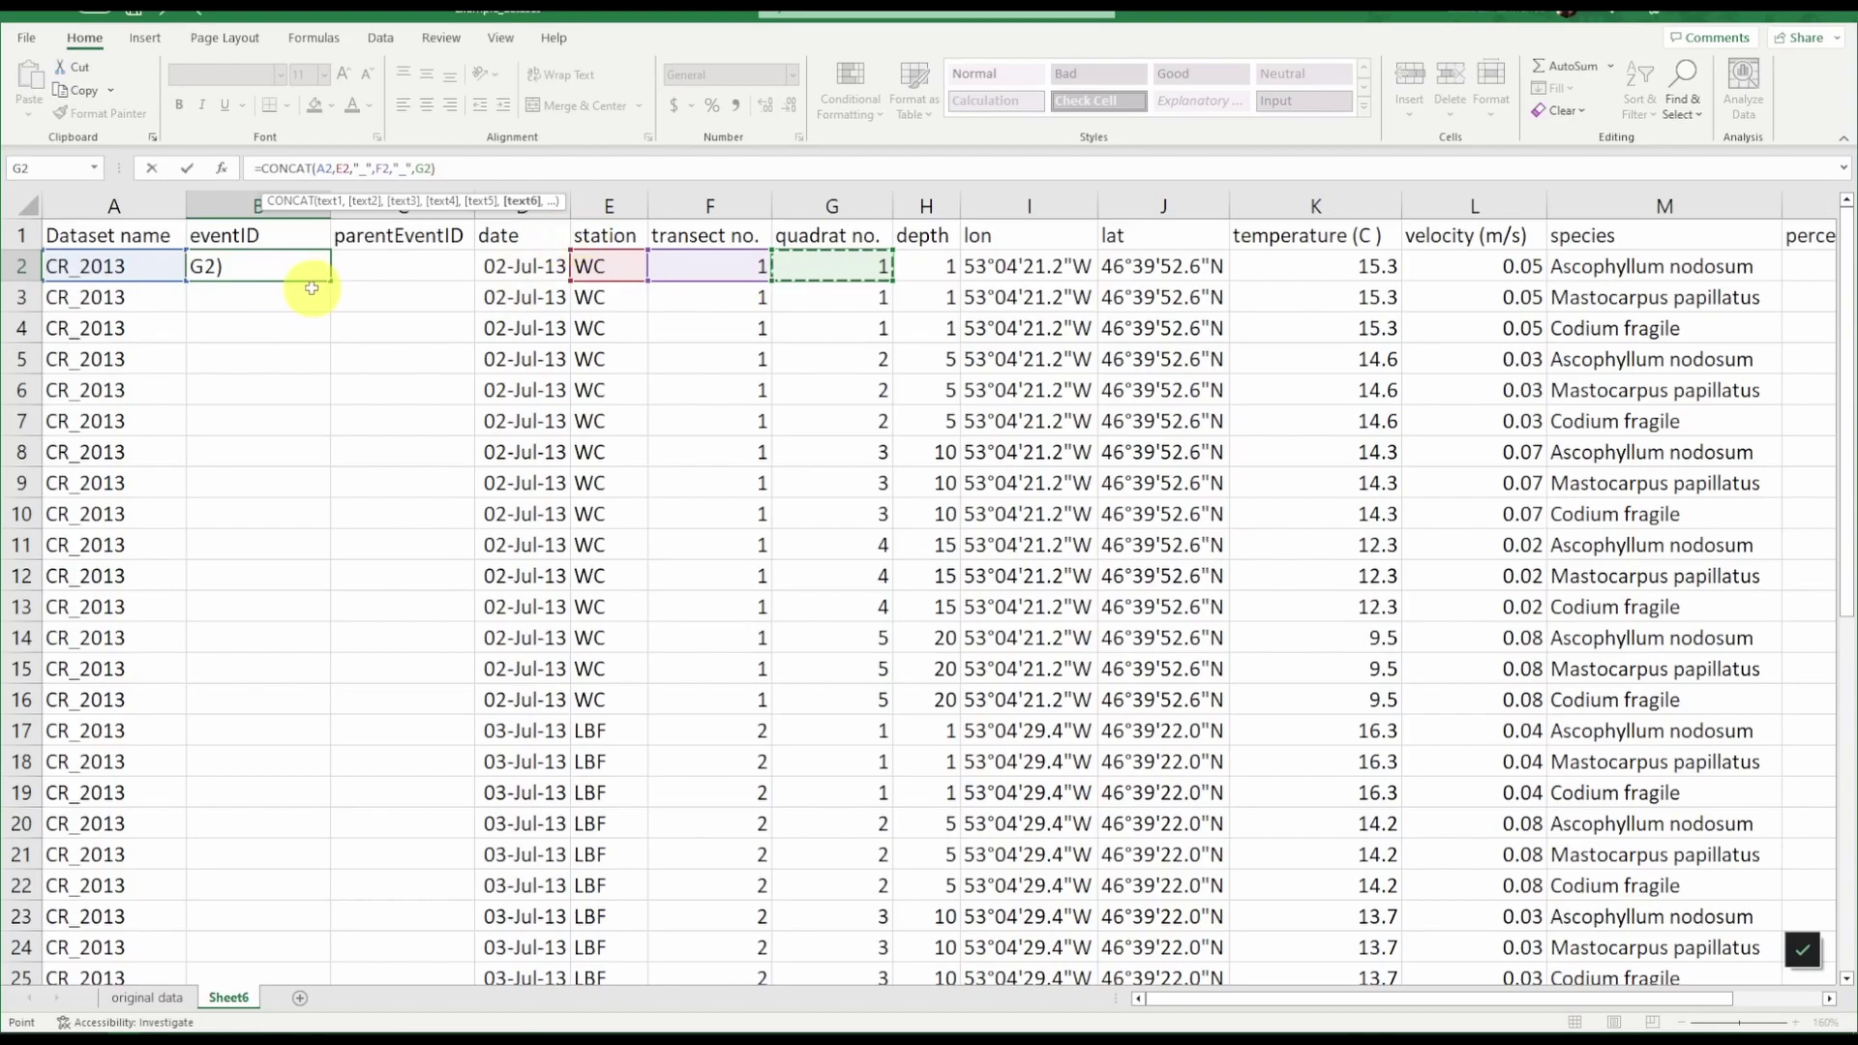
key(Return)
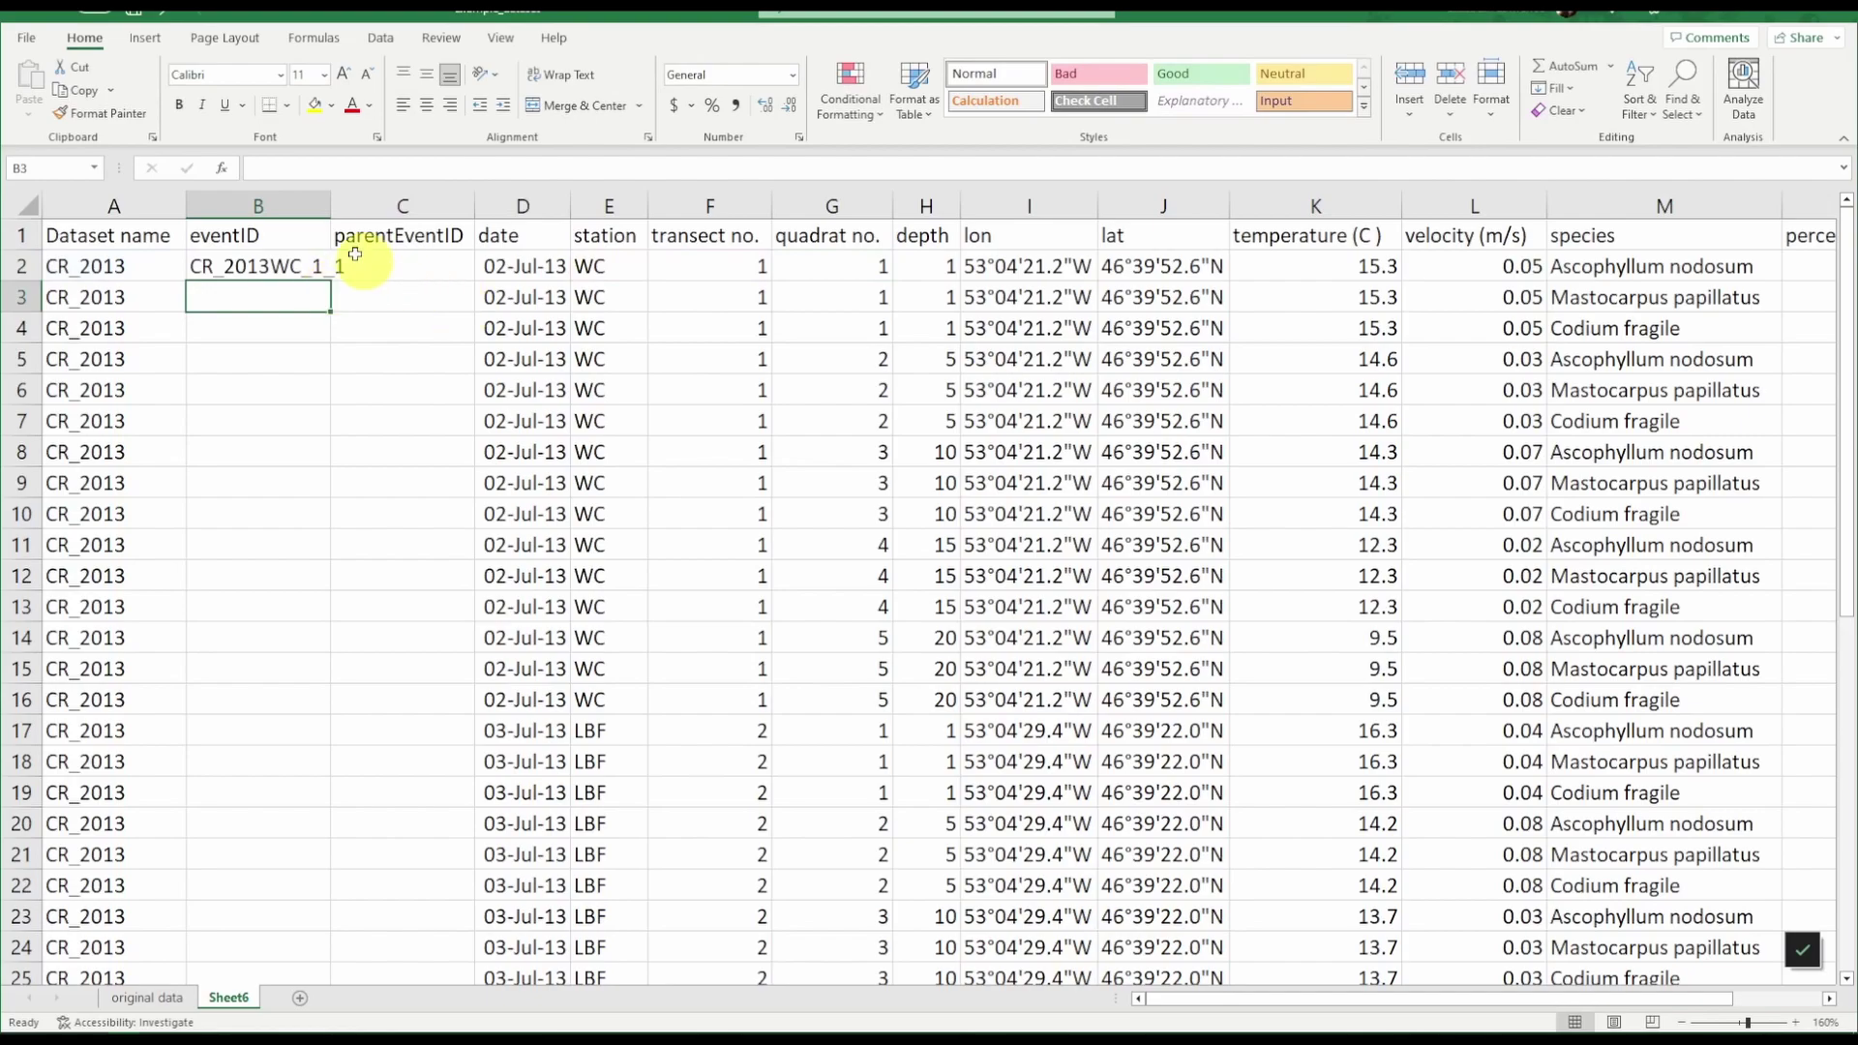
double_click(327, 207)
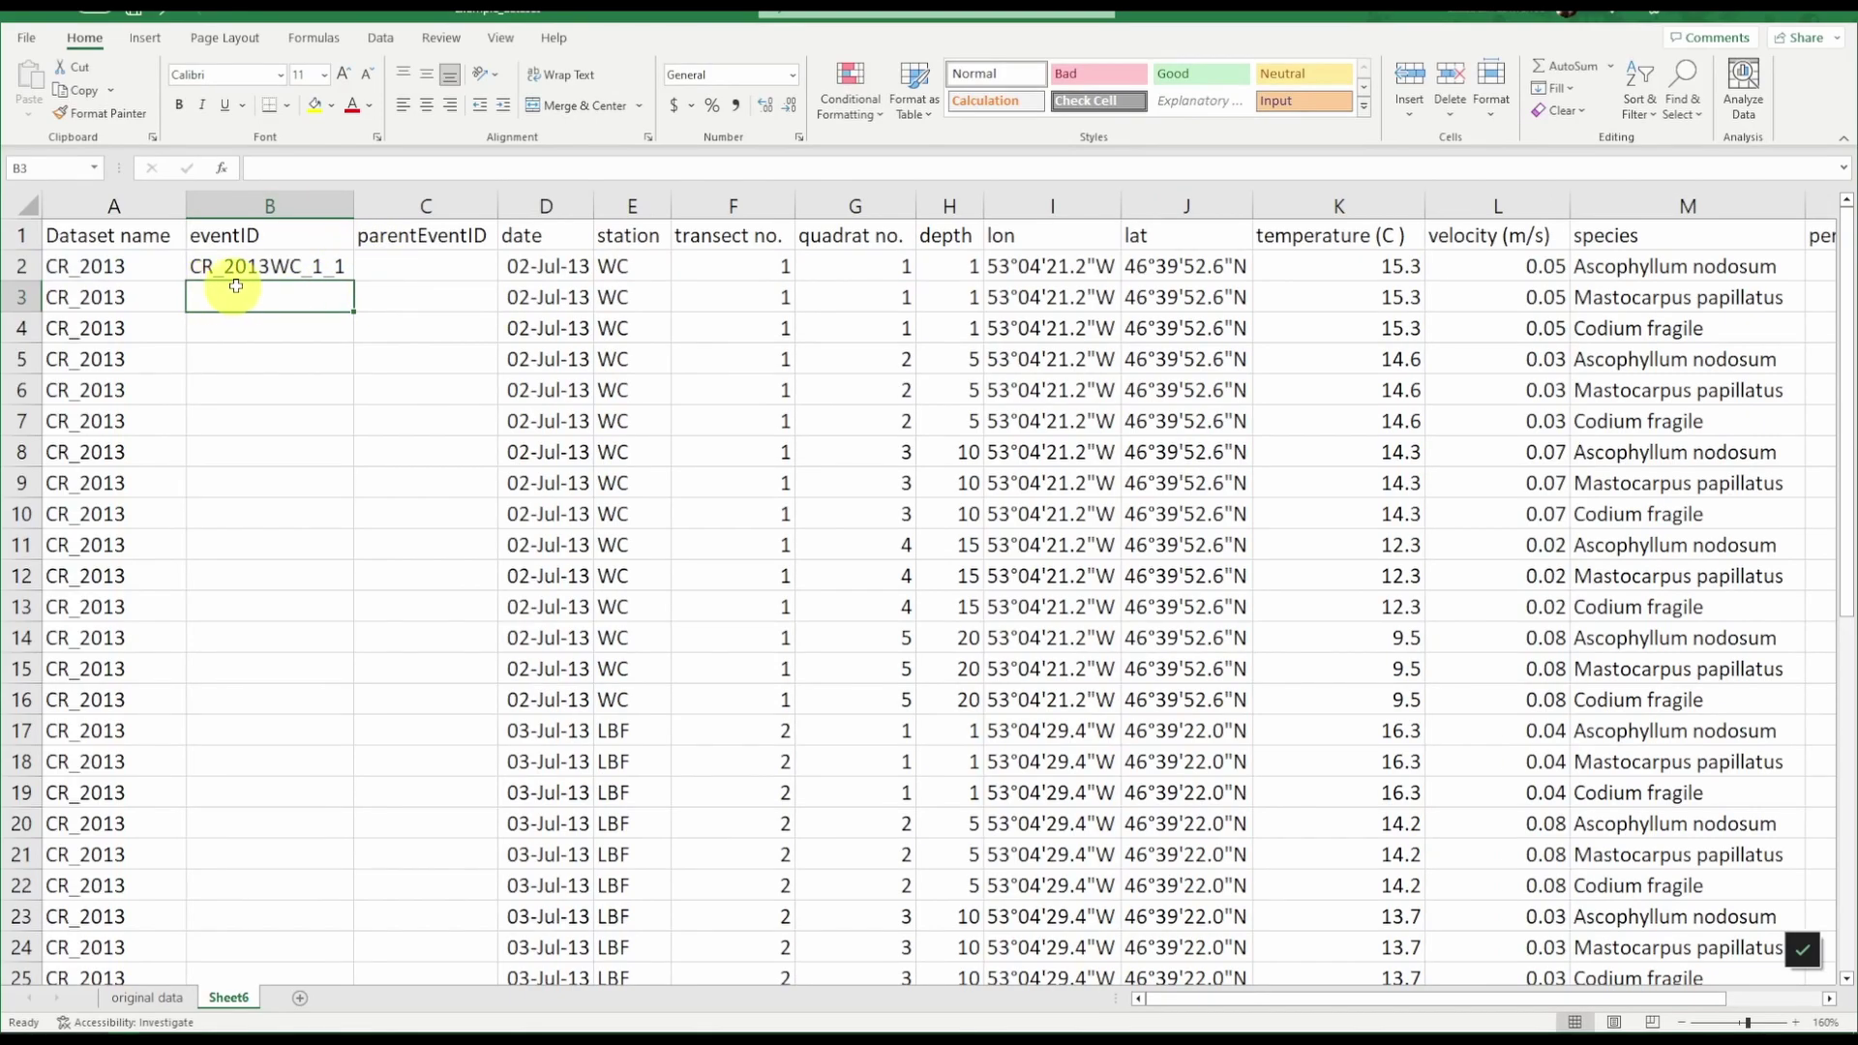
click(329, 273)
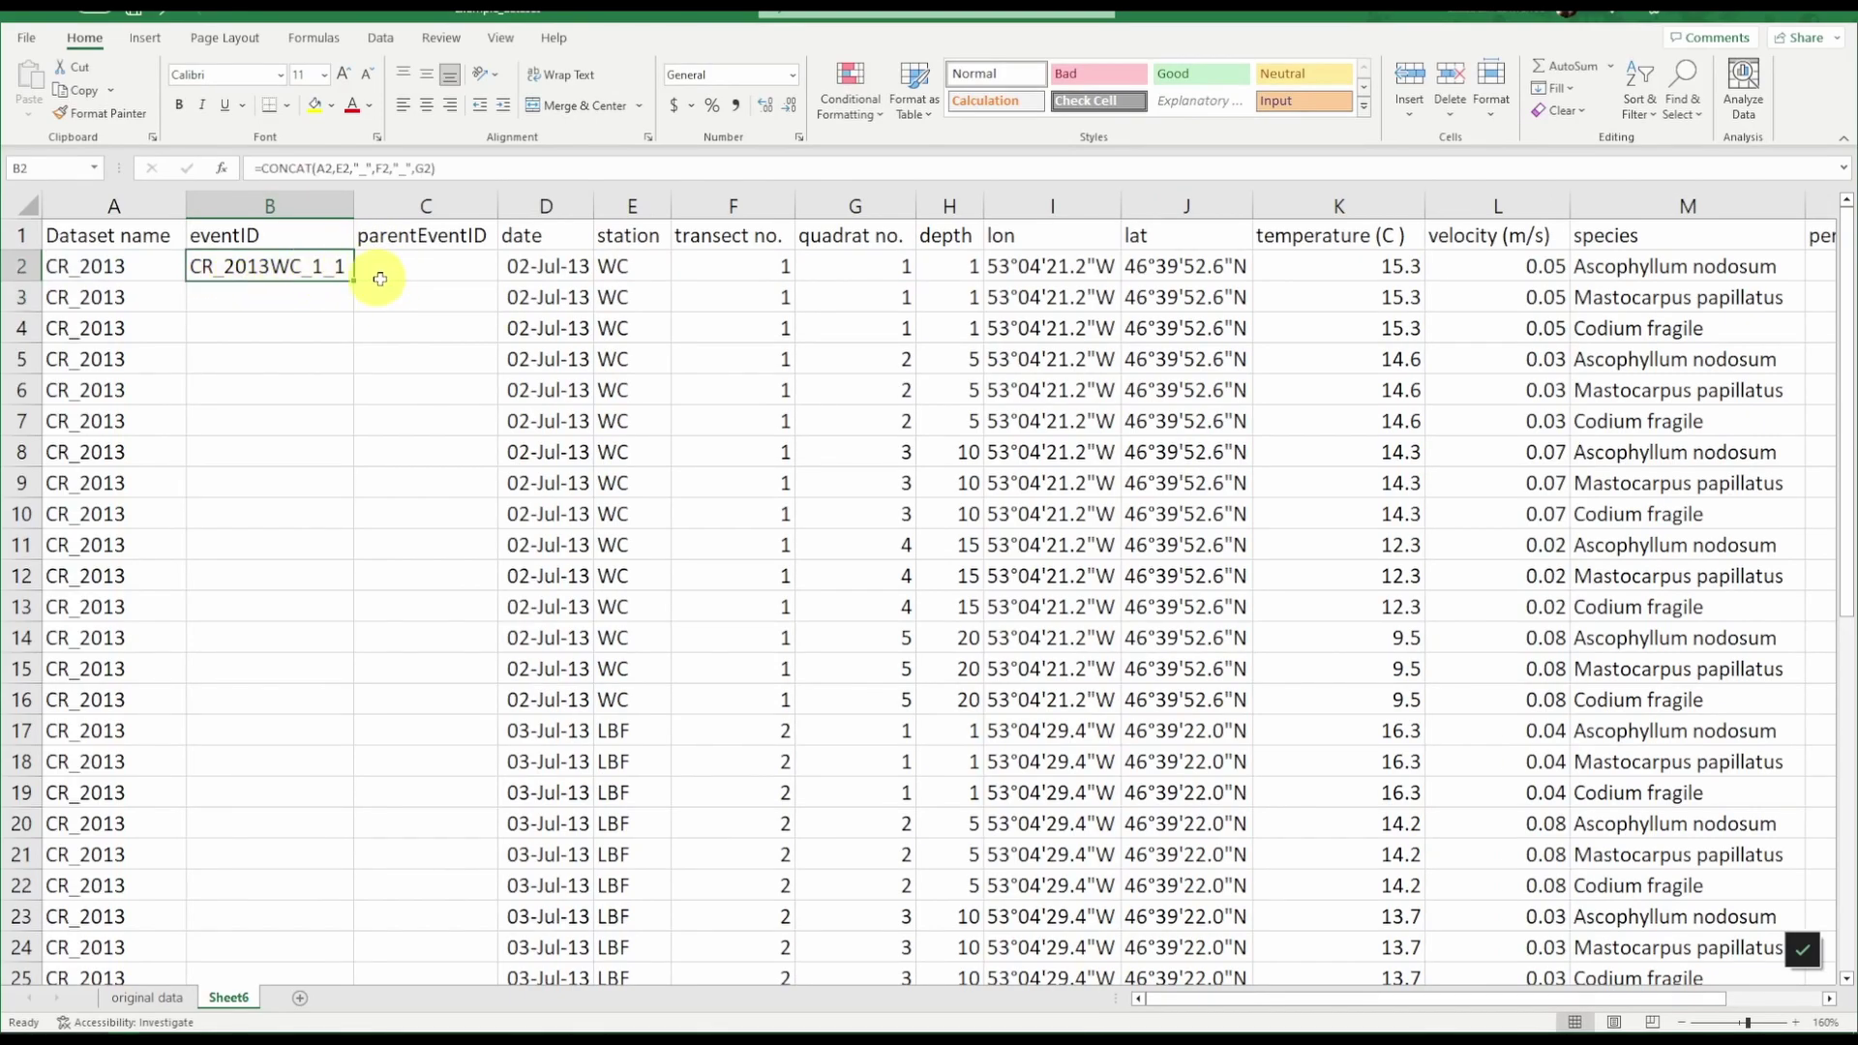
Step: Fill the B2 eventID formula down all data rows
double_click(354, 282)
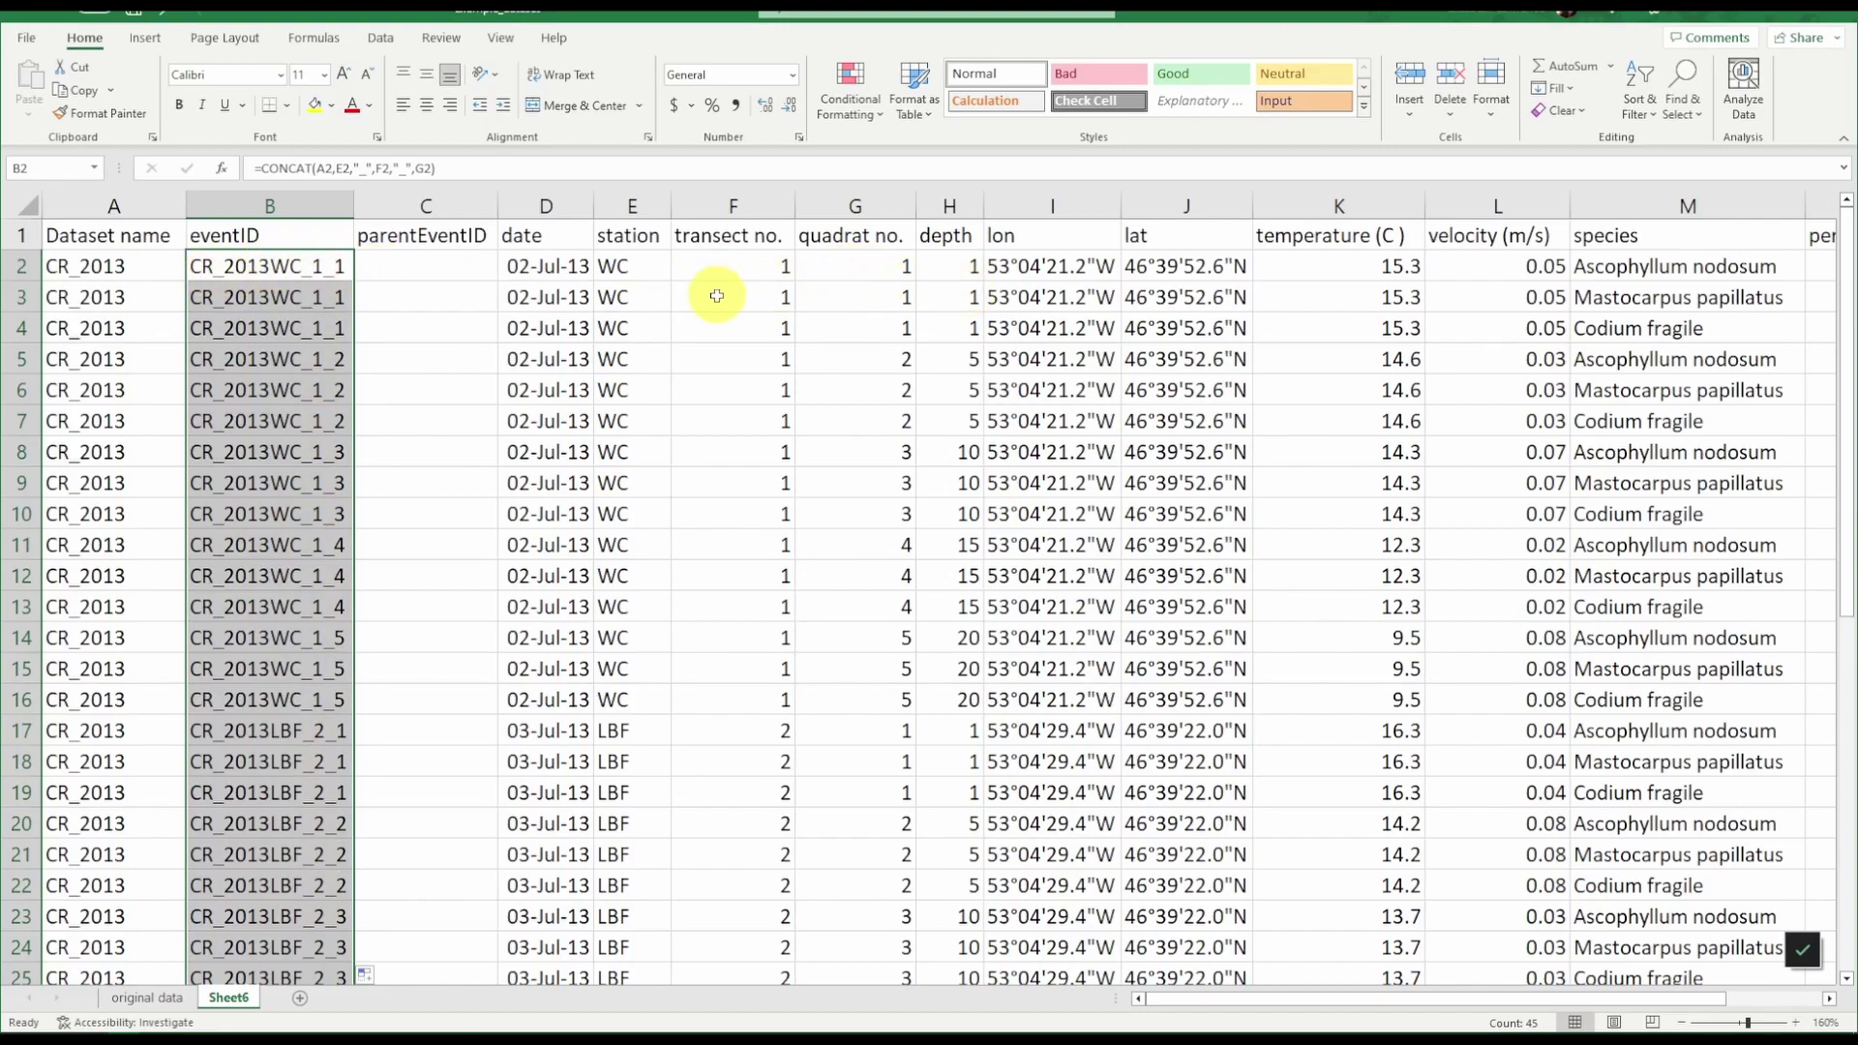
click(420, 438)
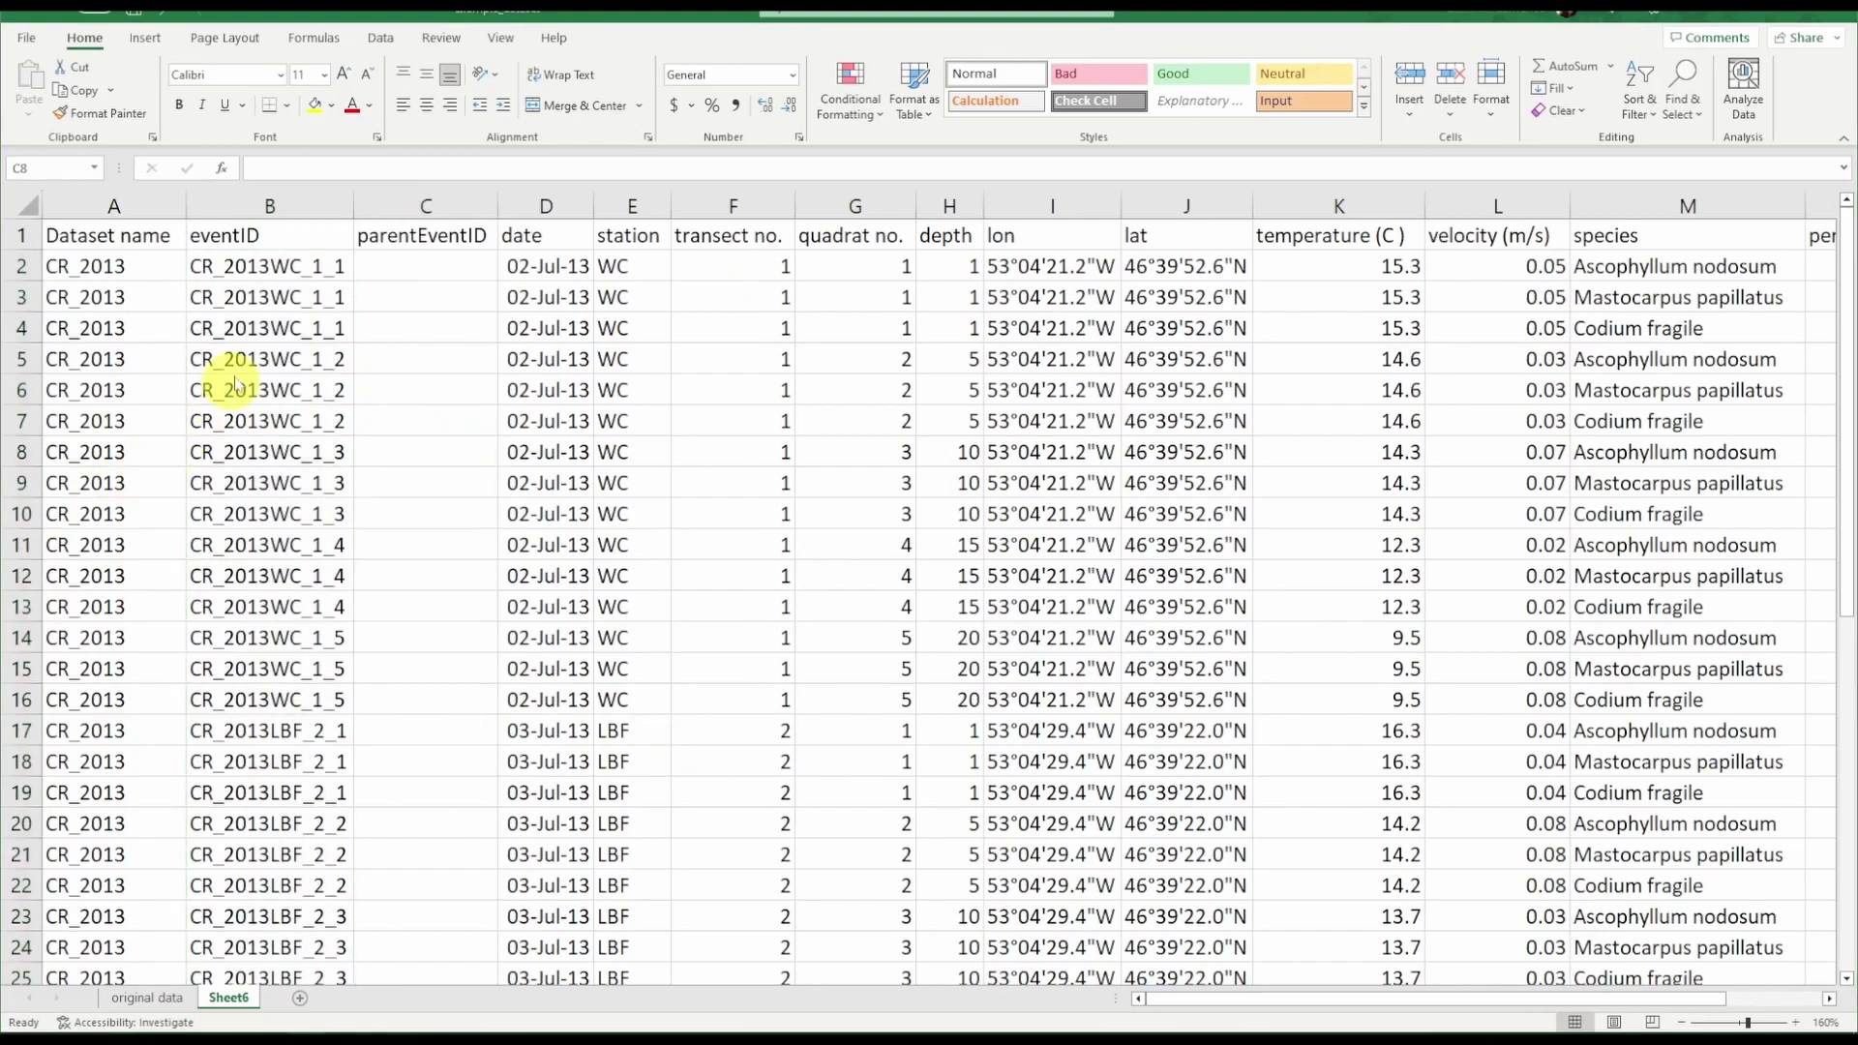
click(279, 263)
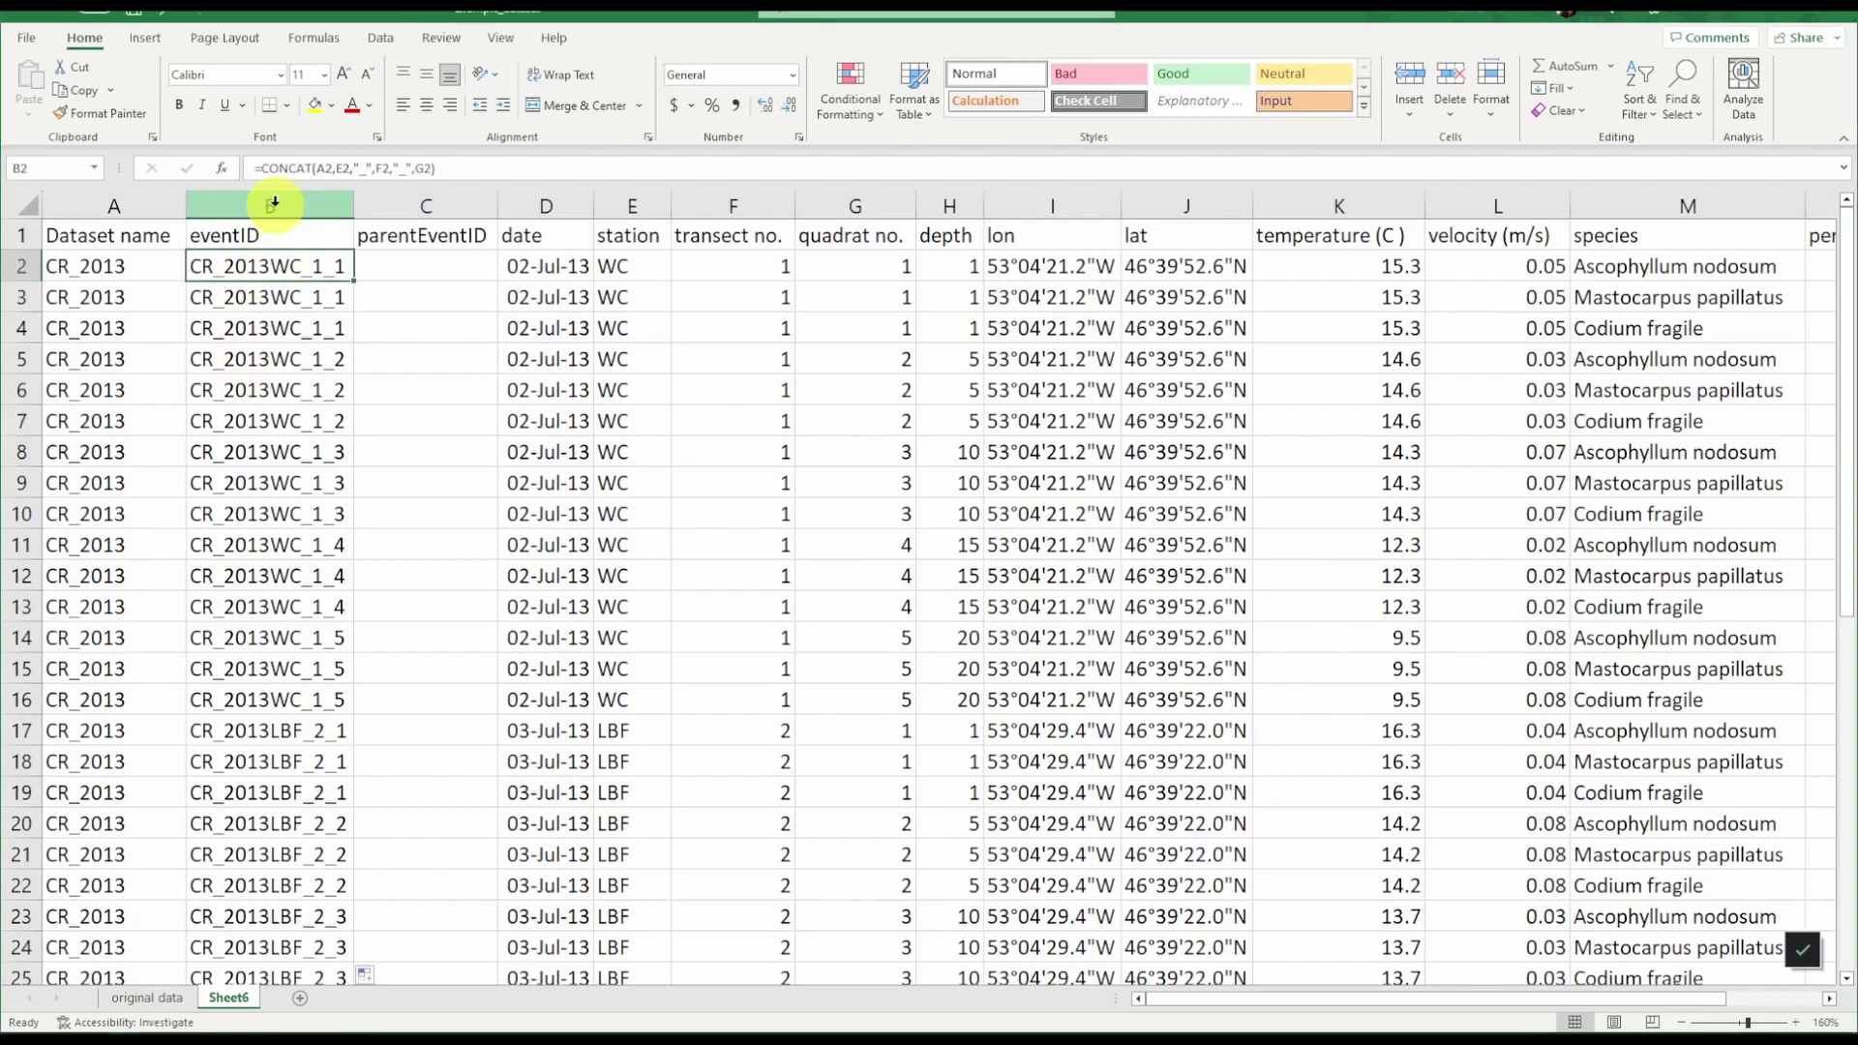
click(272, 205)
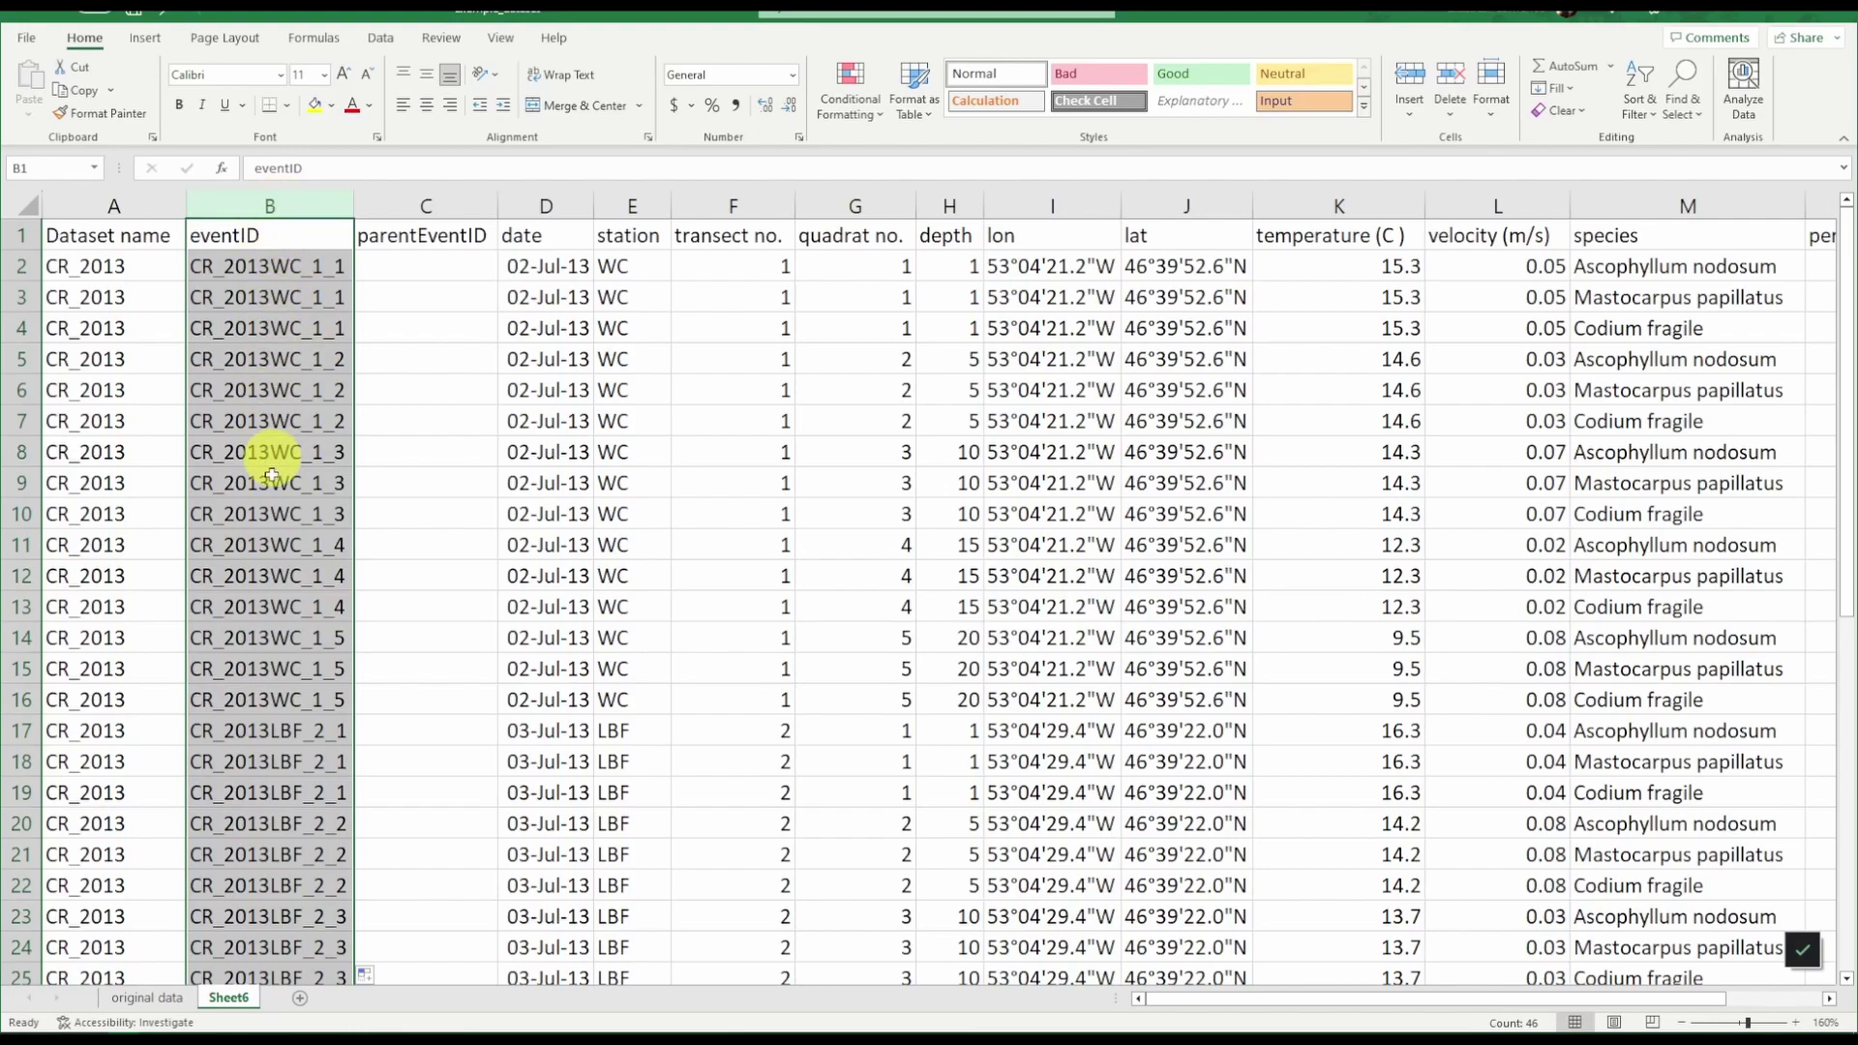
Step: Paste column B back as plain values, e.g. CR_2013WC_1_3, and spot-check them
key(ctrl+c)
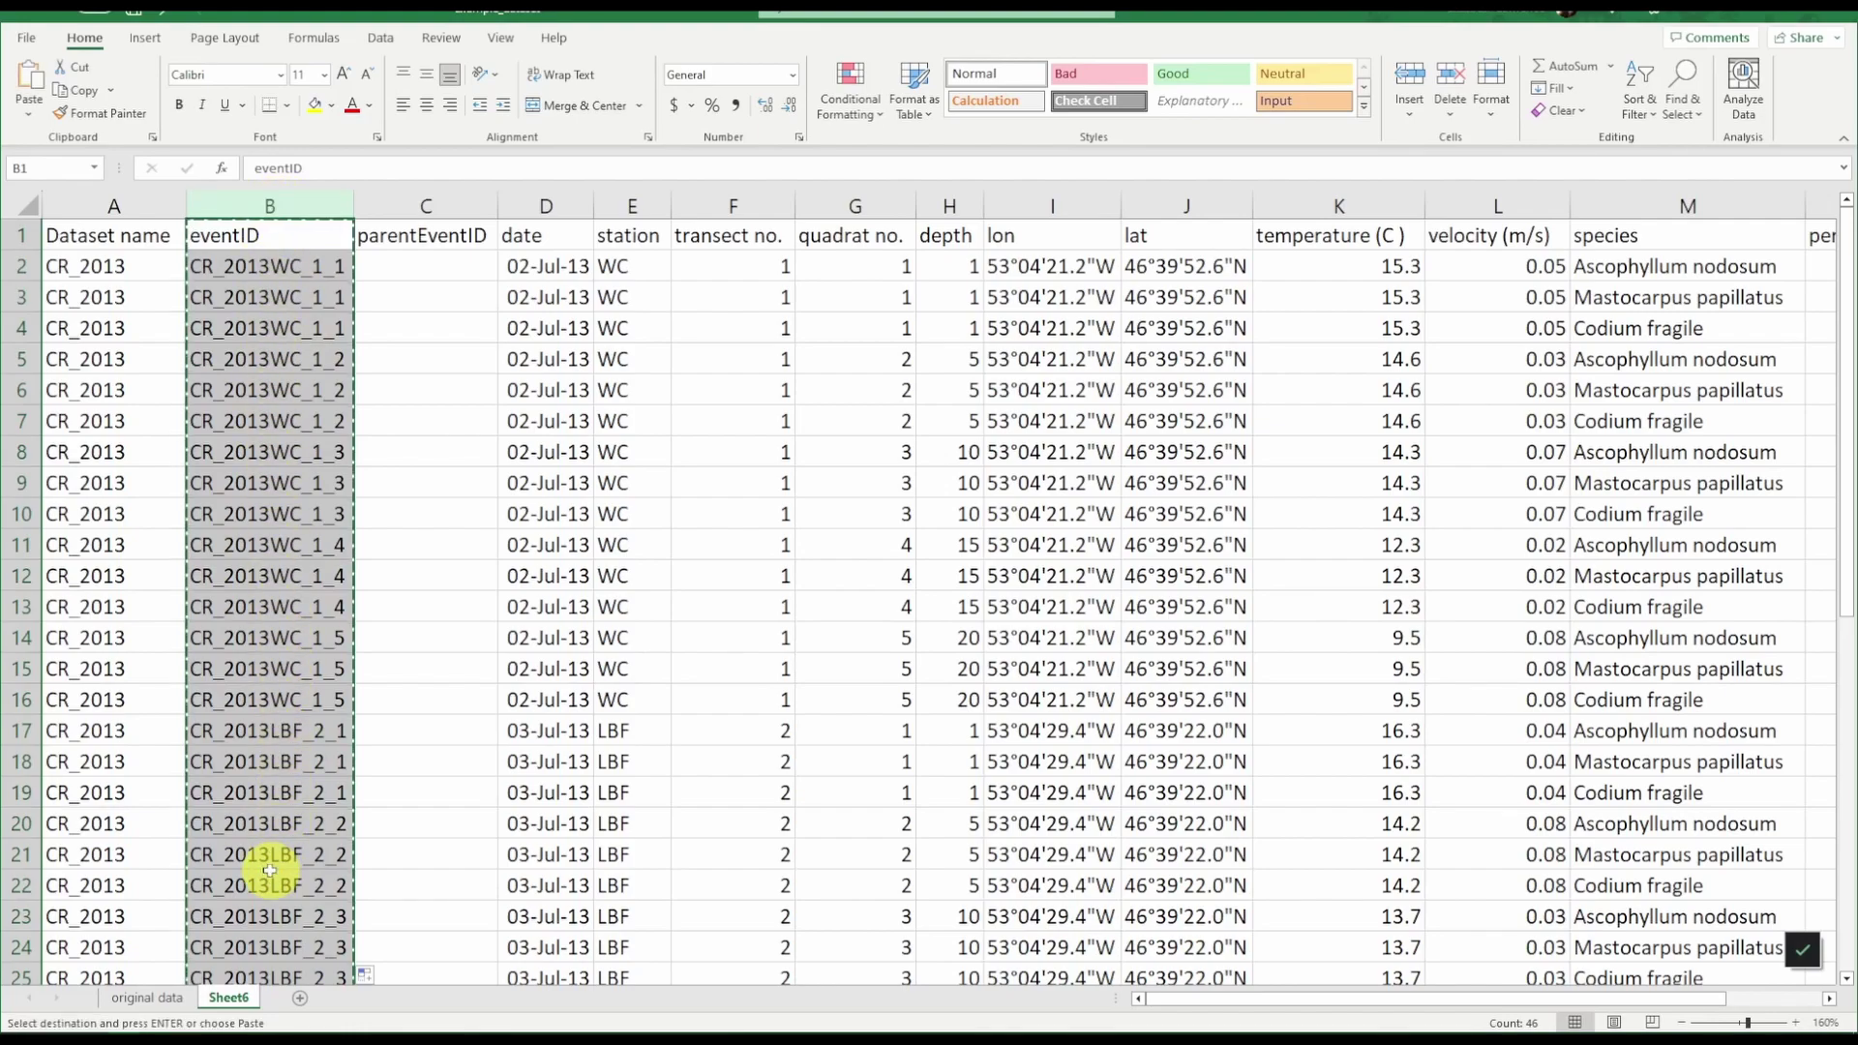
right_click(292, 250)
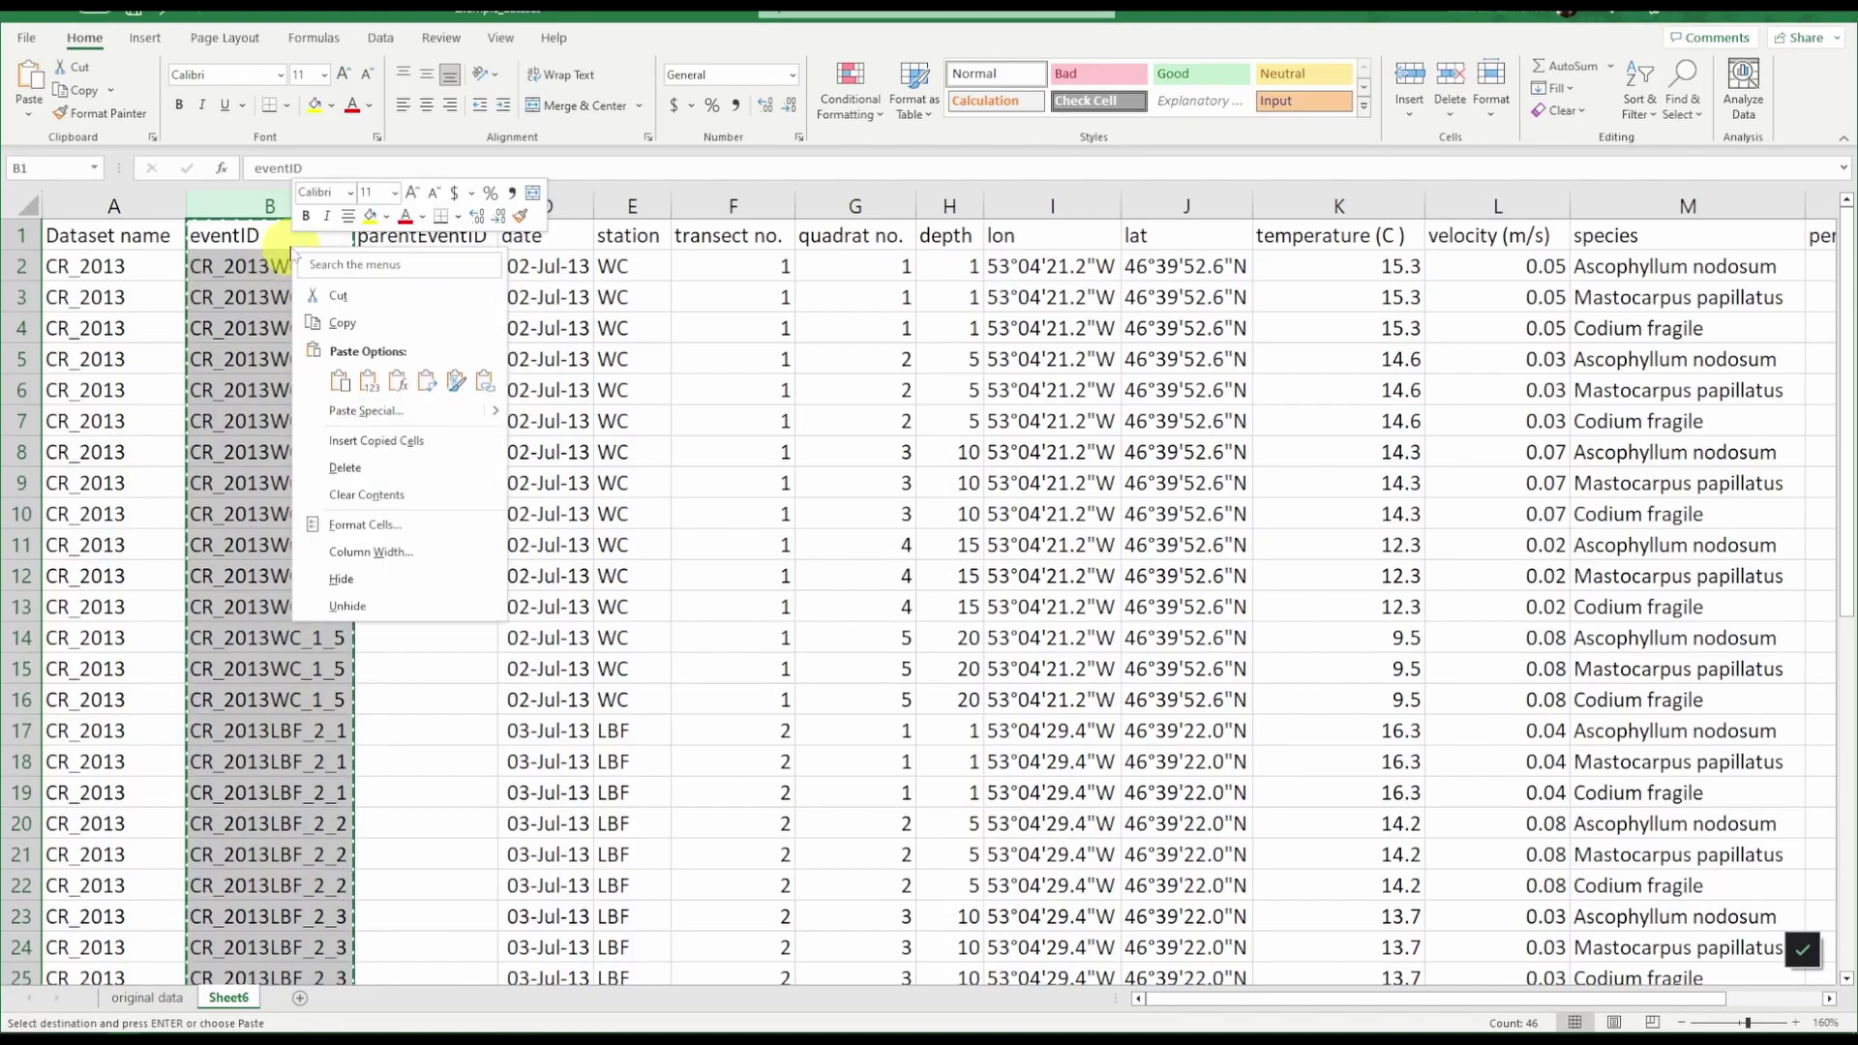
click(367, 380)
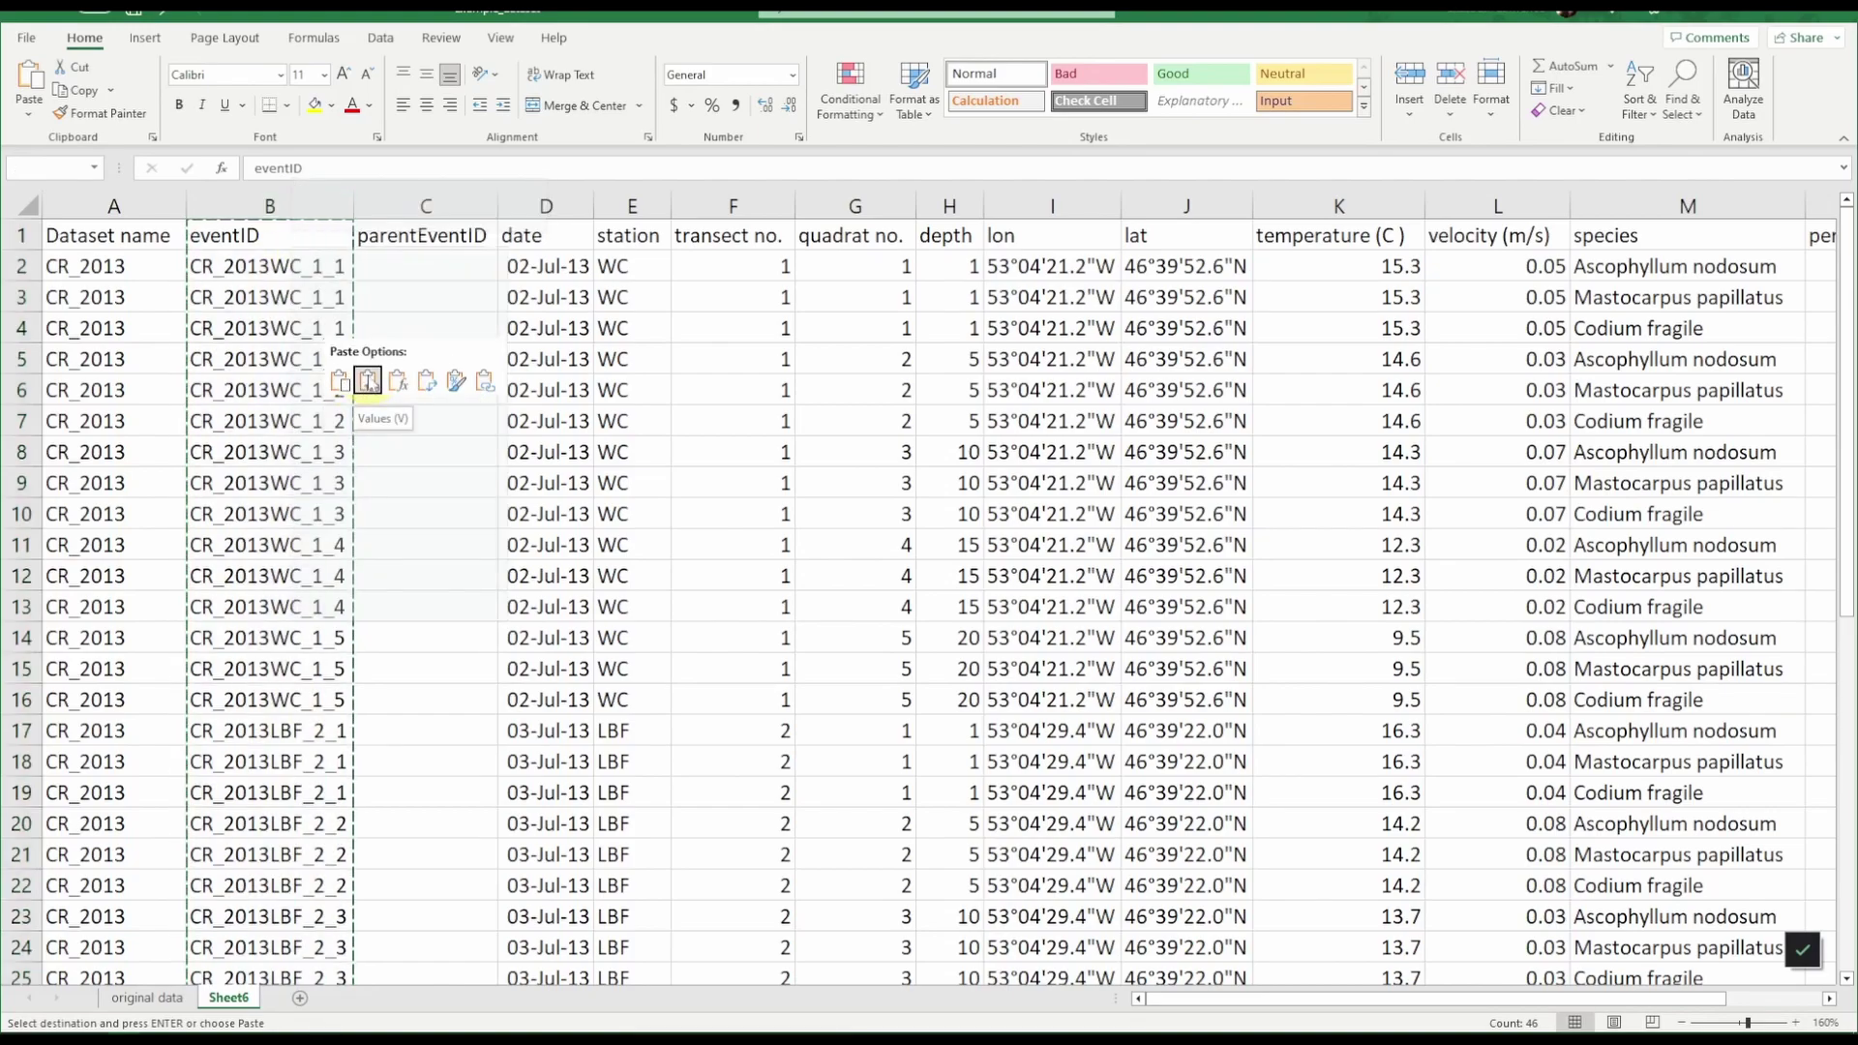
click(368, 380)
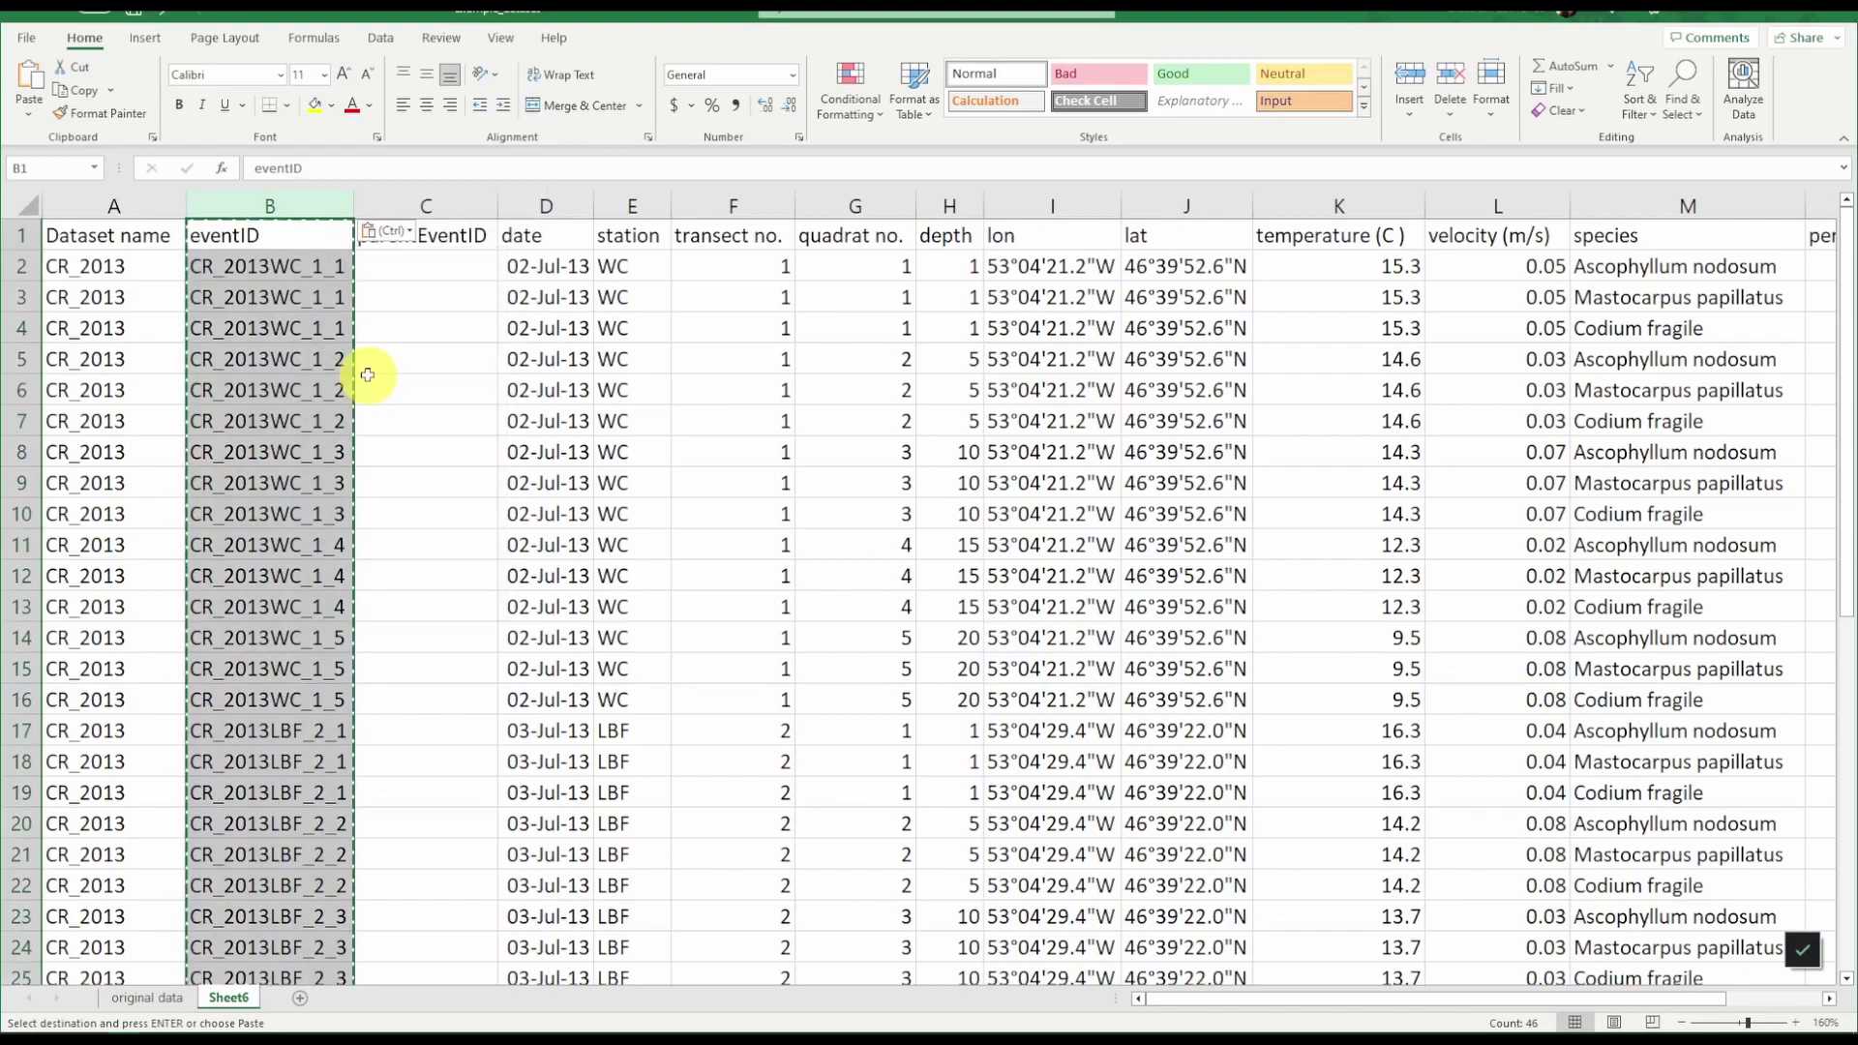
click(293, 273)
click(290, 331)
click(290, 440)
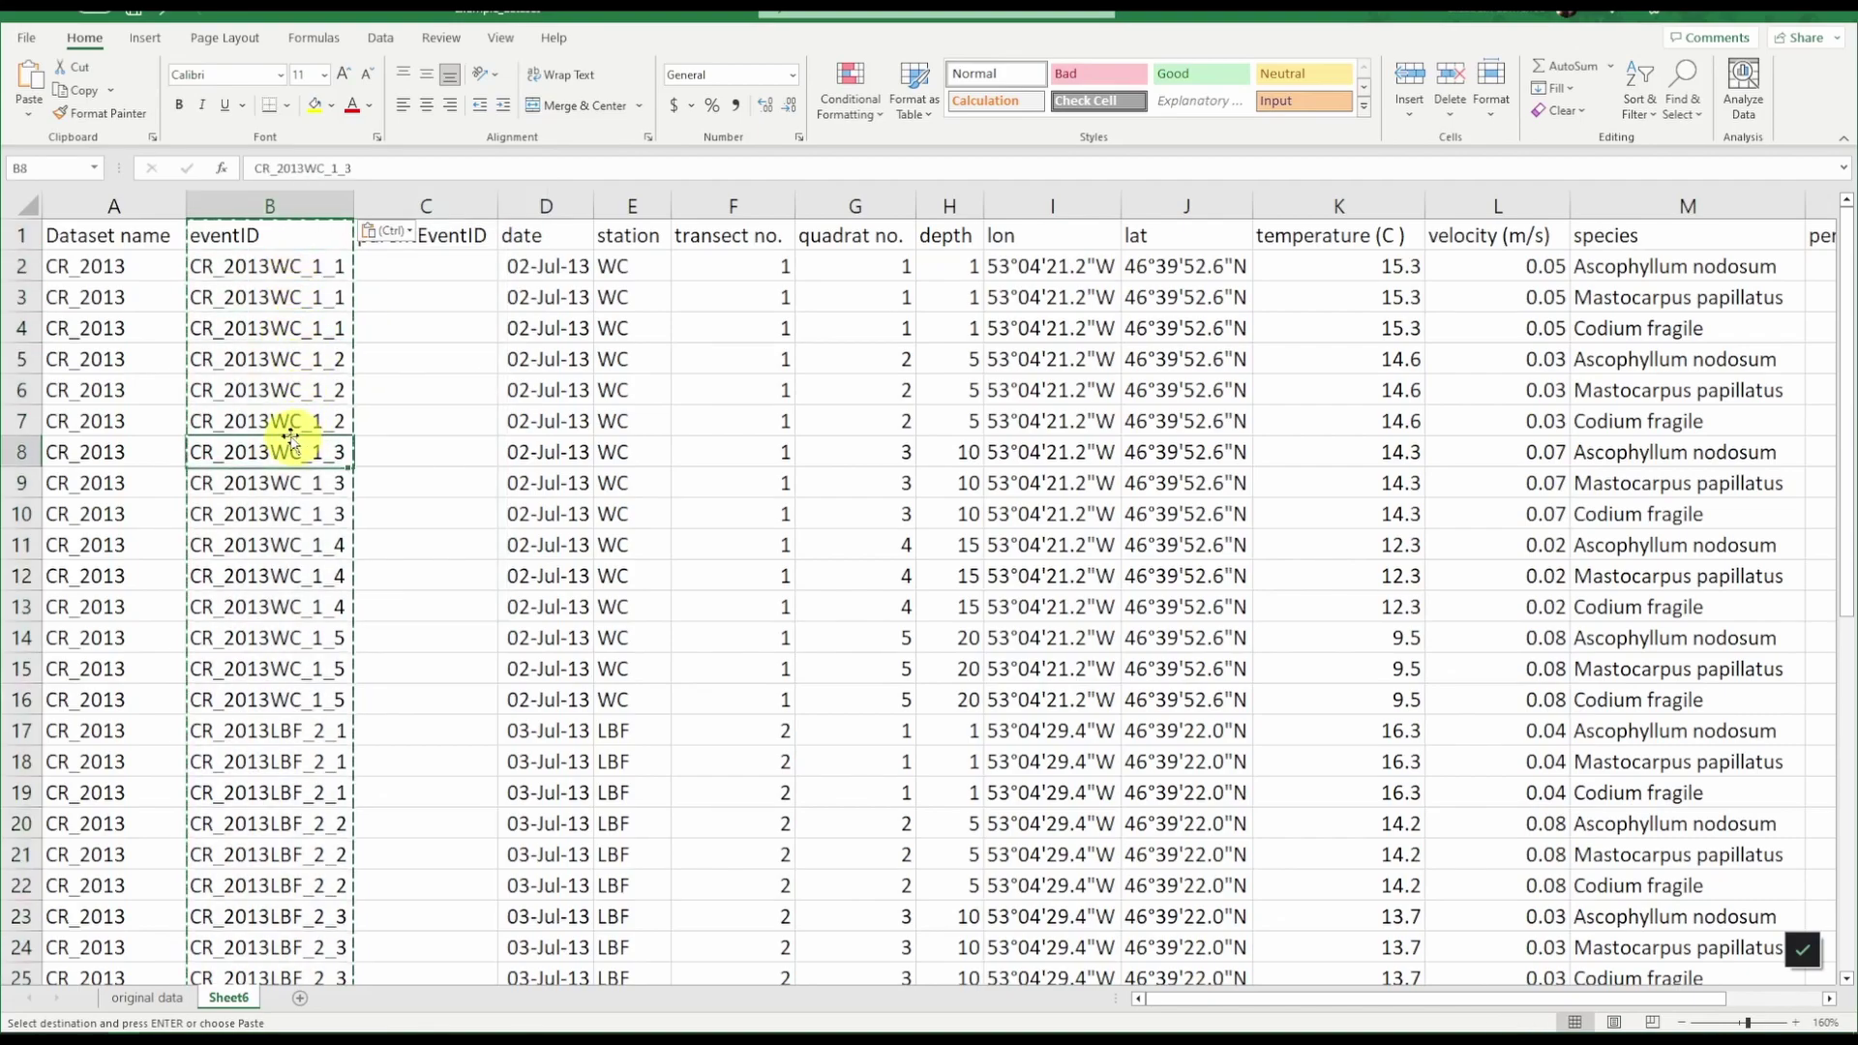
click(263, 364)
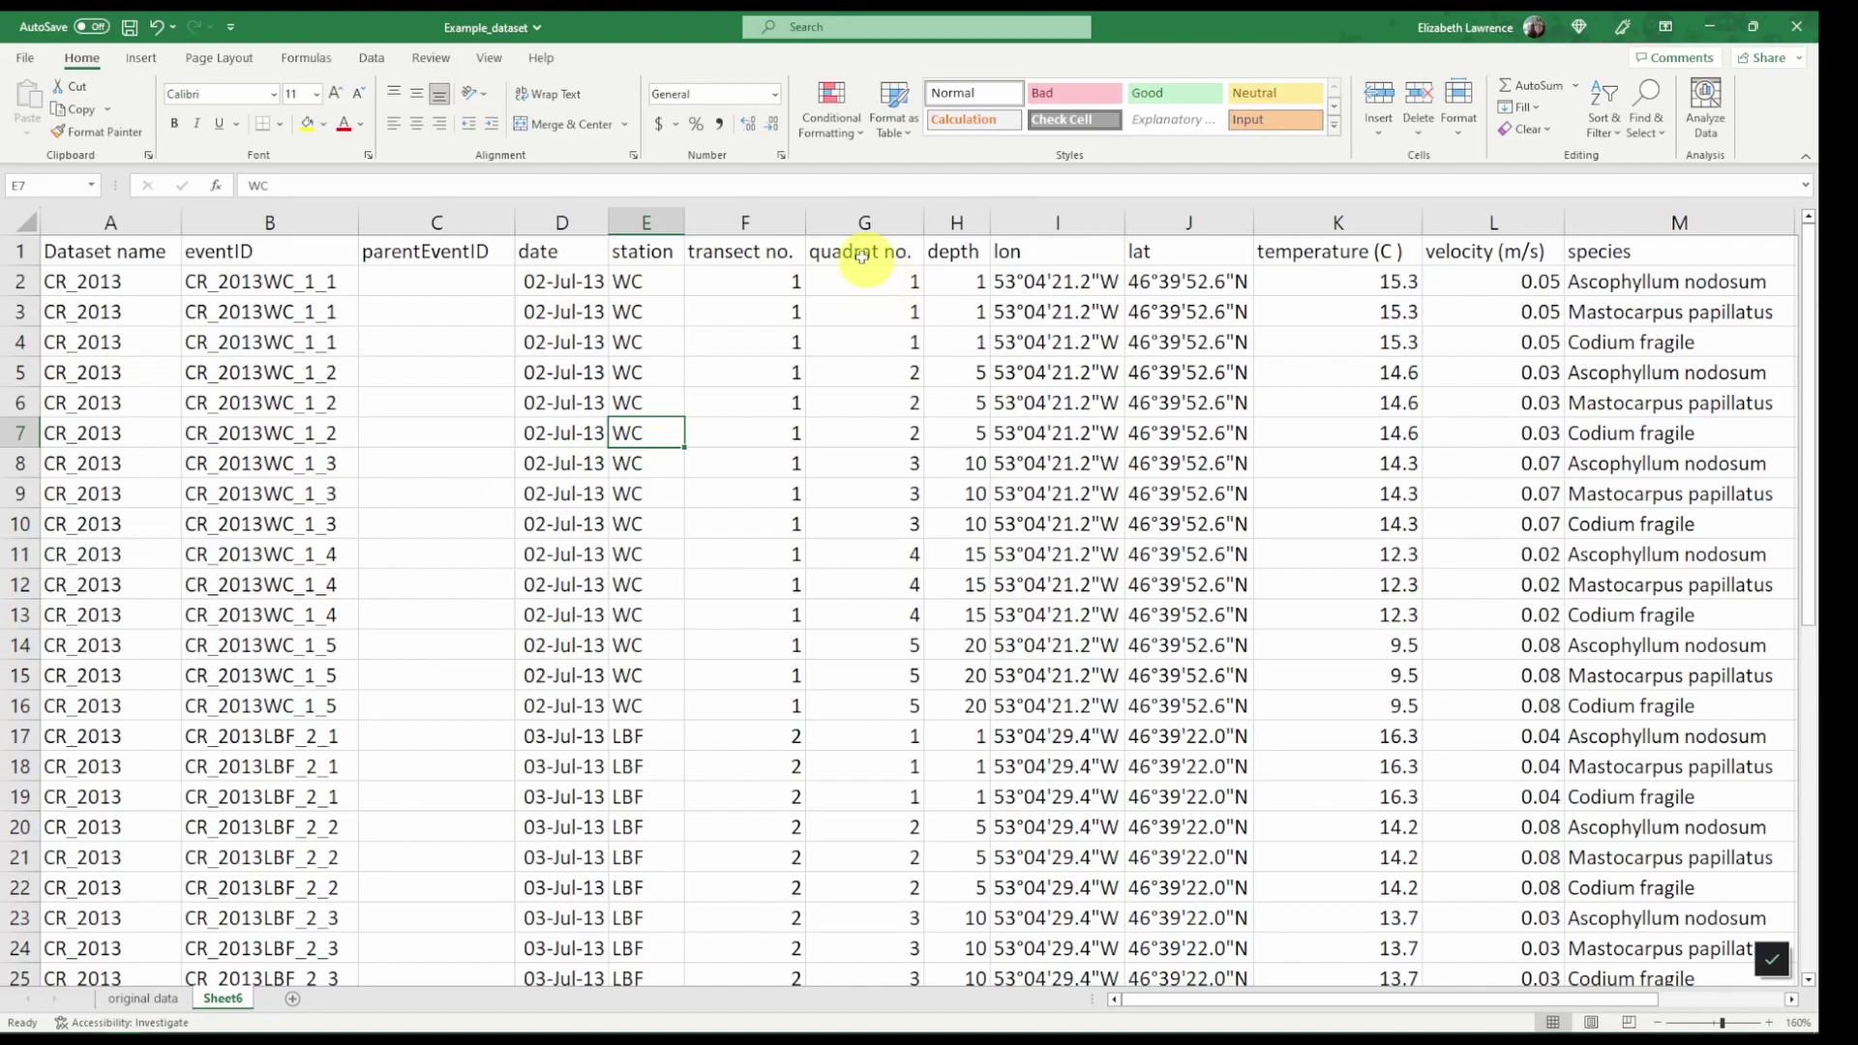
Step: Enter =CONCAT(A2,E2,"_",F2) in C2, giving parentEventID CR_2013WC_1
click(435, 283)
text(=conca)
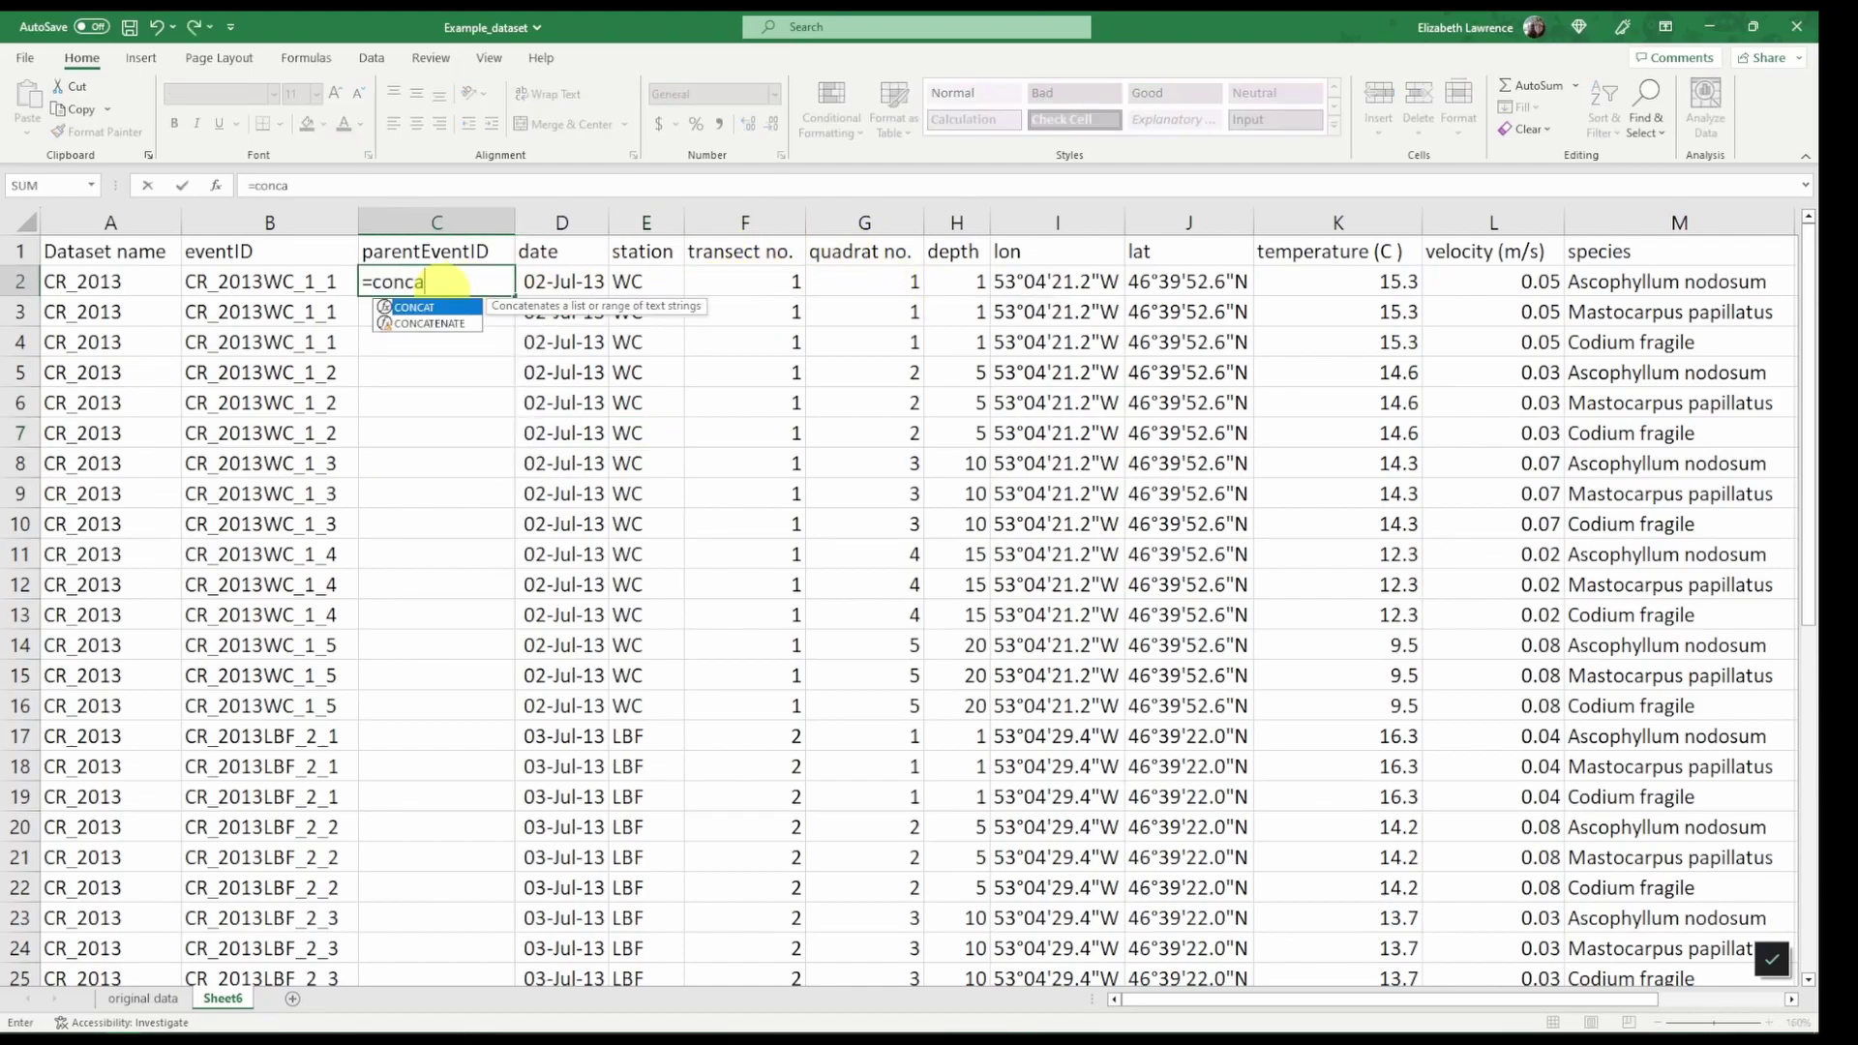
text(t()
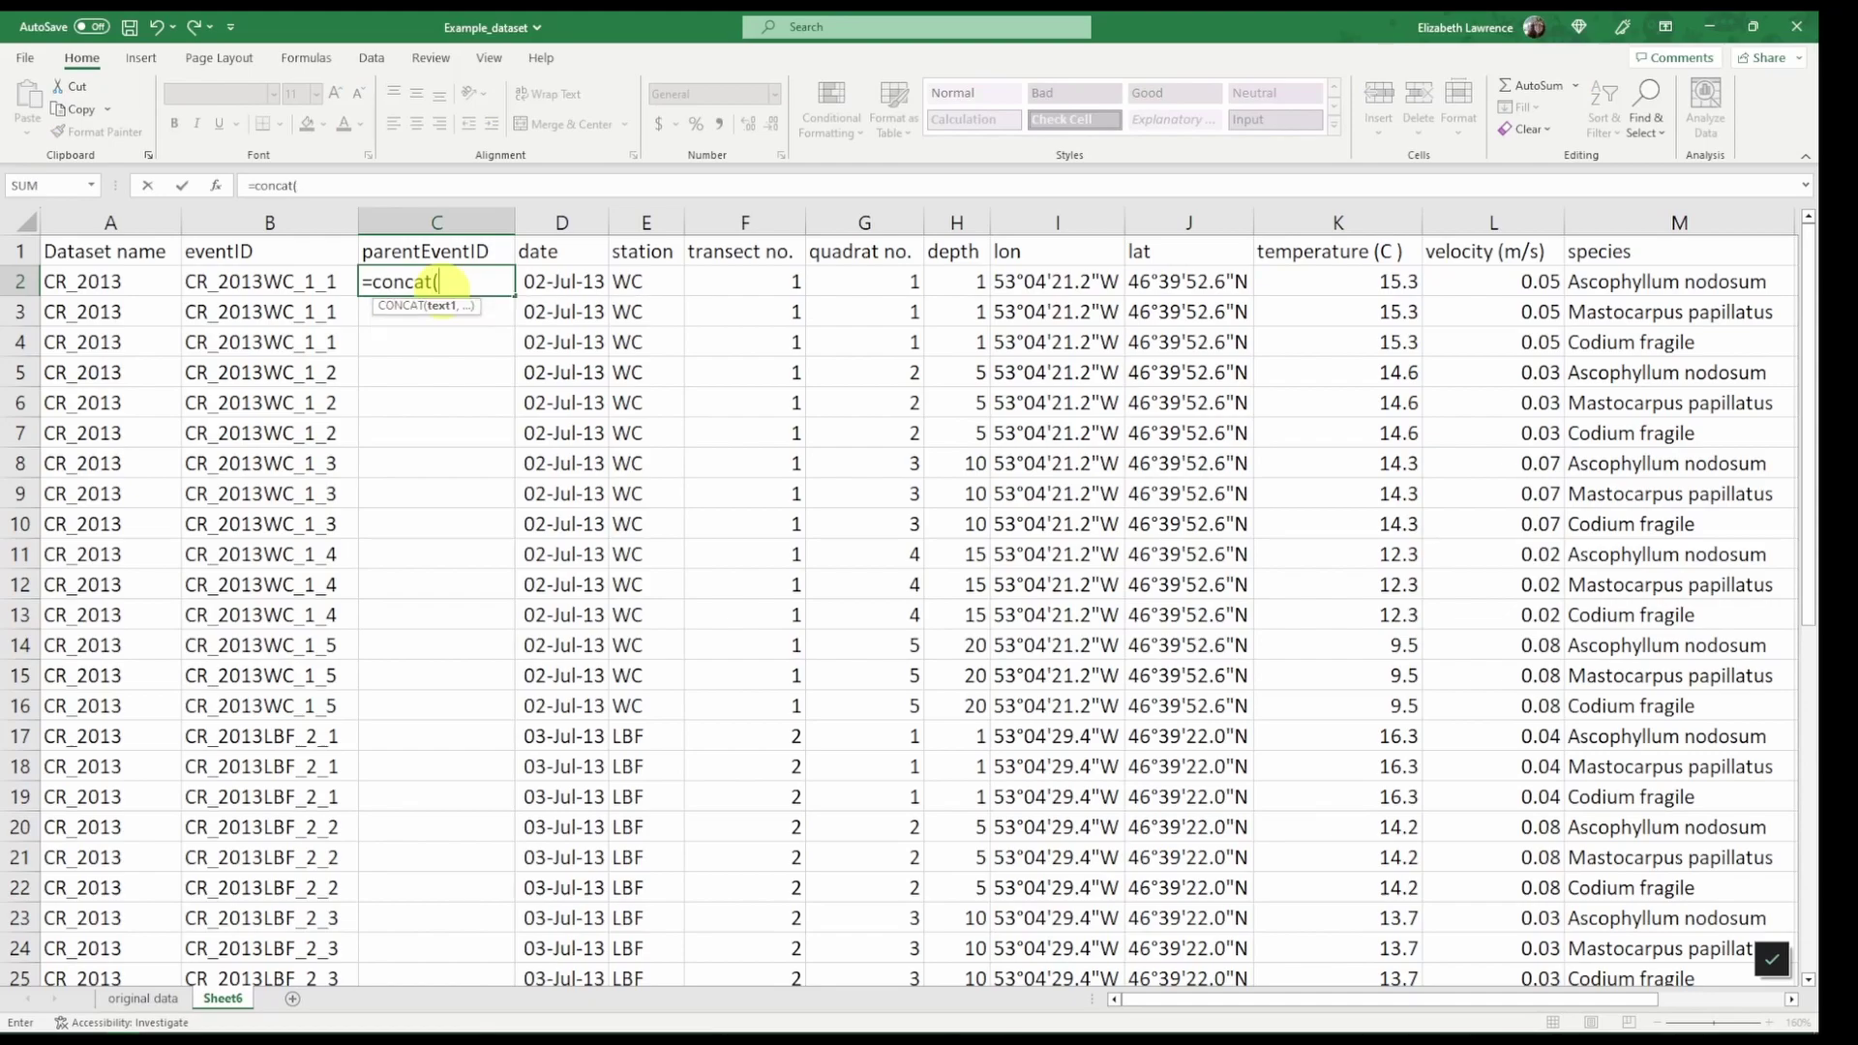
click(136, 281)
text(,)
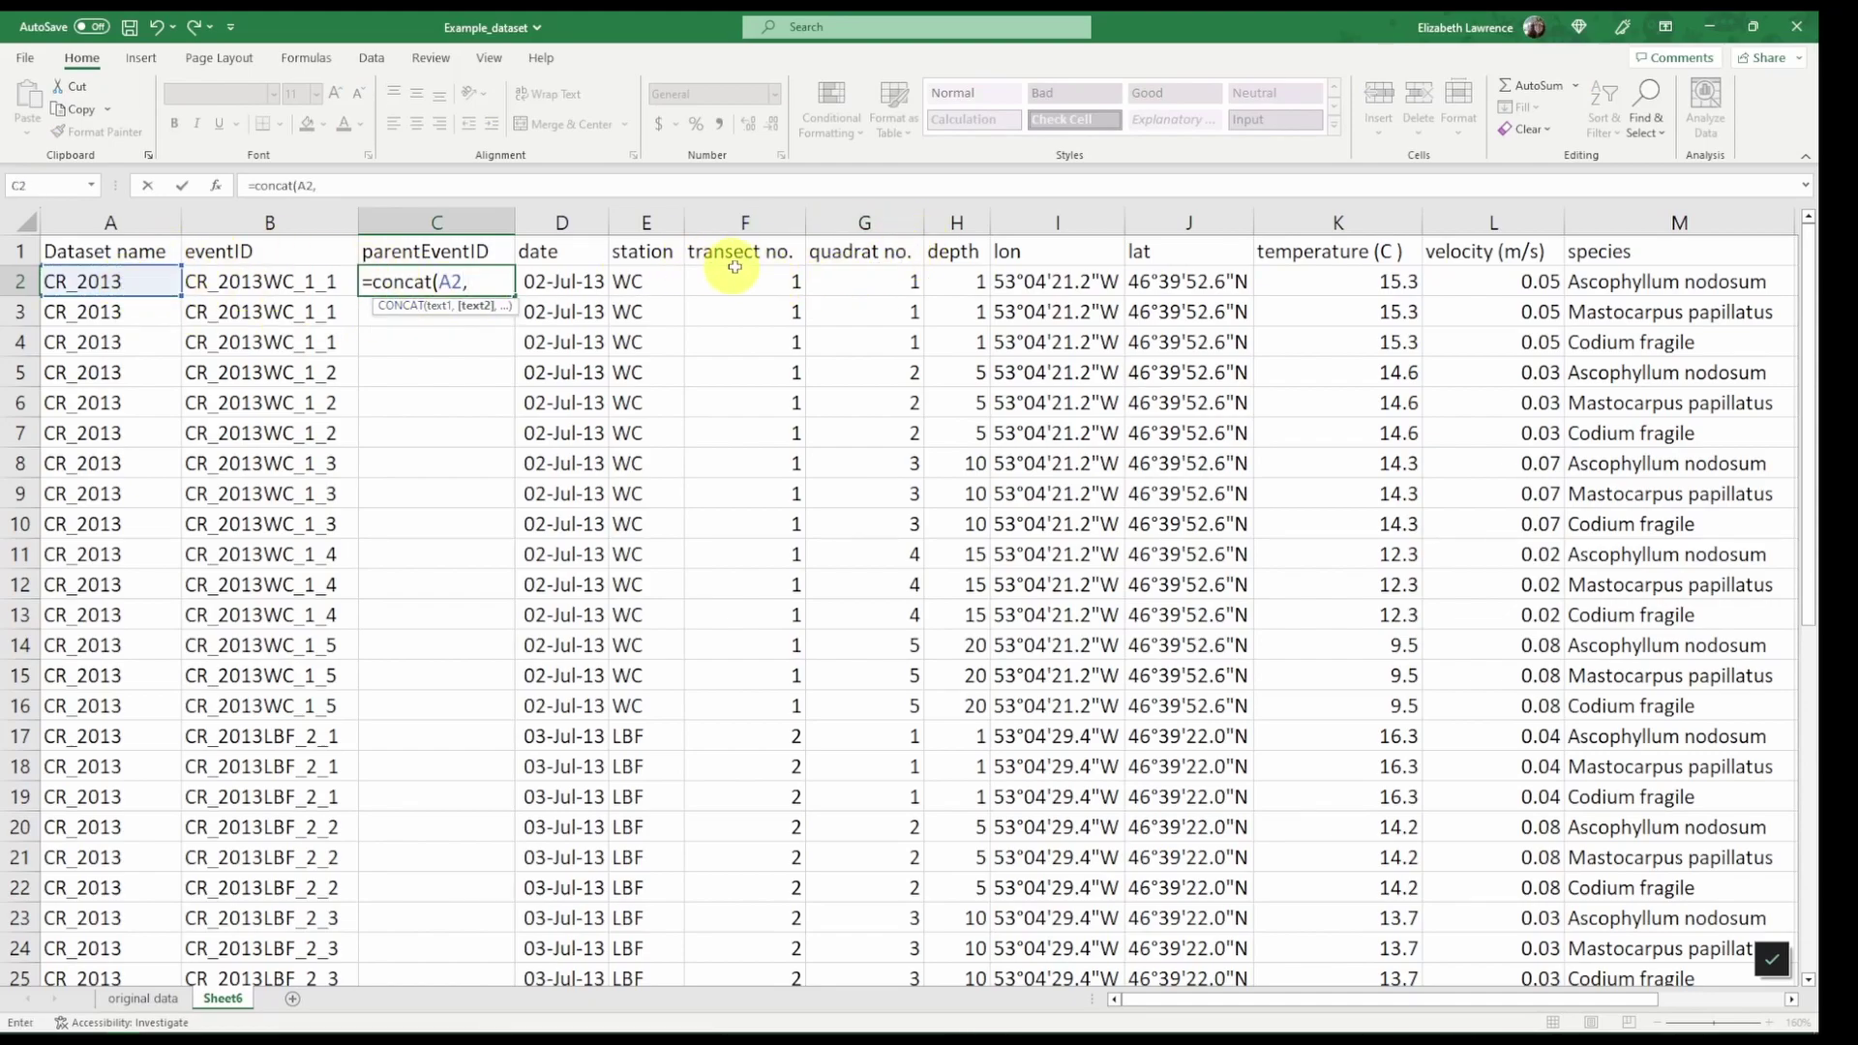
click(630, 280)
text(,)
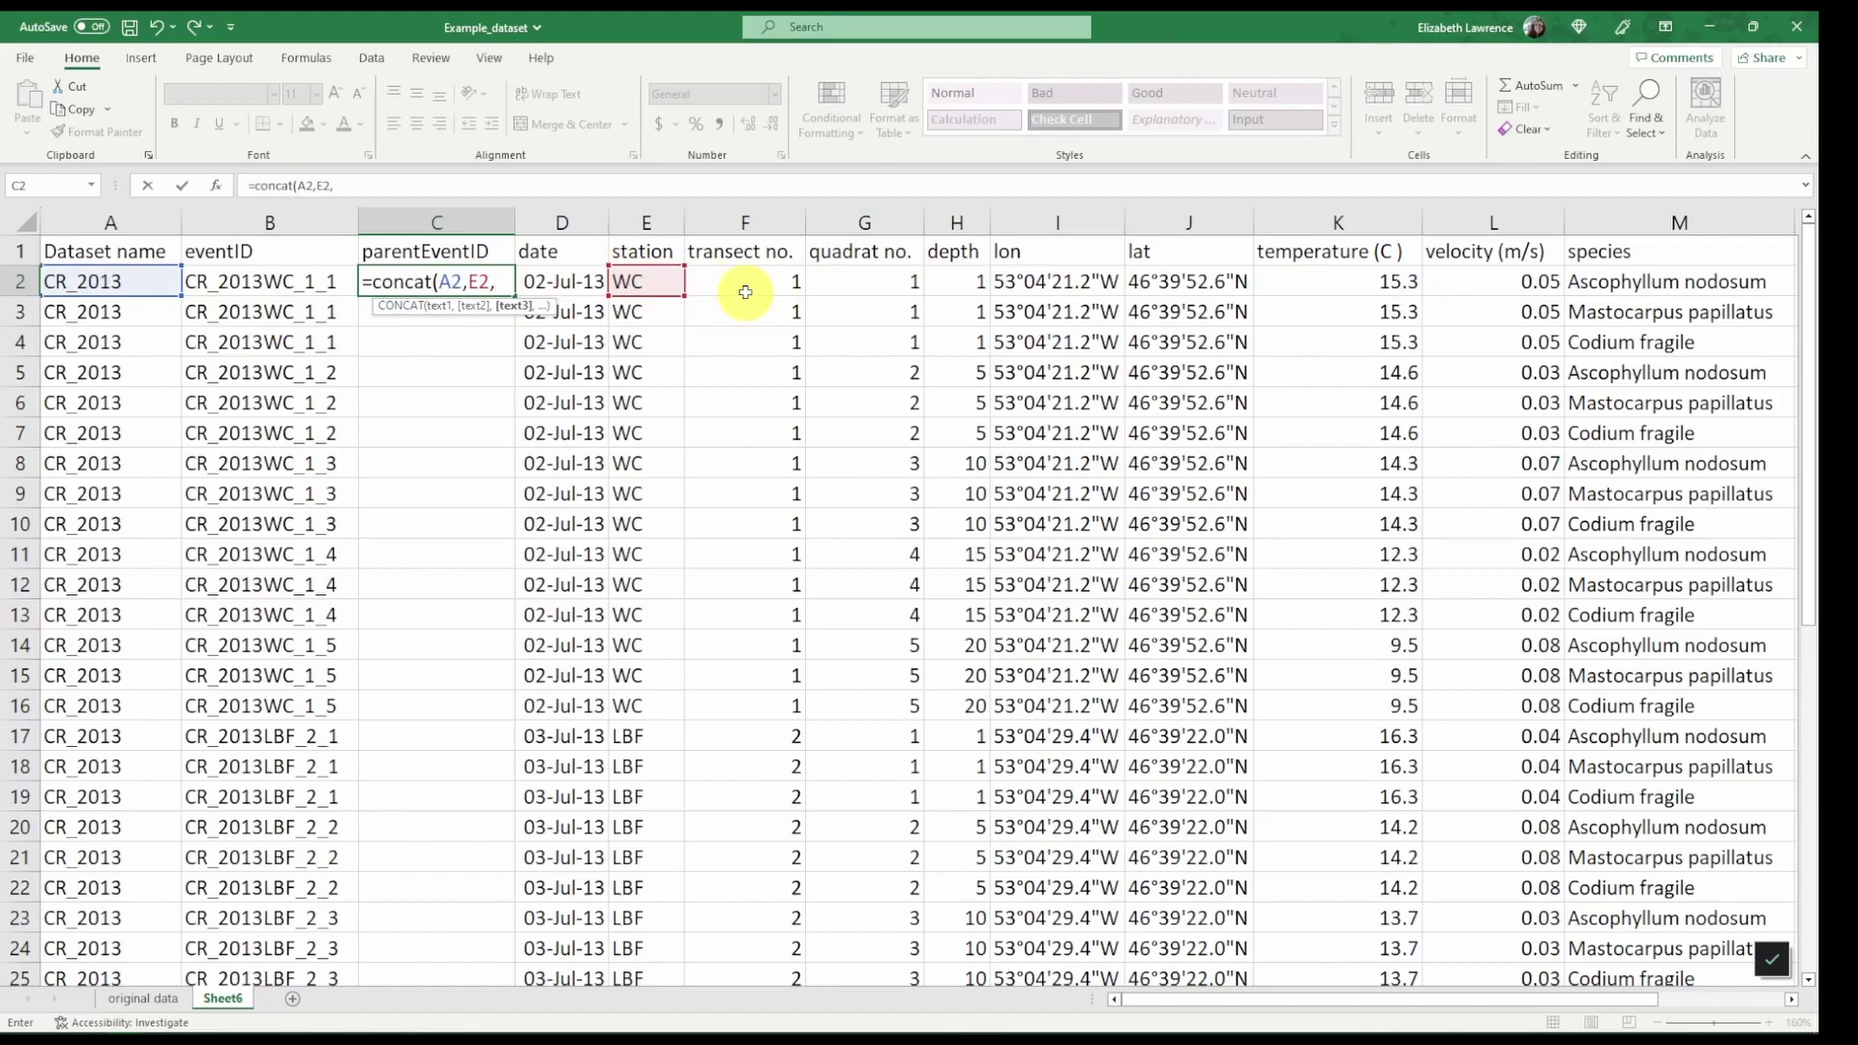
text(,)
key(BackSpace)
text("_",)
click(755, 286)
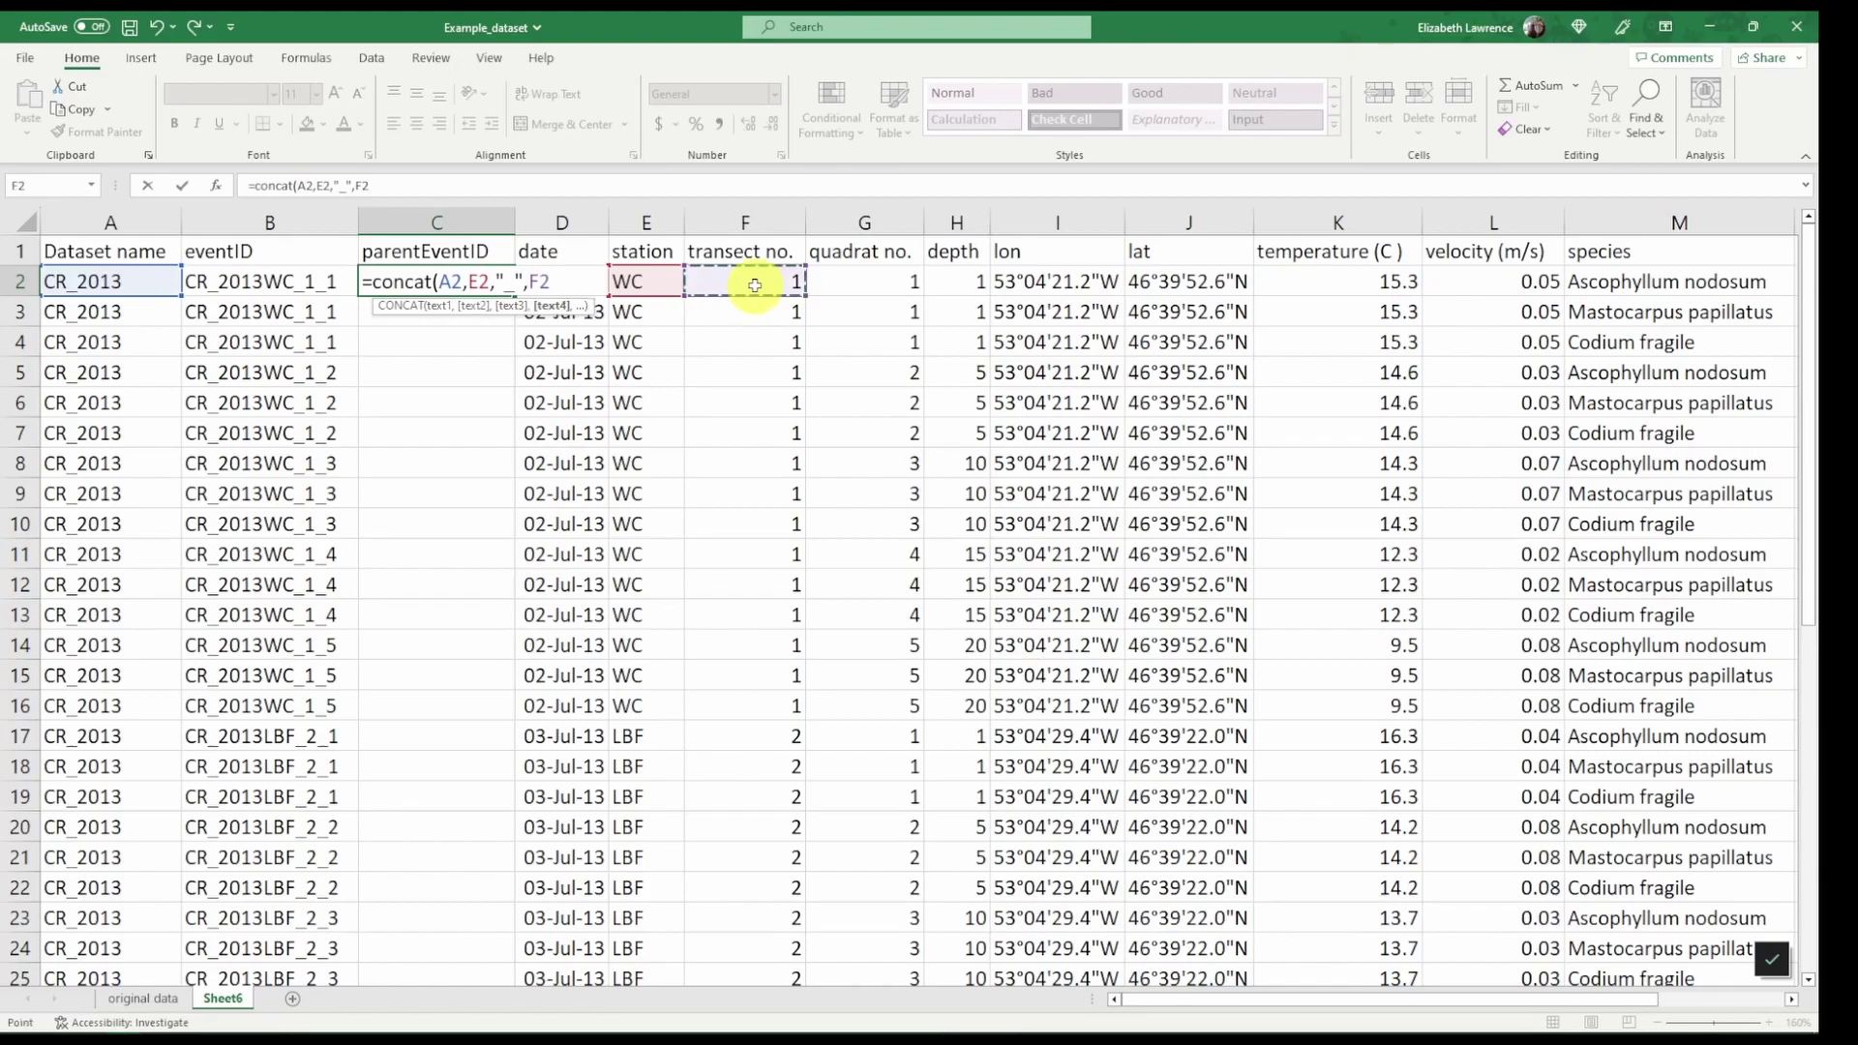
key(Return)
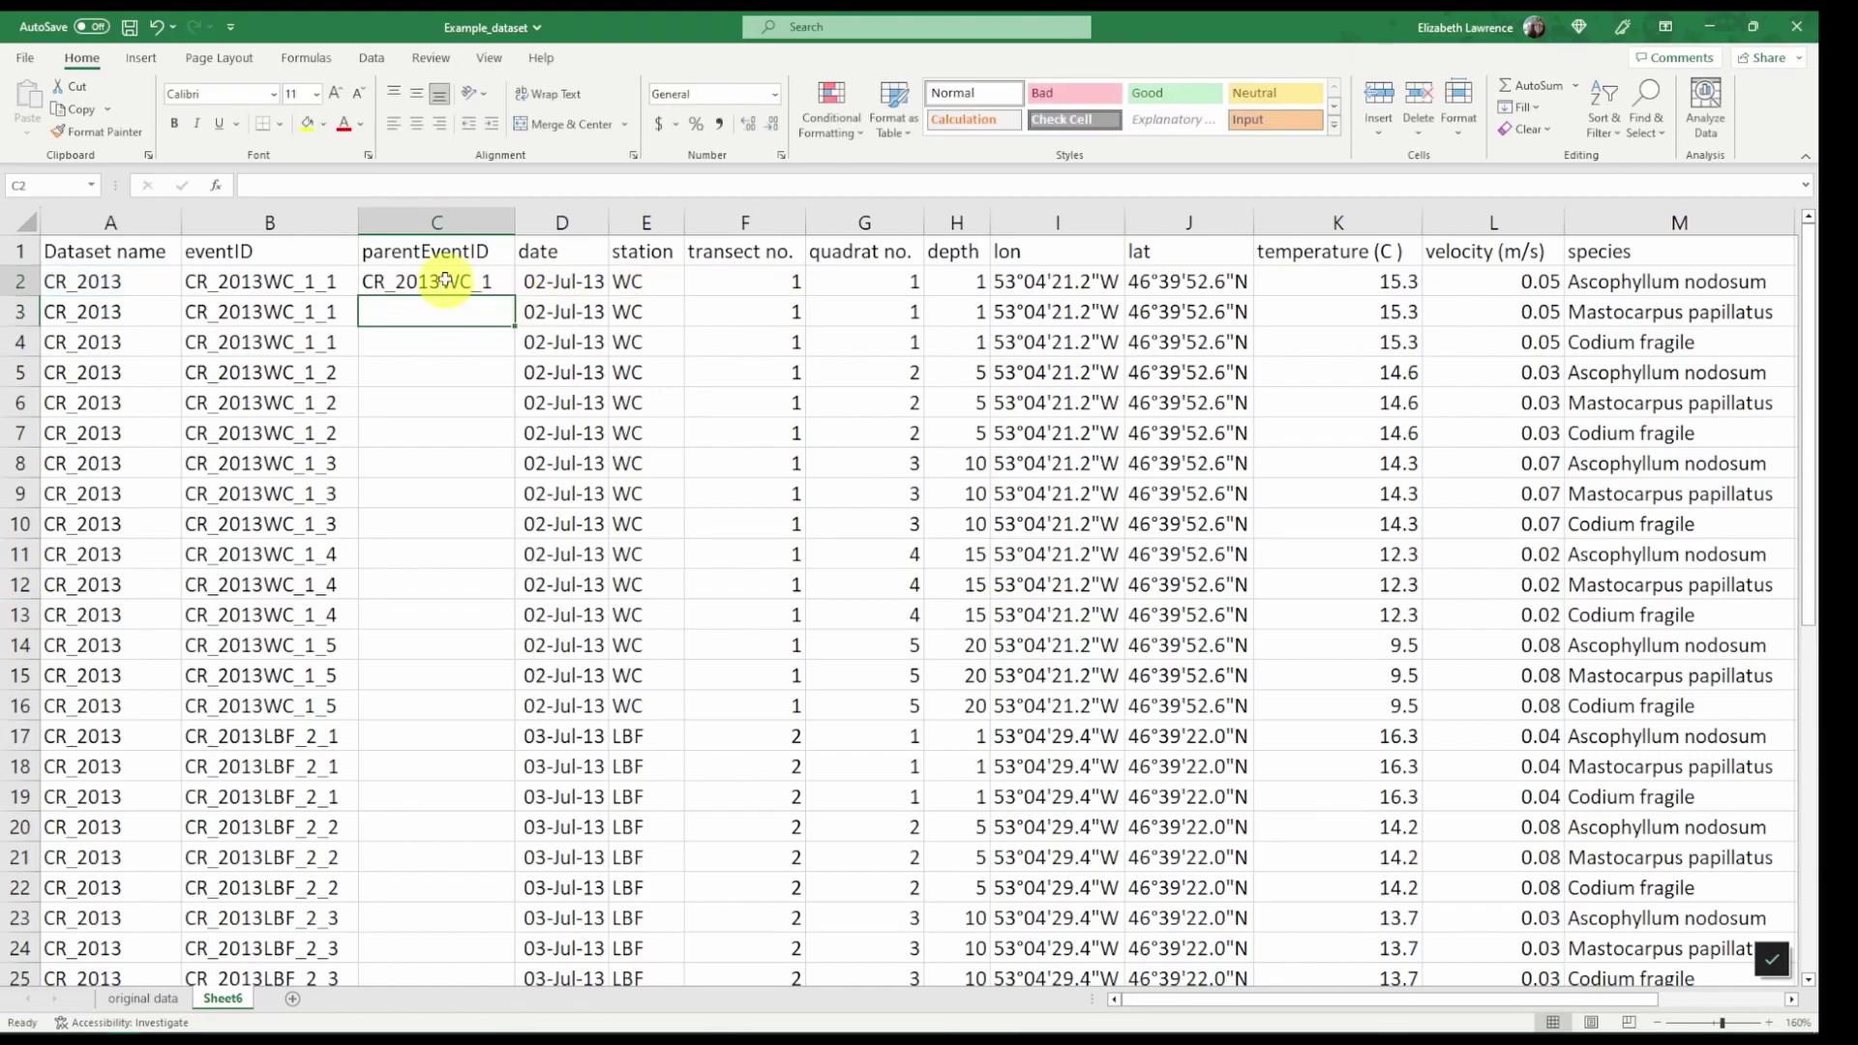
click(503, 283)
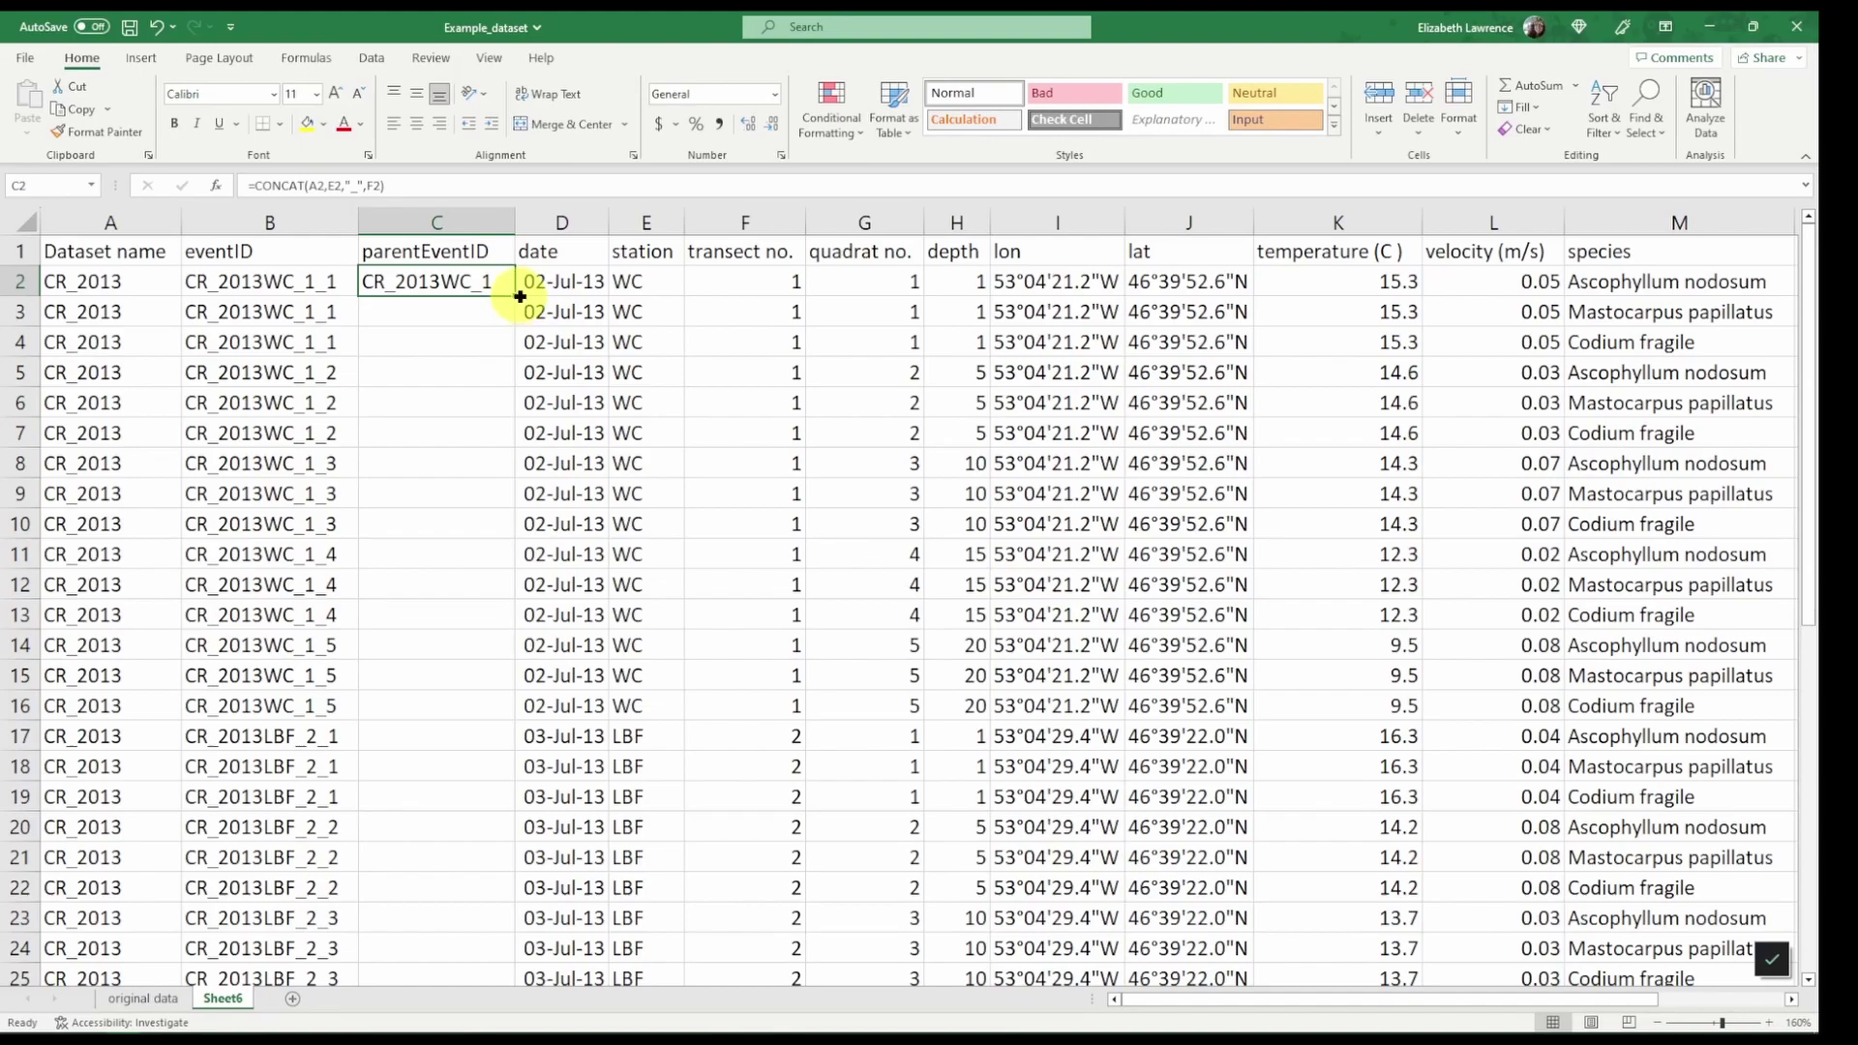
Step: Fill the C2 formula down column C and paste it back as values like CR_2013LBF_2
double_click(519, 296)
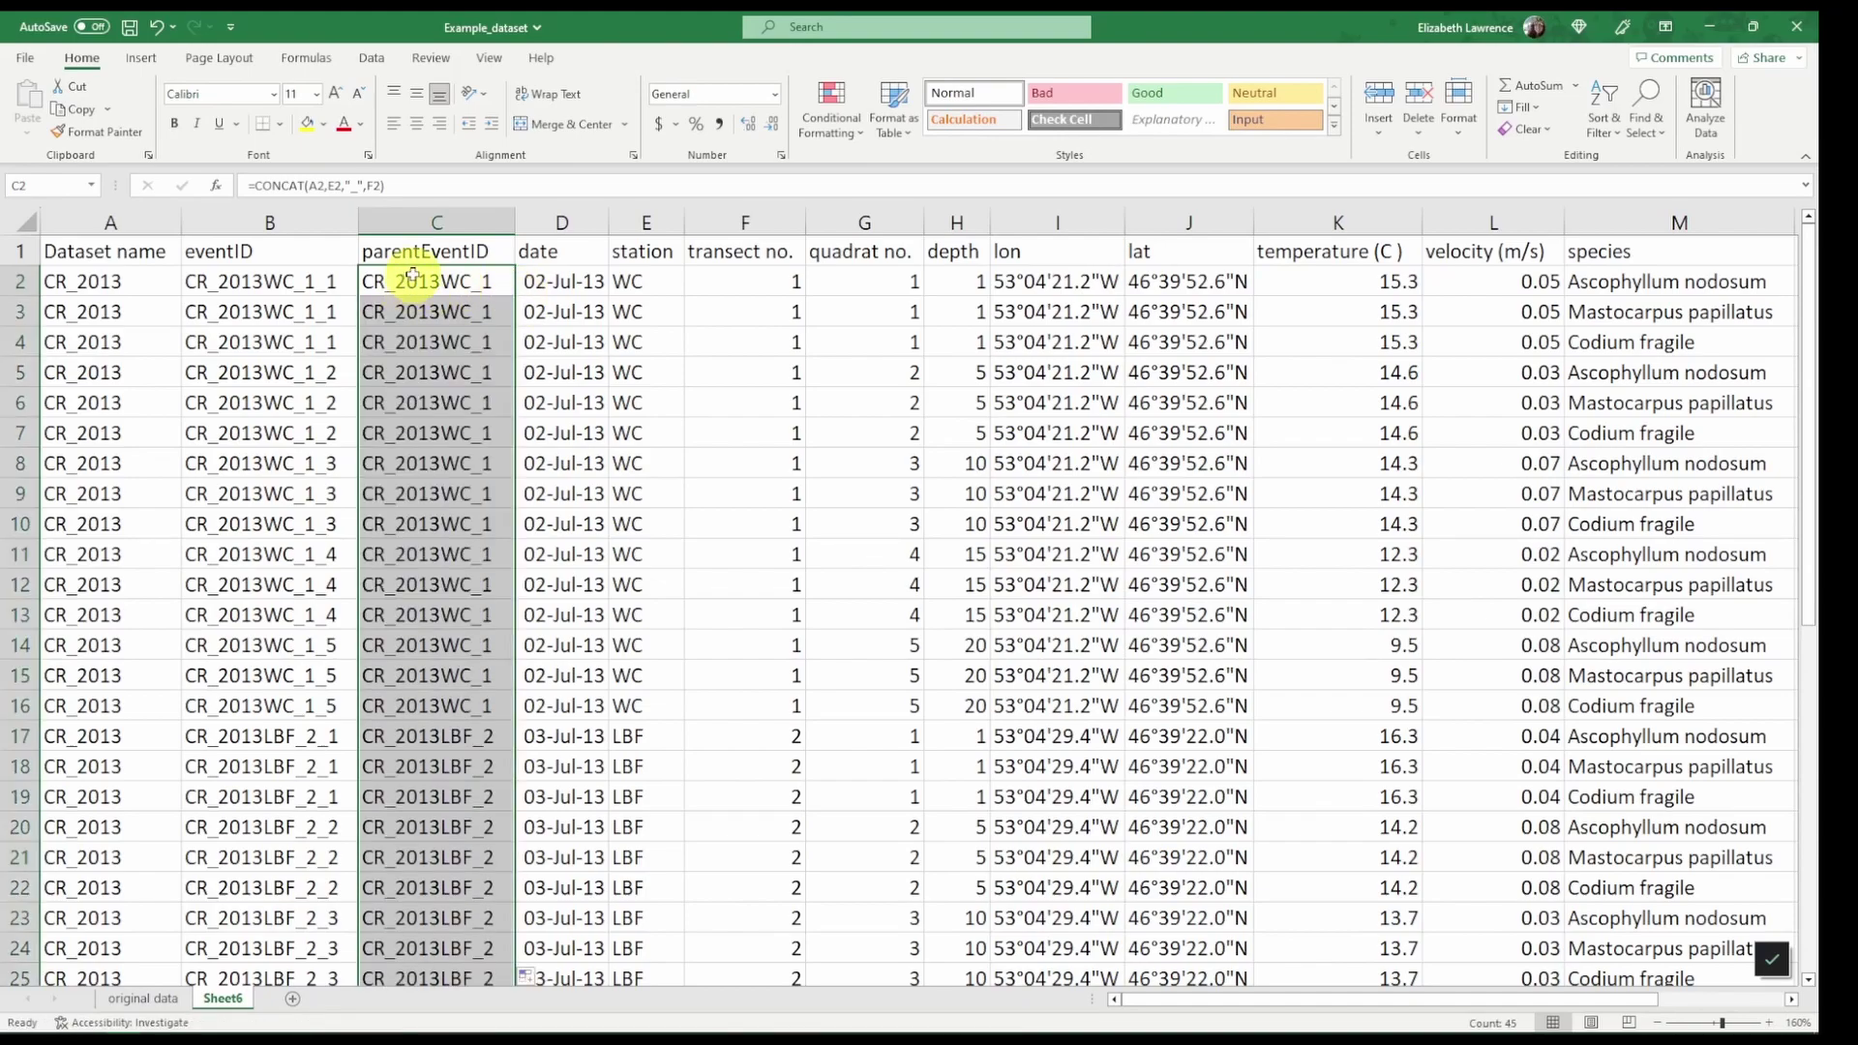
right_click(447, 284)
click(510, 344)
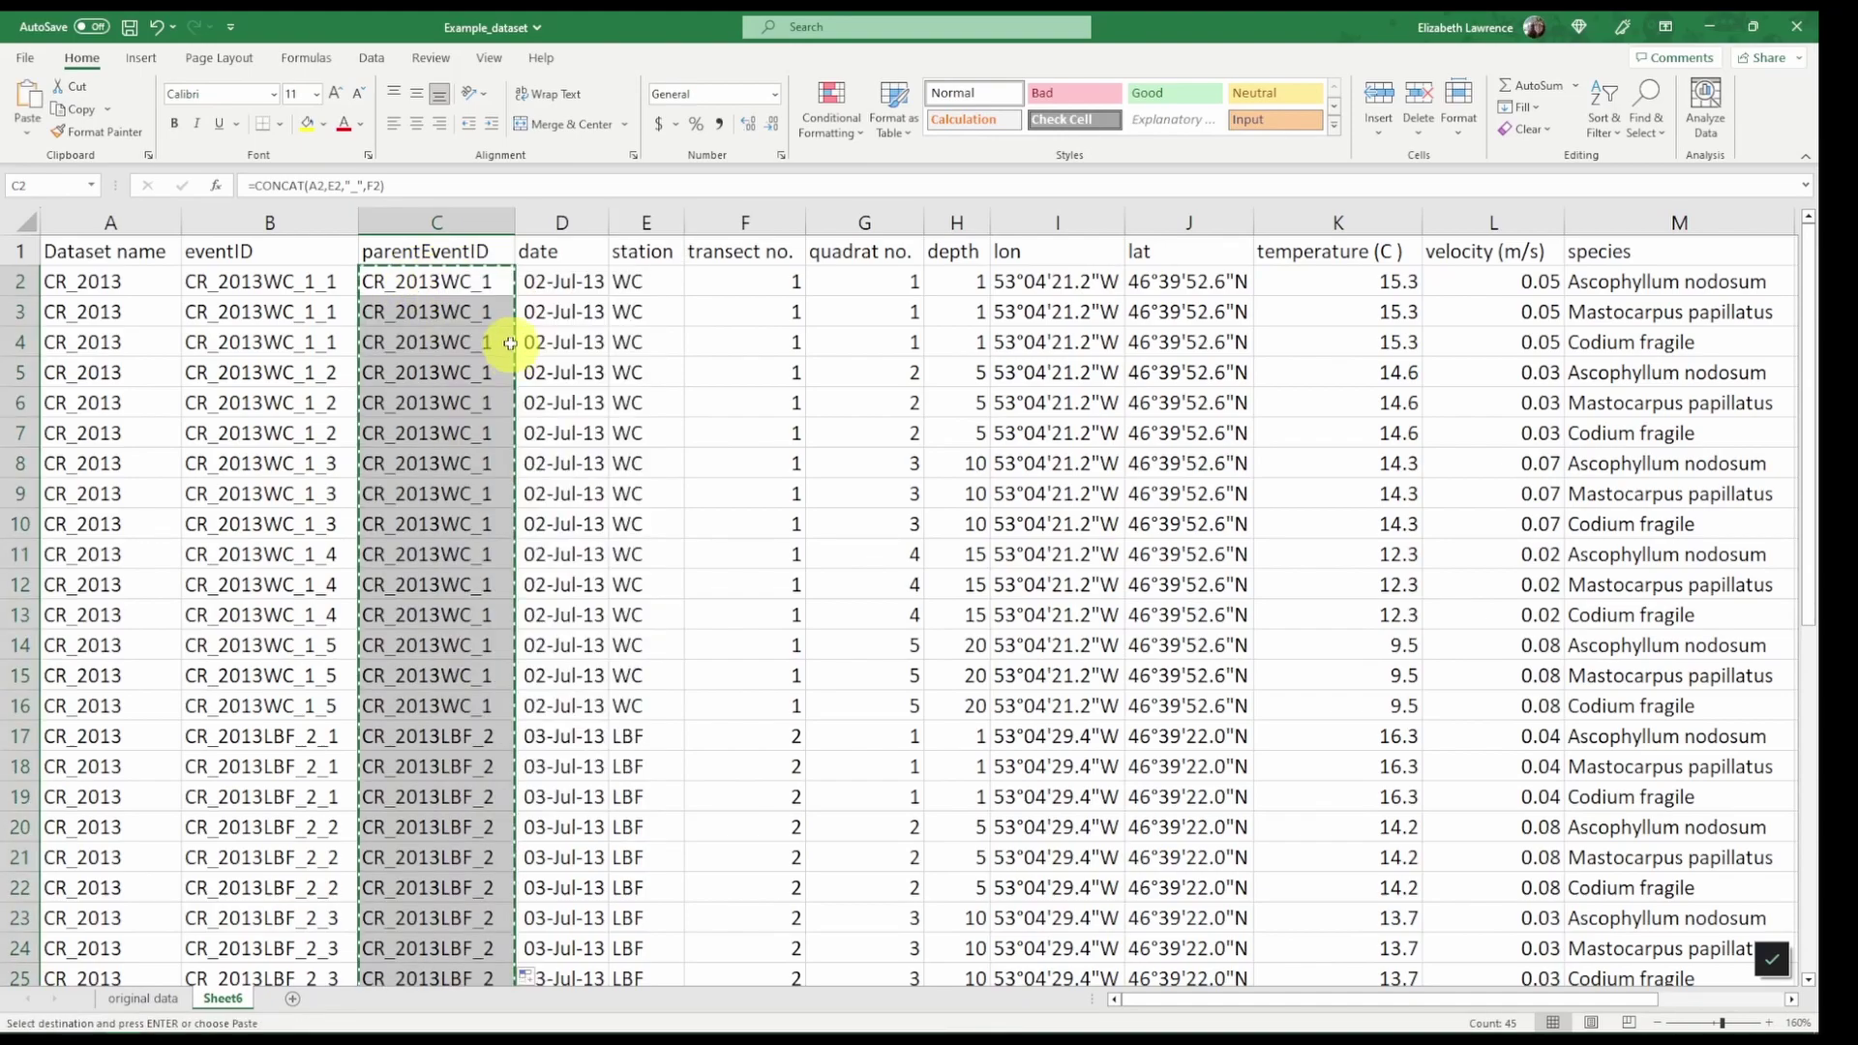
right_click(430, 284)
click(514, 412)
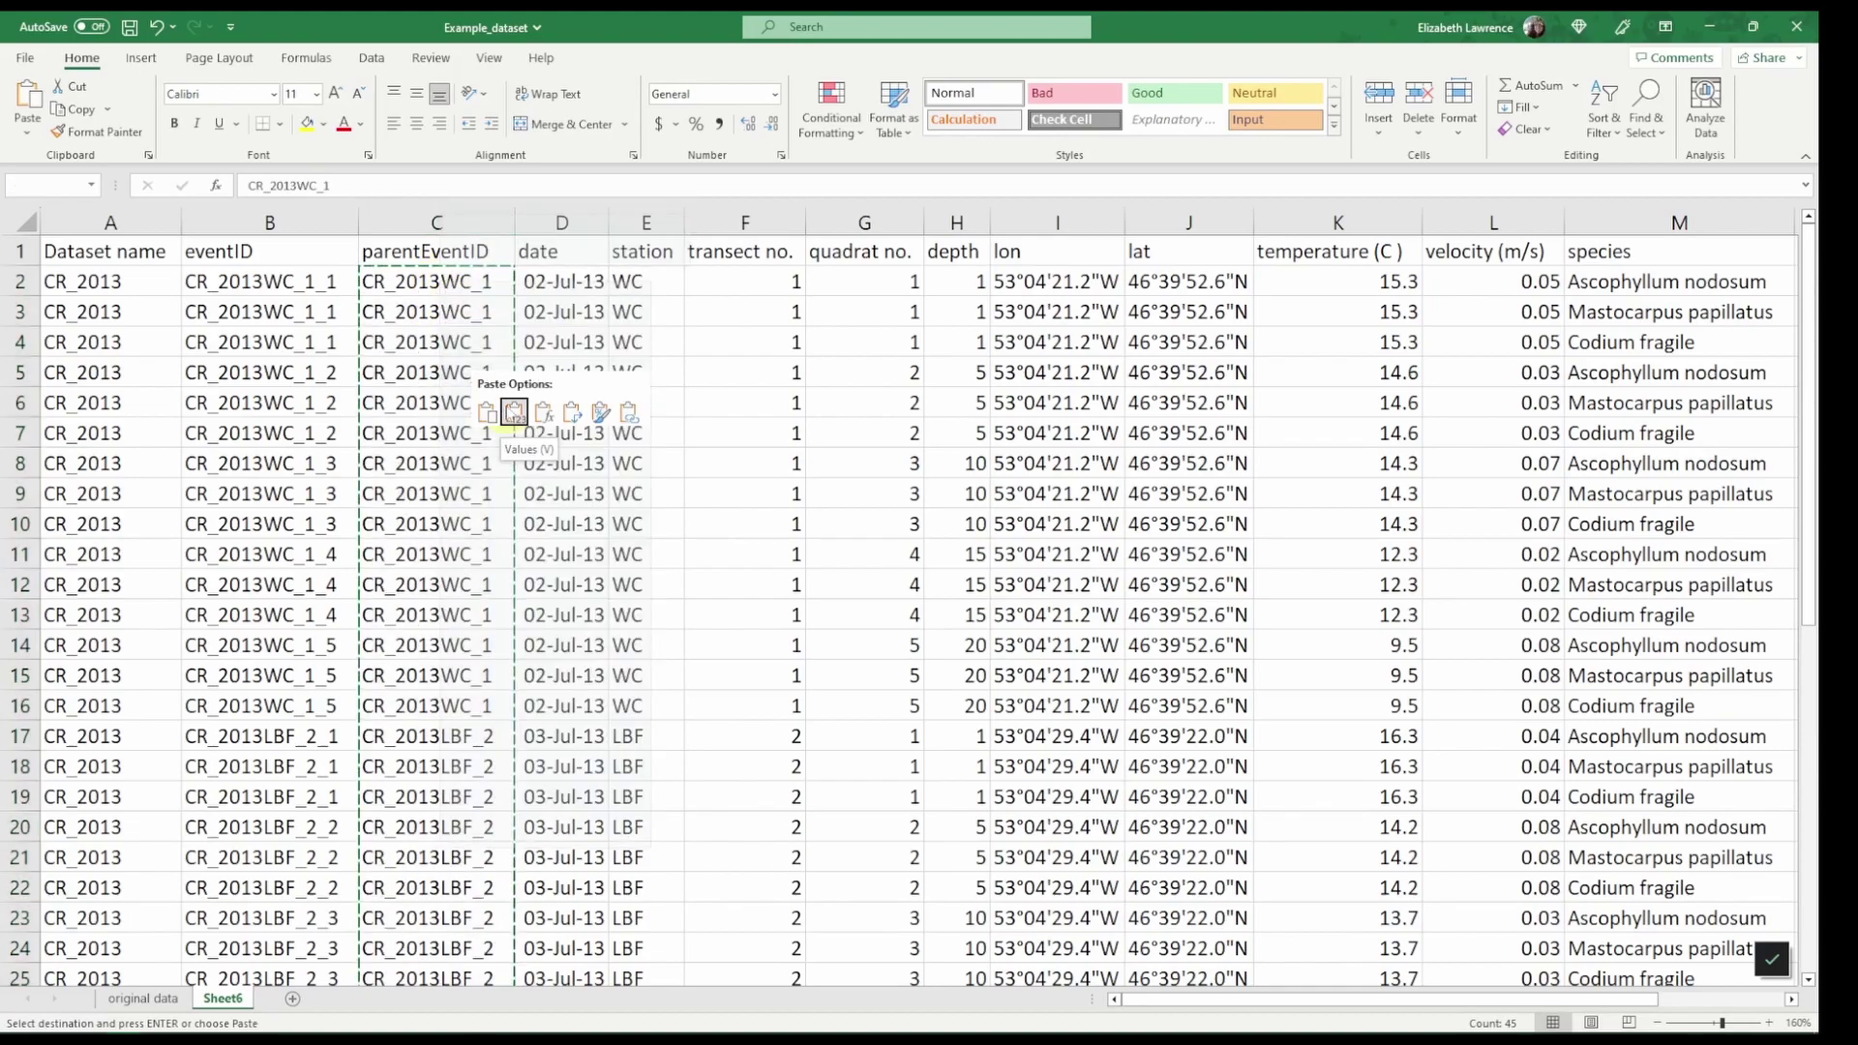
click(371, 331)
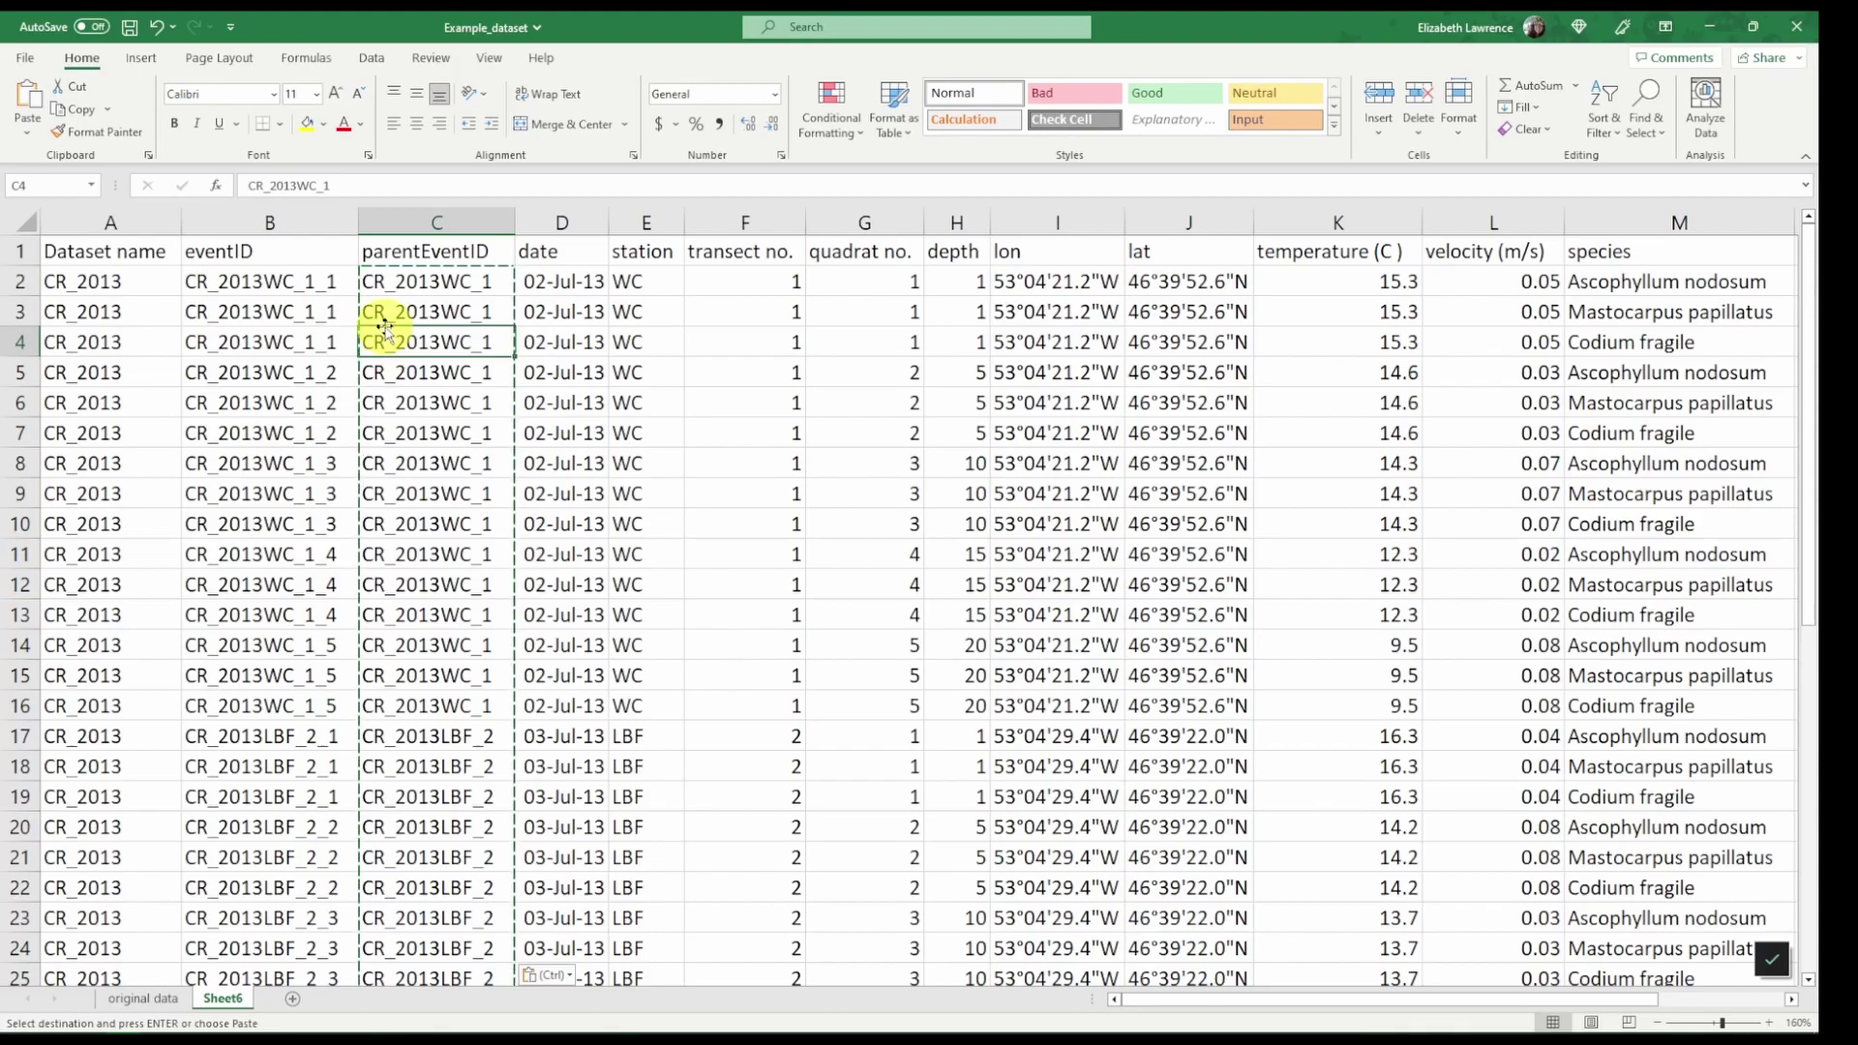
key(Down)
key(Down)
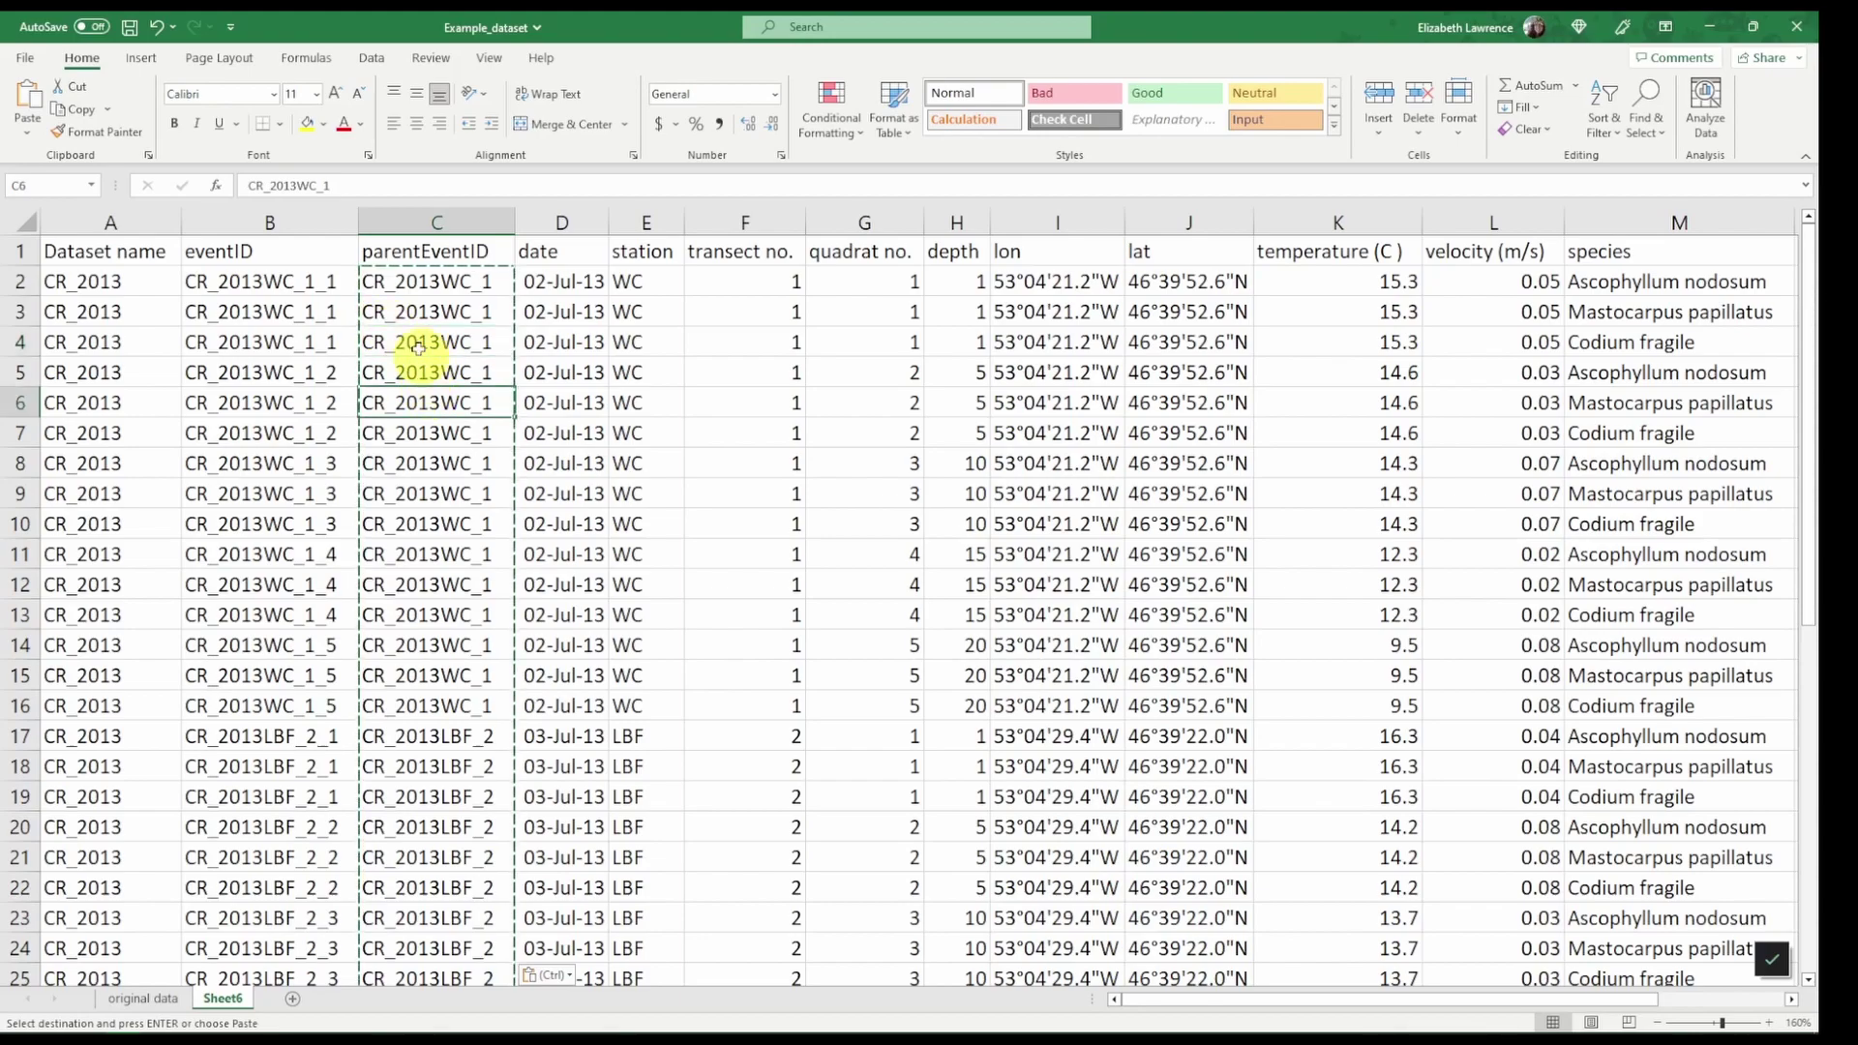
click(279, 288)
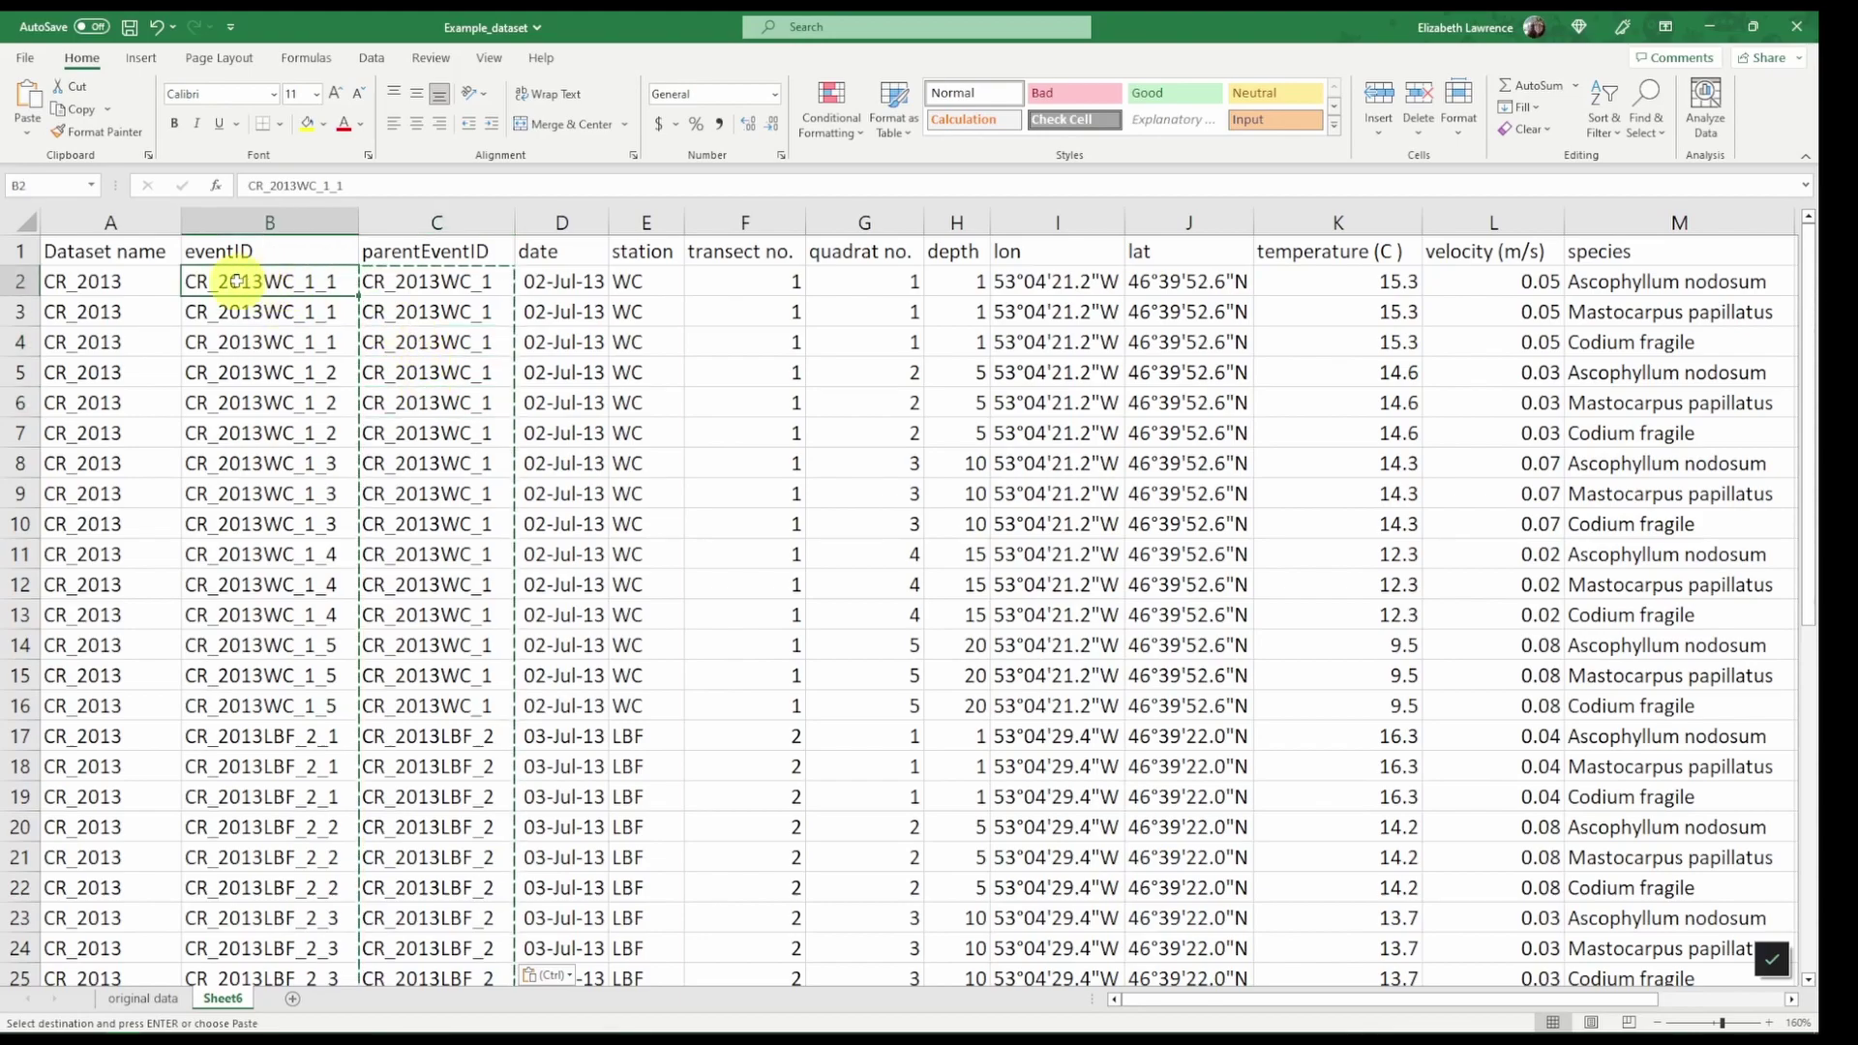
click(450, 284)
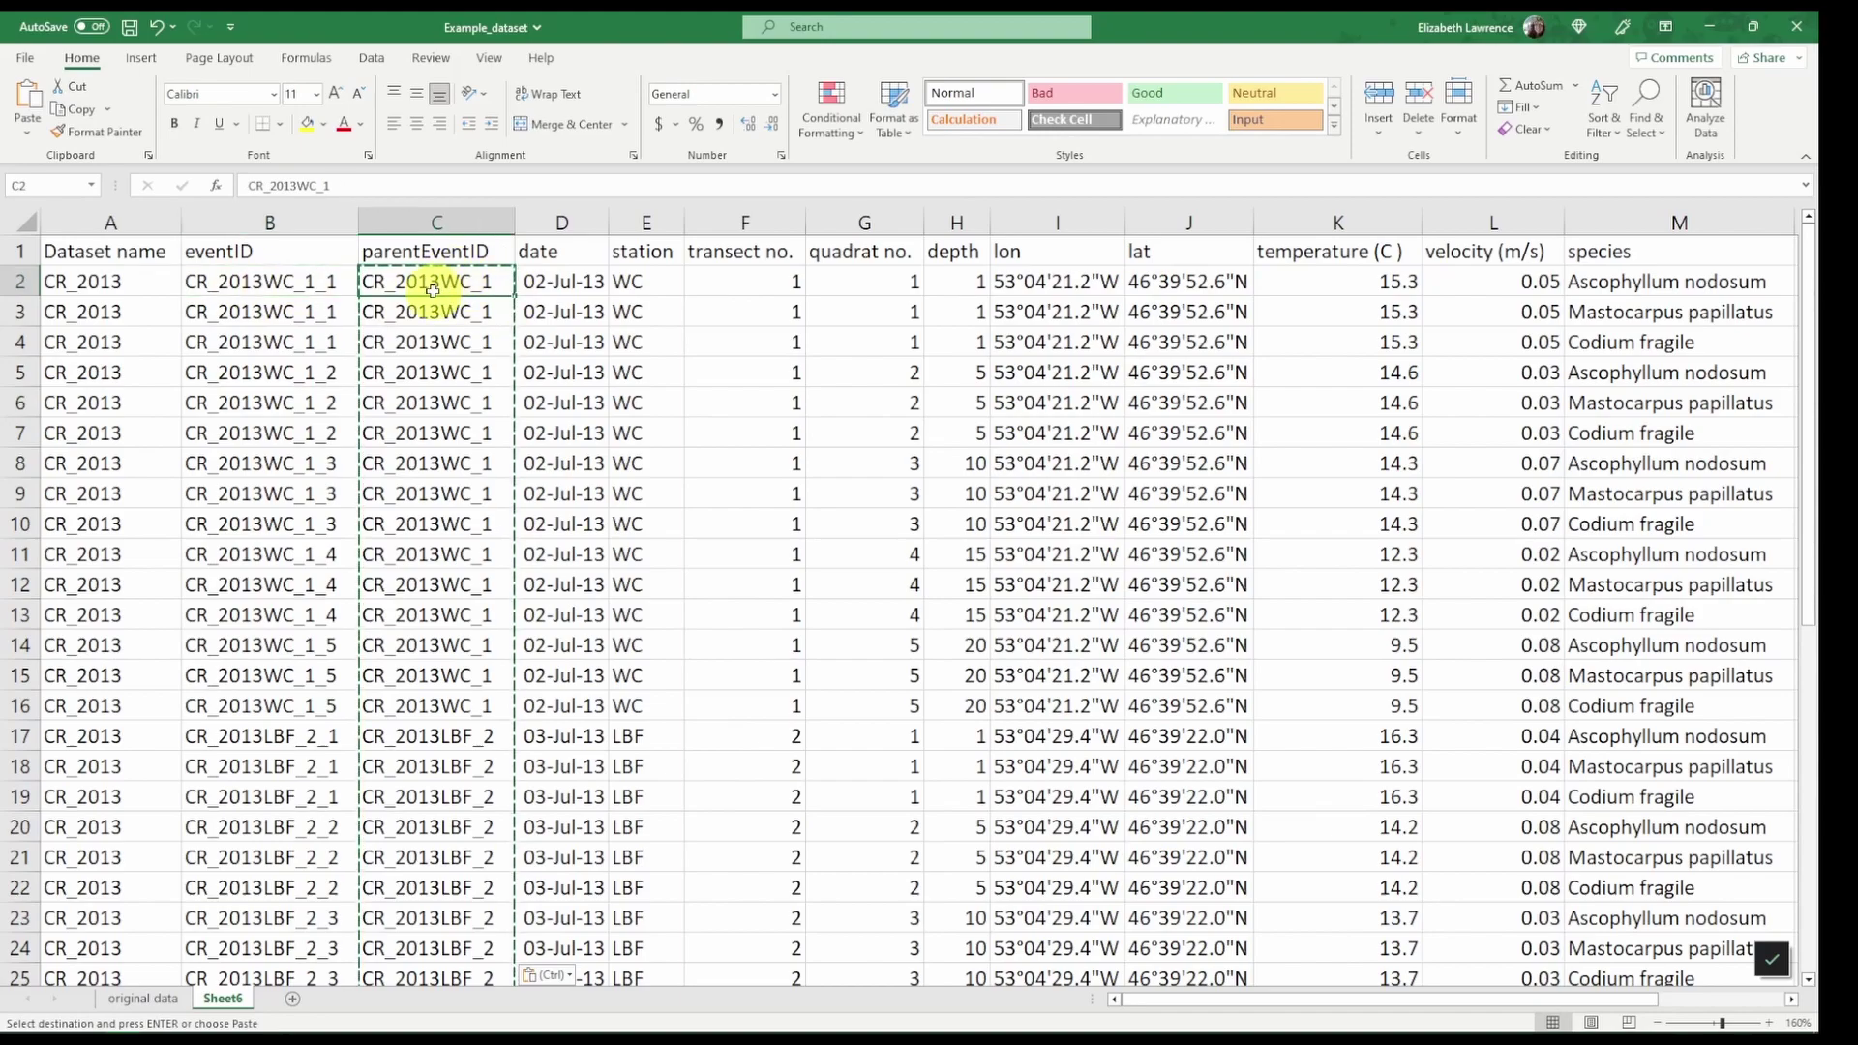
key(Escape)
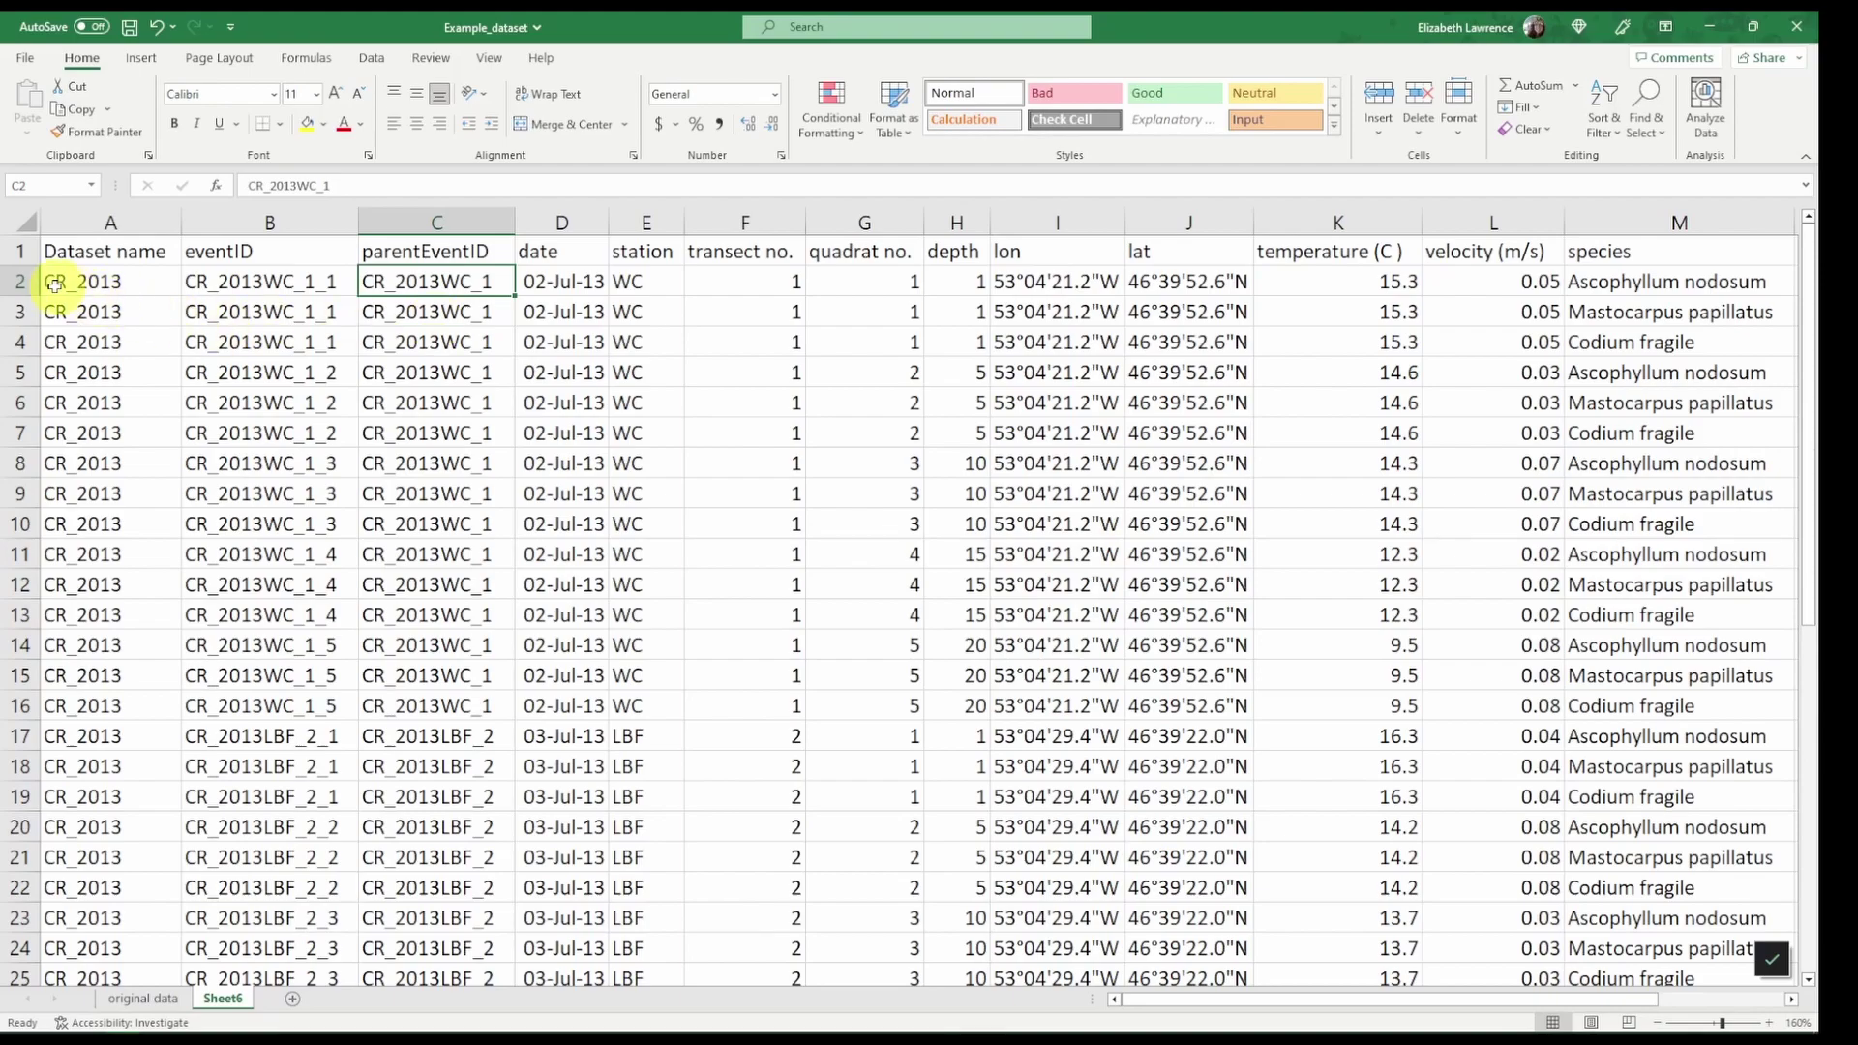
Step: Insert seven blank rows above the first data rows
drag(19, 280, 17, 462)
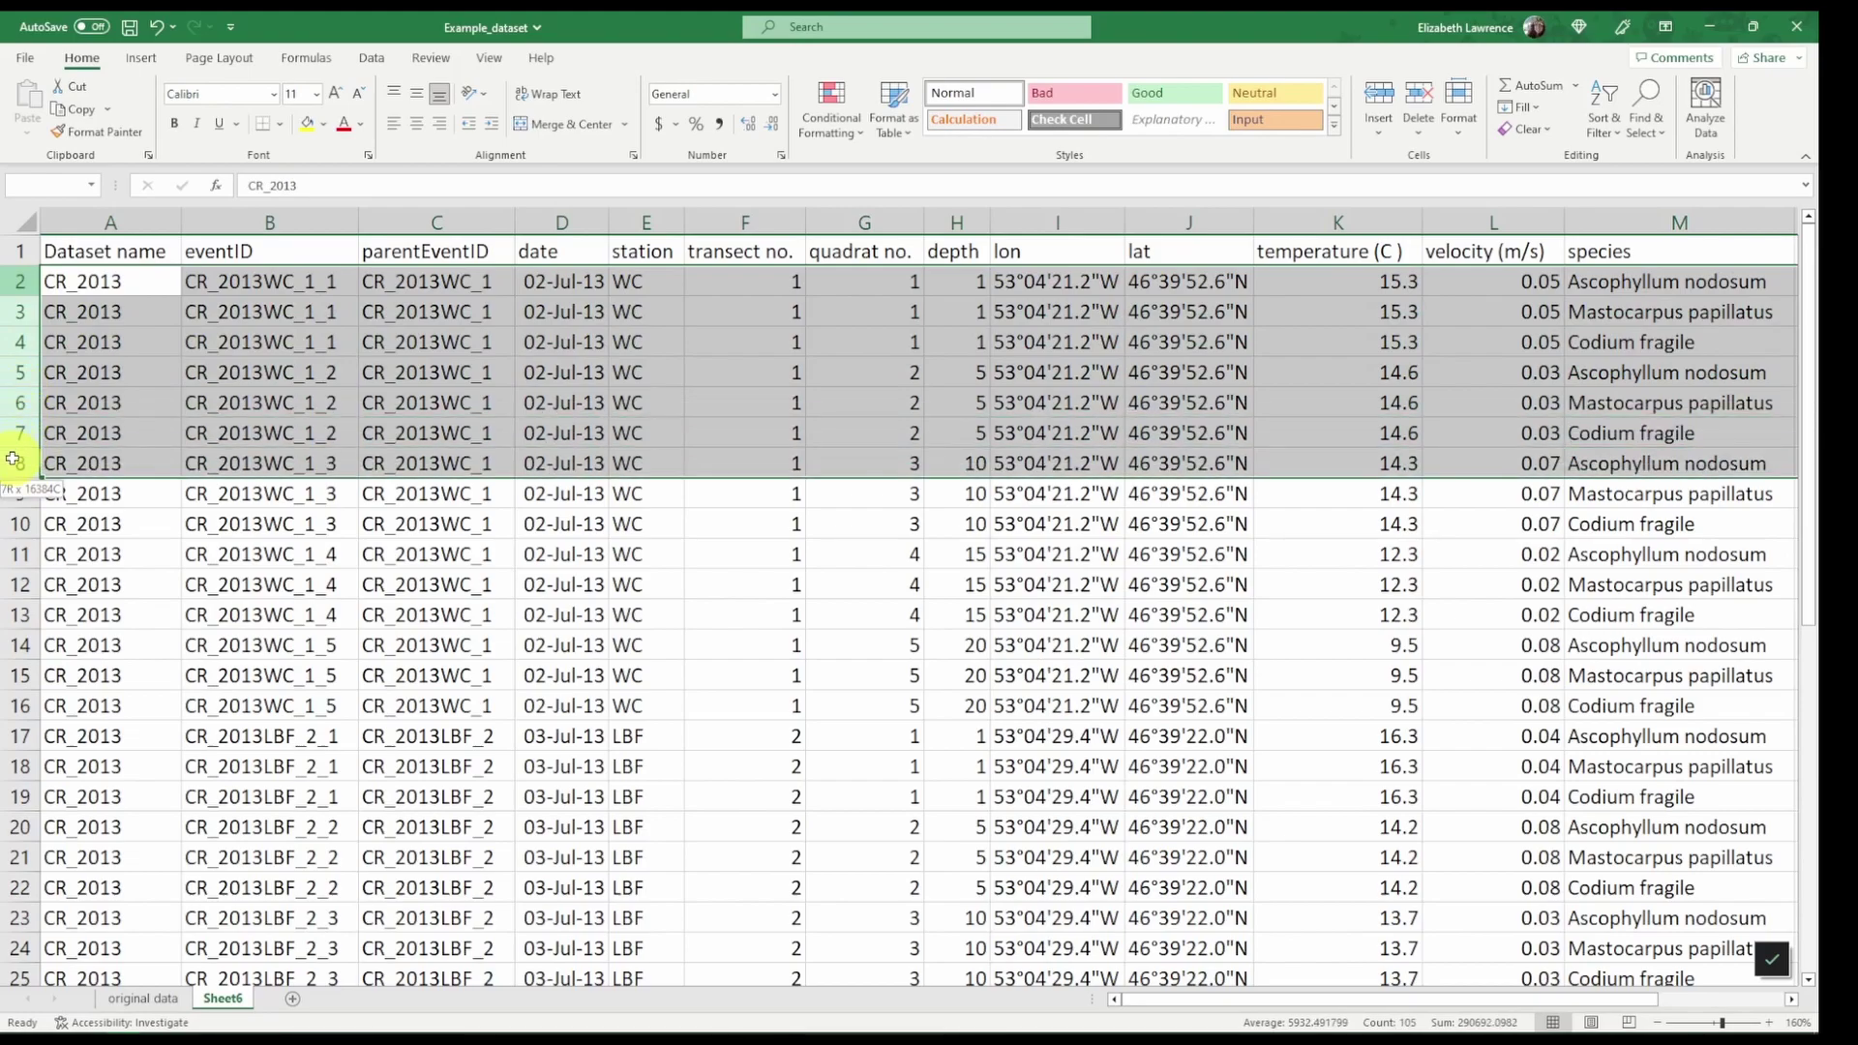
right_click(17, 450)
click(64, 612)
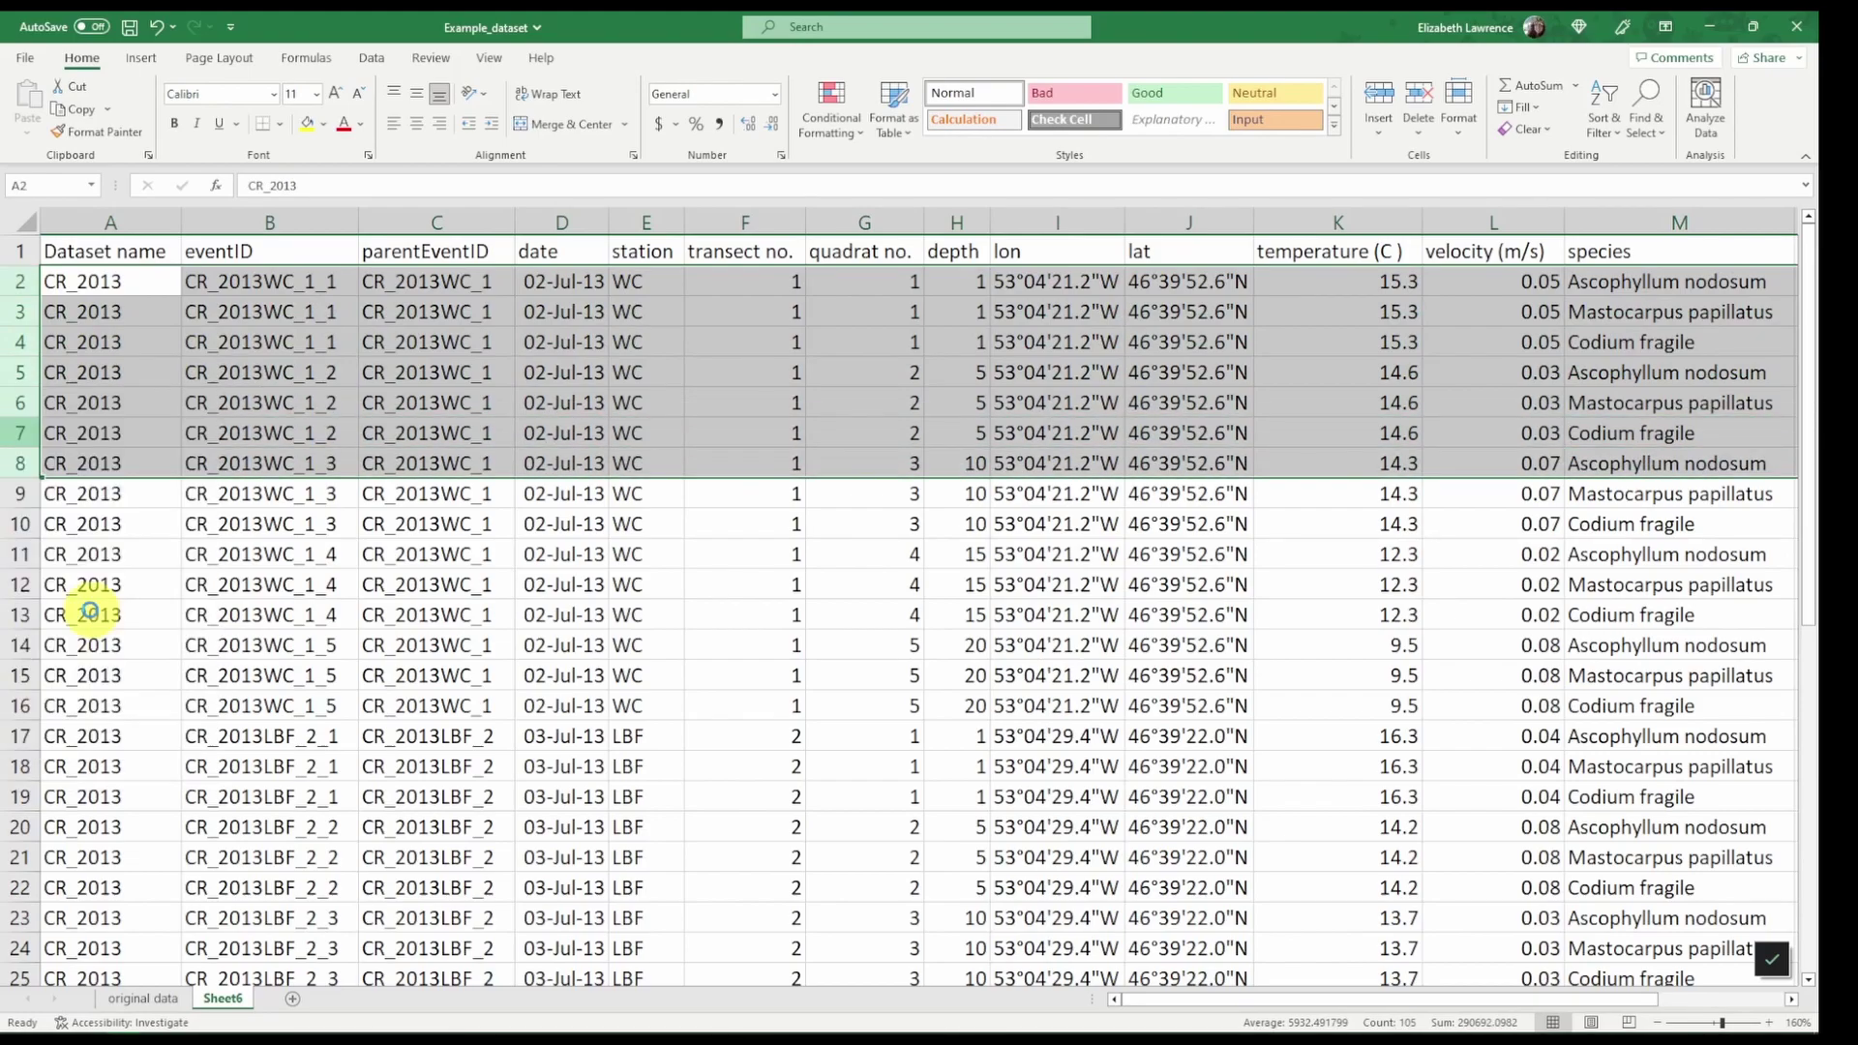
click(269, 429)
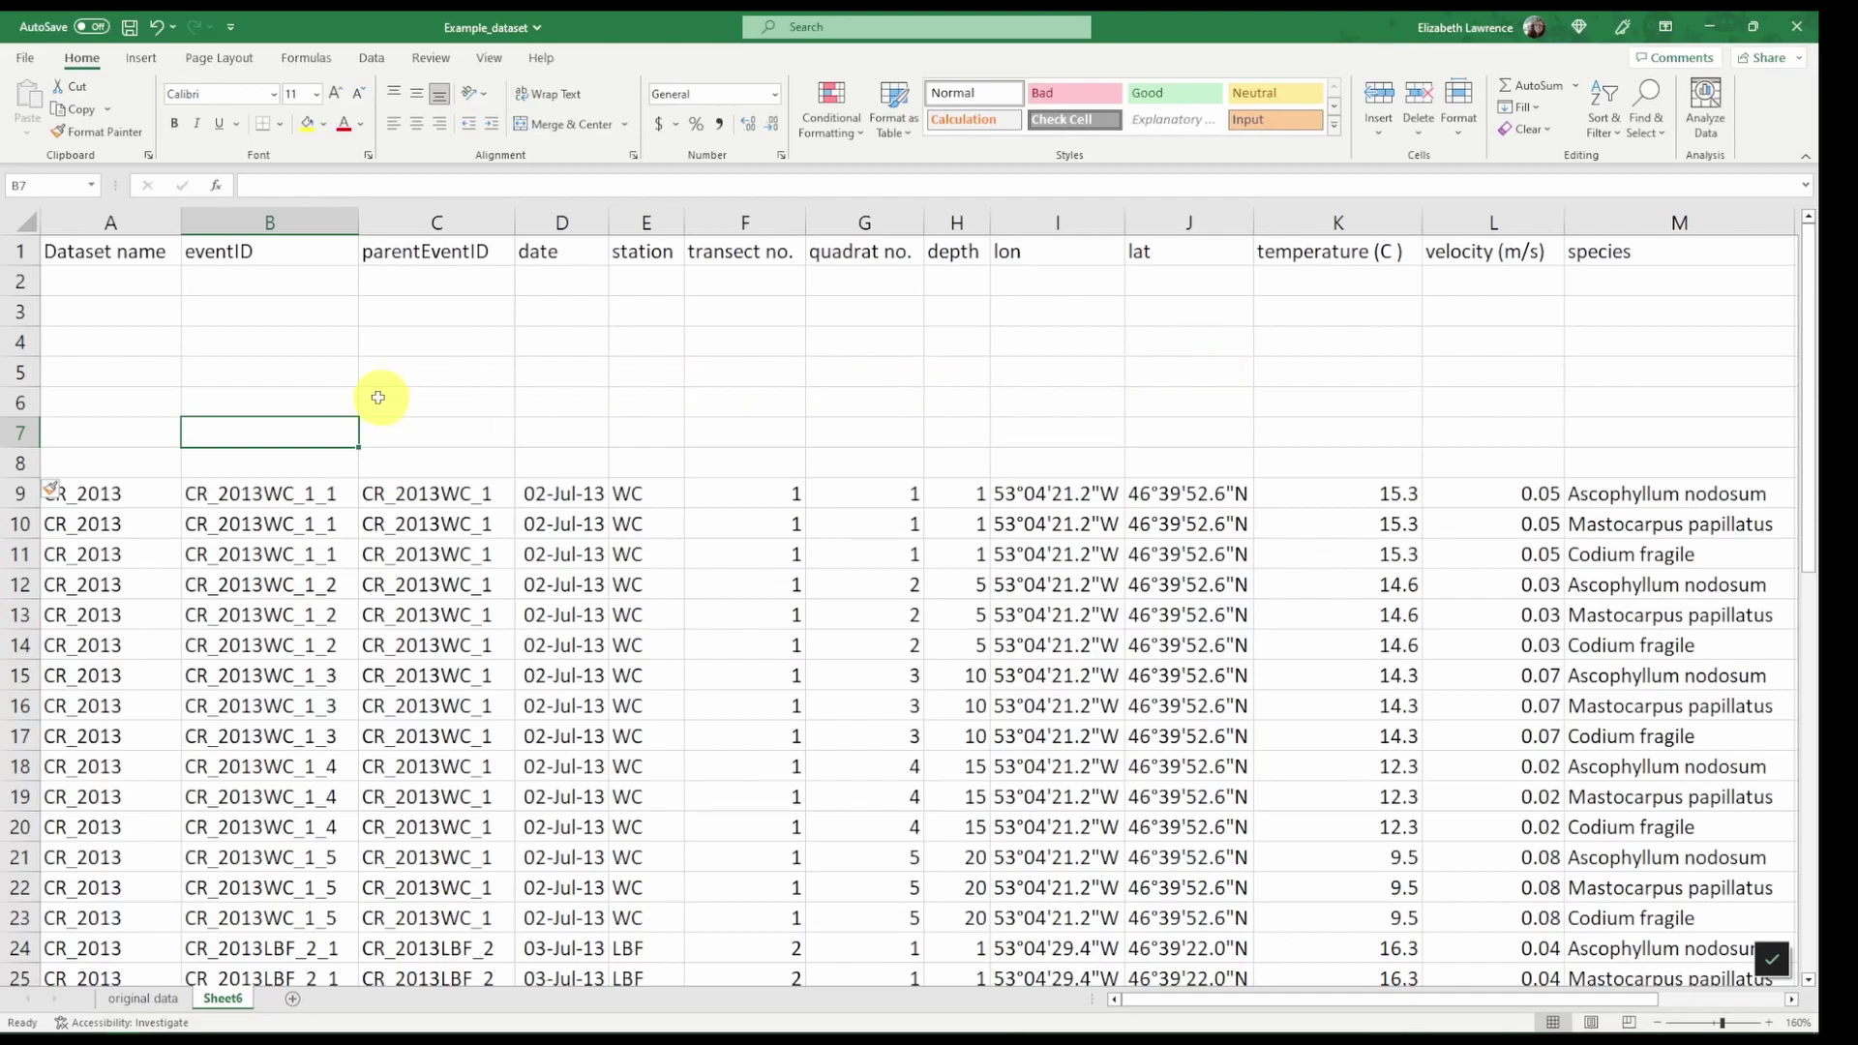
Step: Copy existing CR_2013 values into Dataset name cells A2 through A8
drag(137, 487, 125, 676)
key(ctrl+c)
click(137, 282)
key(ctrl+v)
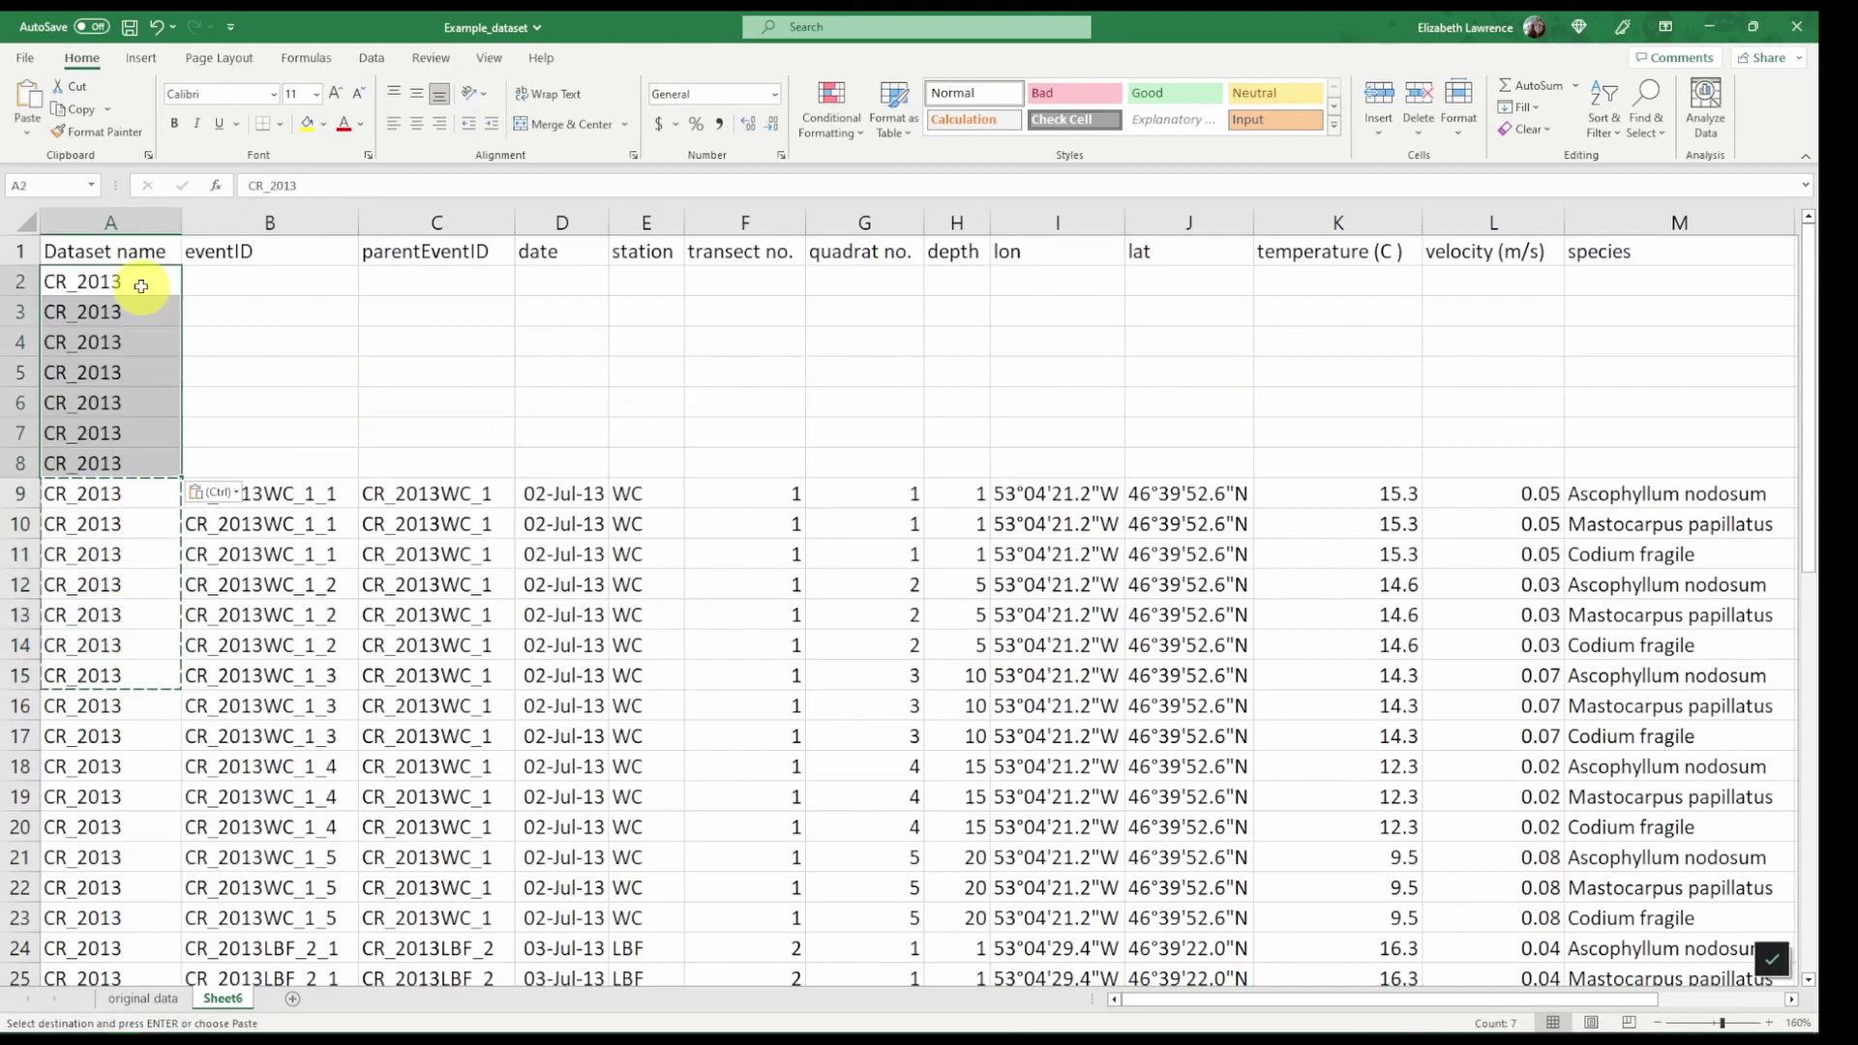
click(289, 301)
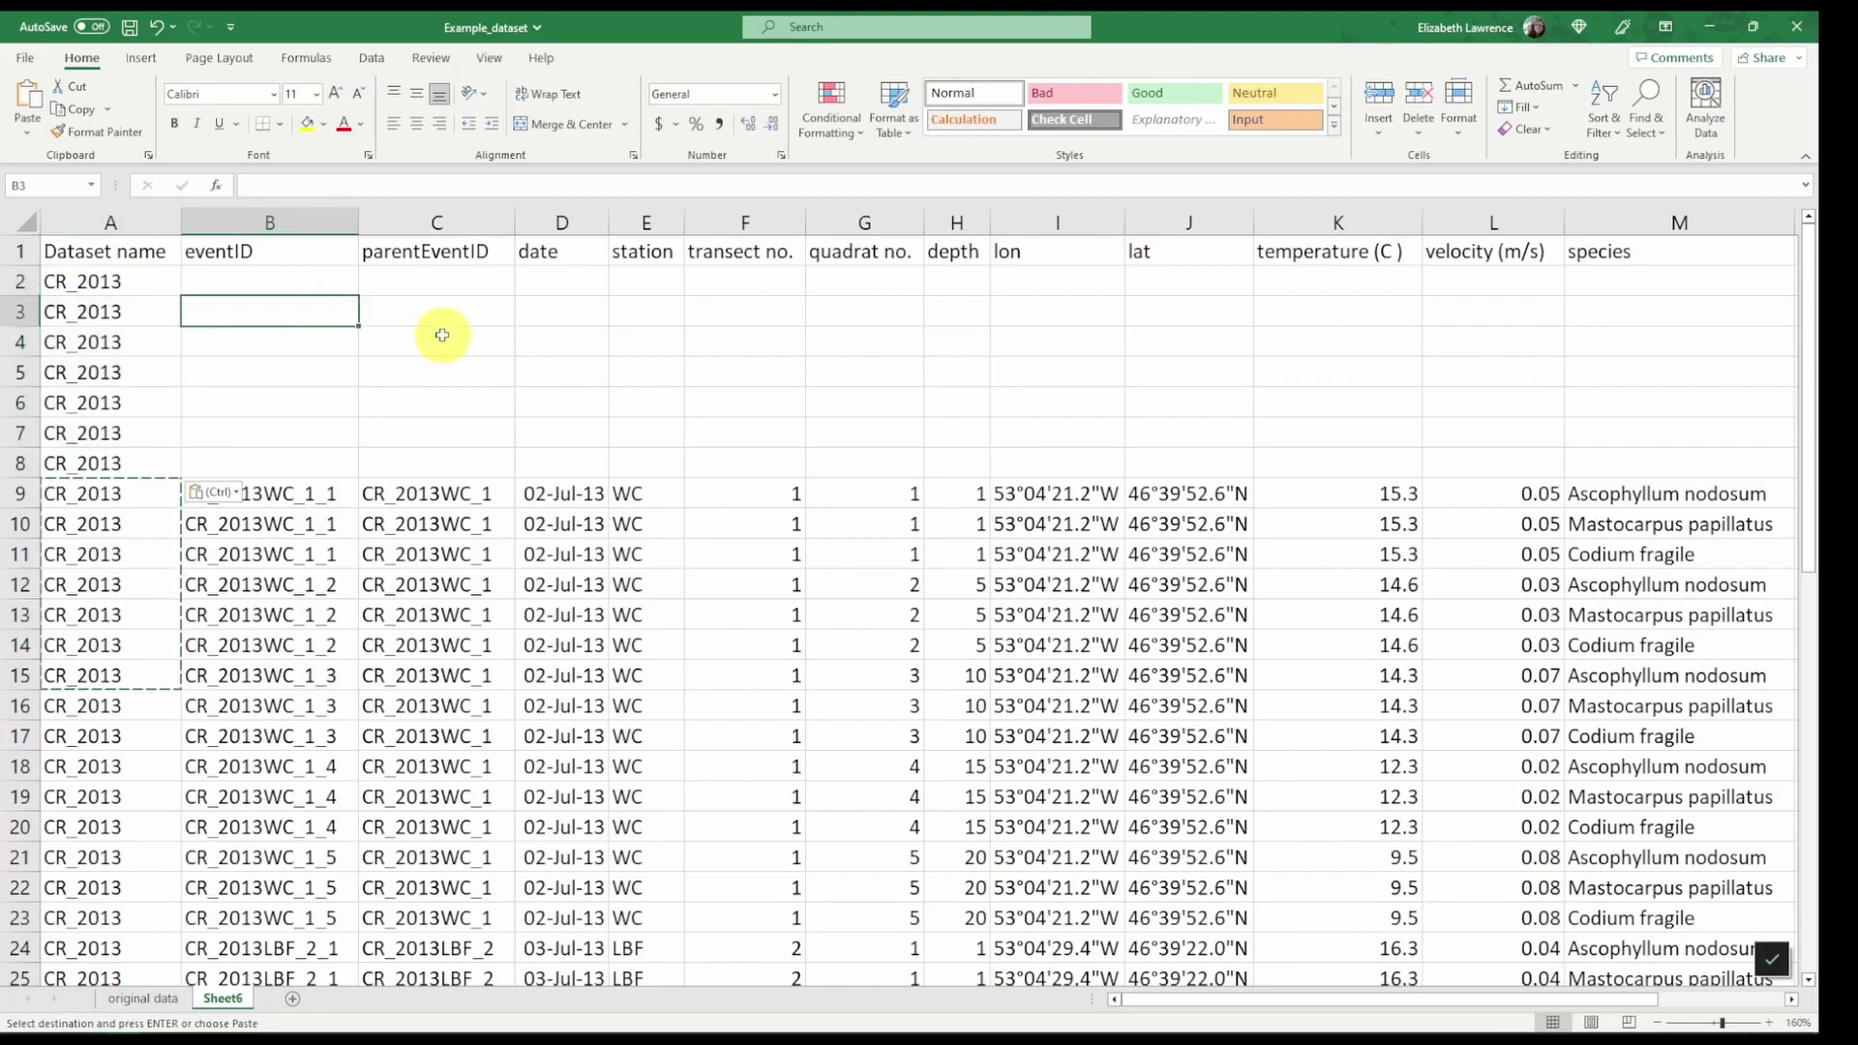
Step: Insert a new column D before date headed eventRemarks
right_click(564, 226)
click(615, 417)
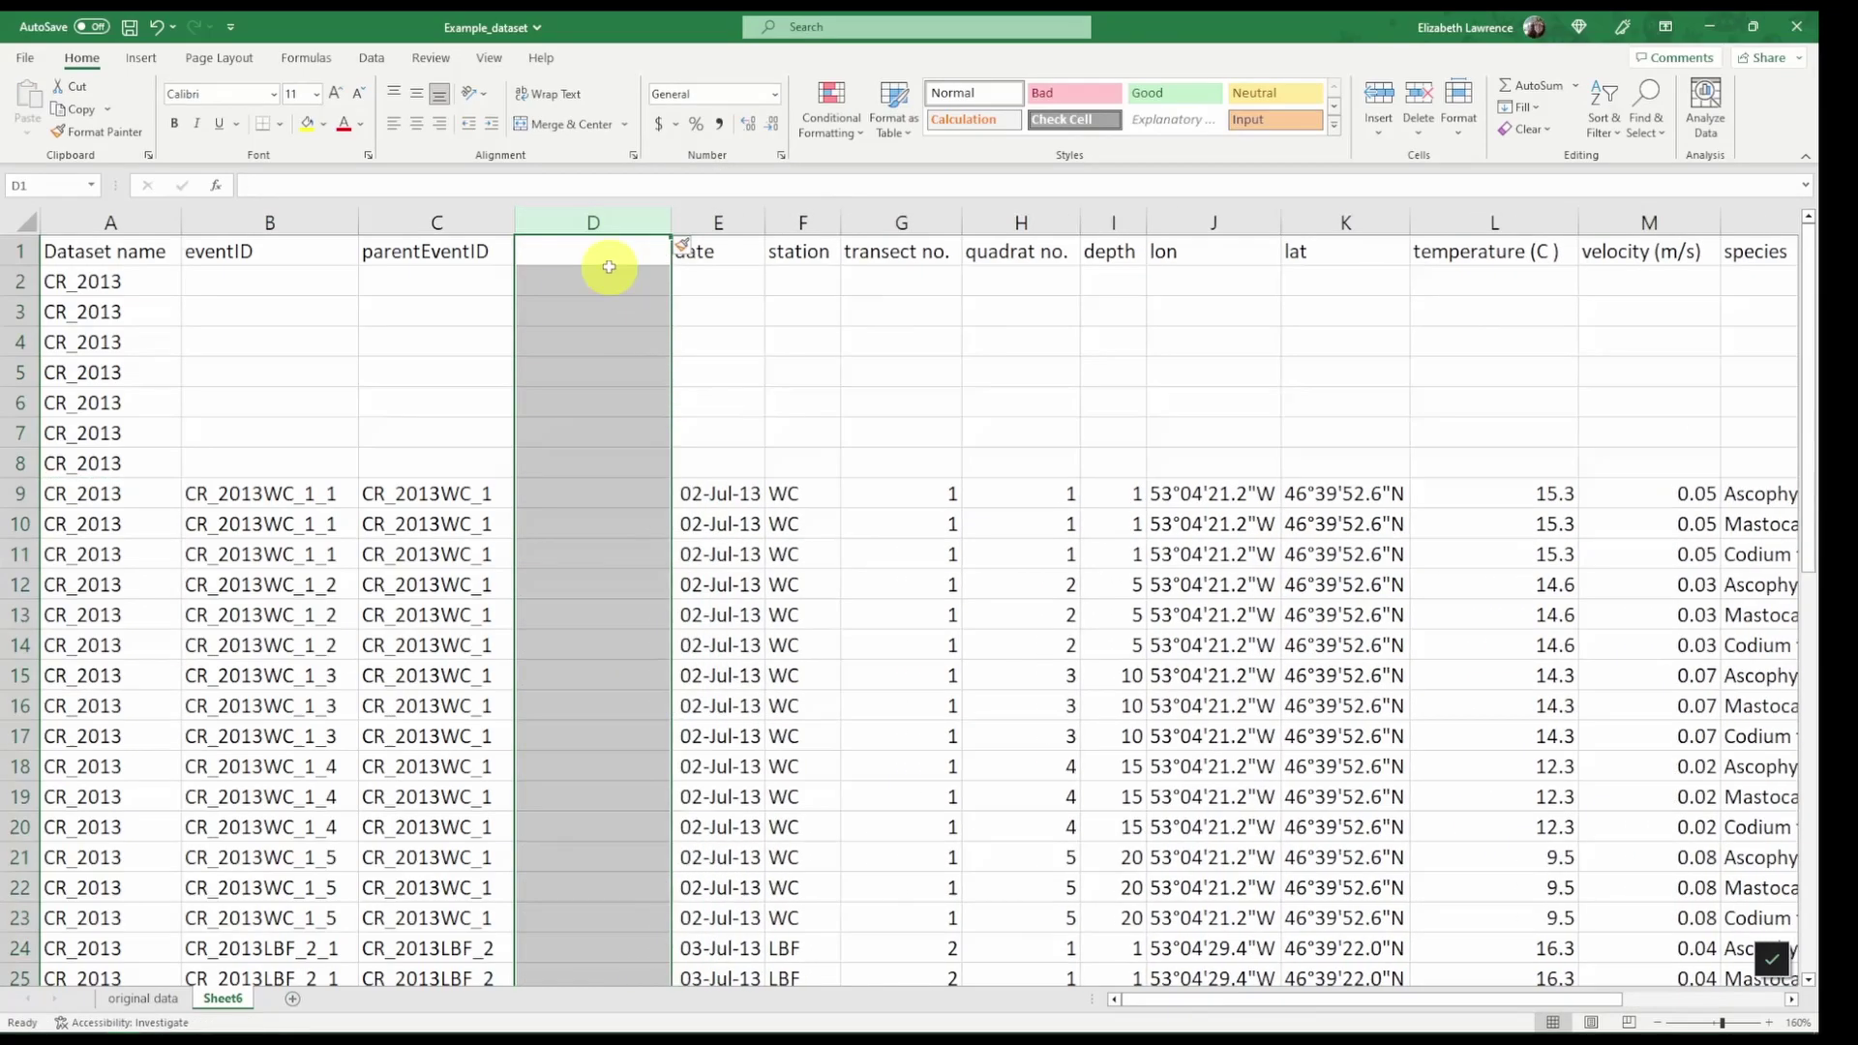
text(eventR)
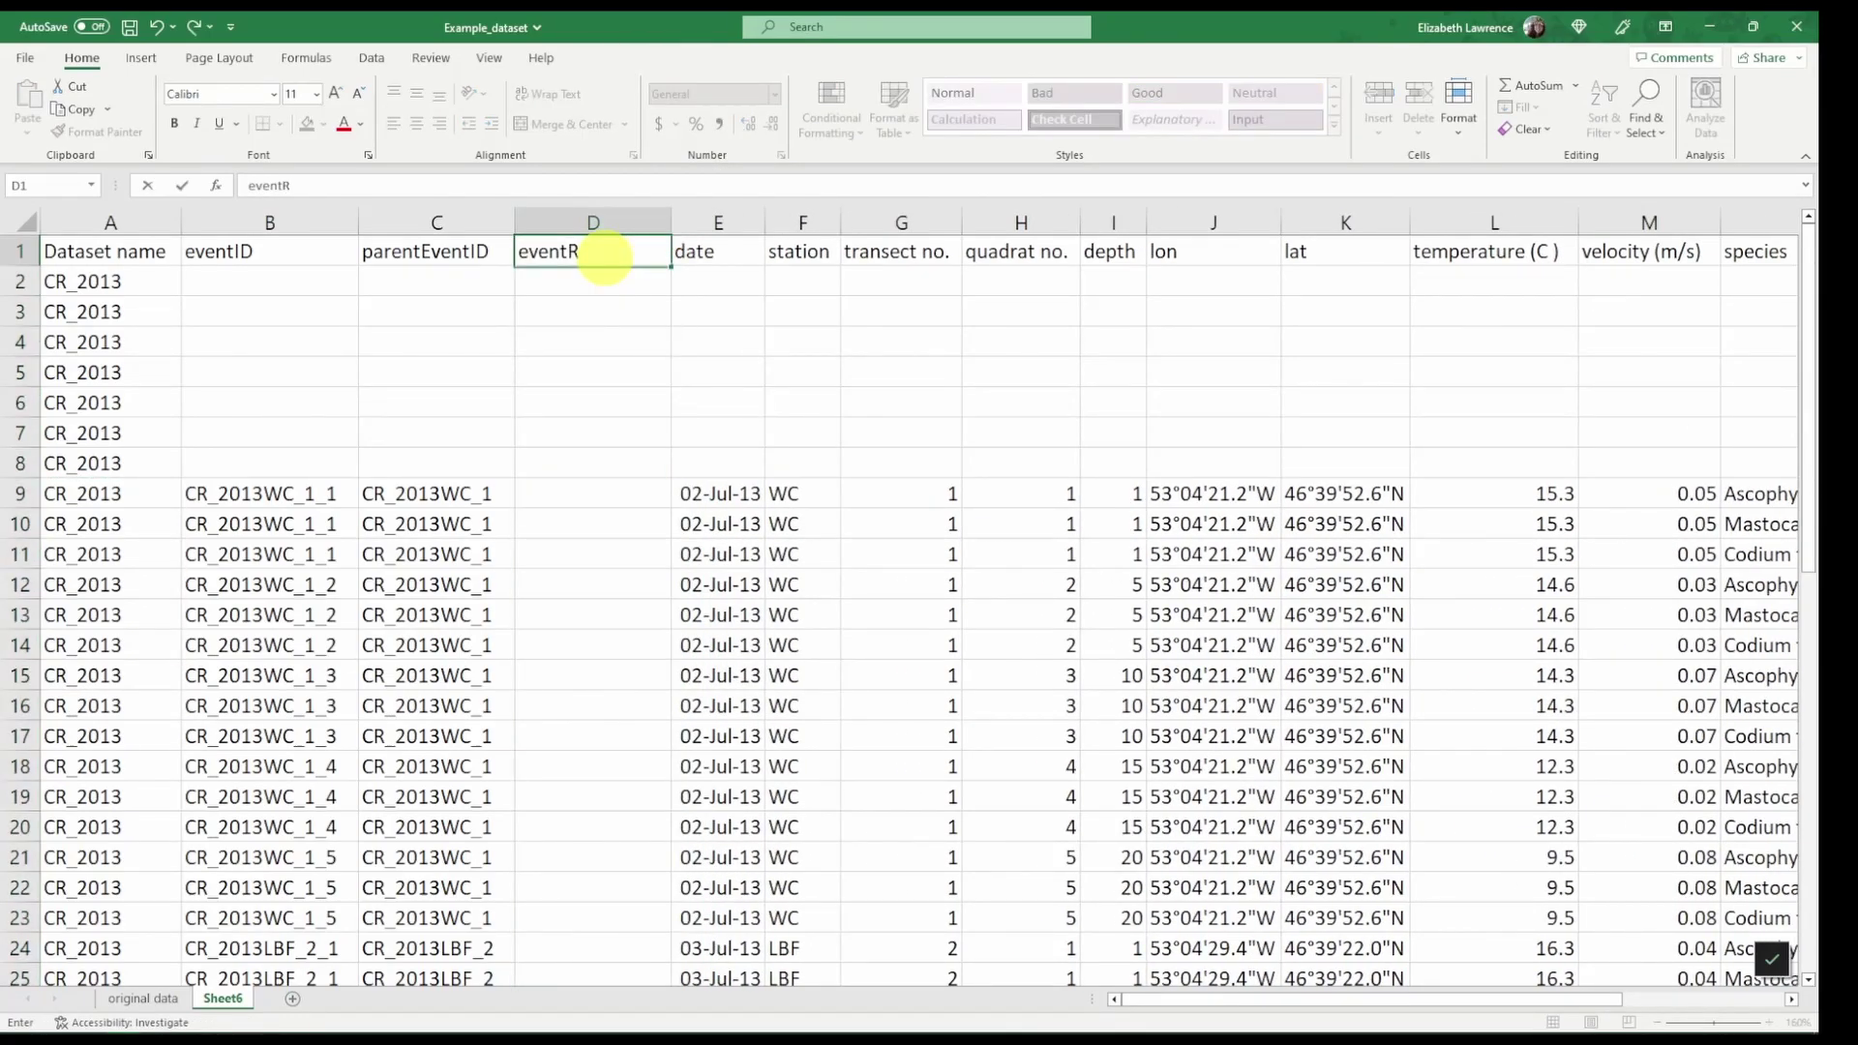
text(emarsks)
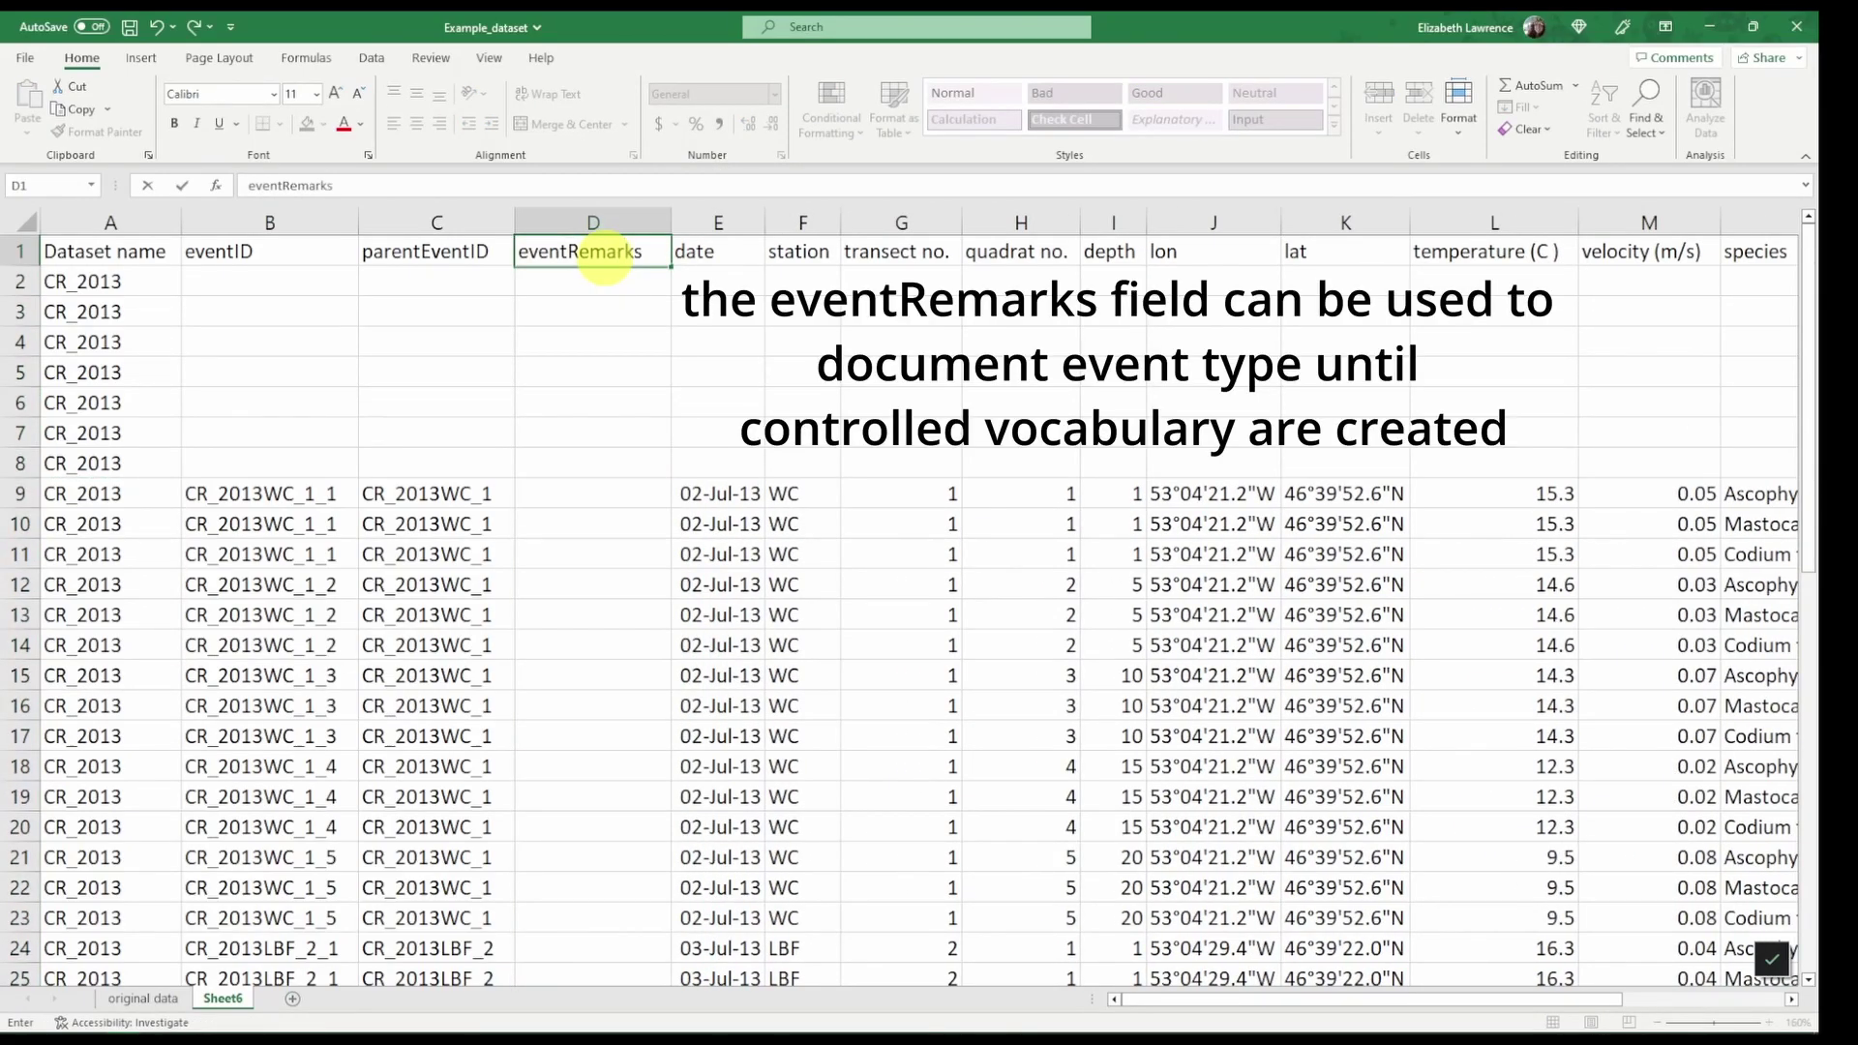
key(Return)
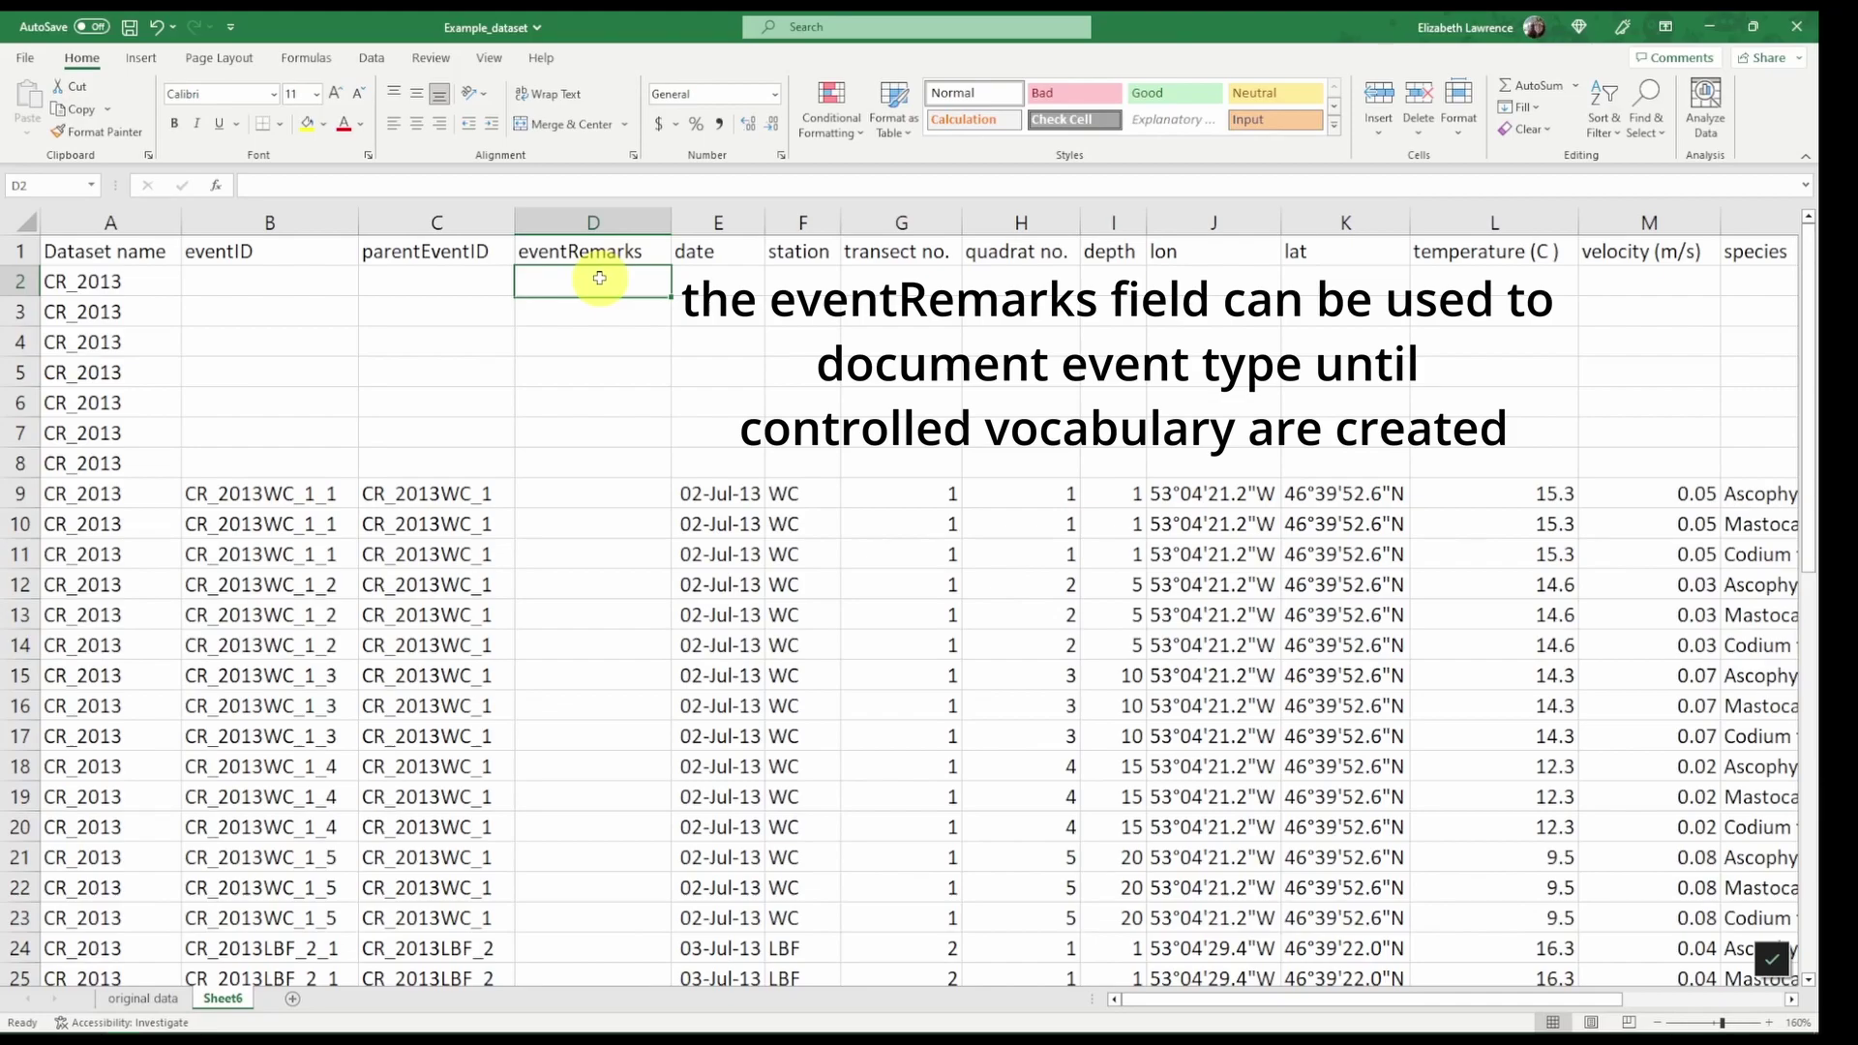
Step: Label D2 'sampling year' and D3 to D5 'station visit'
text(sampling year)
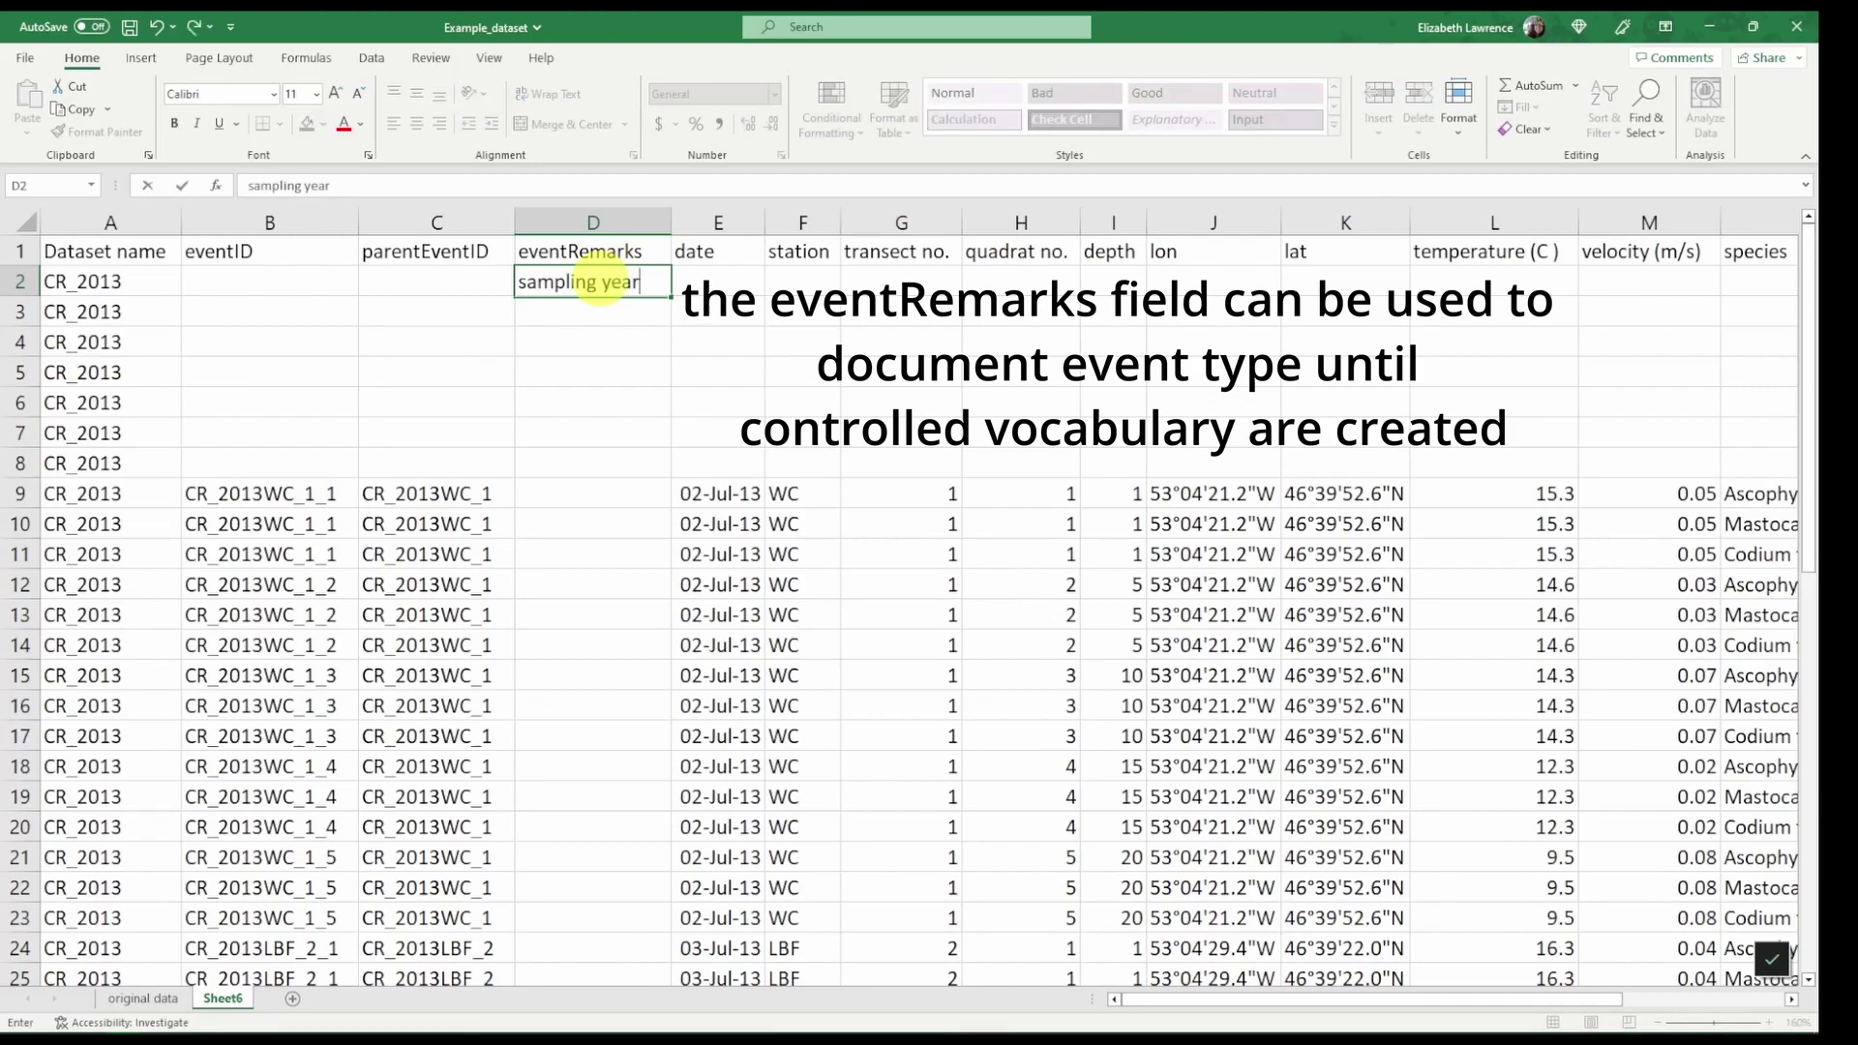
key(Return)
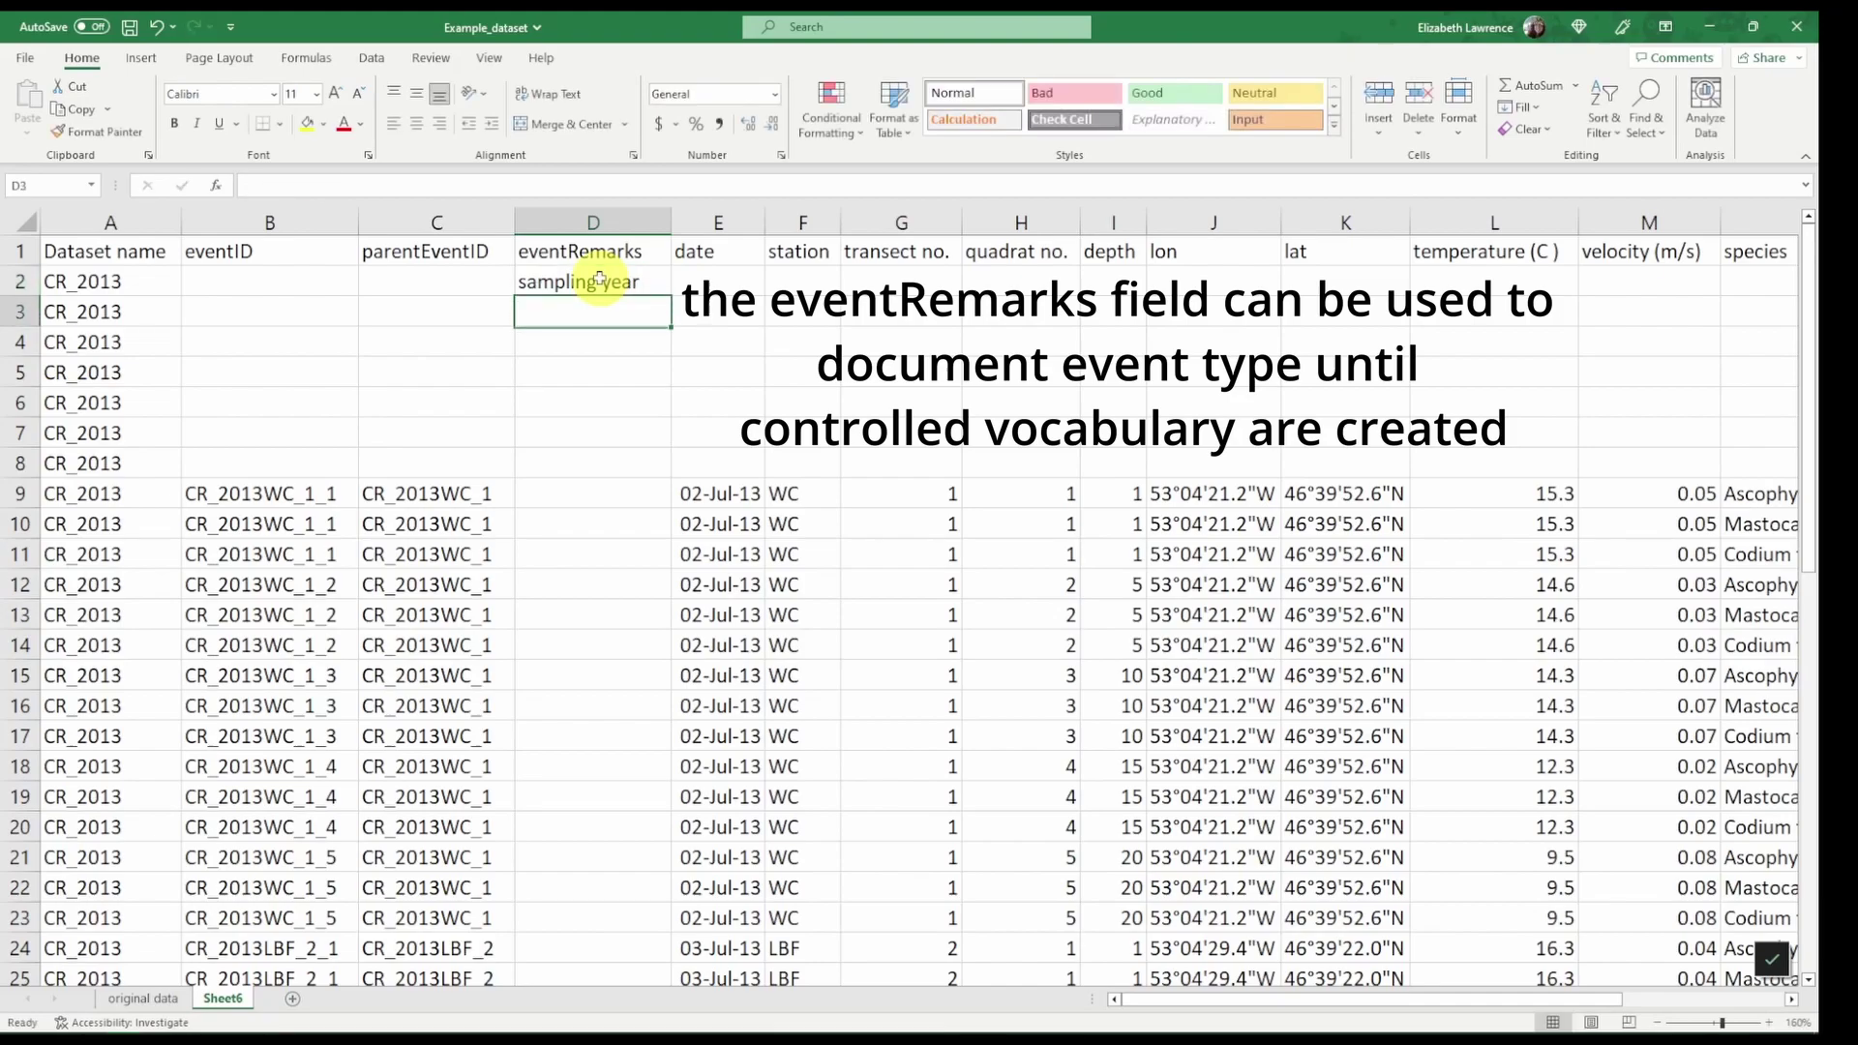
text(station)
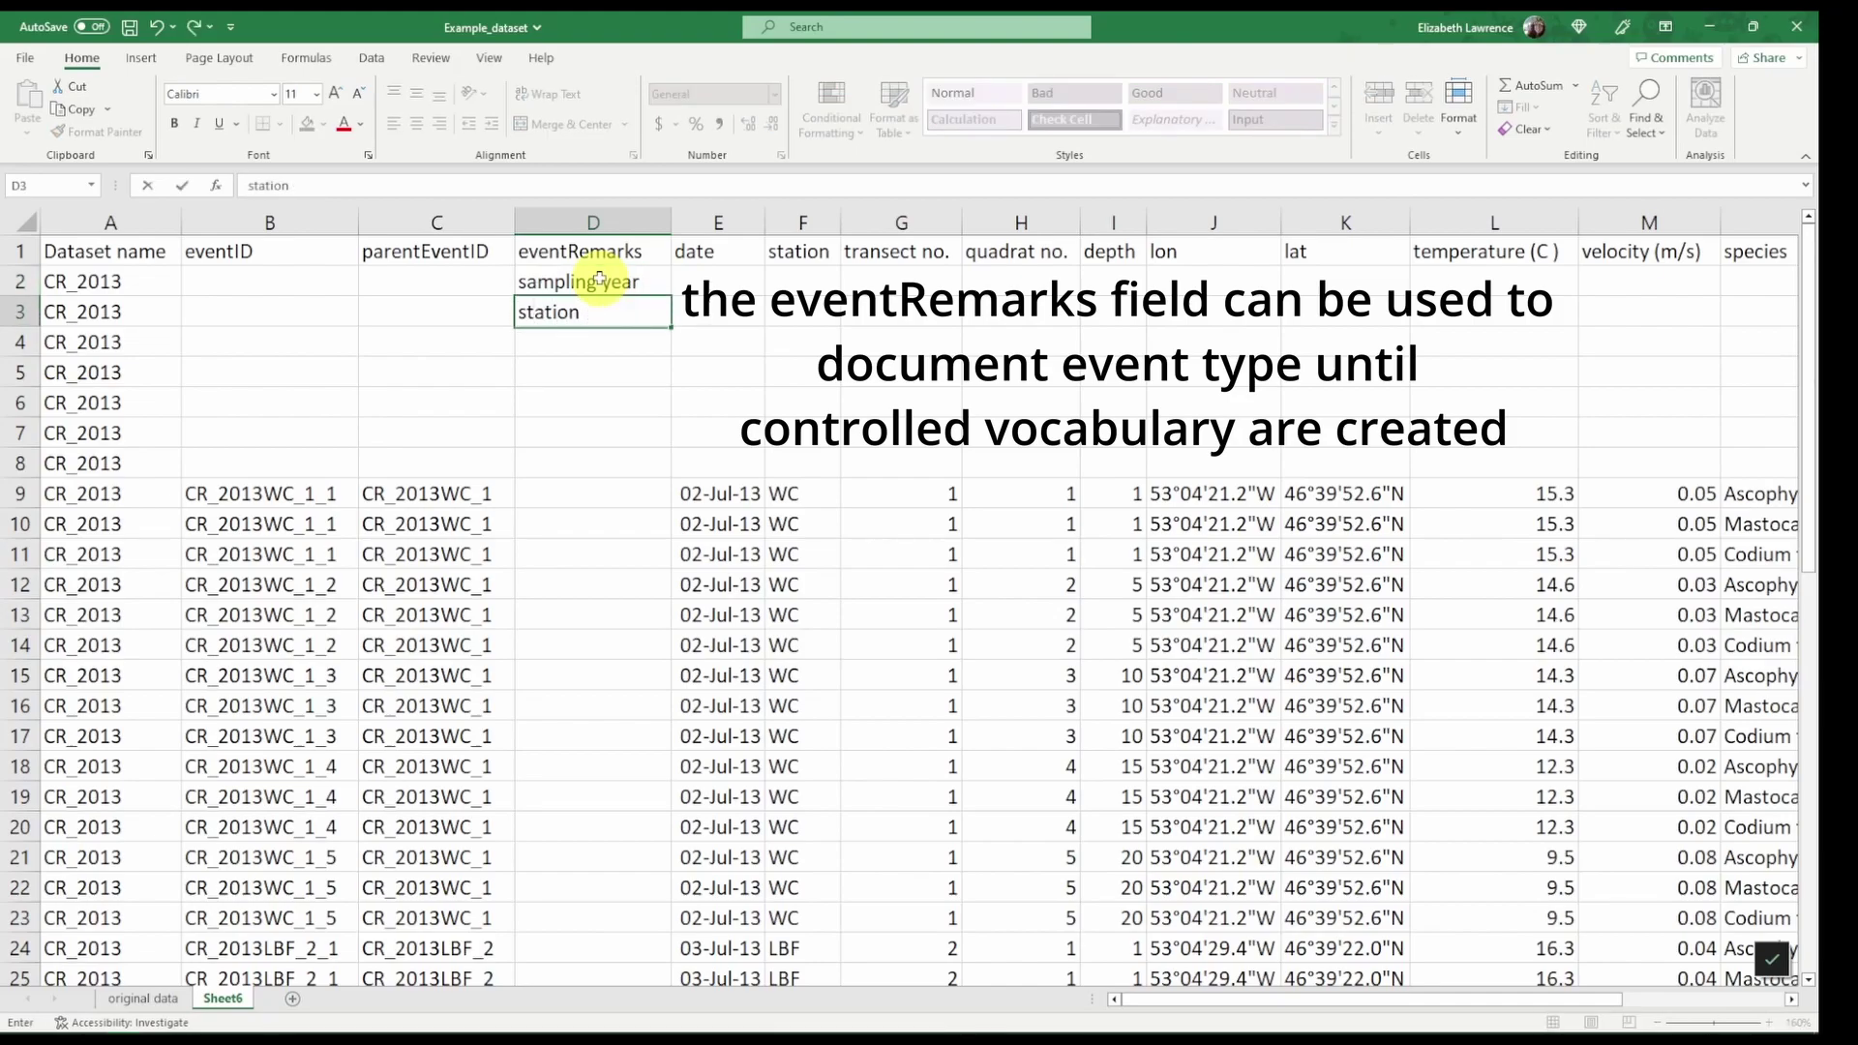
text( visit)
key(Return)
click(632, 311)
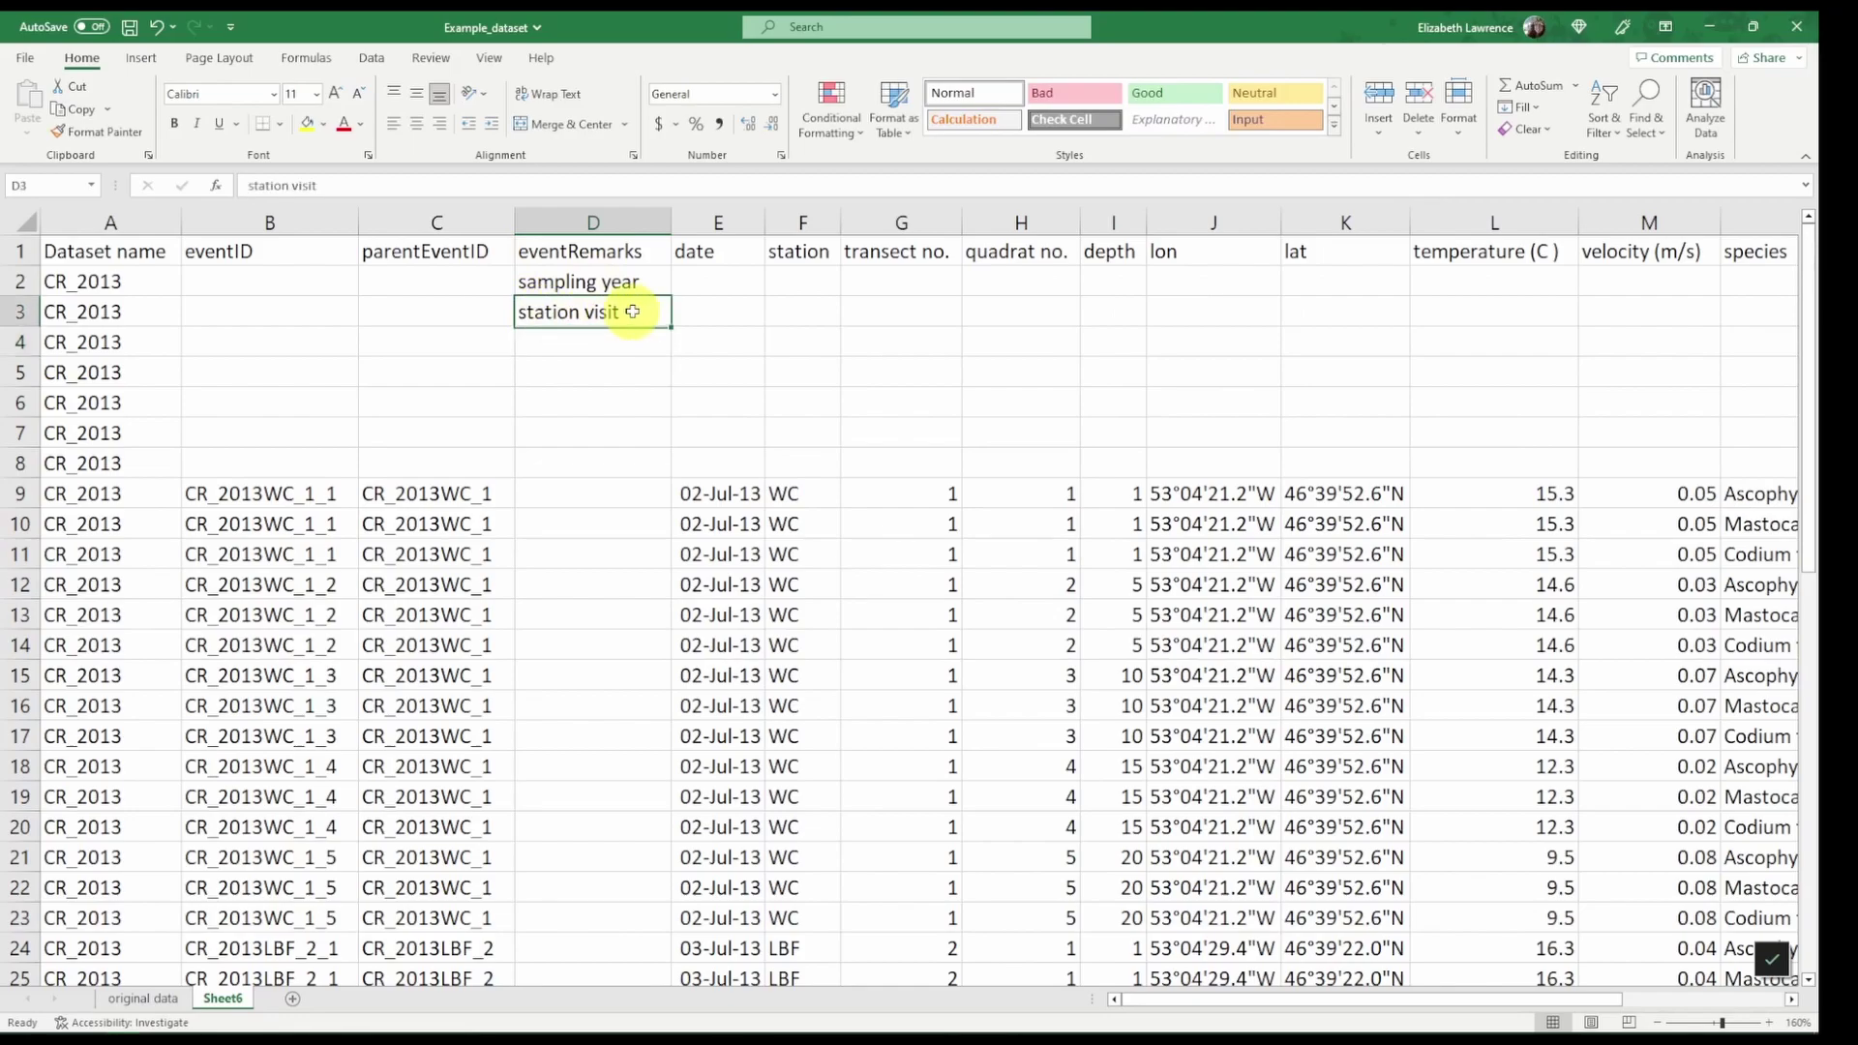
drag(671, 327, 666, 383)
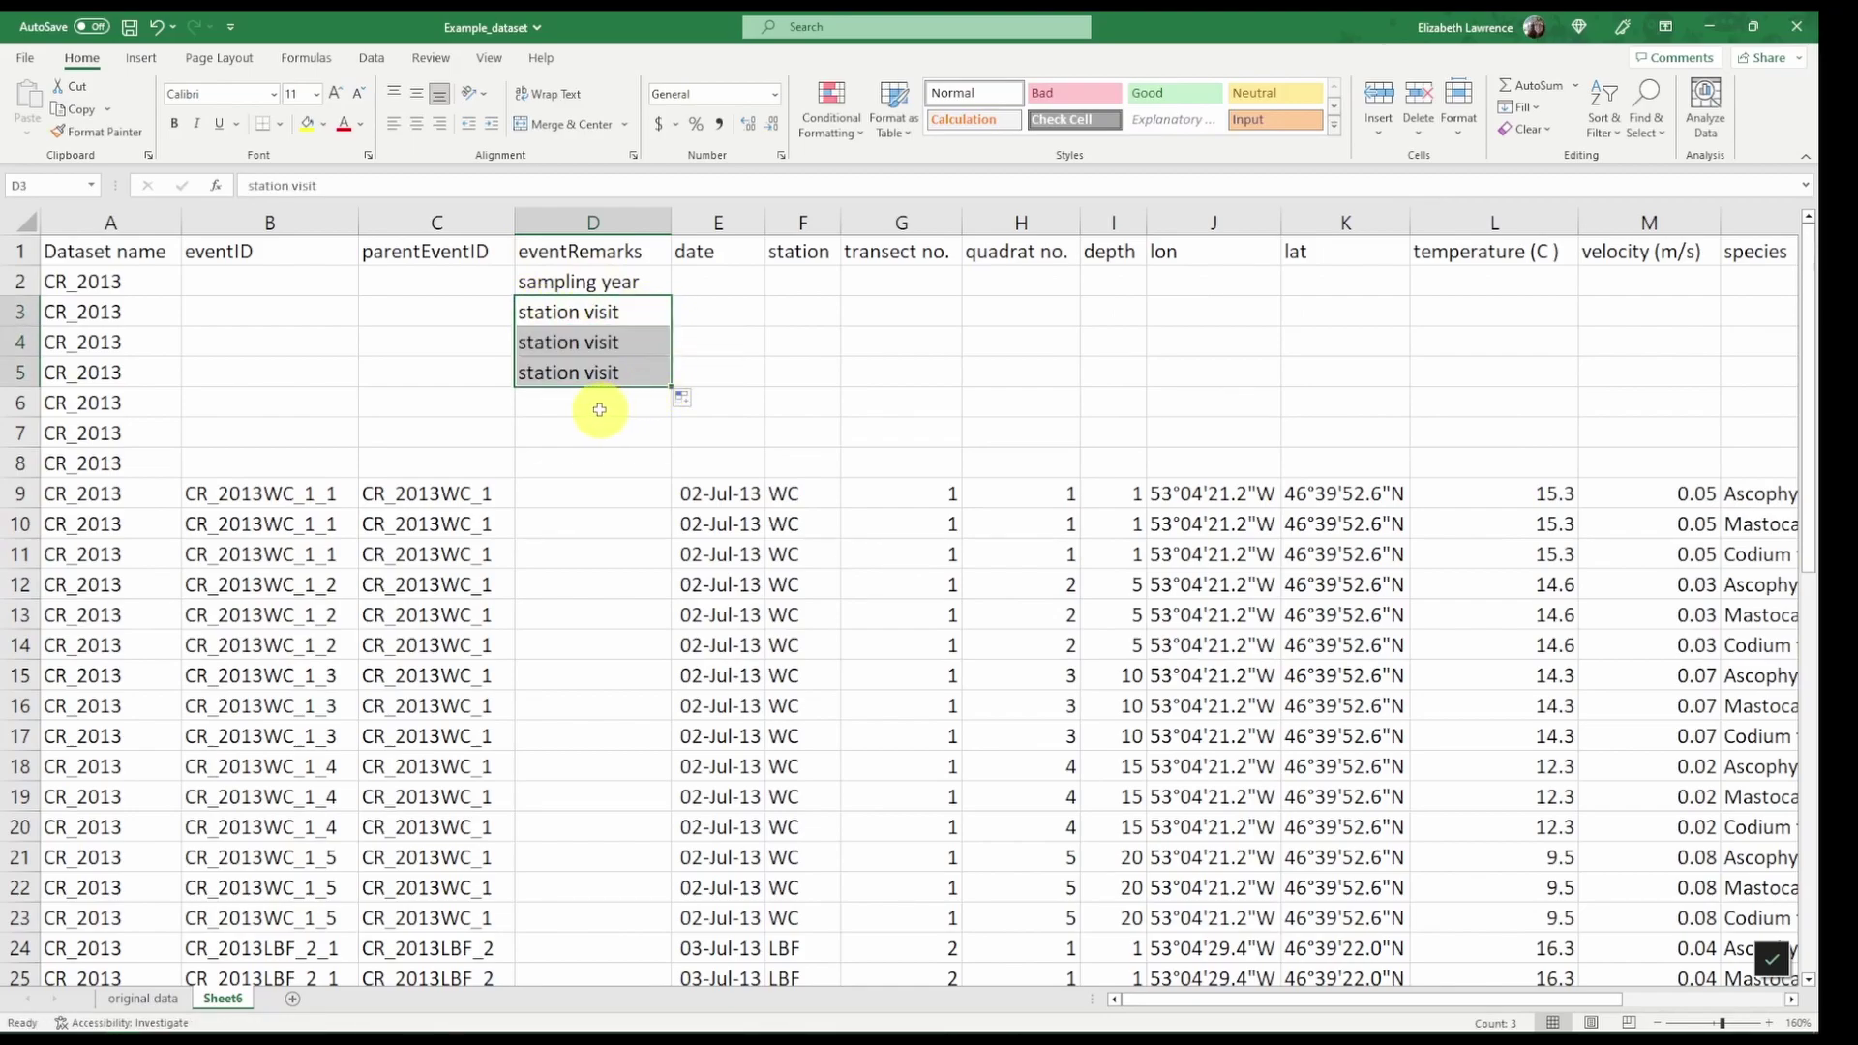
Step: Label D6 to D8 'transect event'
click(599, 410)
text(trans)
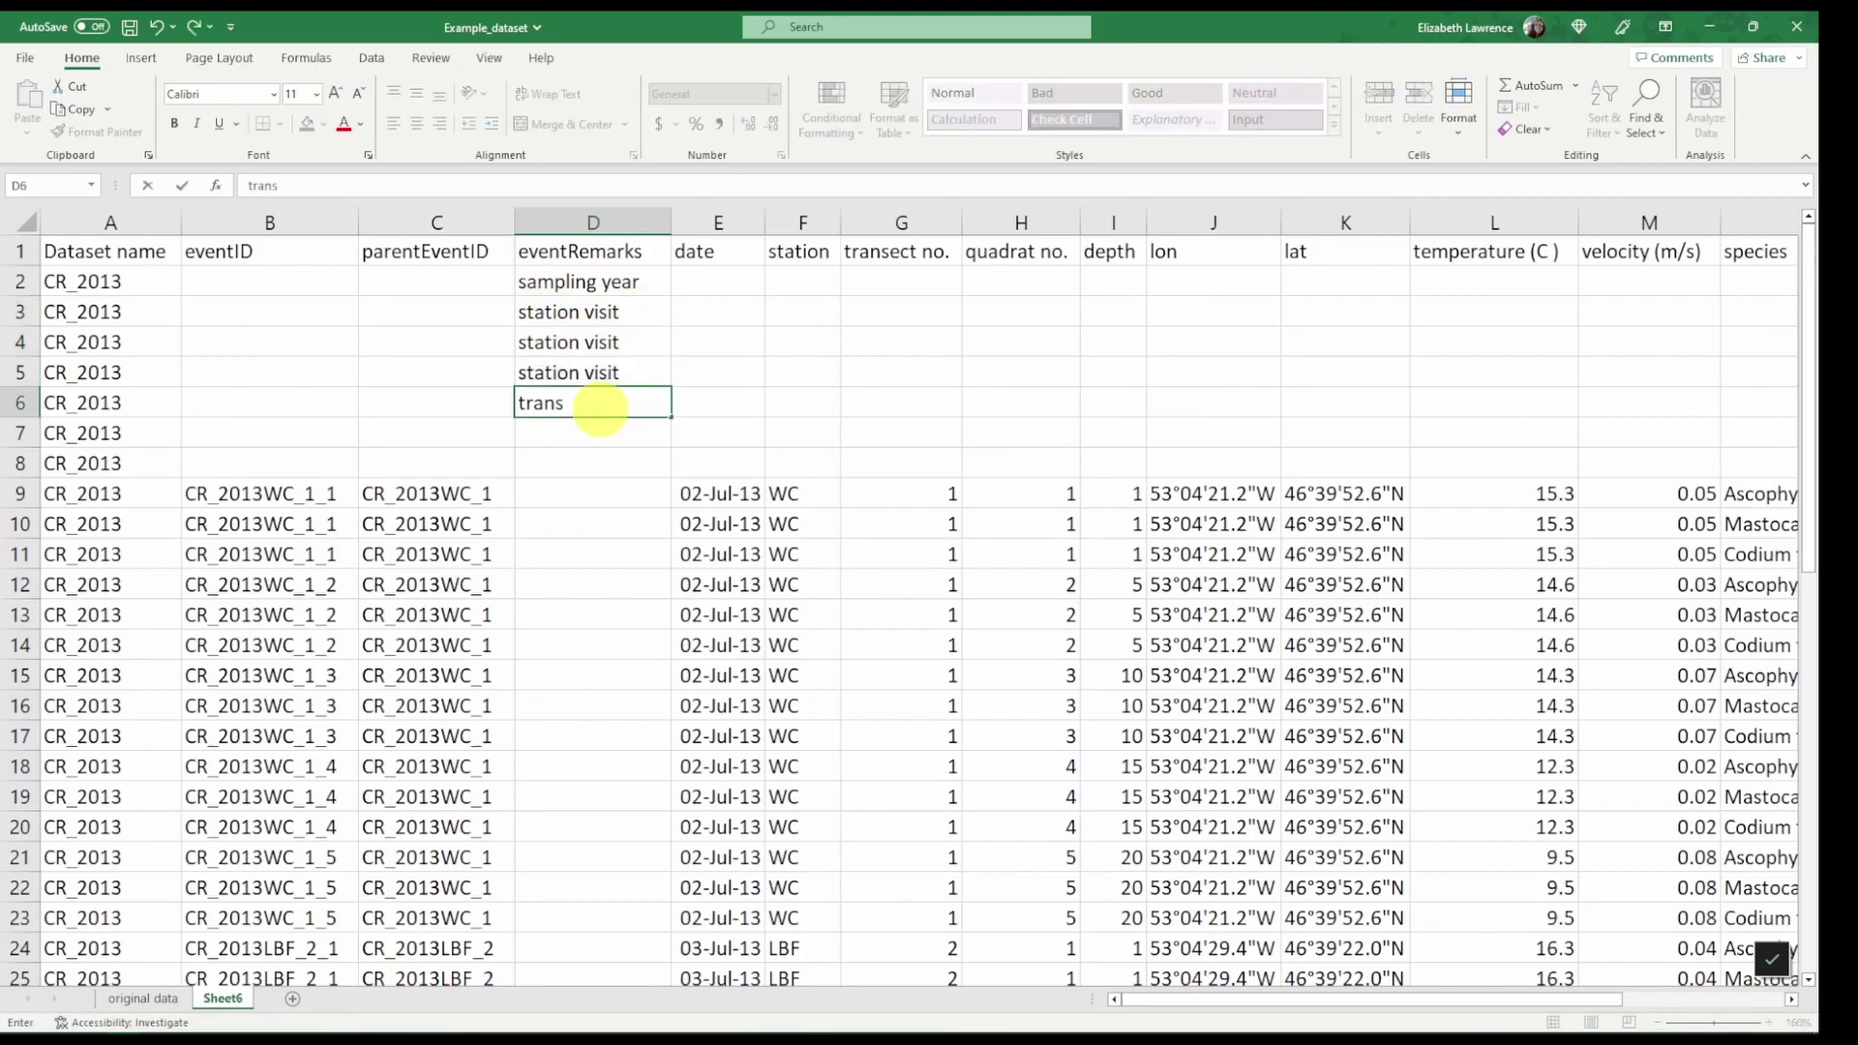
text(ect event)
key(Return)
click(619, 411)
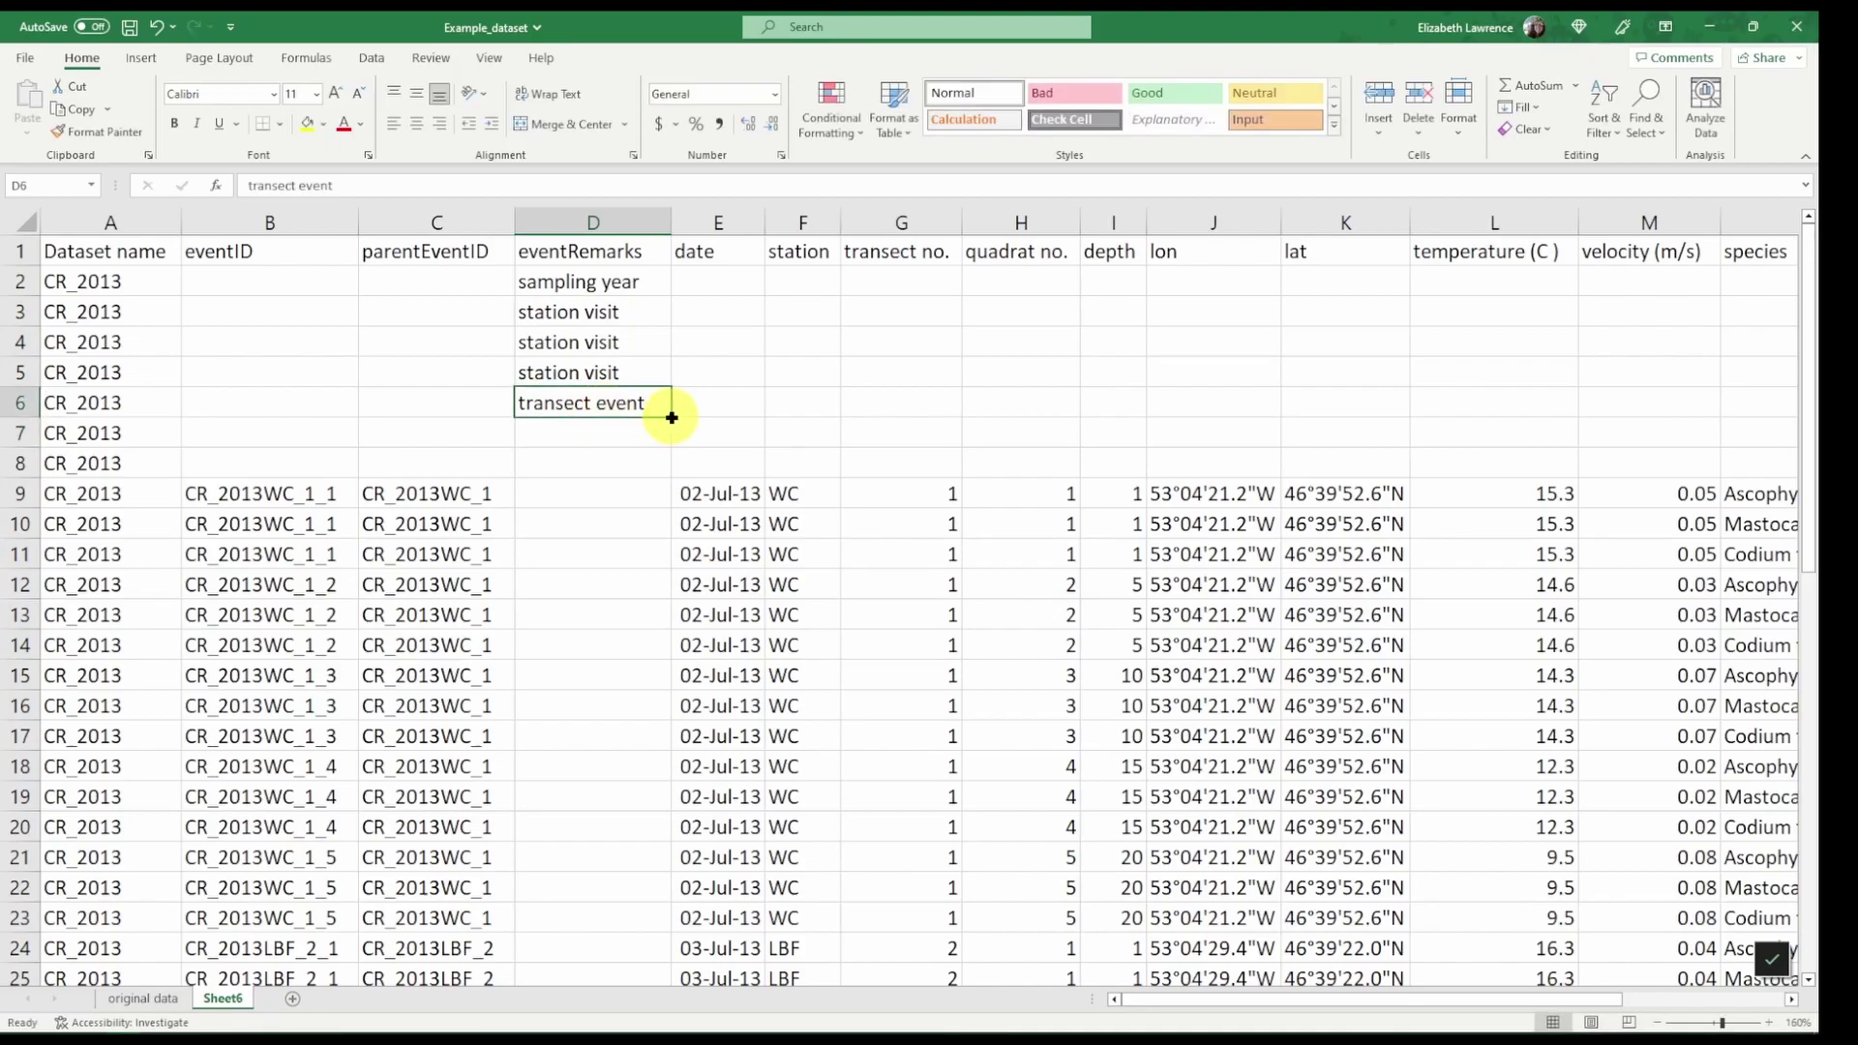
drag(671, 417, 613, 468)
Step: Fill 'quadrat sampling' from D9 down the remaining data rows
click(608, 487)
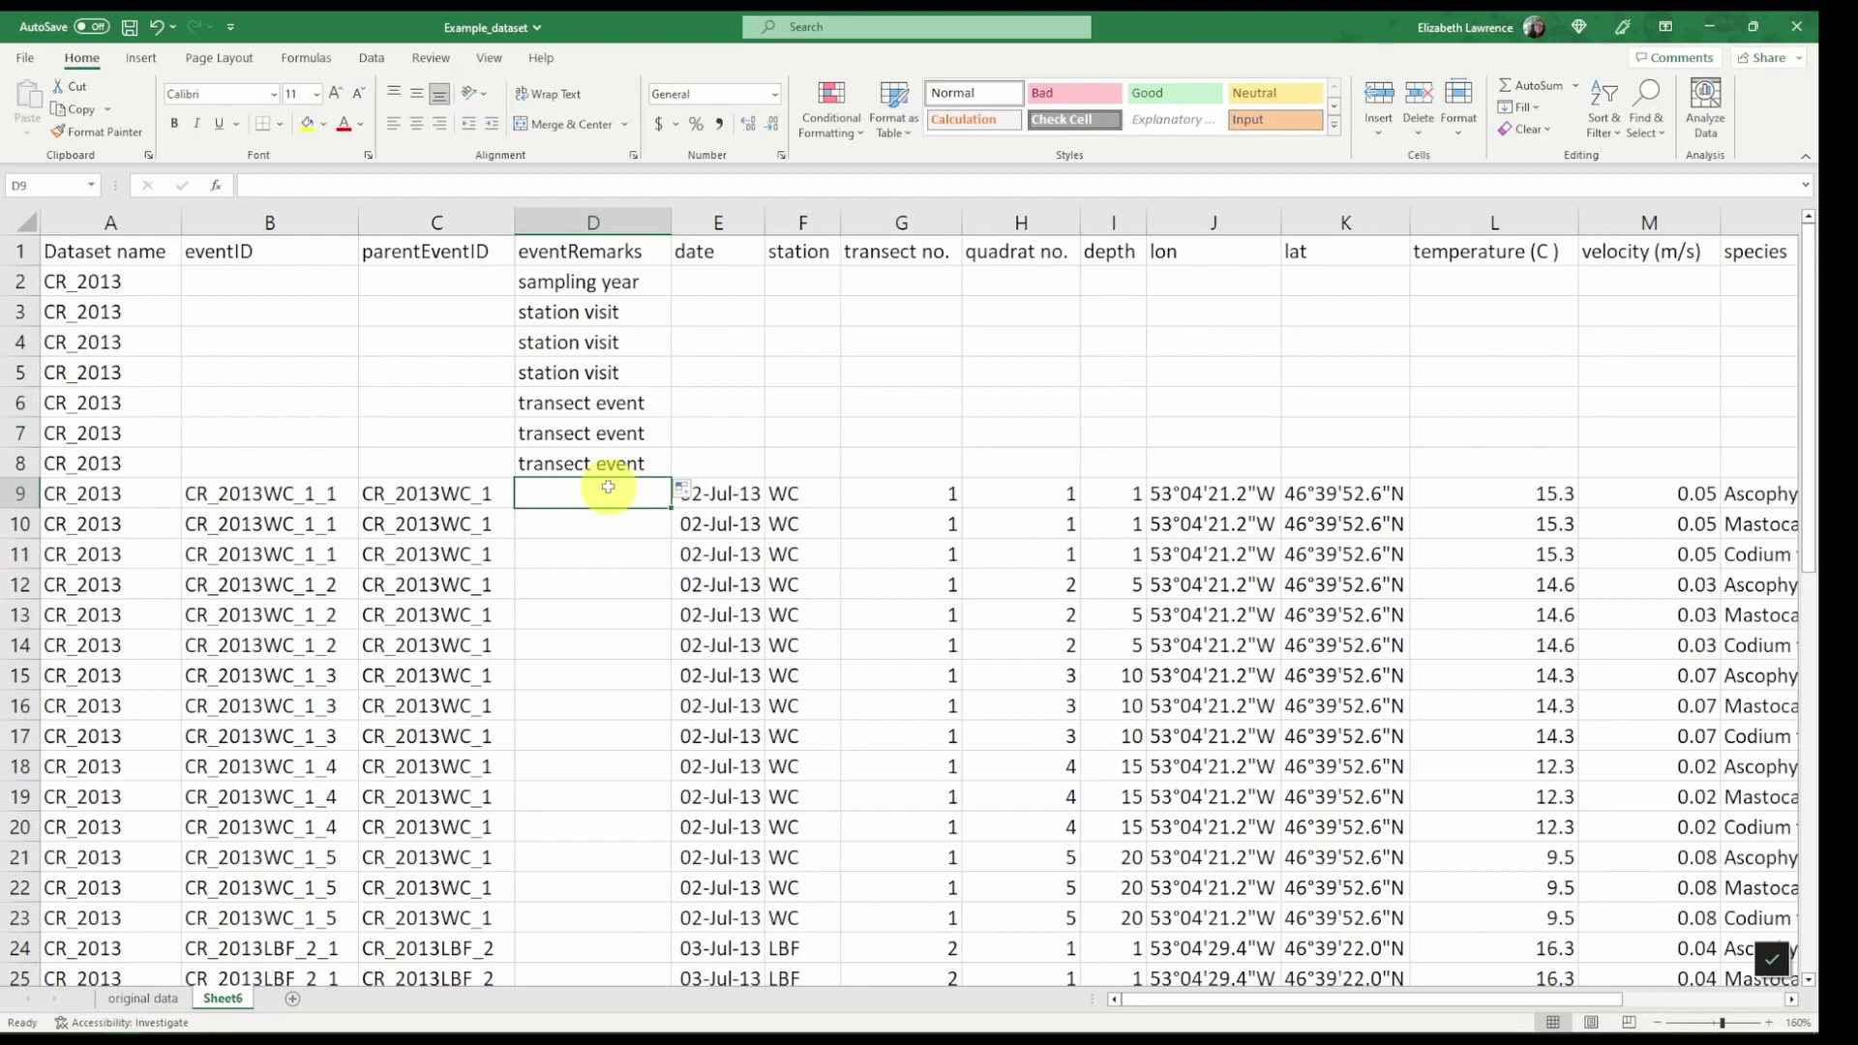
text(qua)
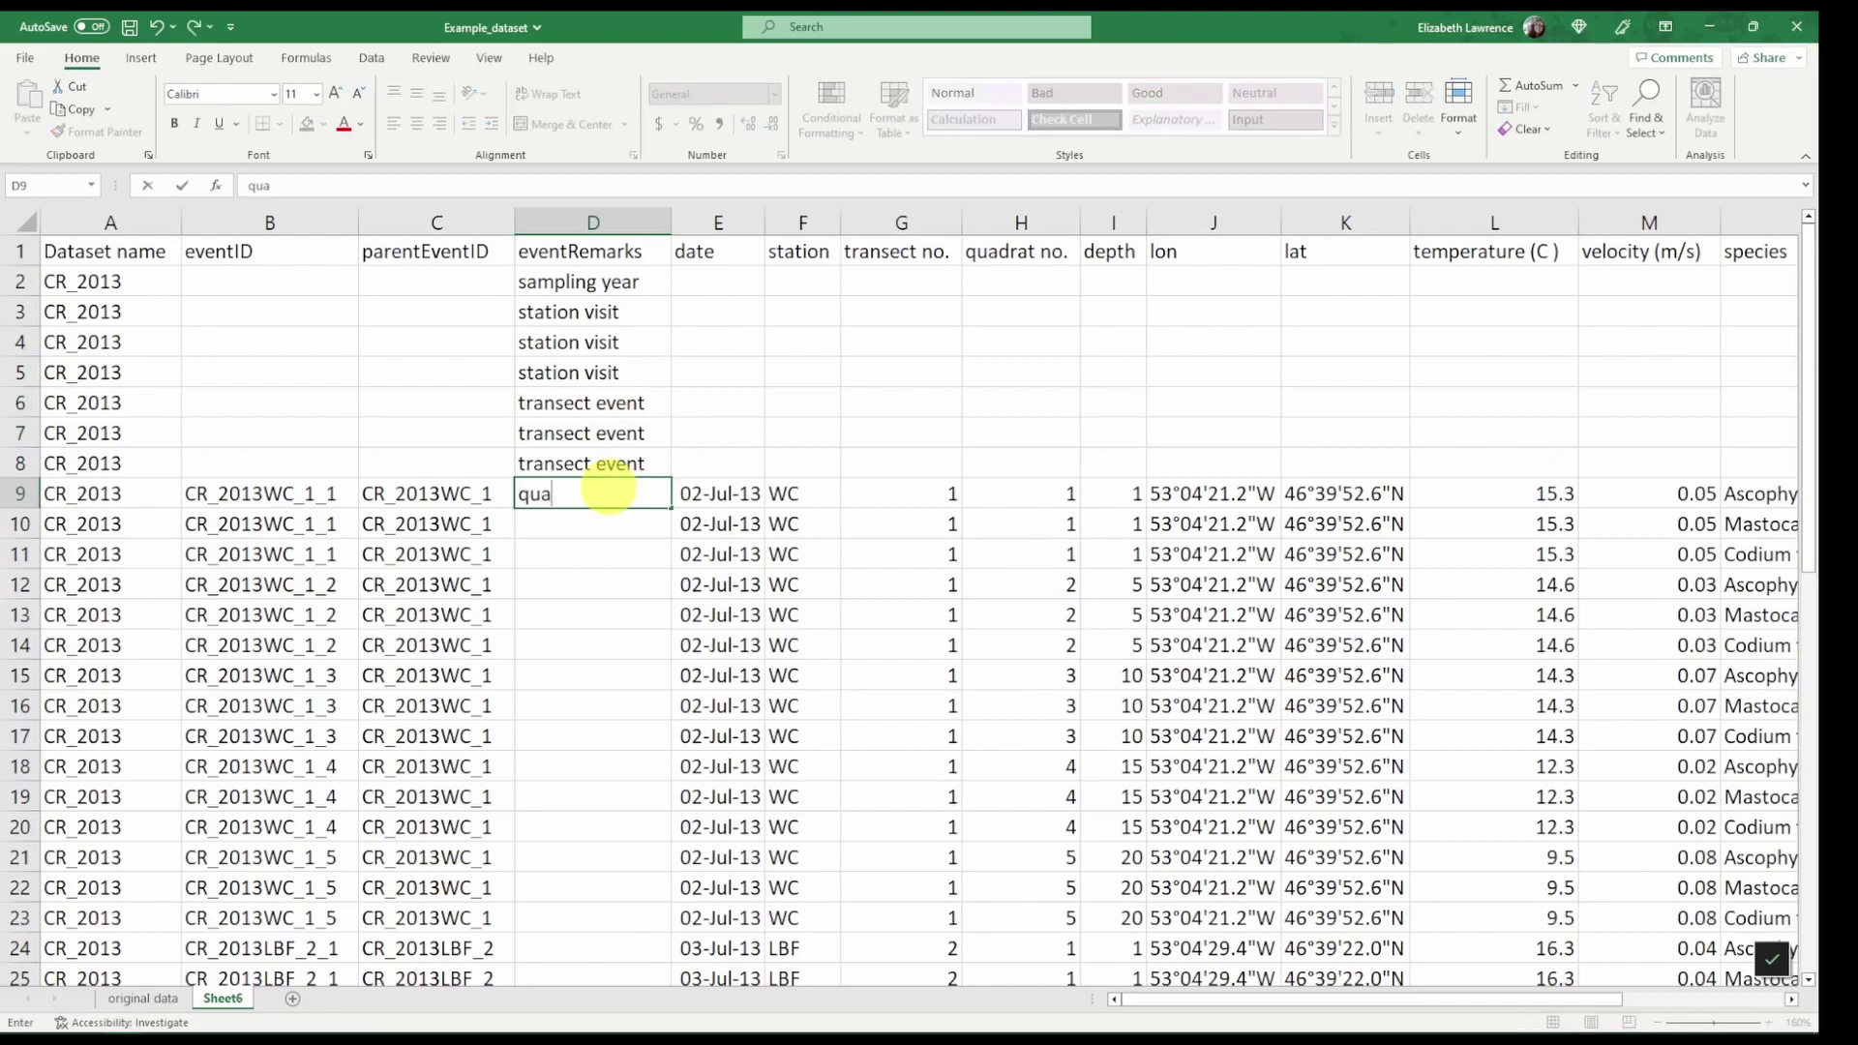
text(drat sampling)
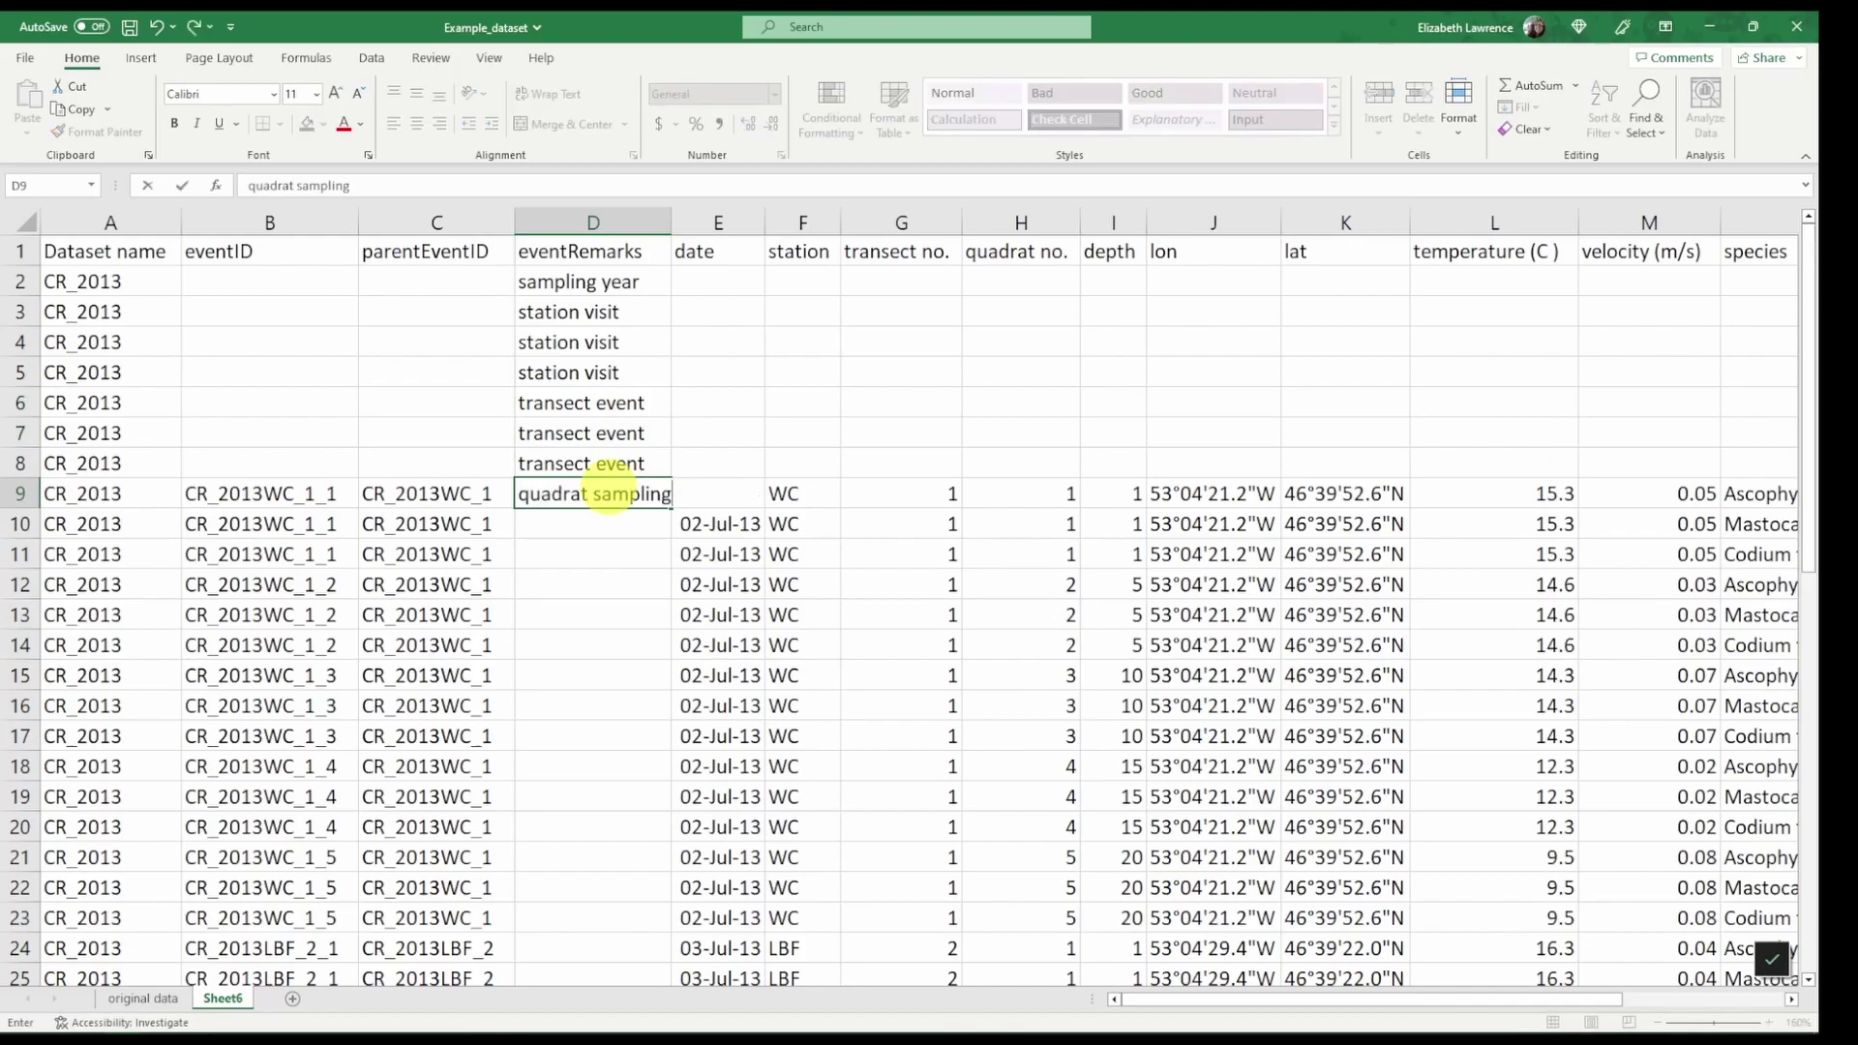
key(Return)
click(607, 487)
double_click(670, 508)
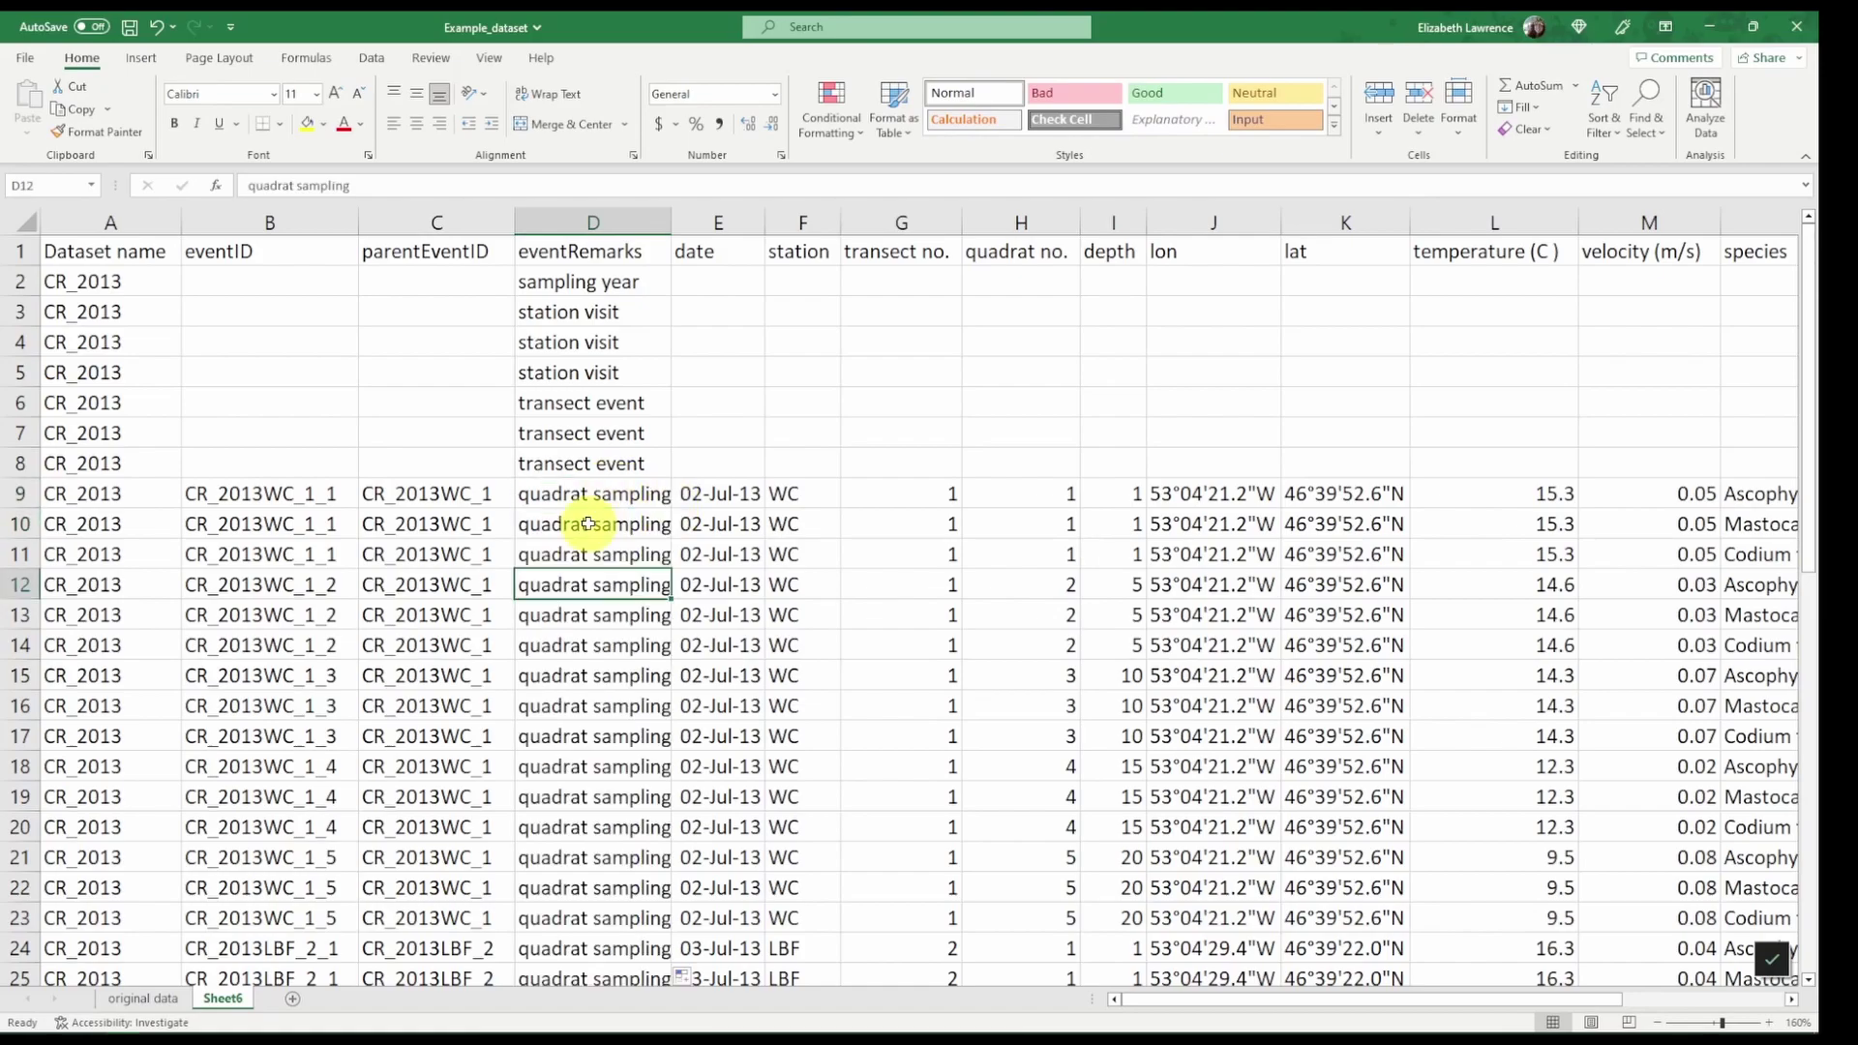
click(588, 524)
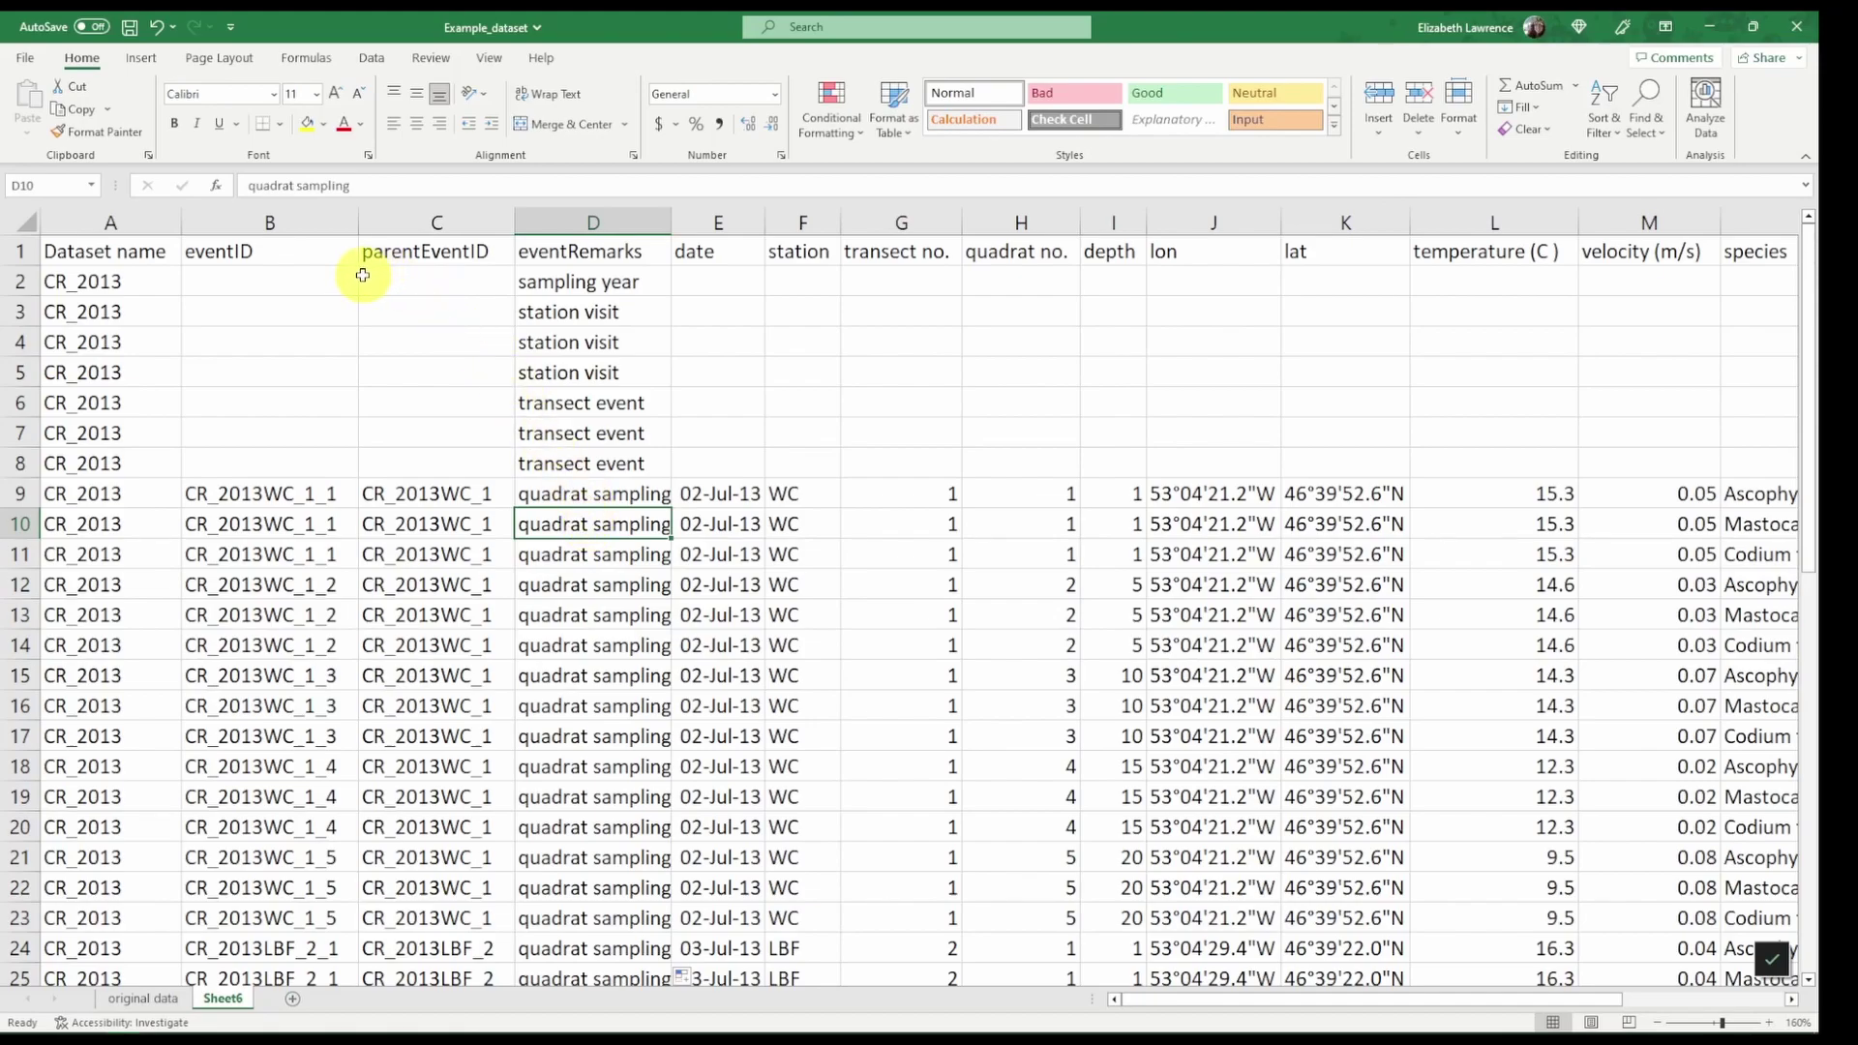
Step: Copy CR_2013WC_1, CR_2013LBF_2 and CR_2013STBC_3 into eventID cells B6, B7 and B8
click(543, 406)
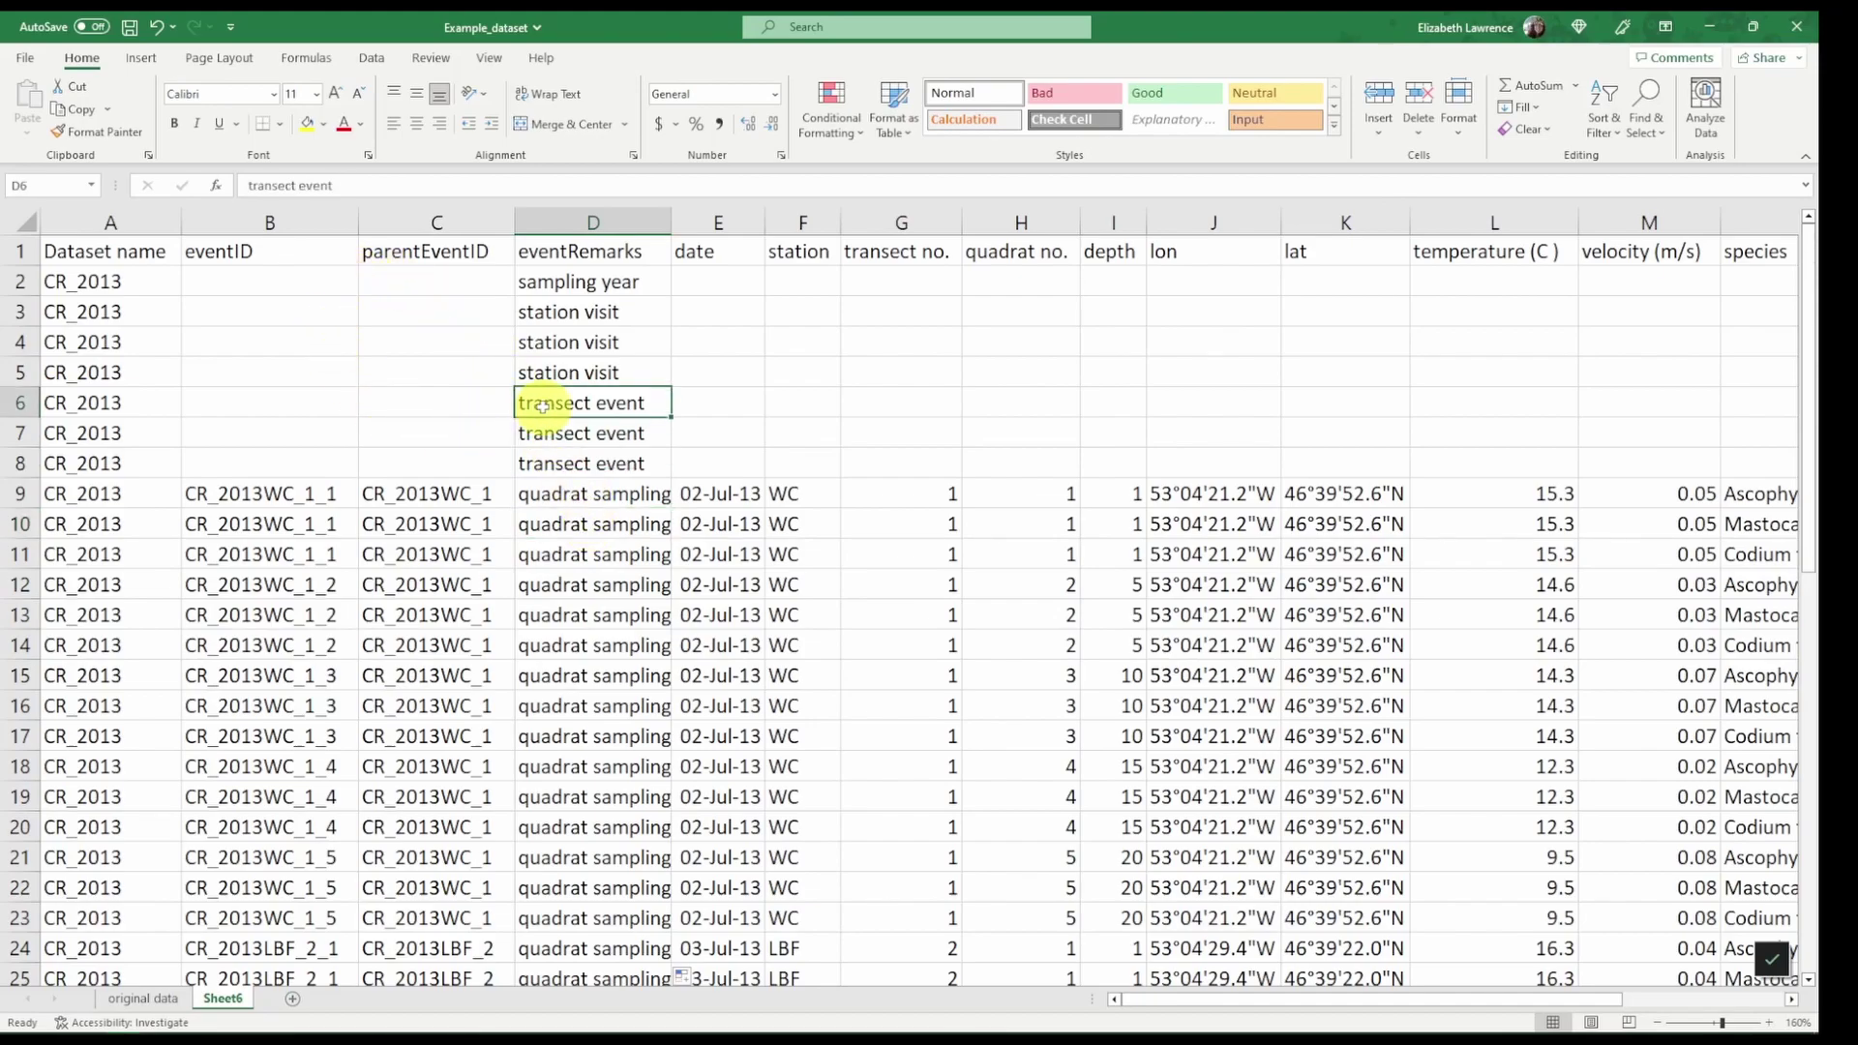
click(430, 493)
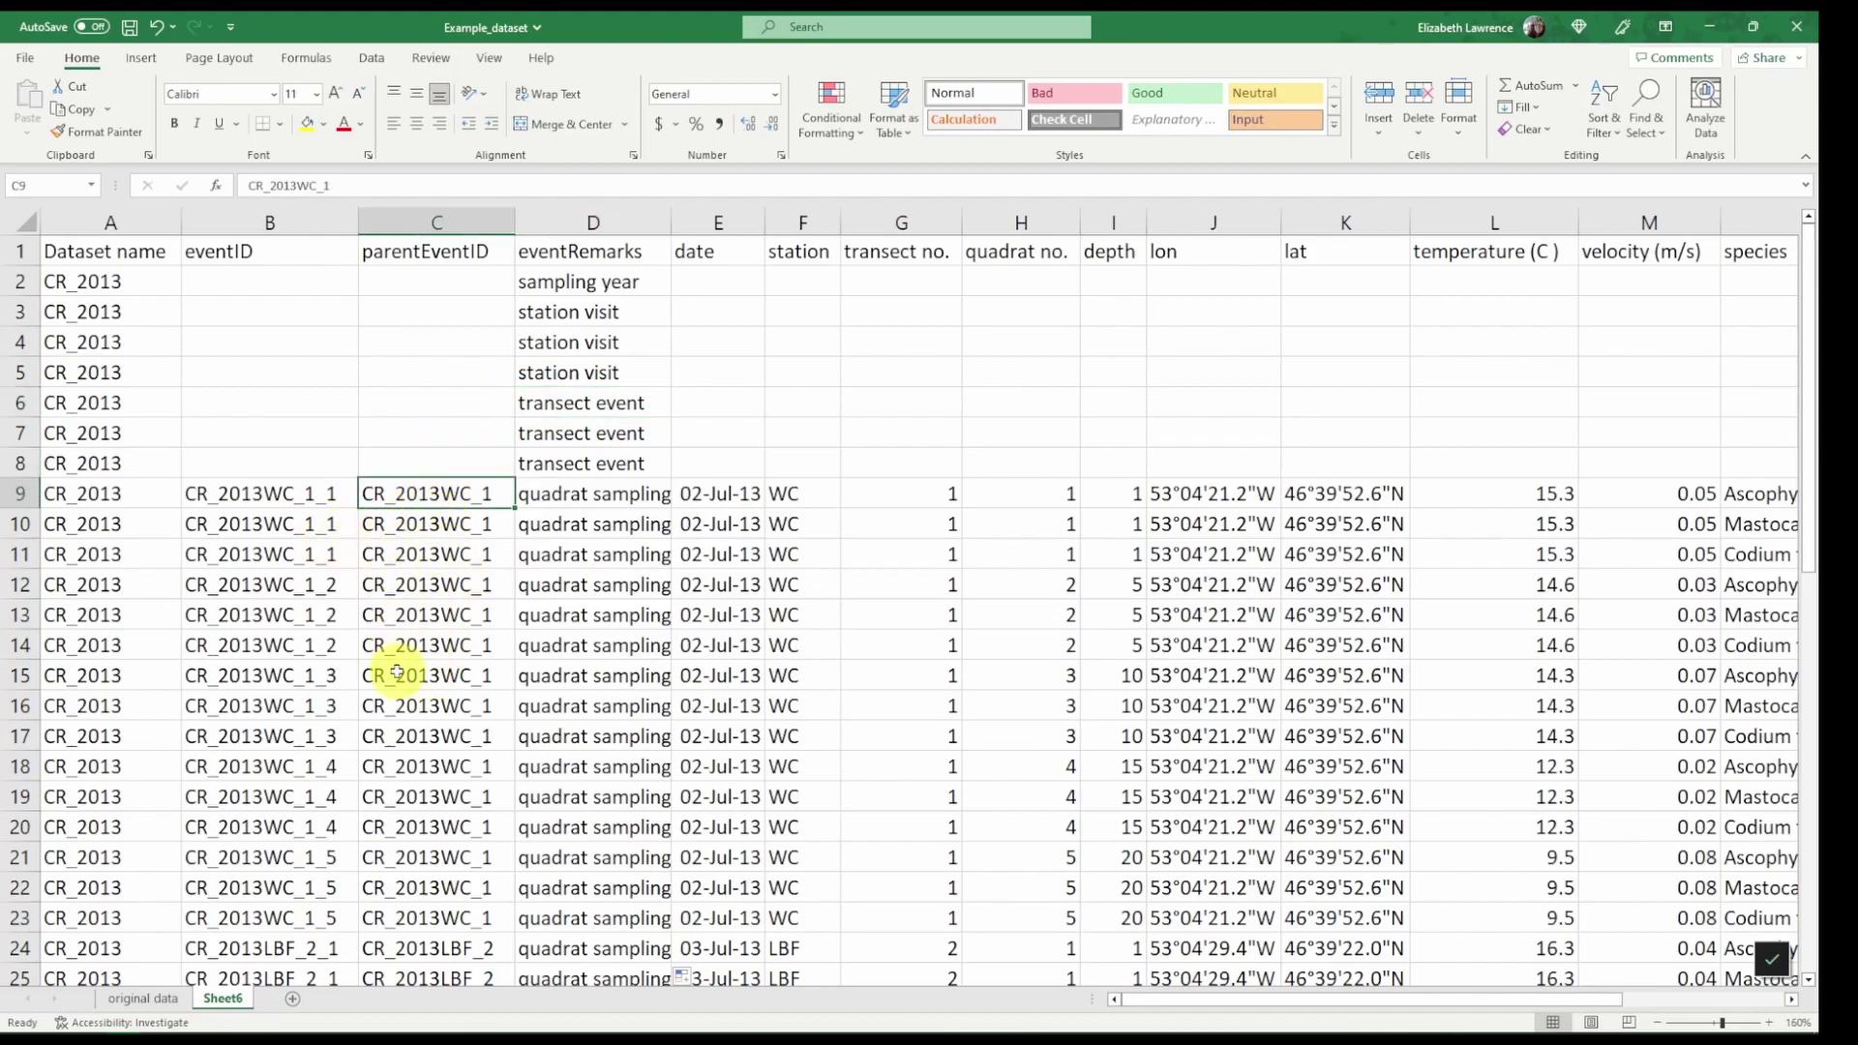
key(ctrl+c)
key(Left)
key(Up)
key(Up)
key(Up)
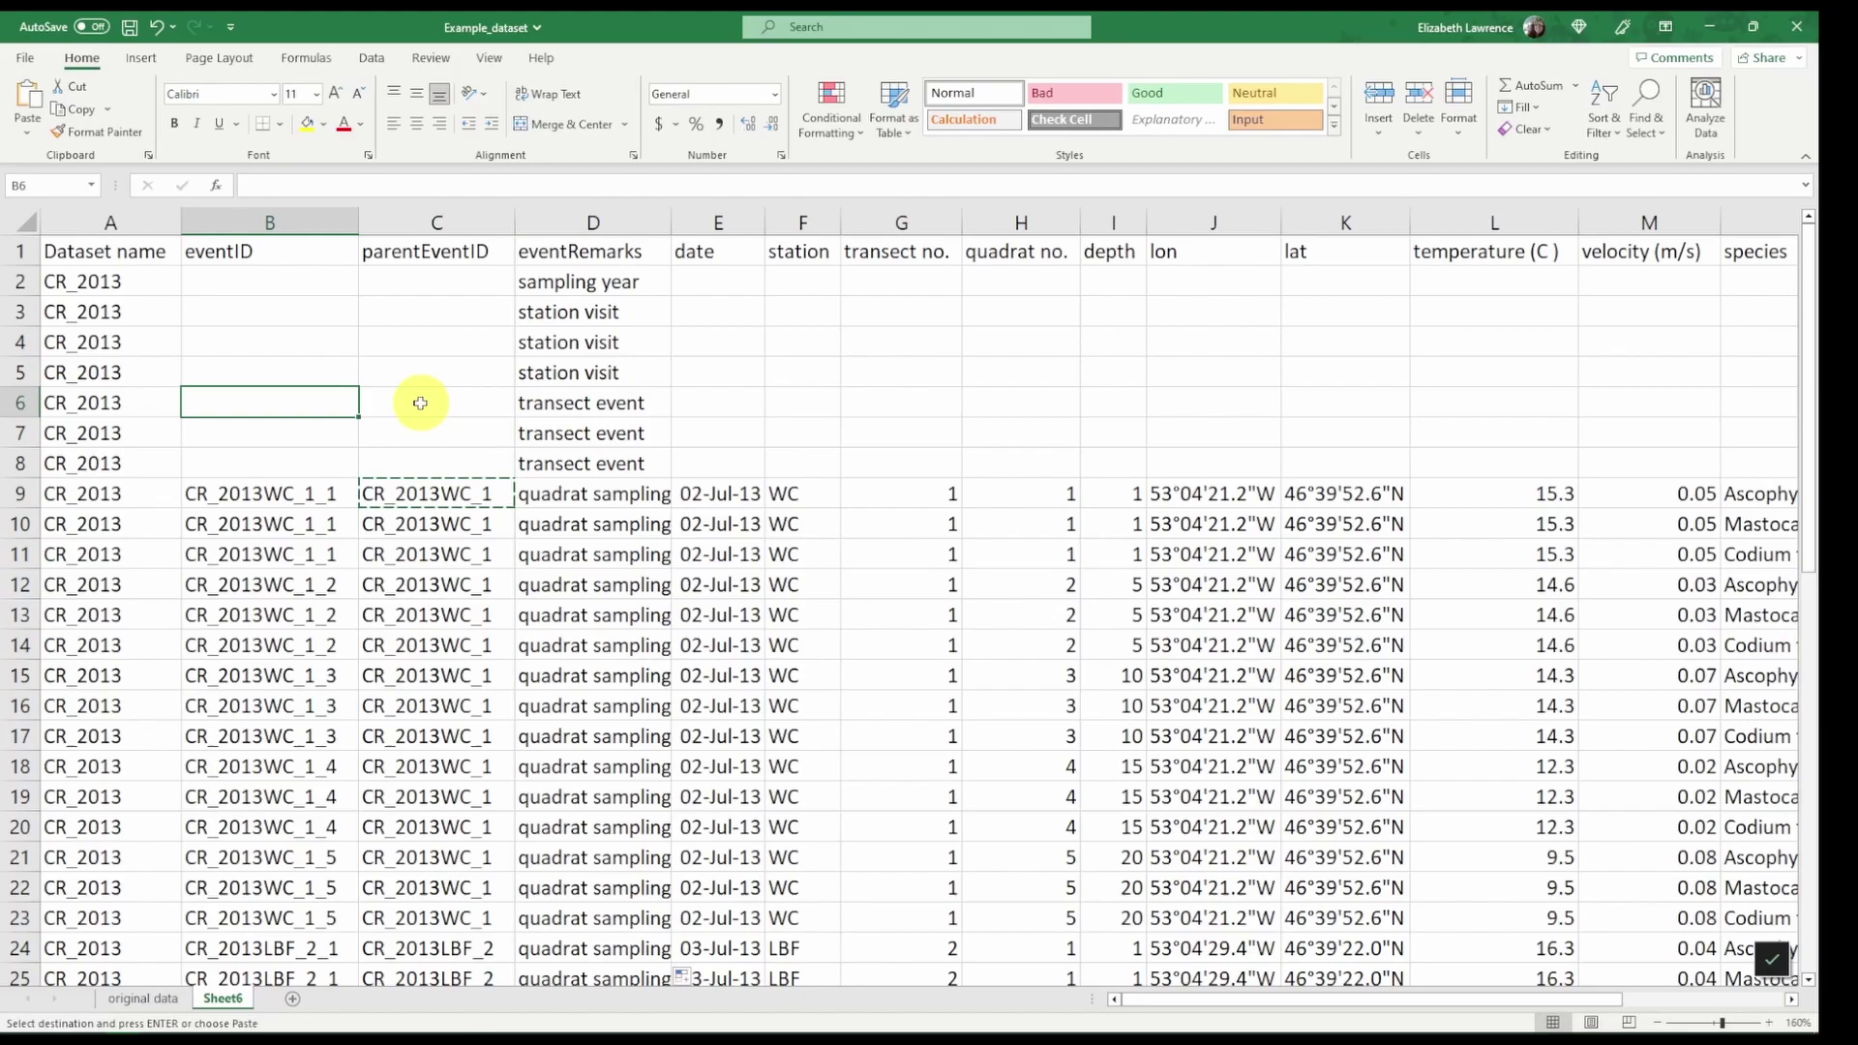
key(ctrl+v)
scroll(421, 411, down, 6)
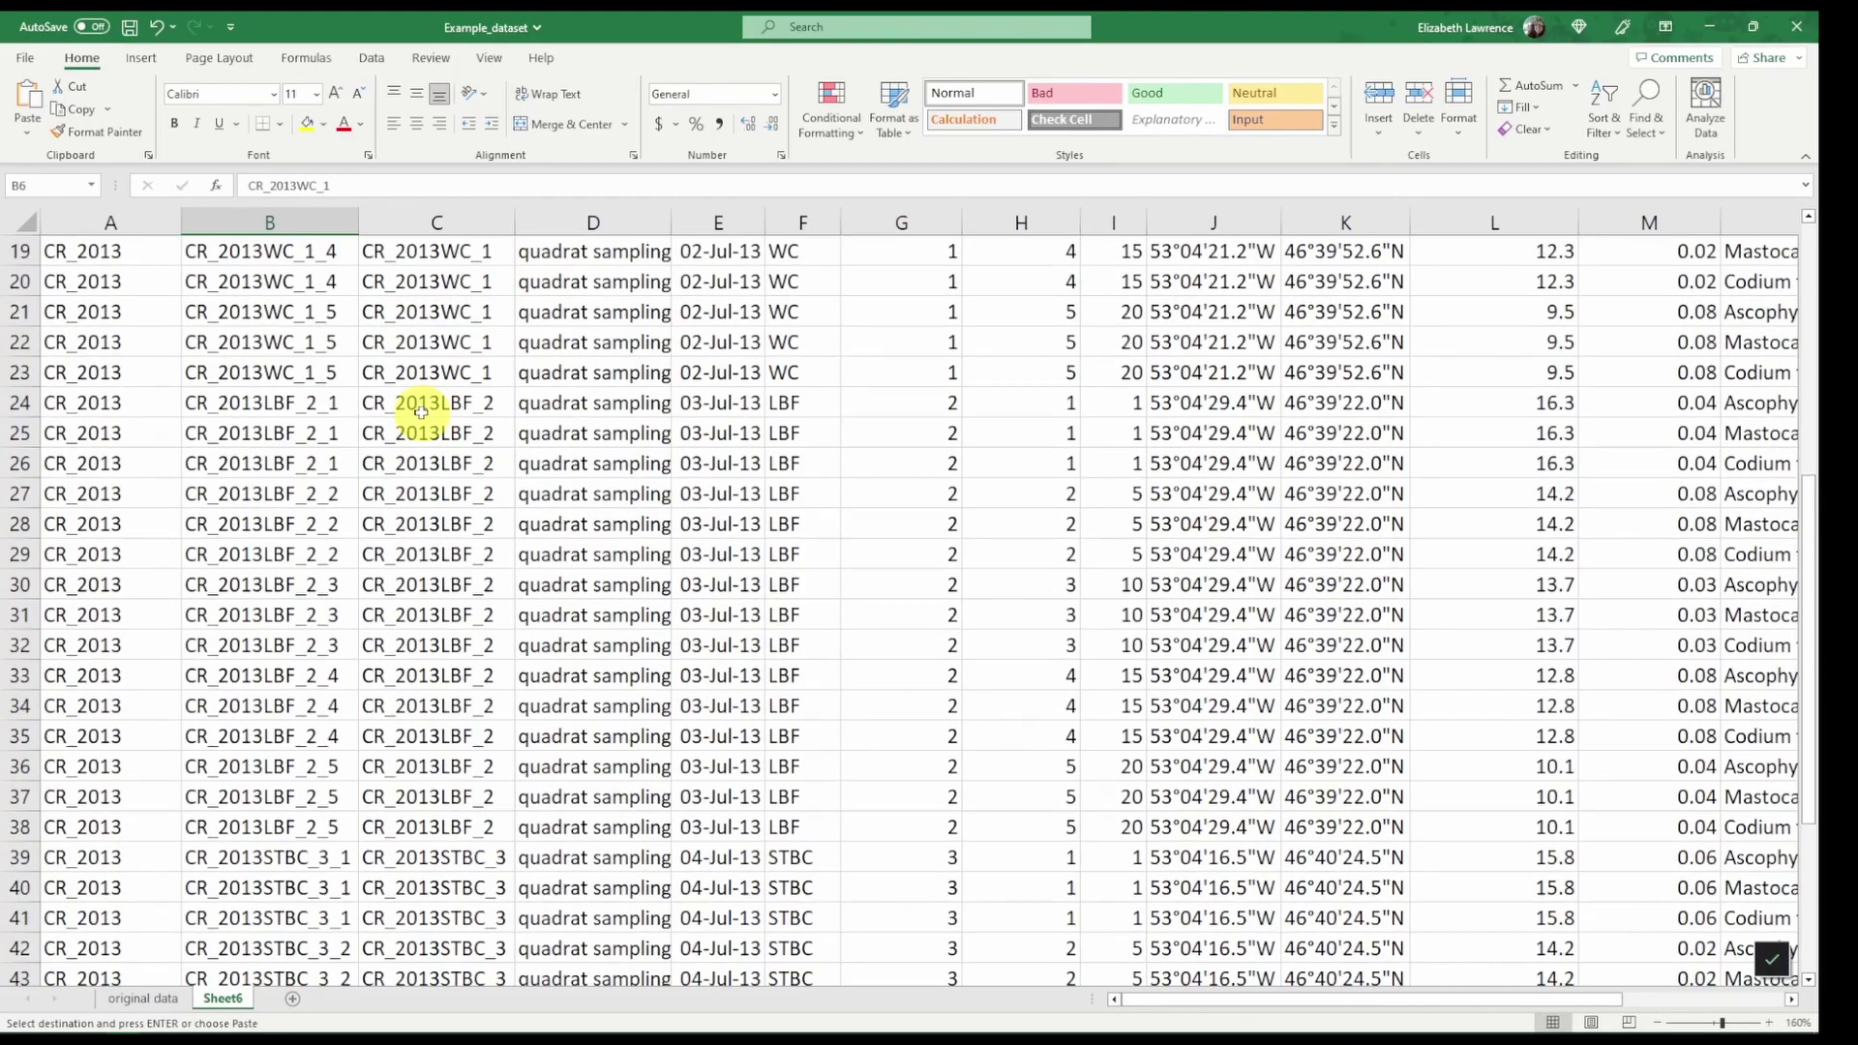
click(438, 547)
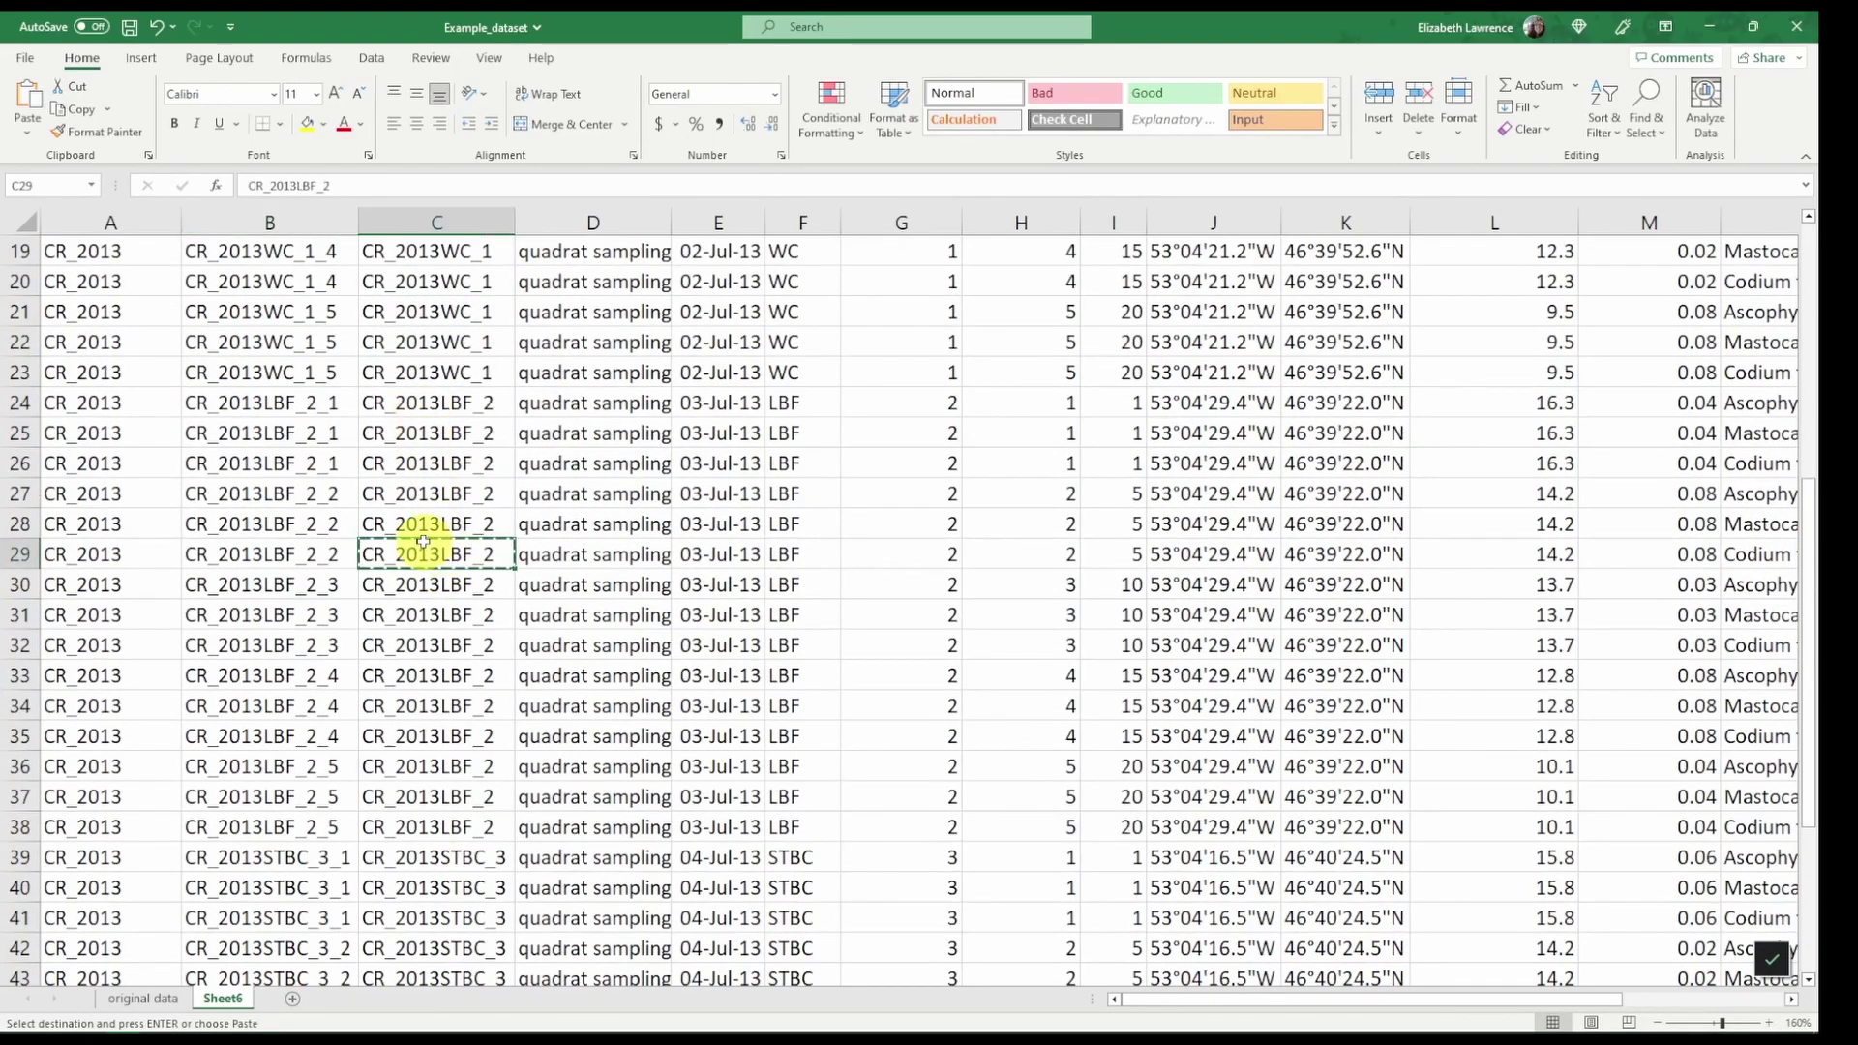
scroll(465, 619, up, 5)
click(281, 347)
key(ctrl+v)
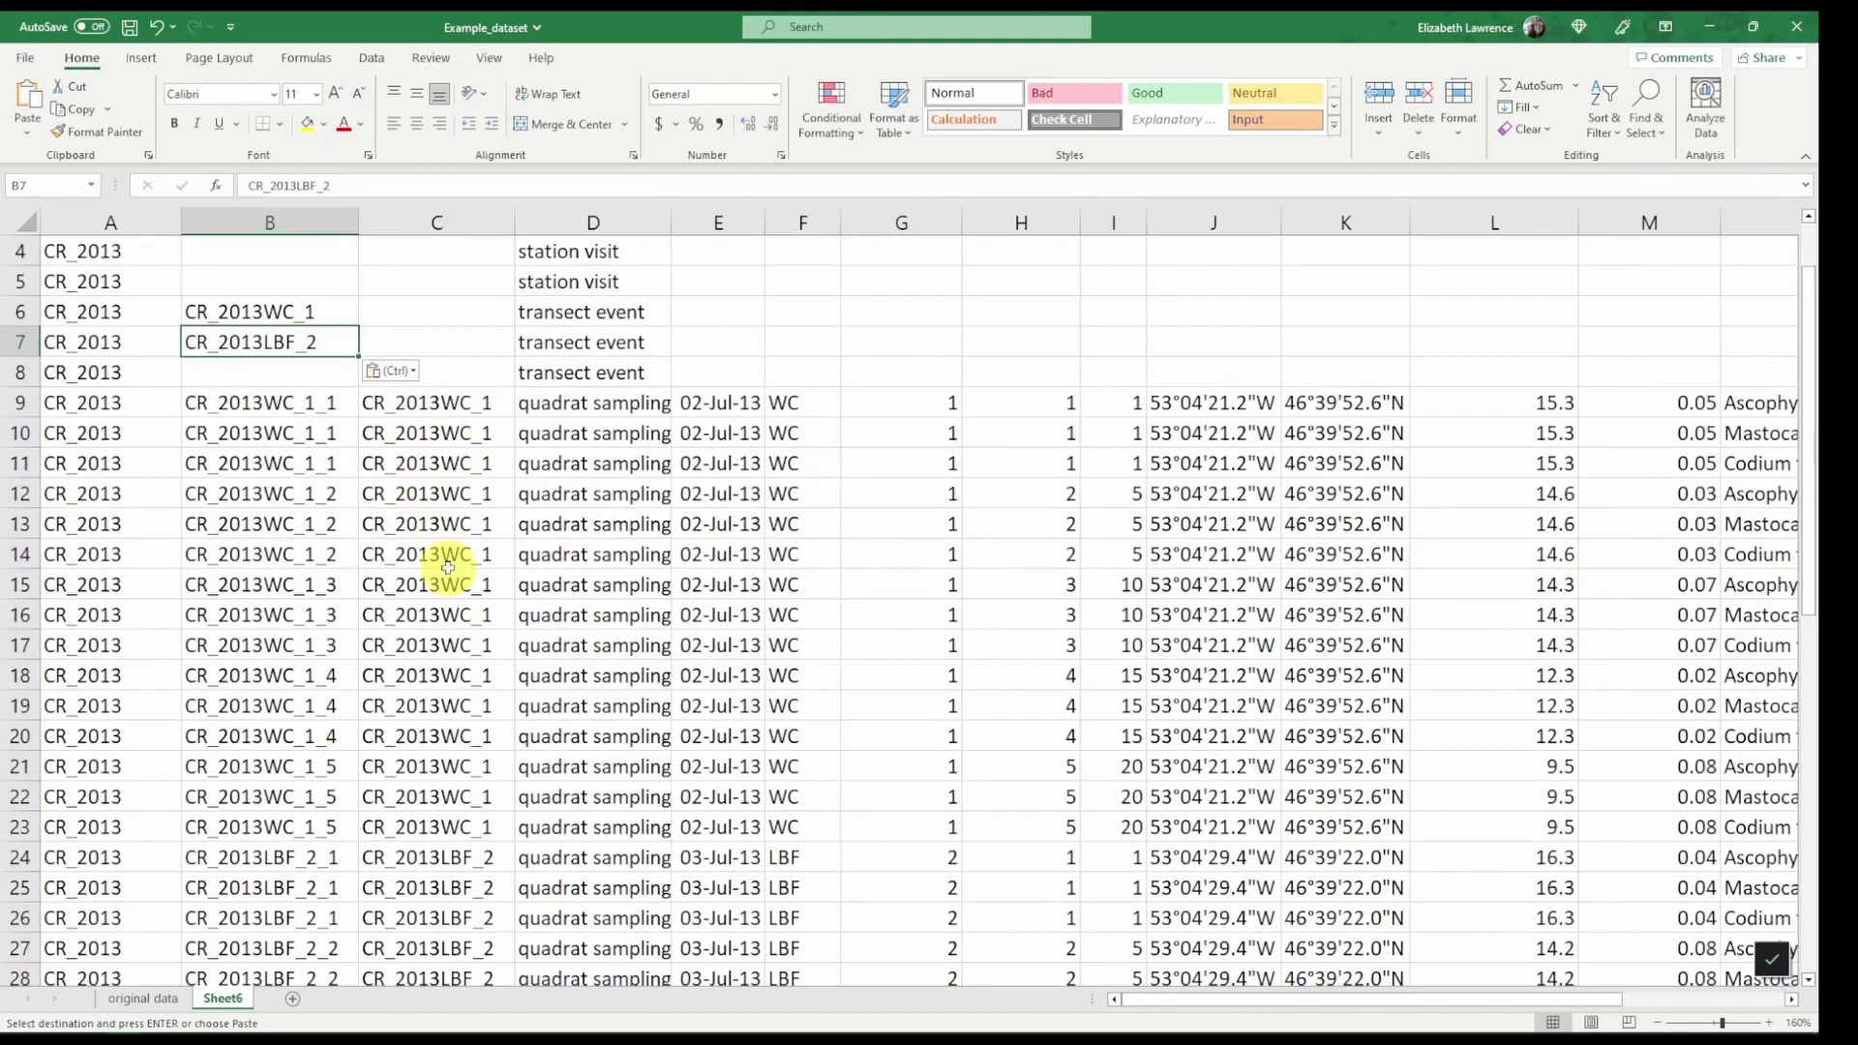
scroll(435, 629, down, 2)
scroll(440, 870, down, 5)
click(473, 681)
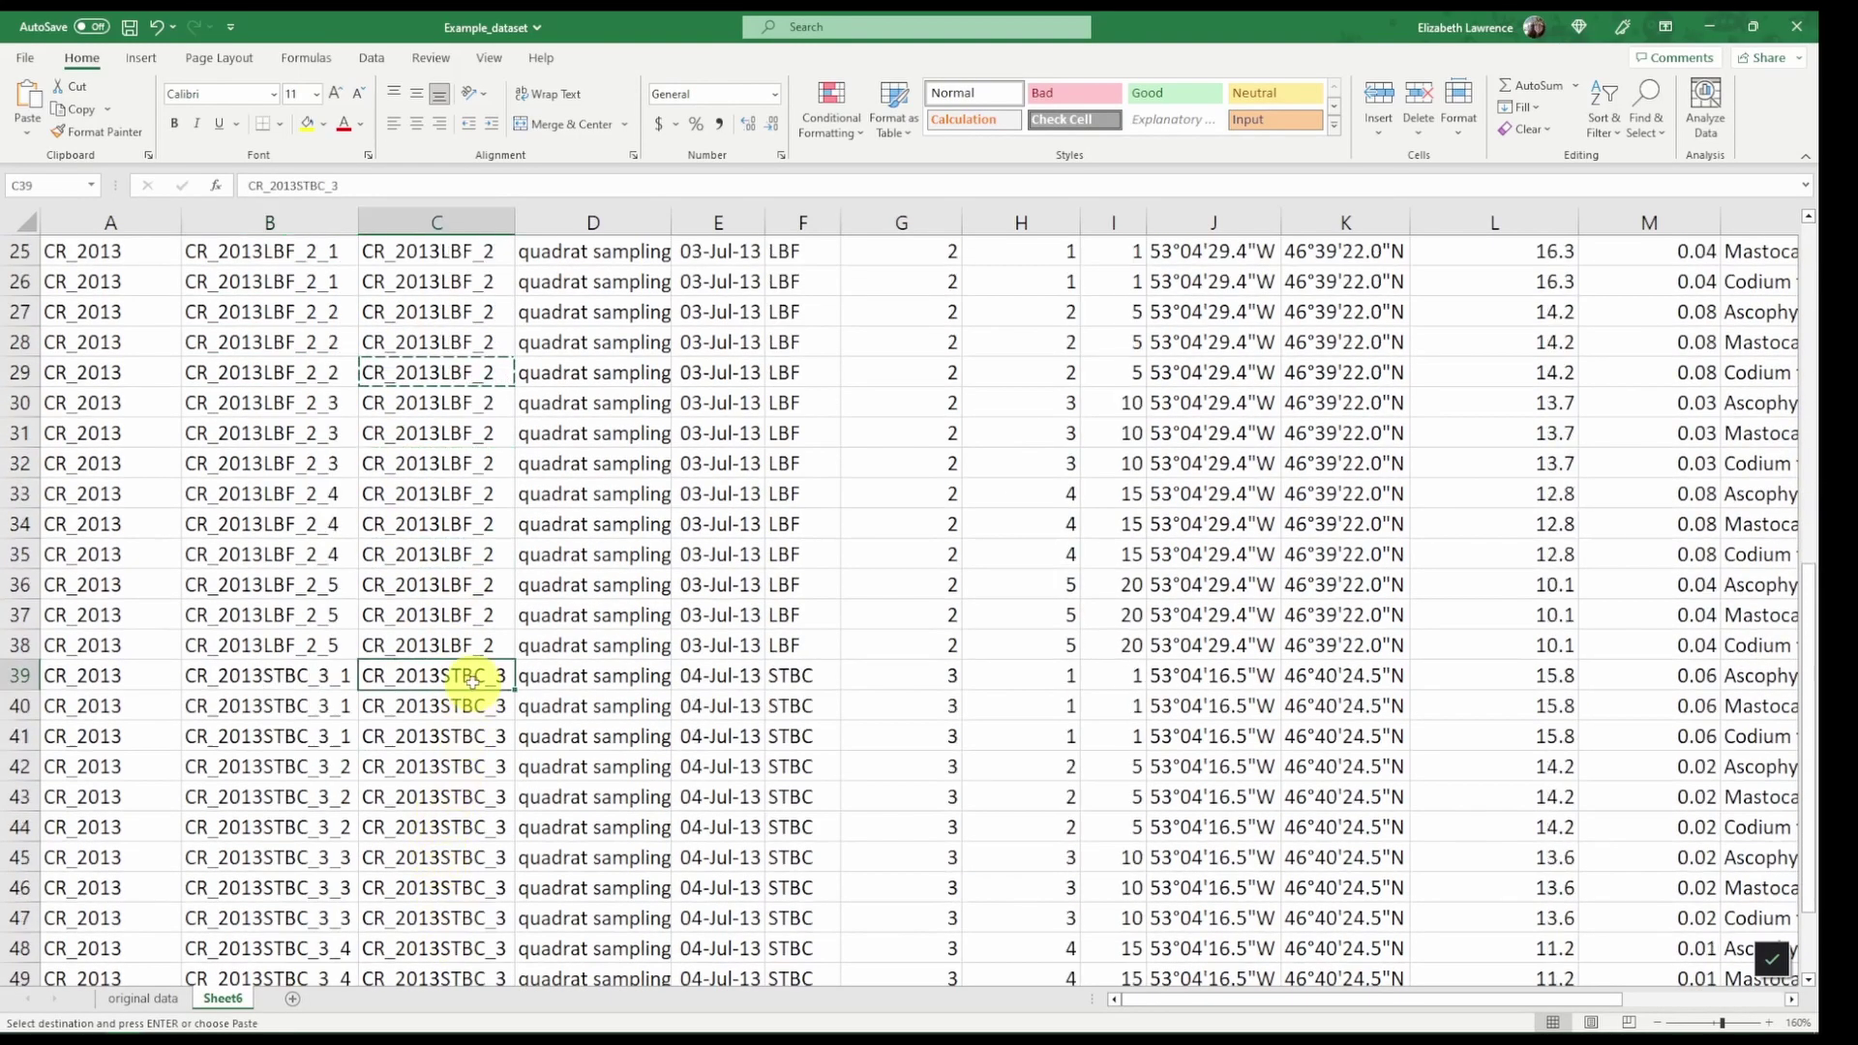
key(ctrl+c)
scroll(474, 658, up, 7)
click(270, 365)
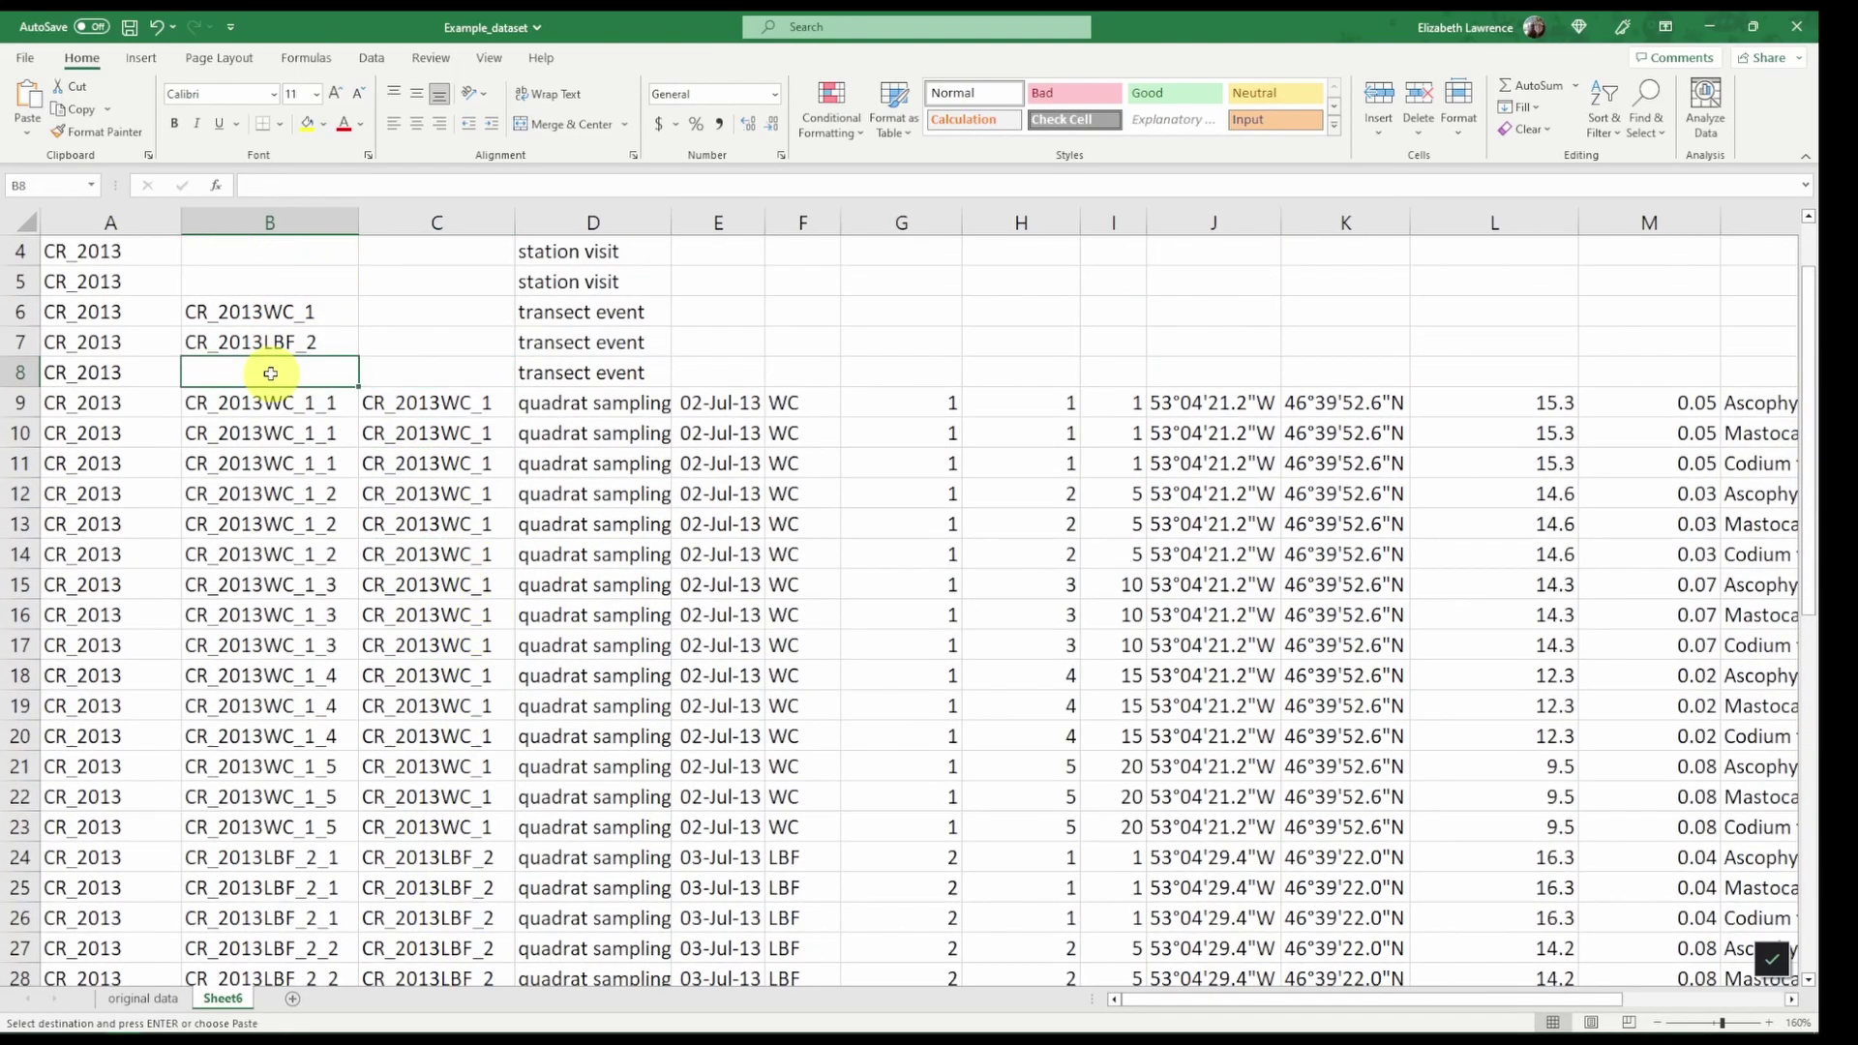
key(ctrl+v)
scroll(291, 377, up, 1)
scroll(421, 412, up, 1)
Step: Enter stations WC, LBF, STBC in F6:F8 and transect numbers 1–3 alongside
click(791, 405)
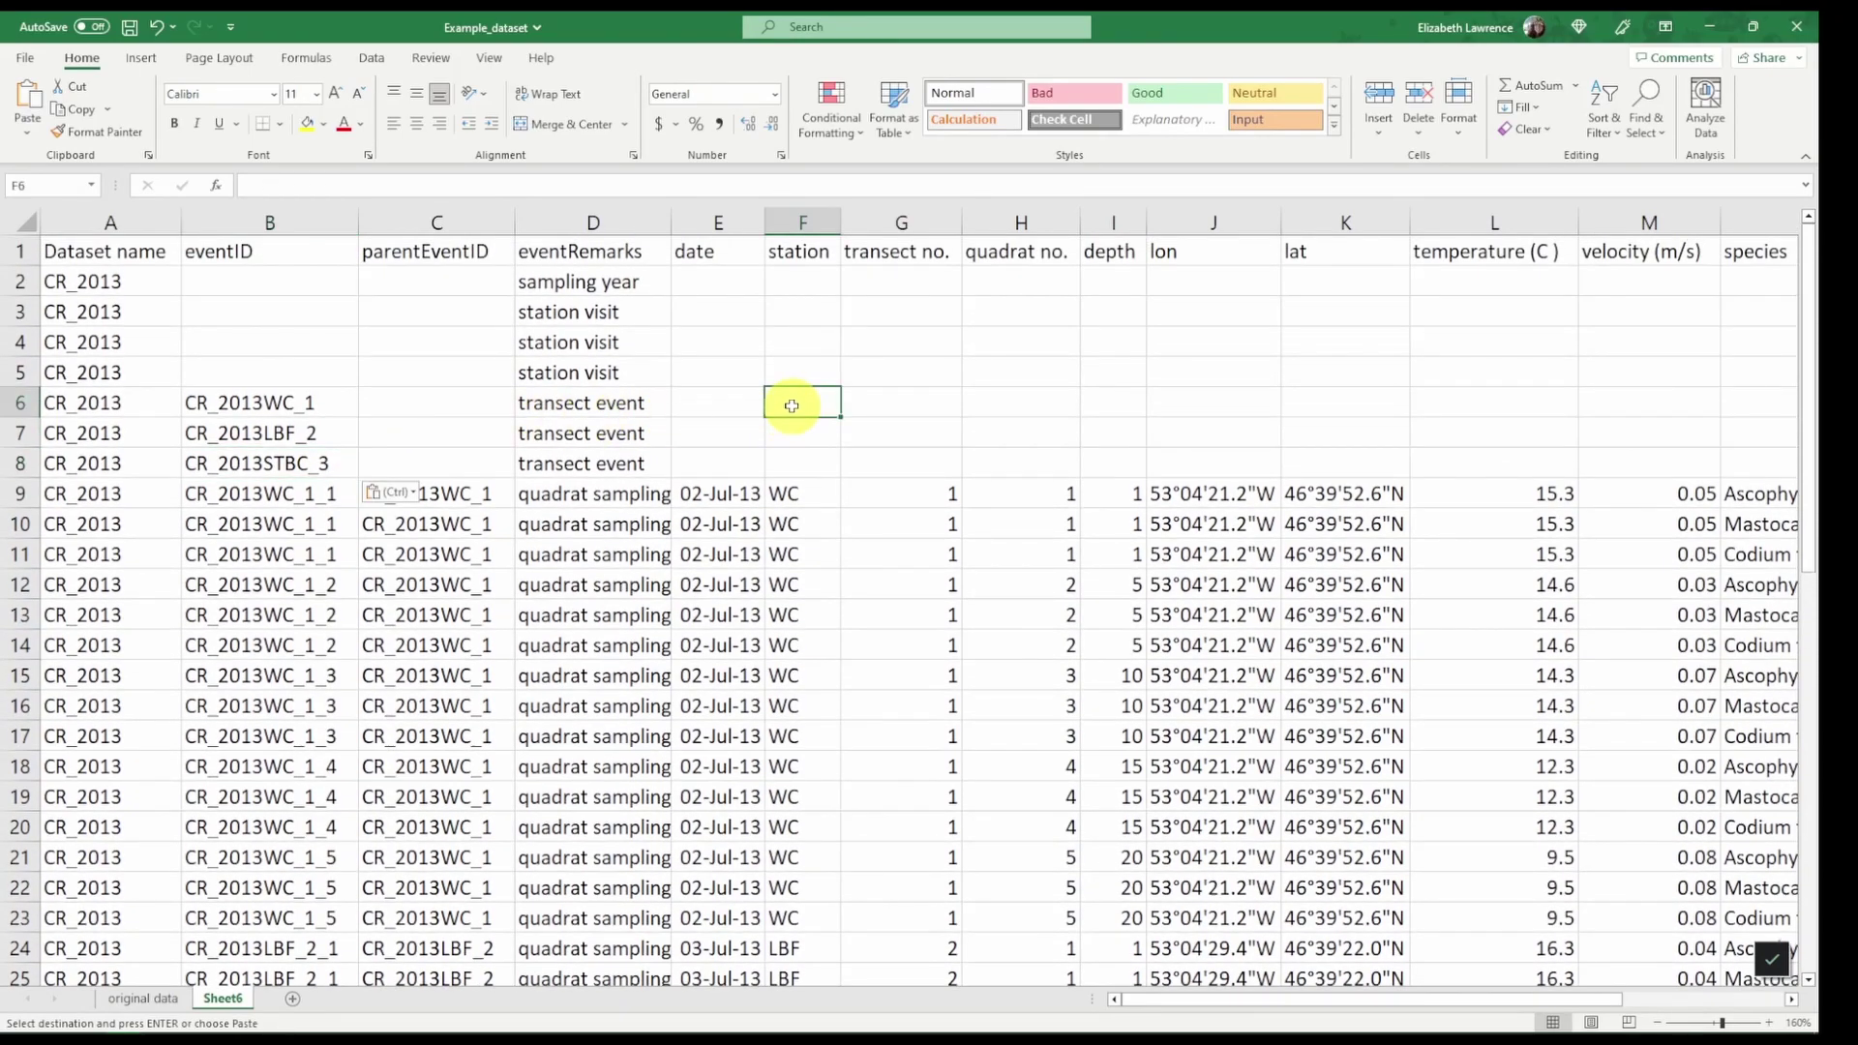
text(WC)
key(Return)
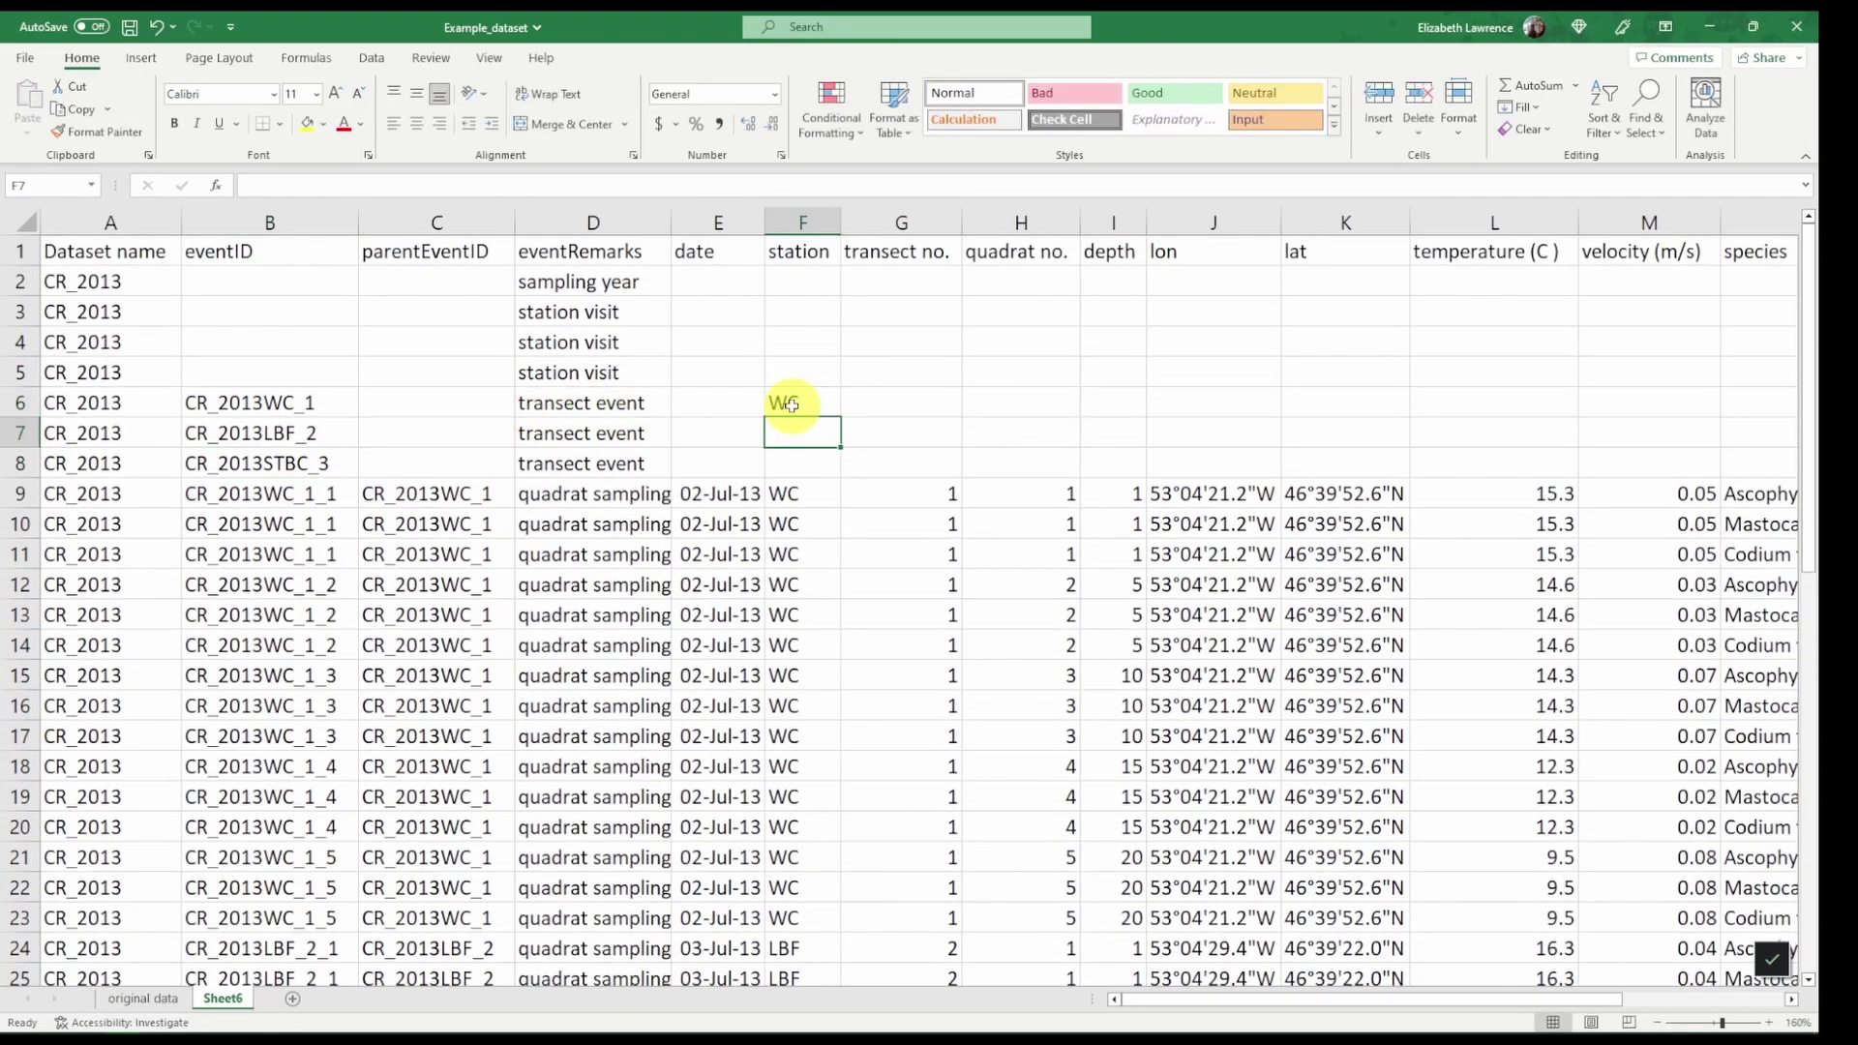
text(LBF)
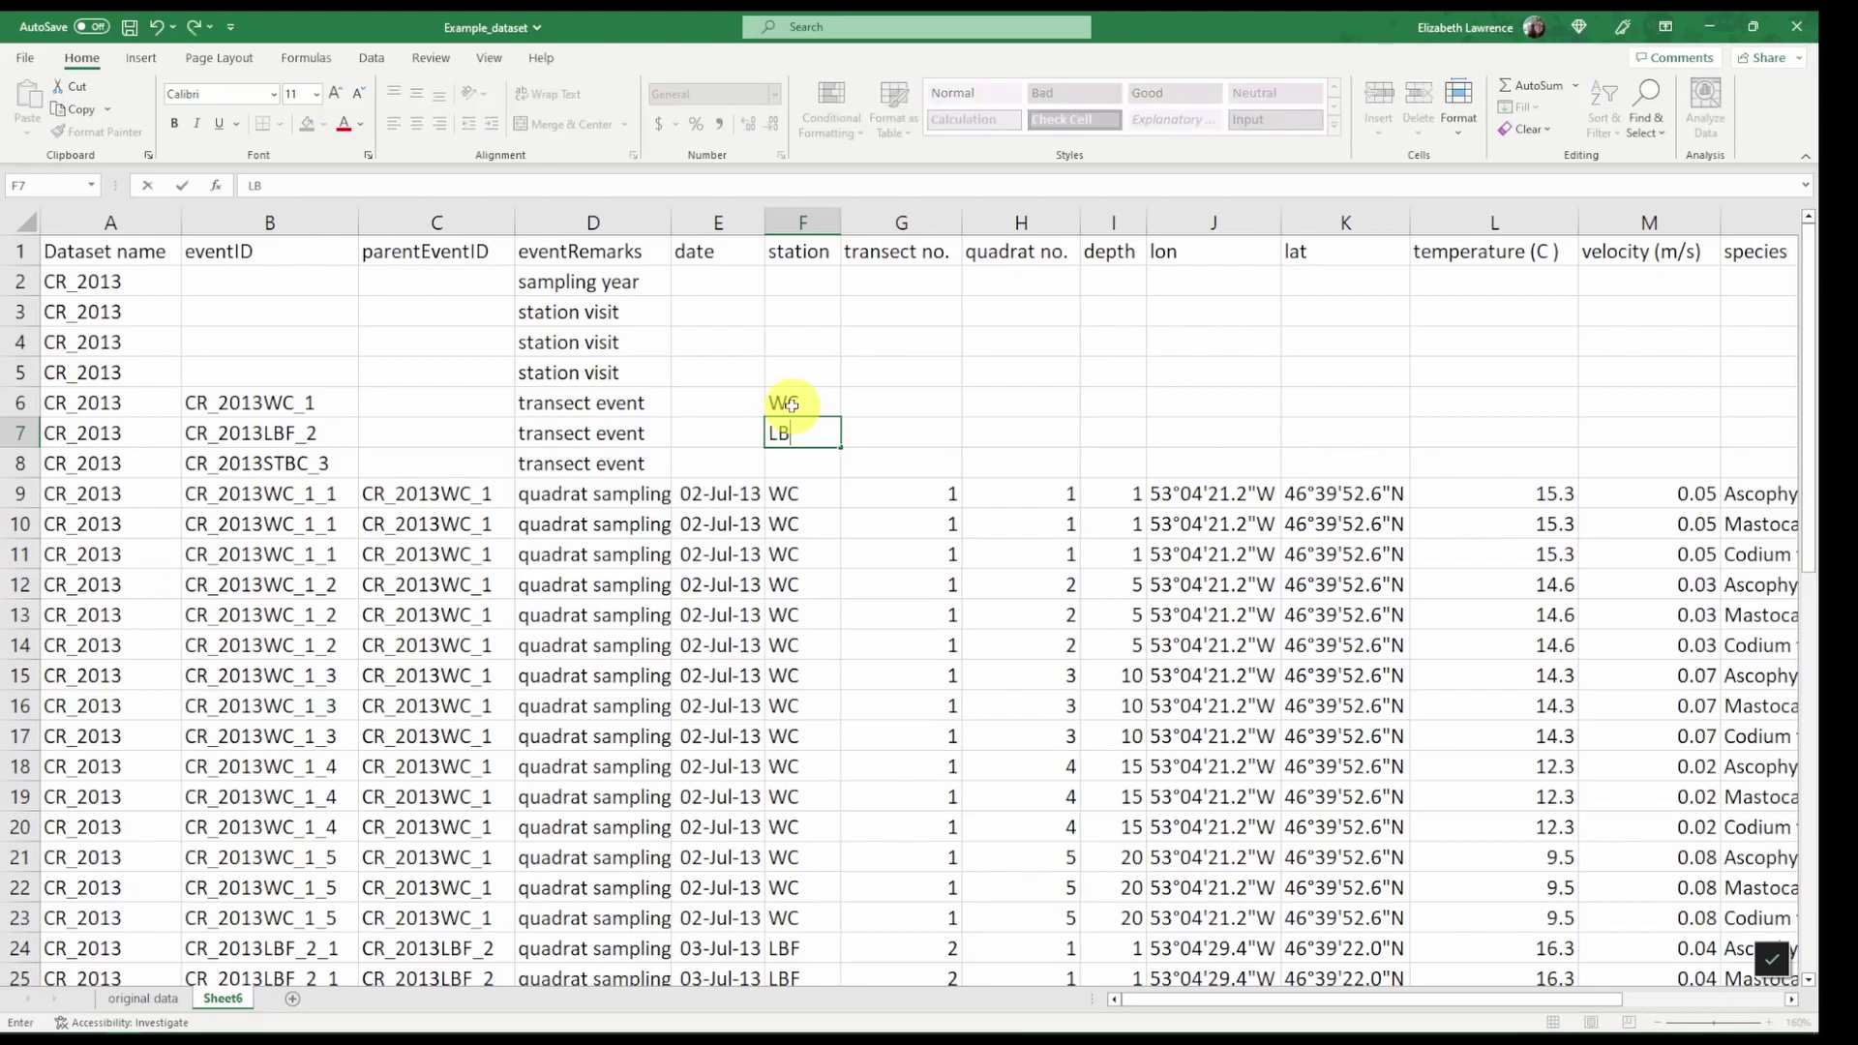
key(Return)
text(STBC)
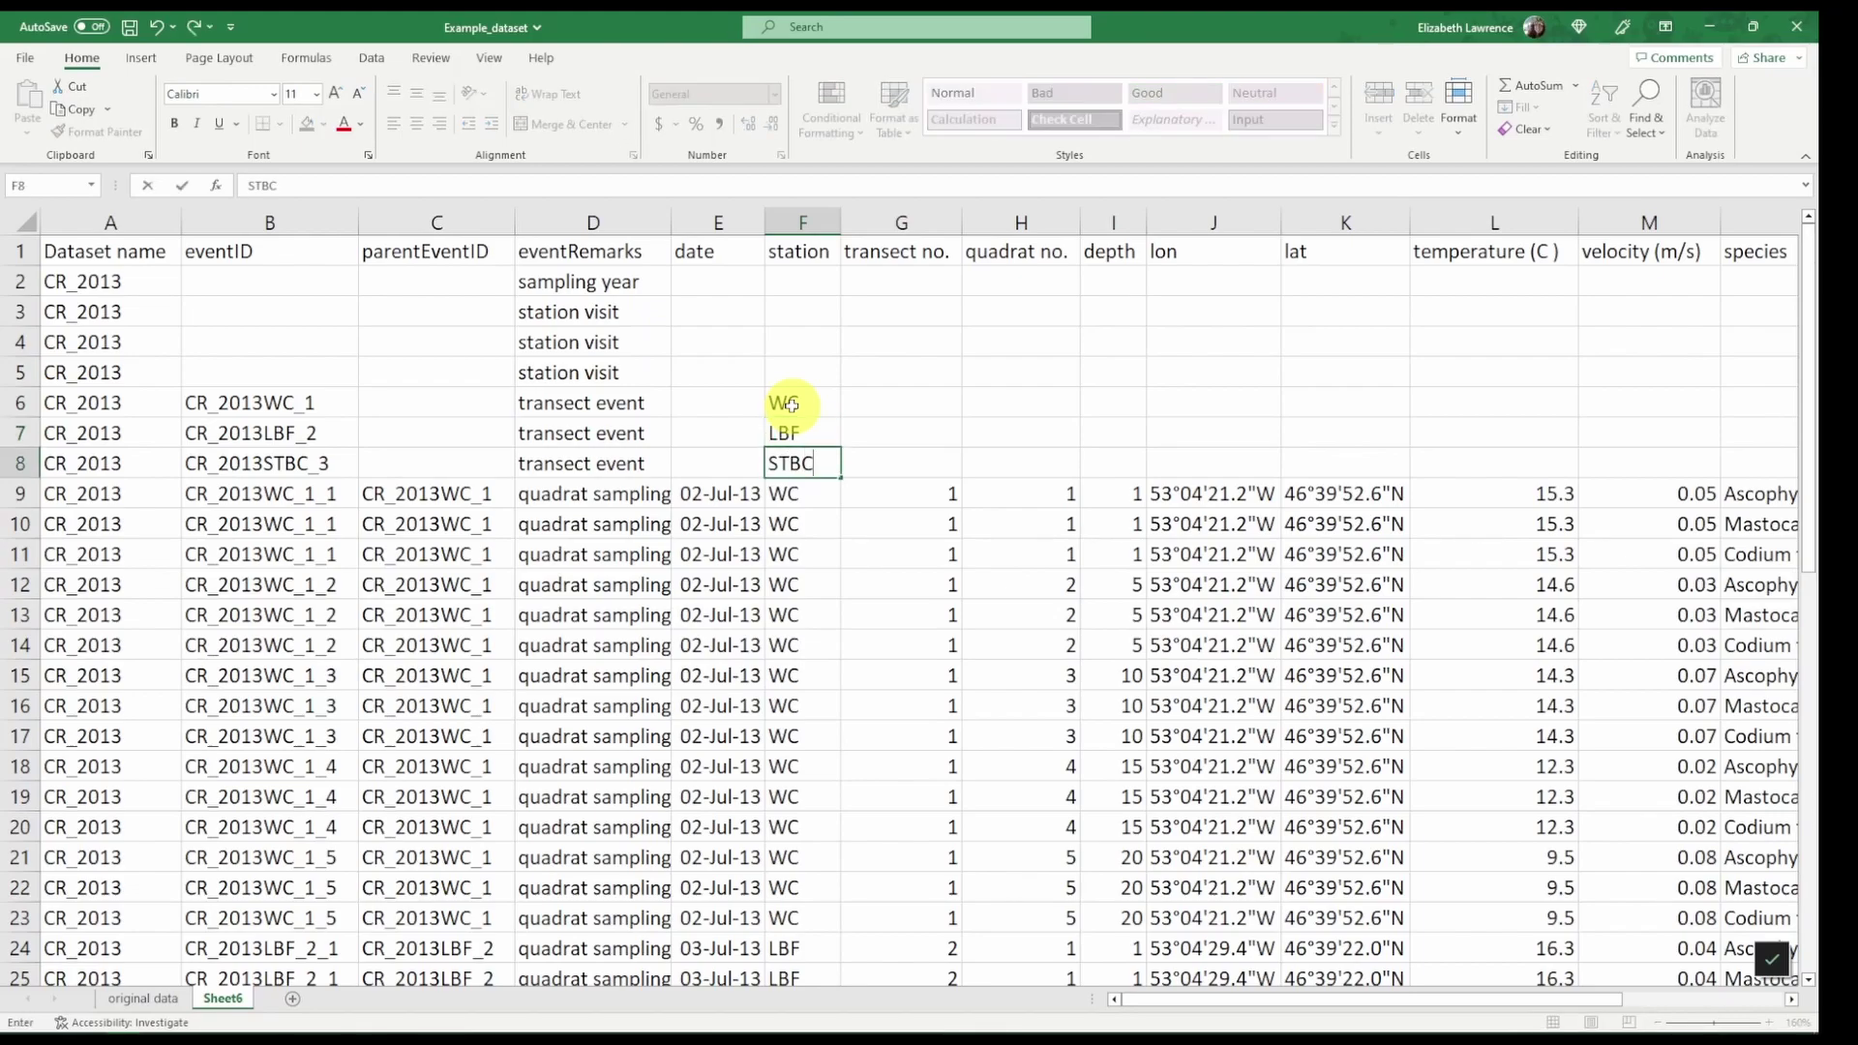
click(883, 416)
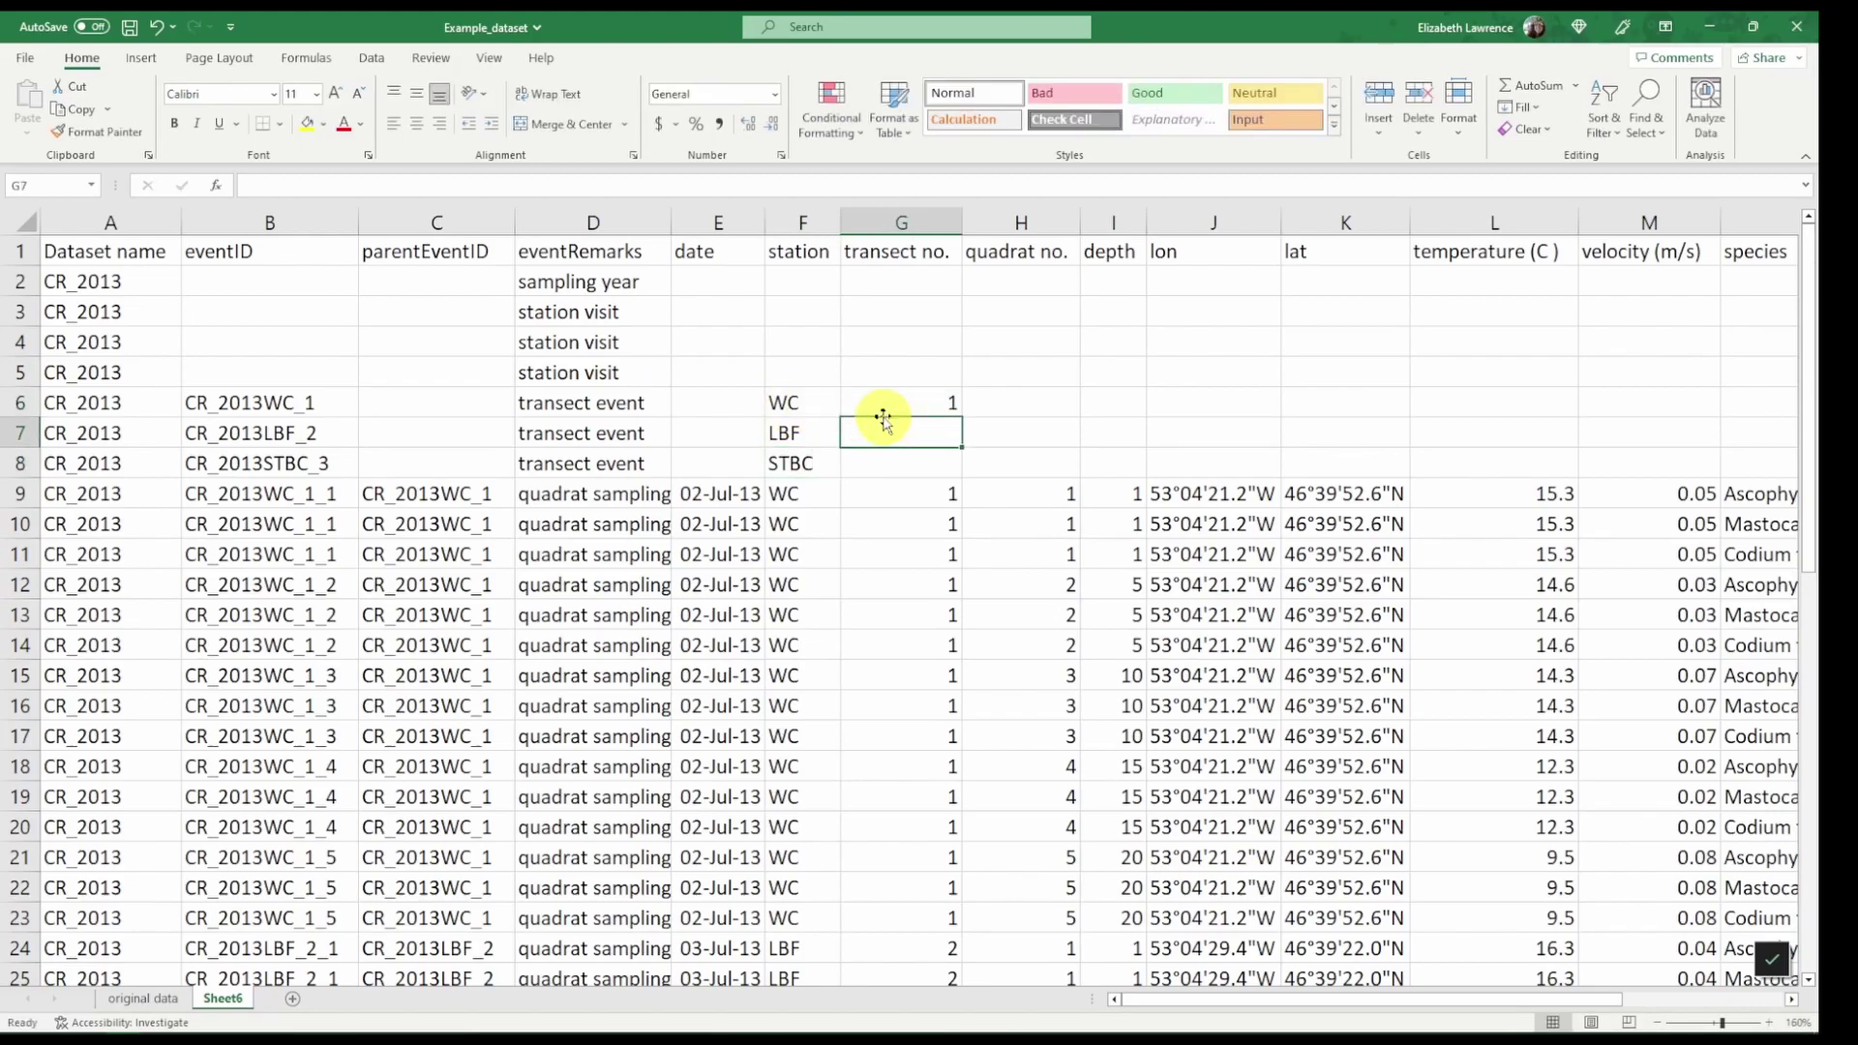
text(2)
key(Return)
text(3)
key(Left)
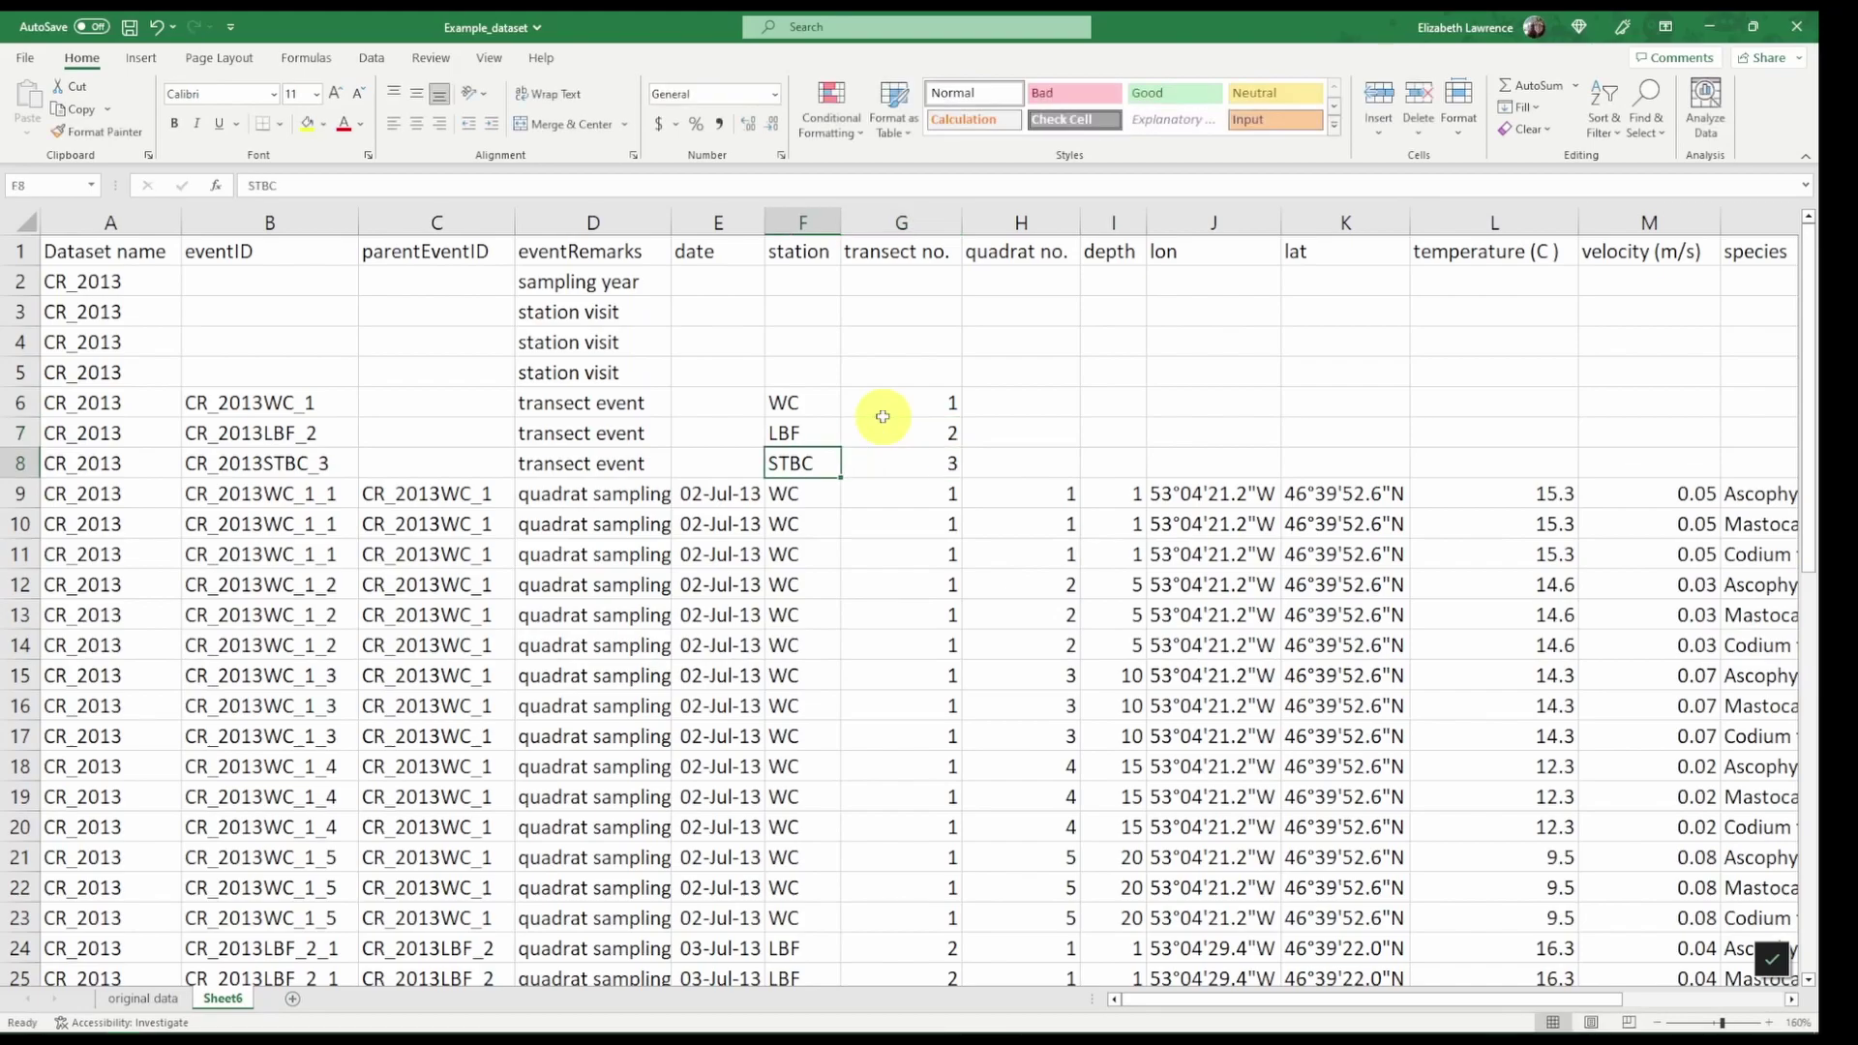
click(452, 397)
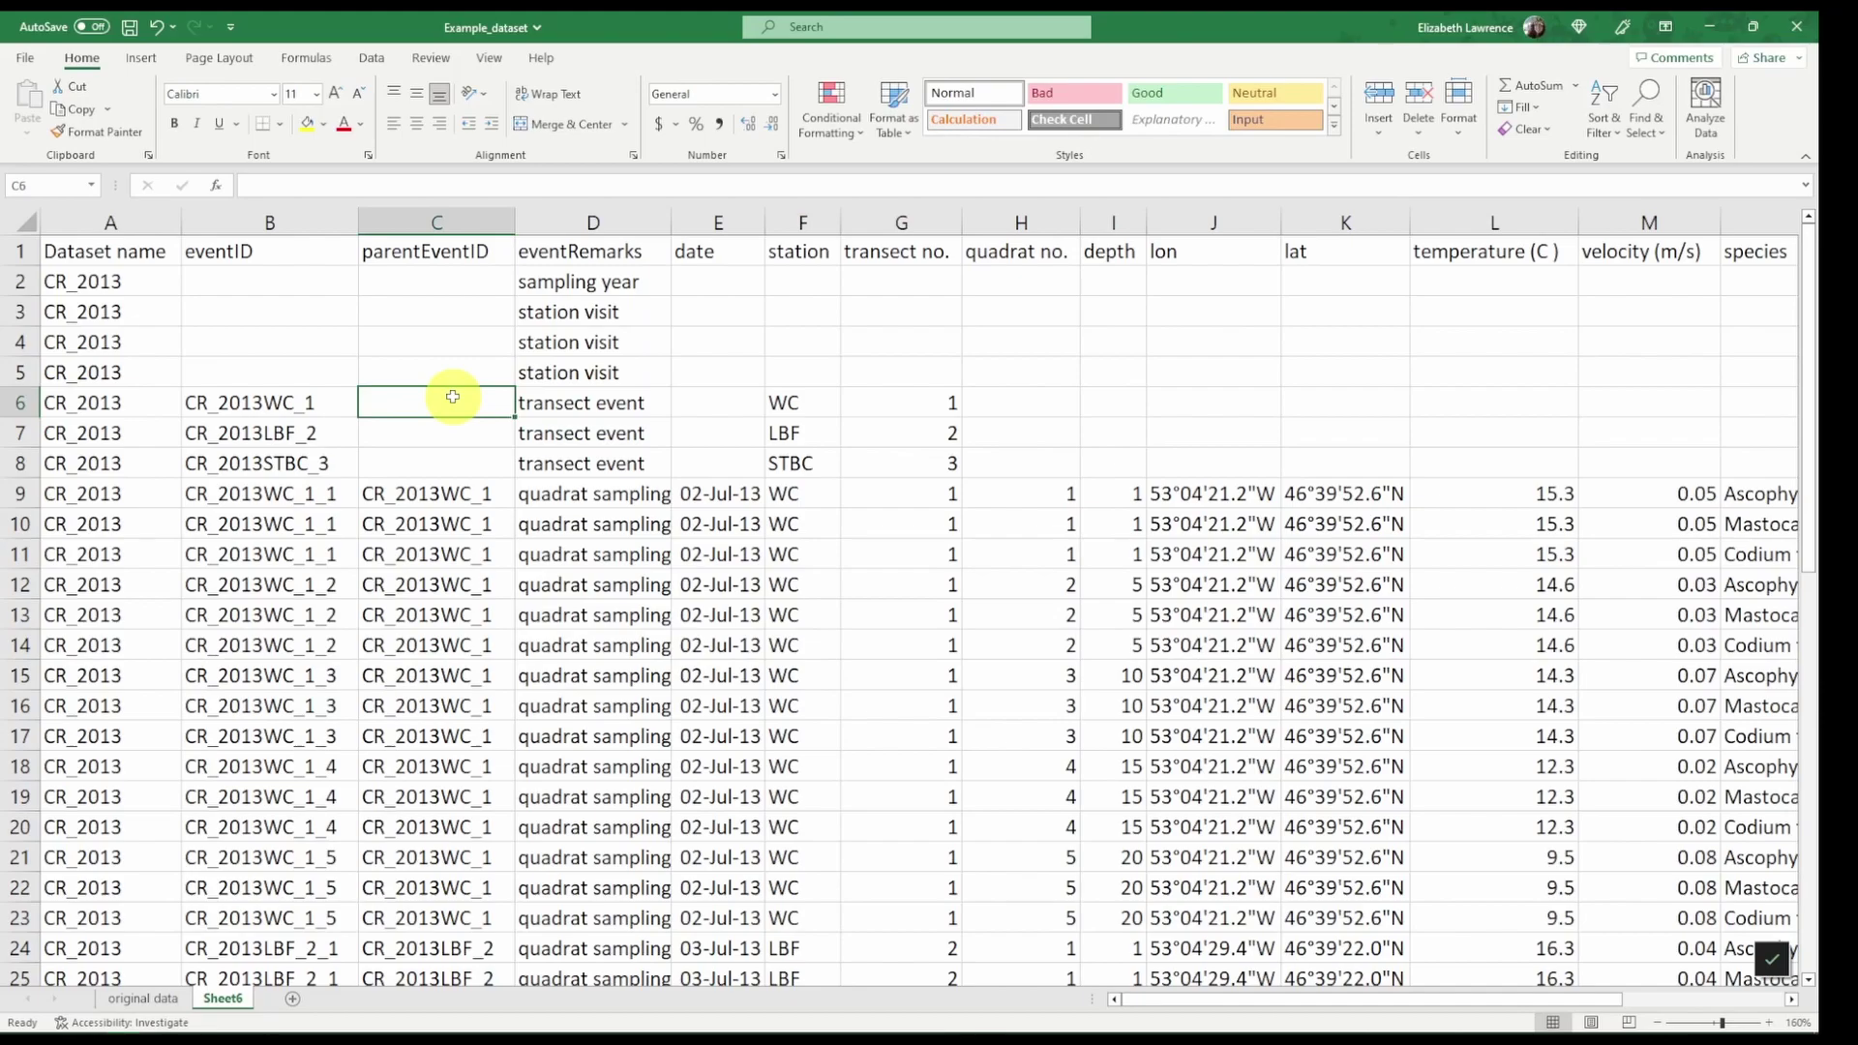
Step: Enter =CONCAT(A6,F6) in C6 and fill it down to C8
text(=co)
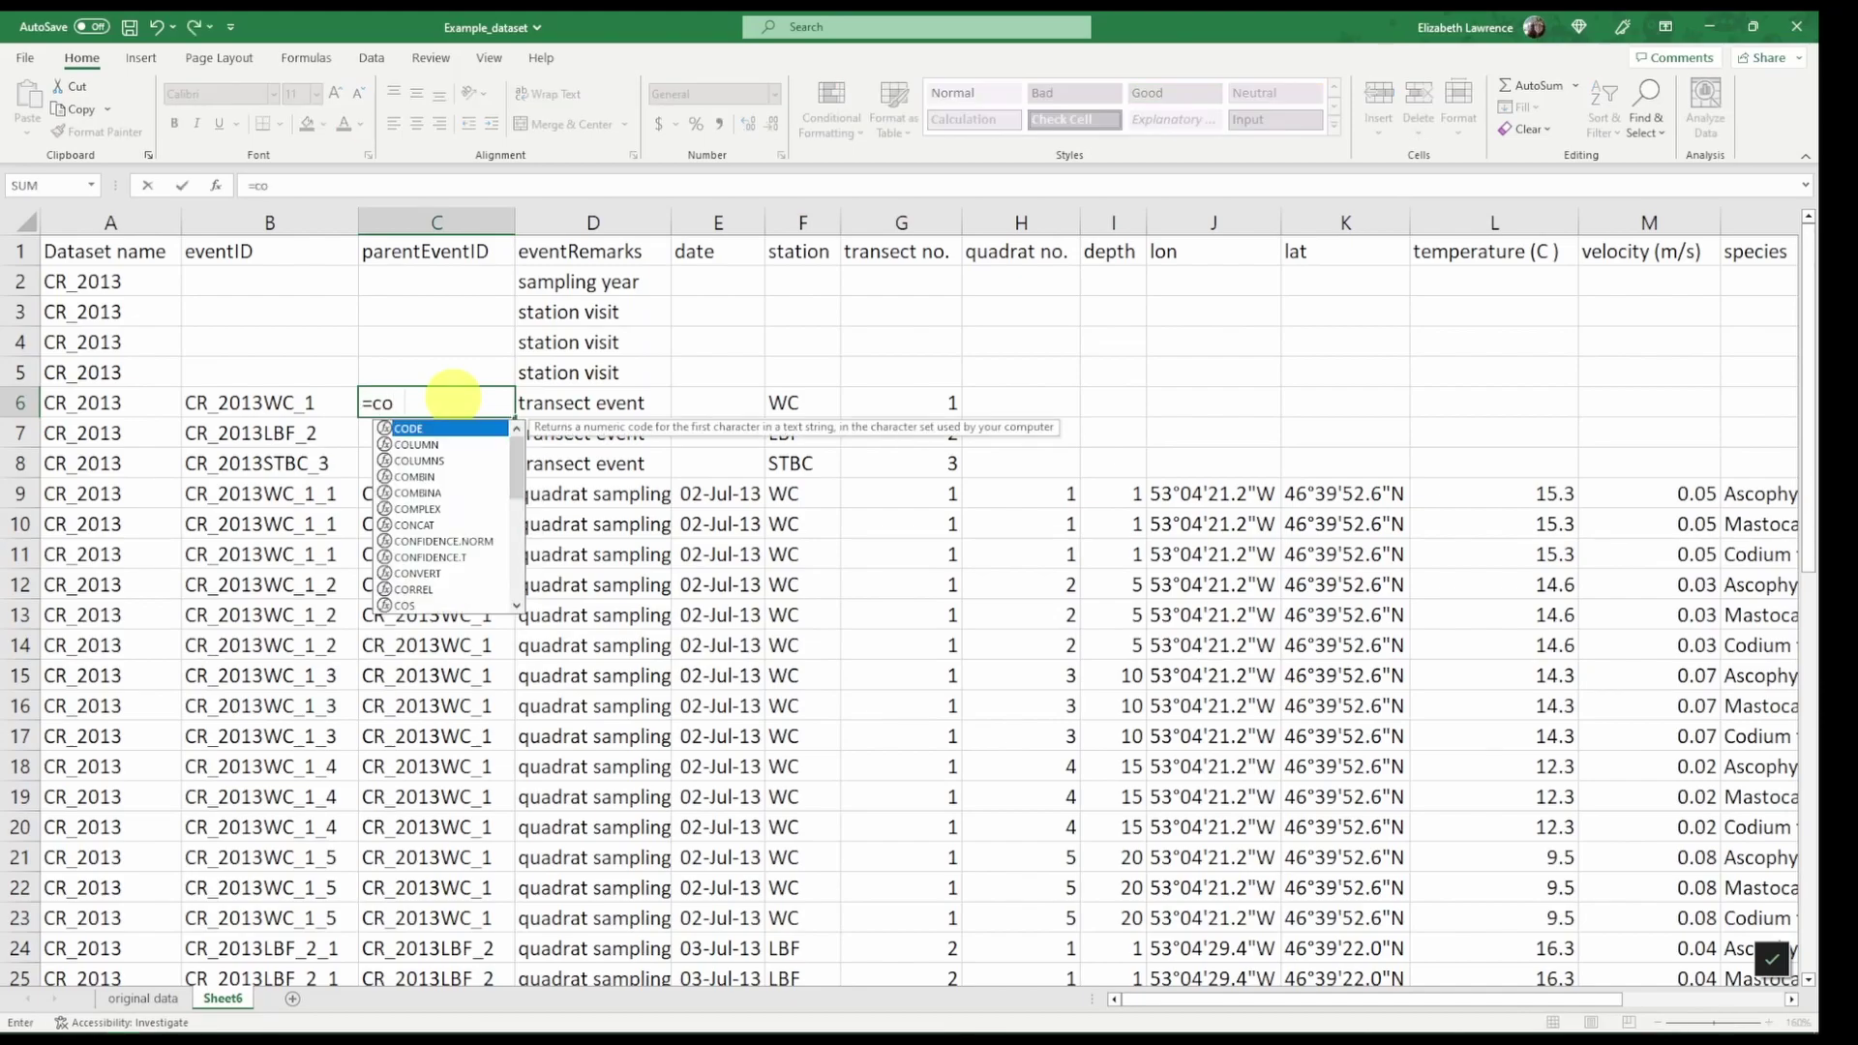
text(ncat()
key(BackSpace)
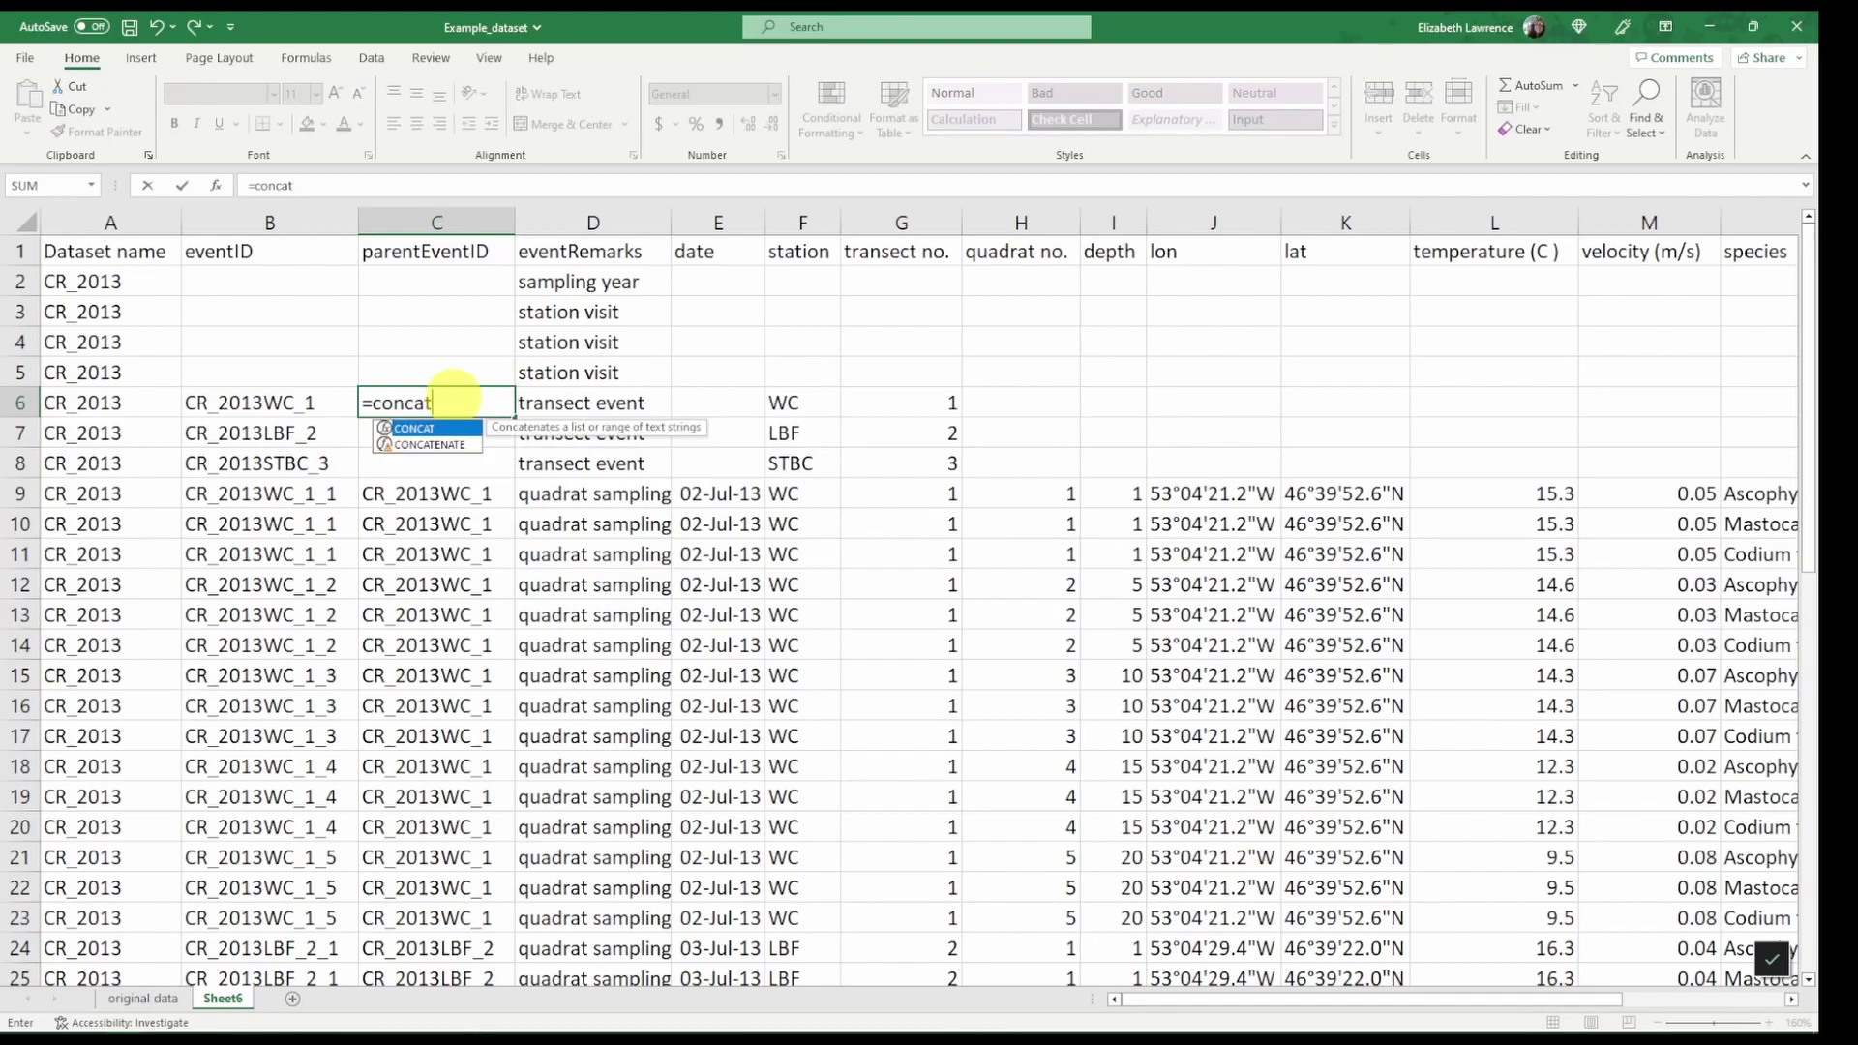
text(()
click(120, 403)
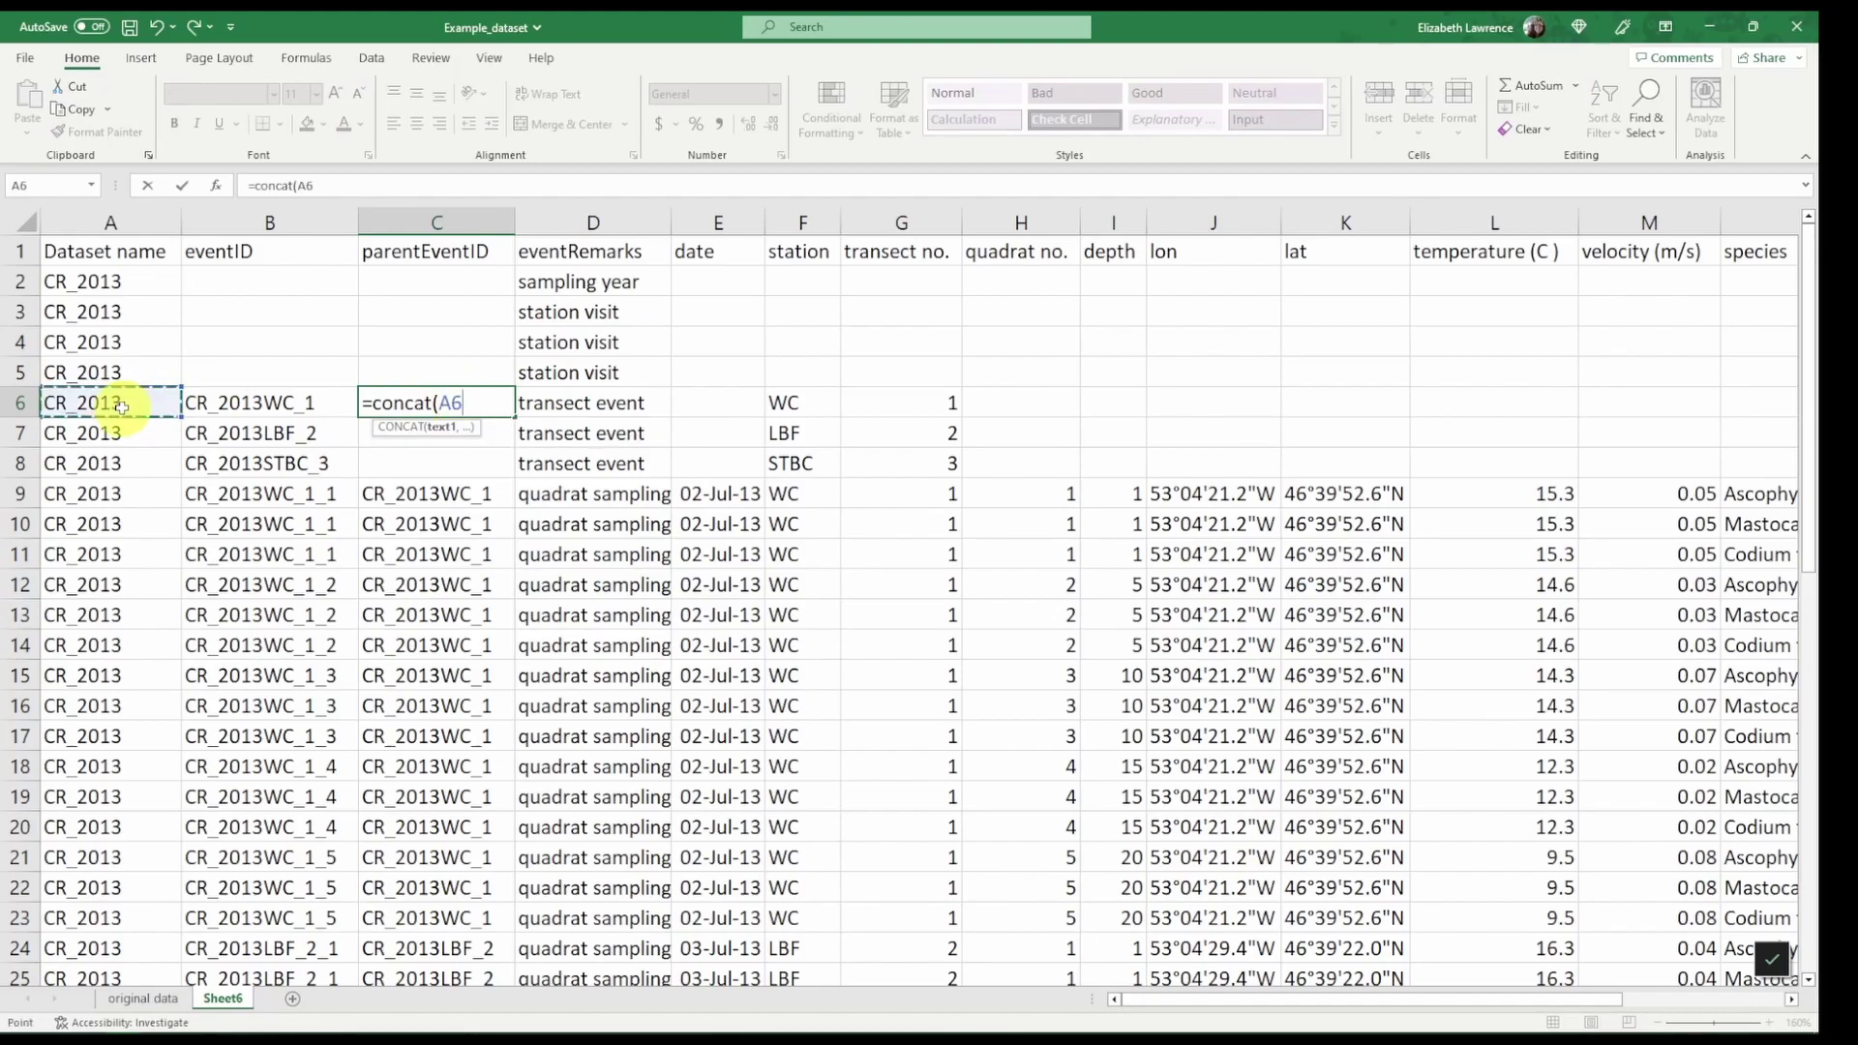
text(,)
click(779, 410)
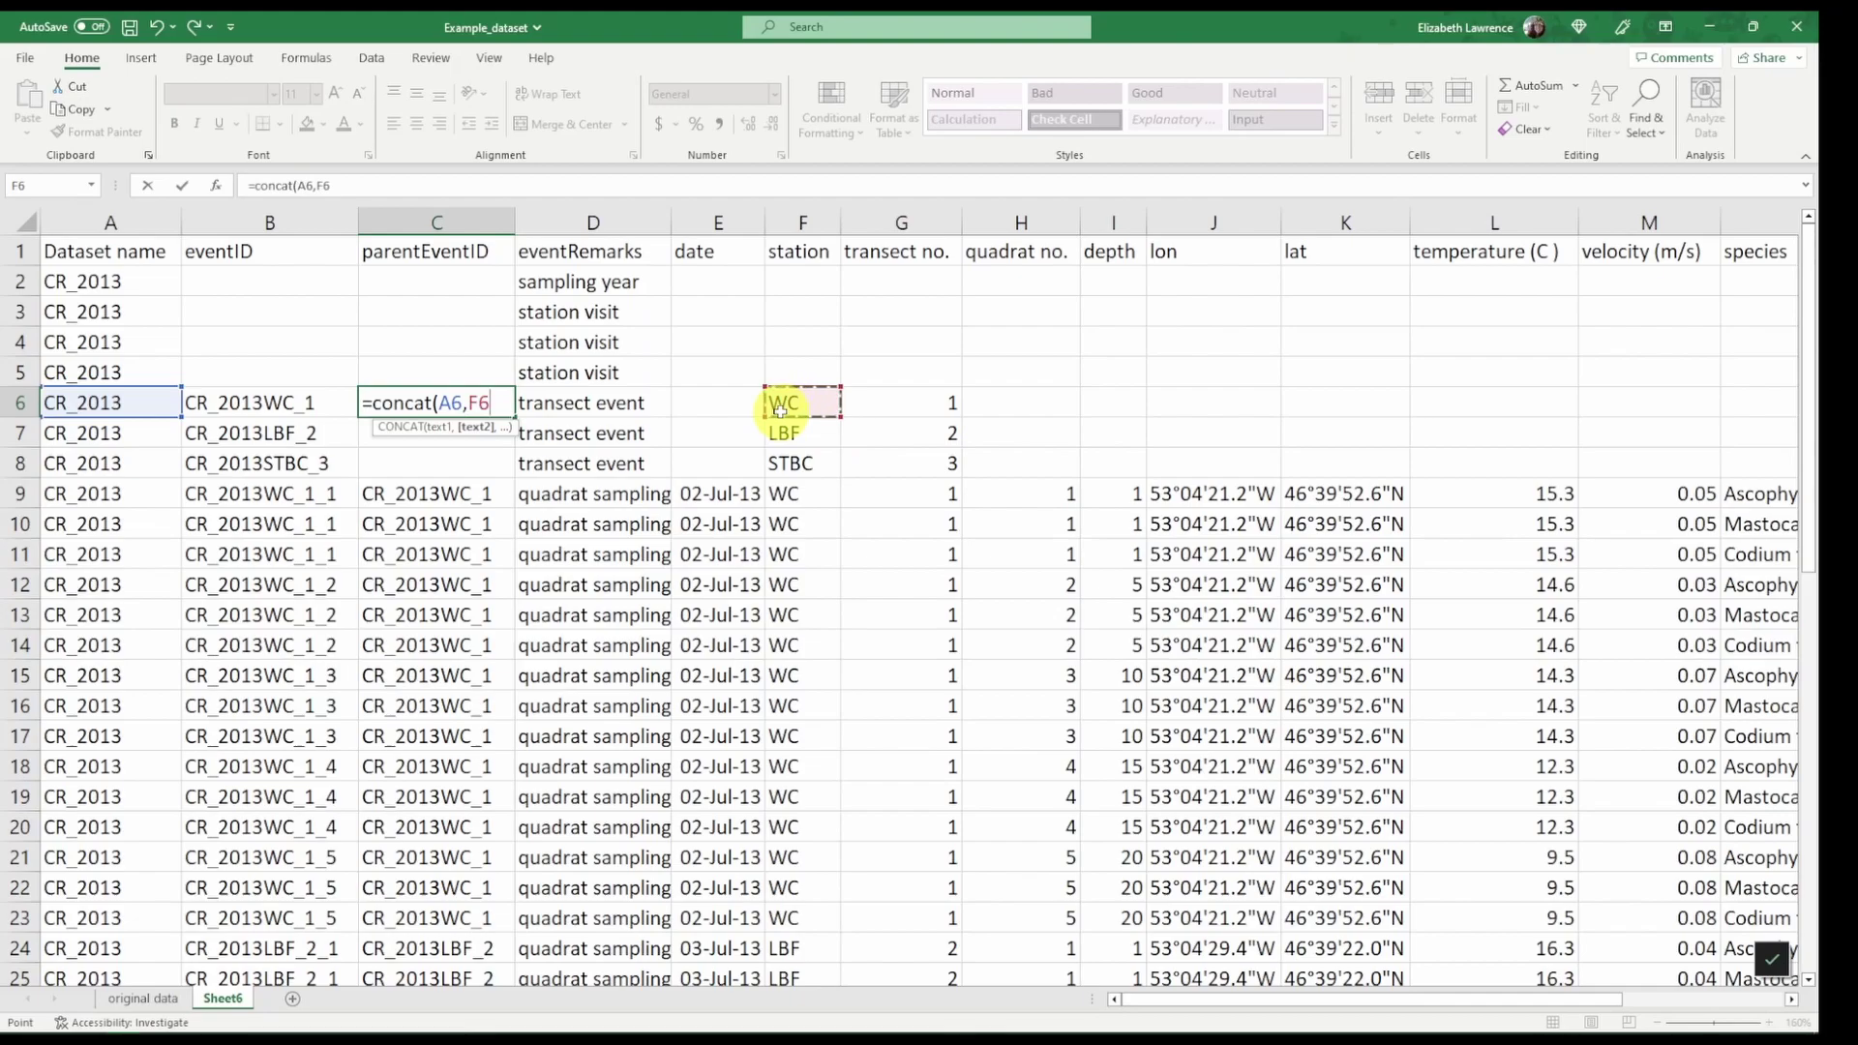
key(Return)
click(444, 403)
double_click(514, 417)
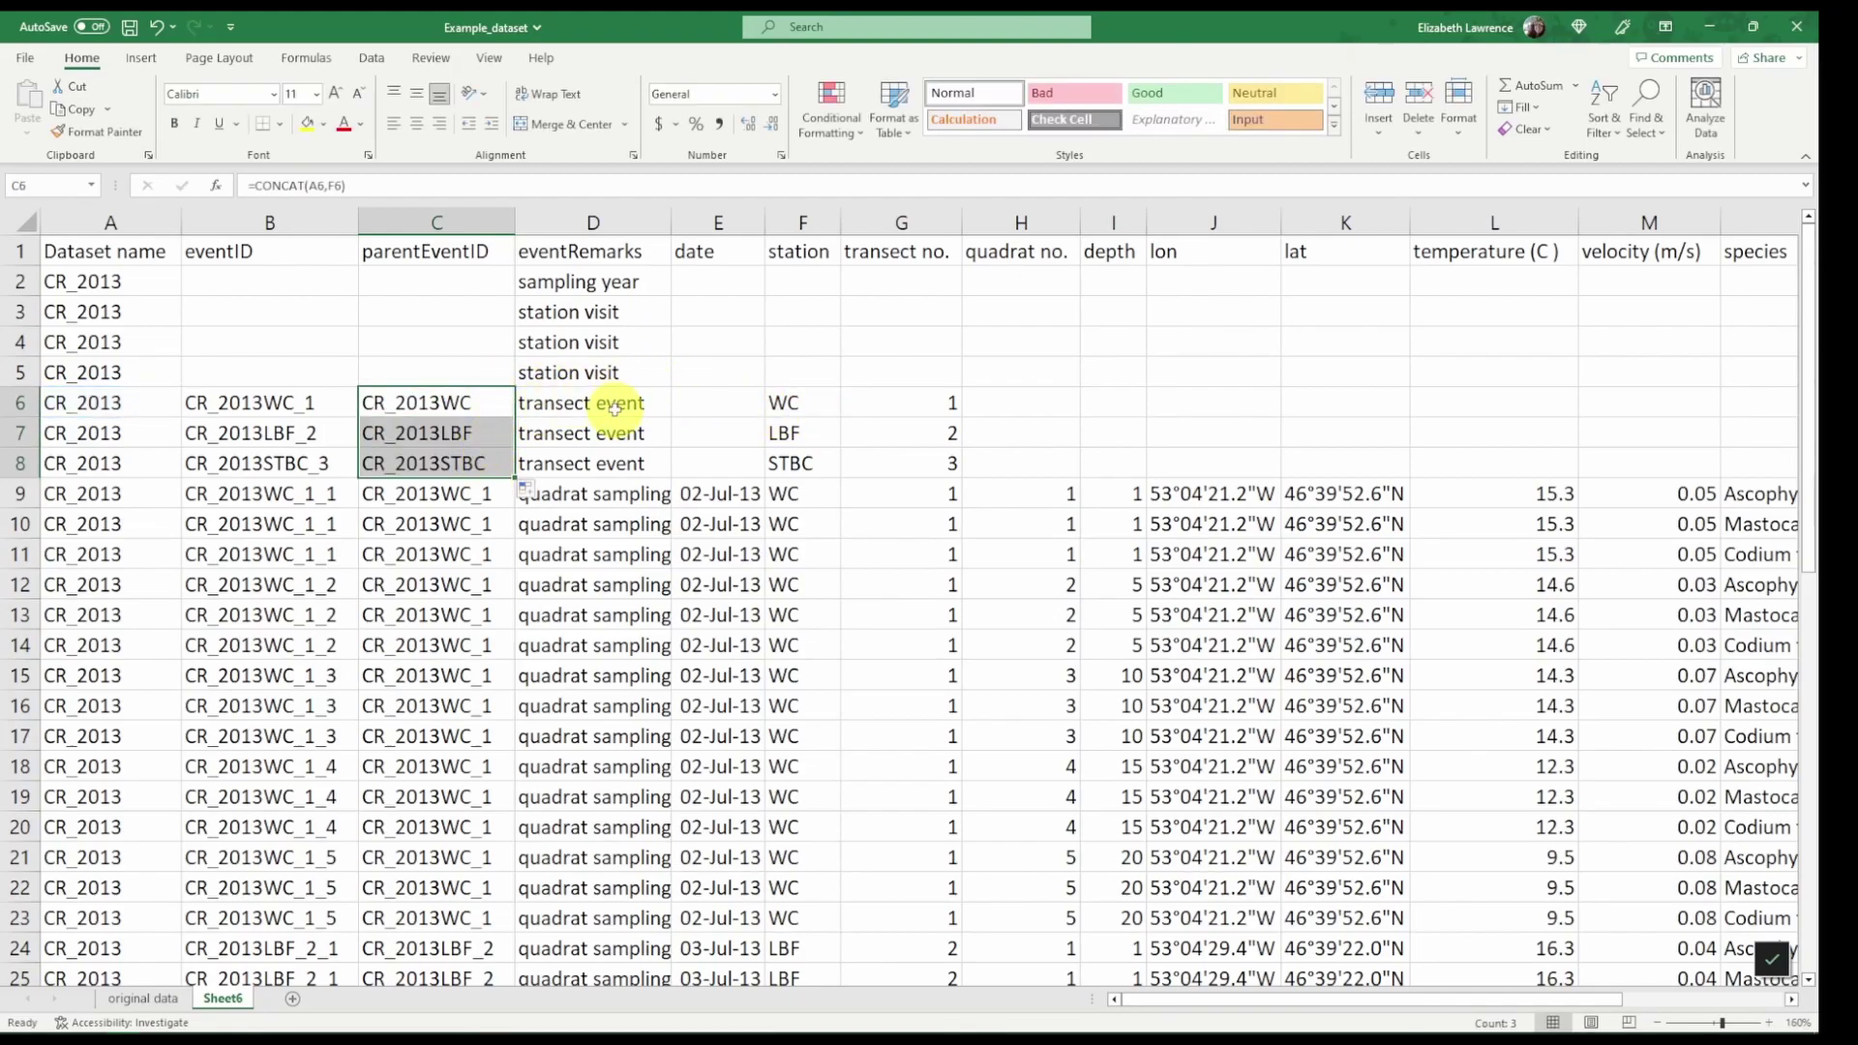
Step: Copy the C6:C8 results into B3, then undo that paste after it produced #REF! errors
key(ctrl+c)
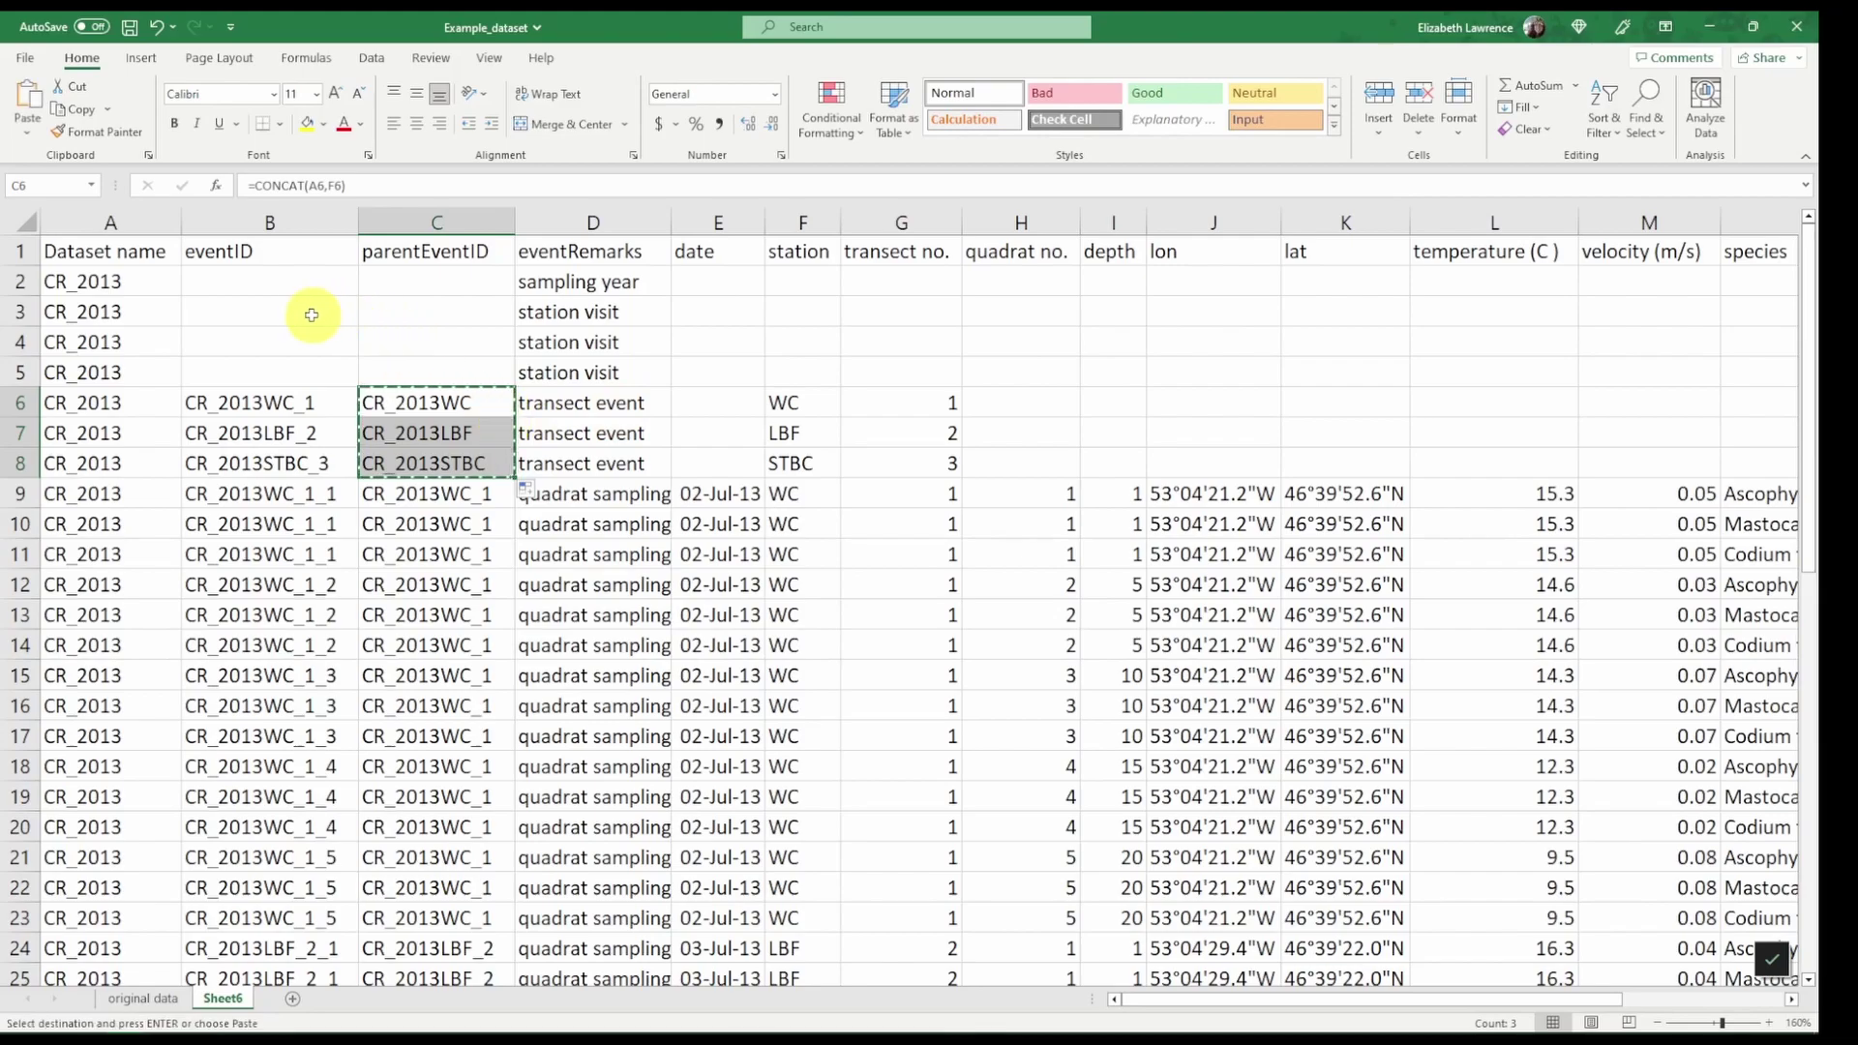
click(299, 311)
key(ctrl+v)
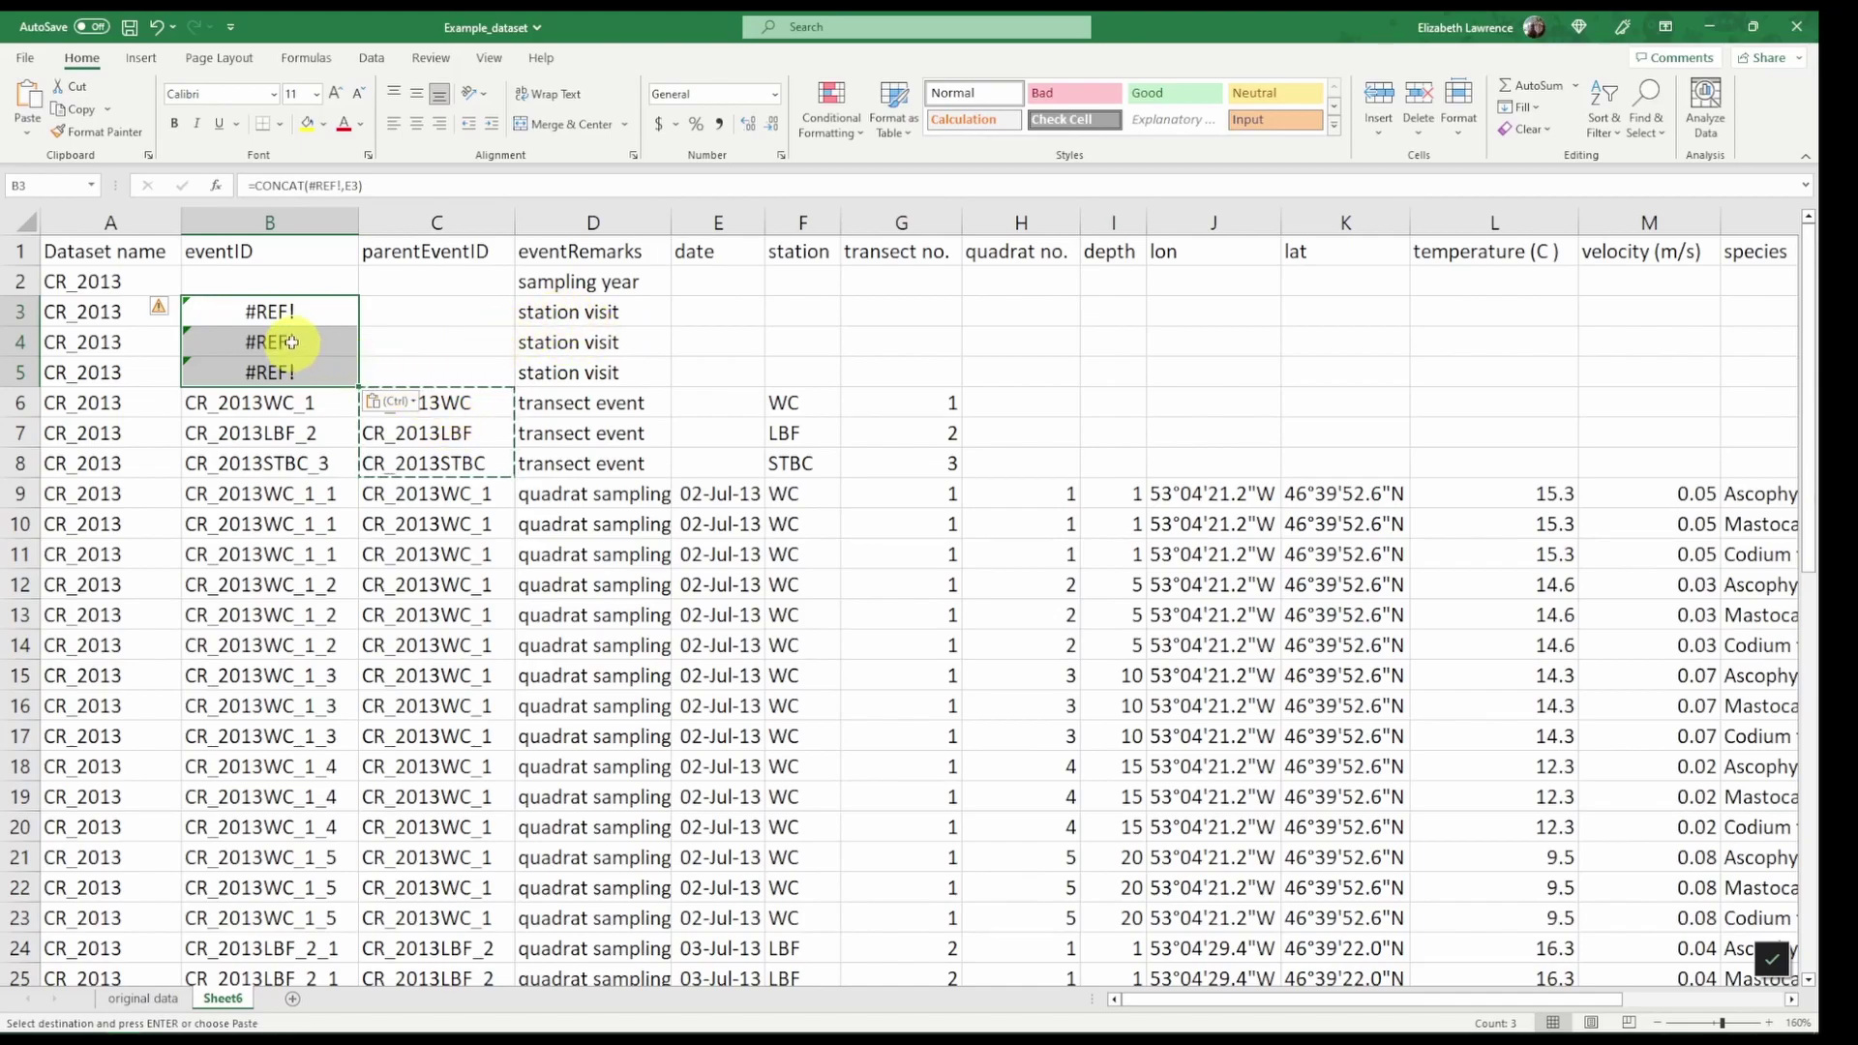
key(ctrl+z)
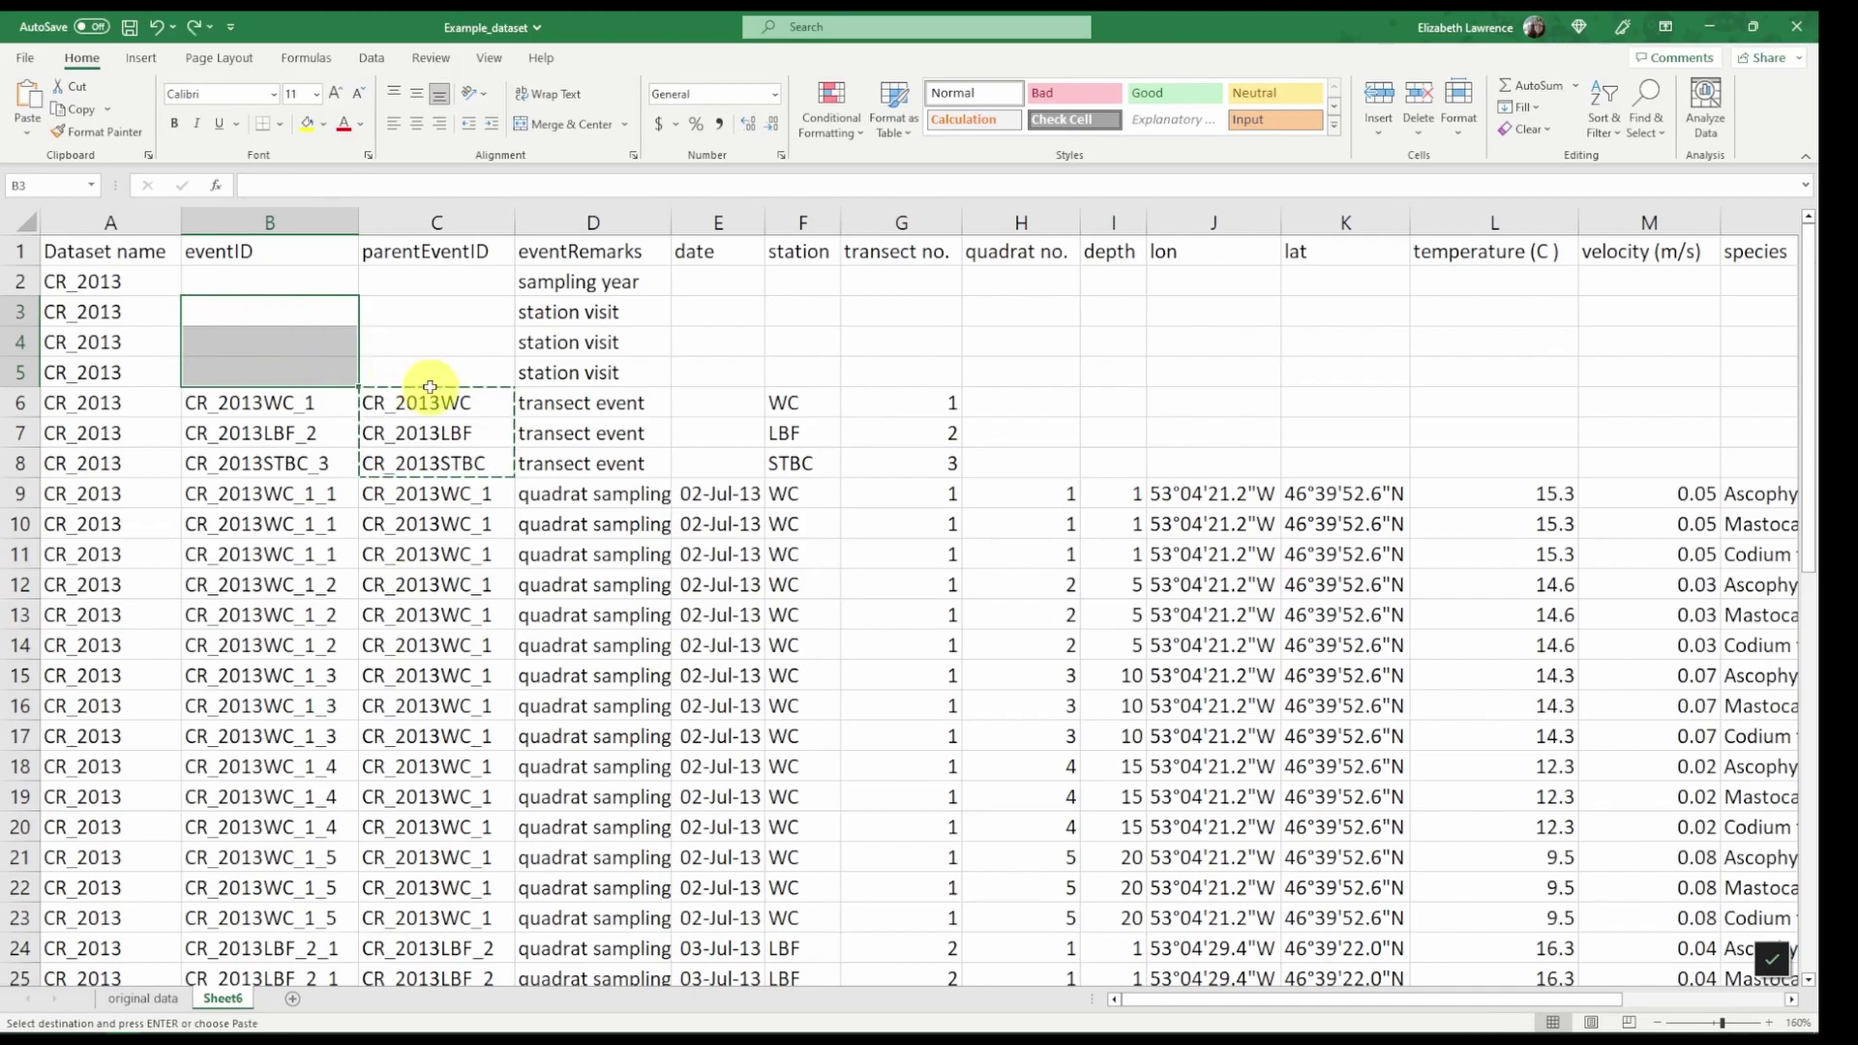
Step: Replace the C6:C8 formulas with their values using Paste Values
click(477, 403)
drag(465, 401, 469, 464)
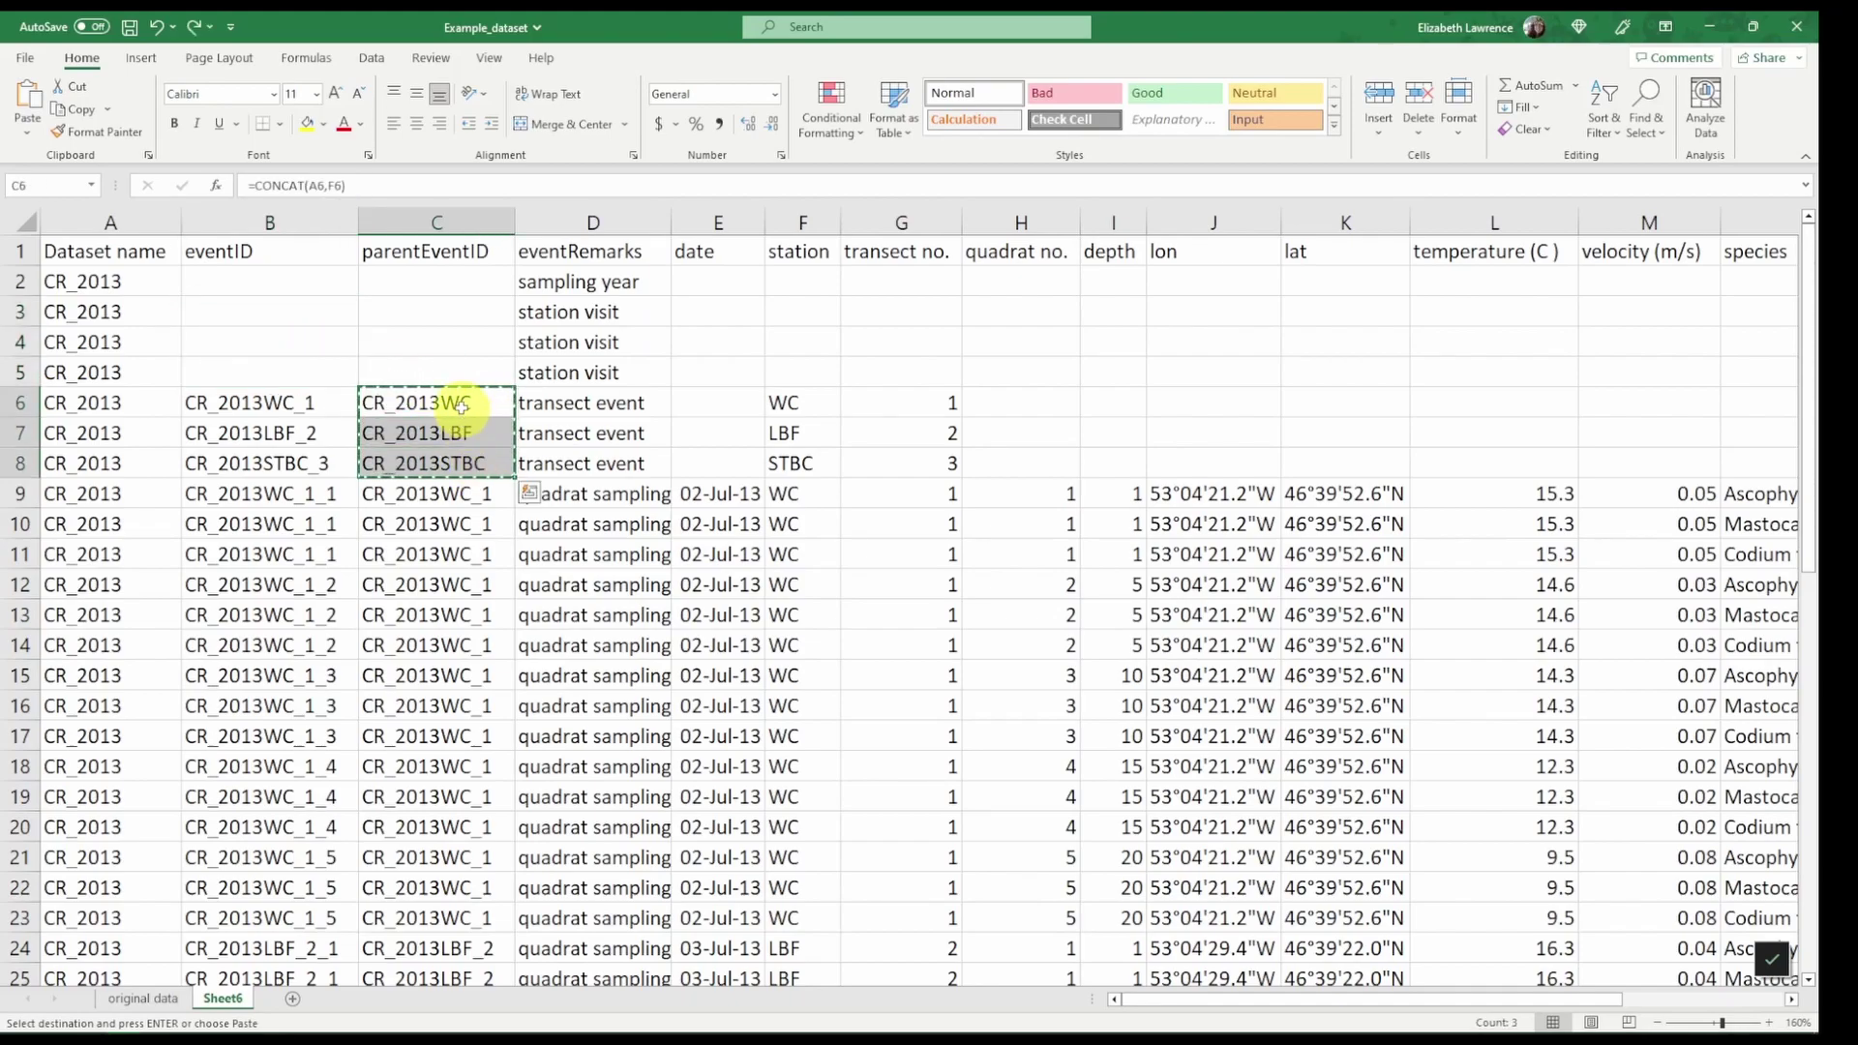
right_click(468, 407)
click(514, 478)
right_click(463, 404)
click(538, 539)
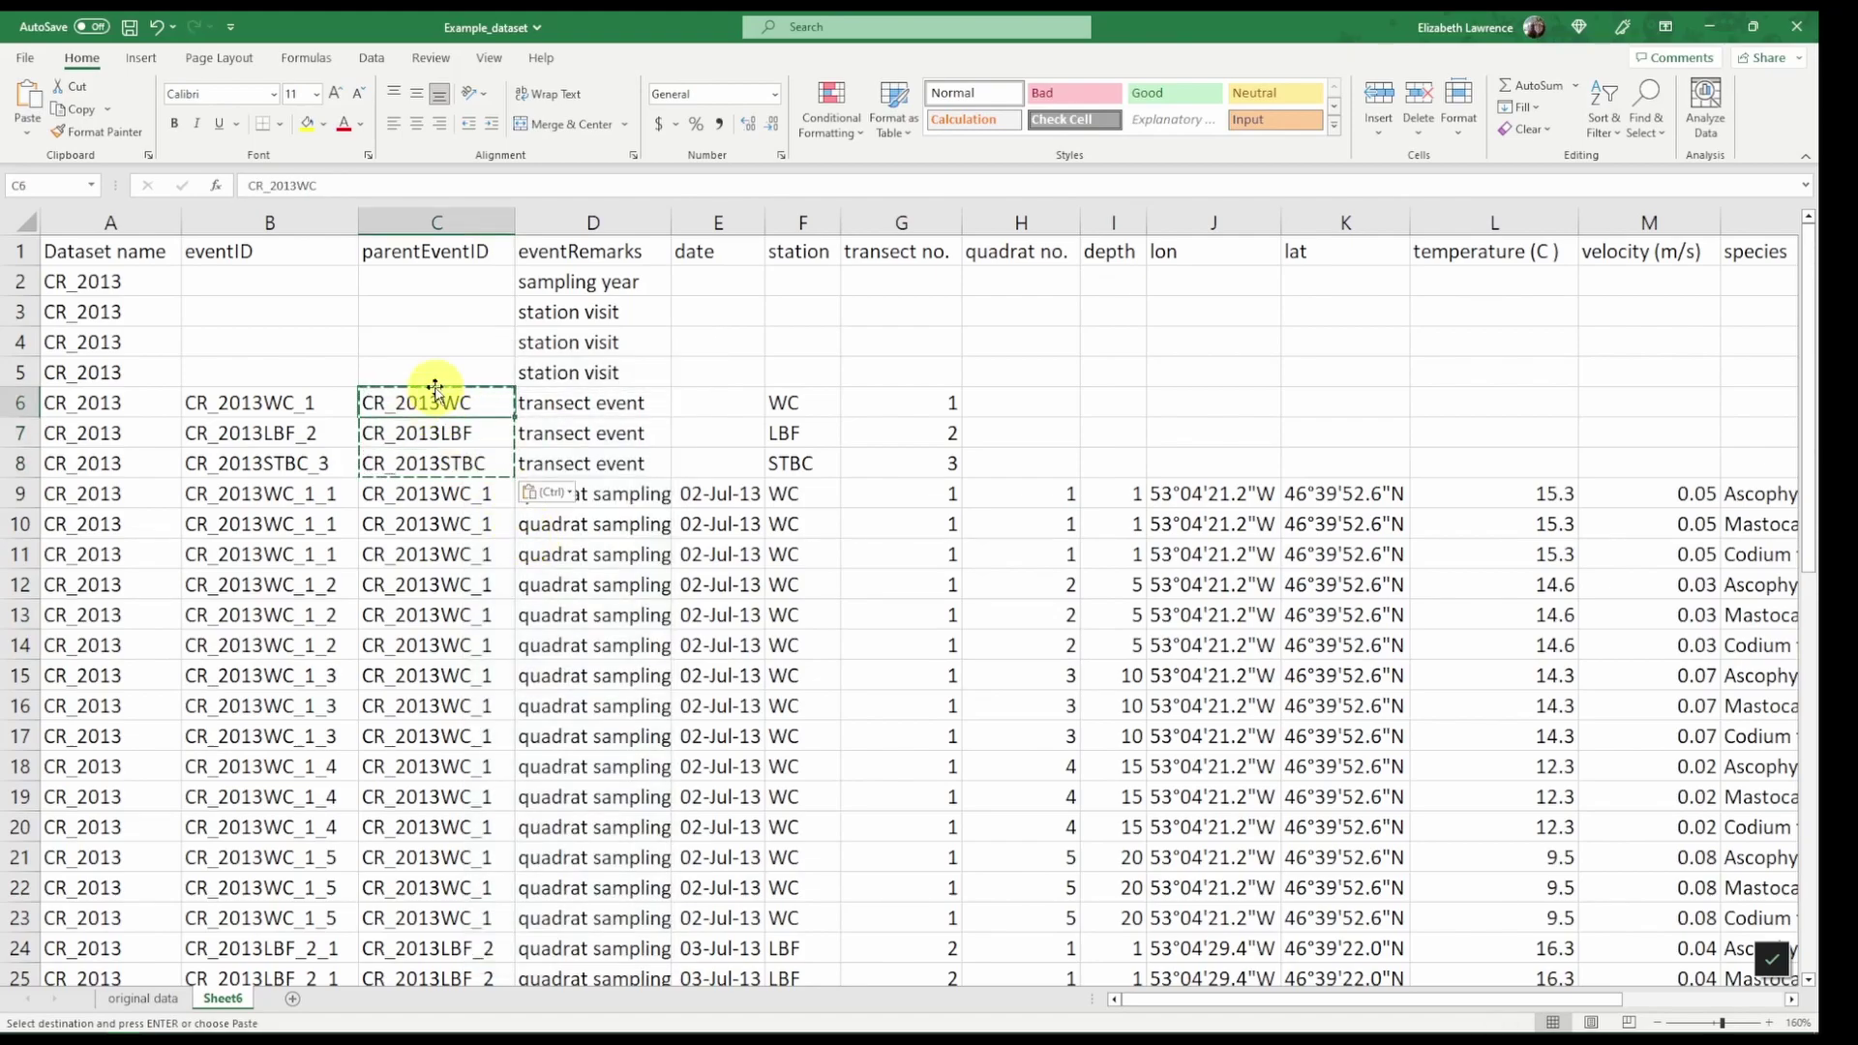
Step: Paste CR_2013WC, CR_2013LBF and CR_2013STBC from C6:C8 into B3:B5 as station-visit eventIDs
drag(475, 398, 488, 462)
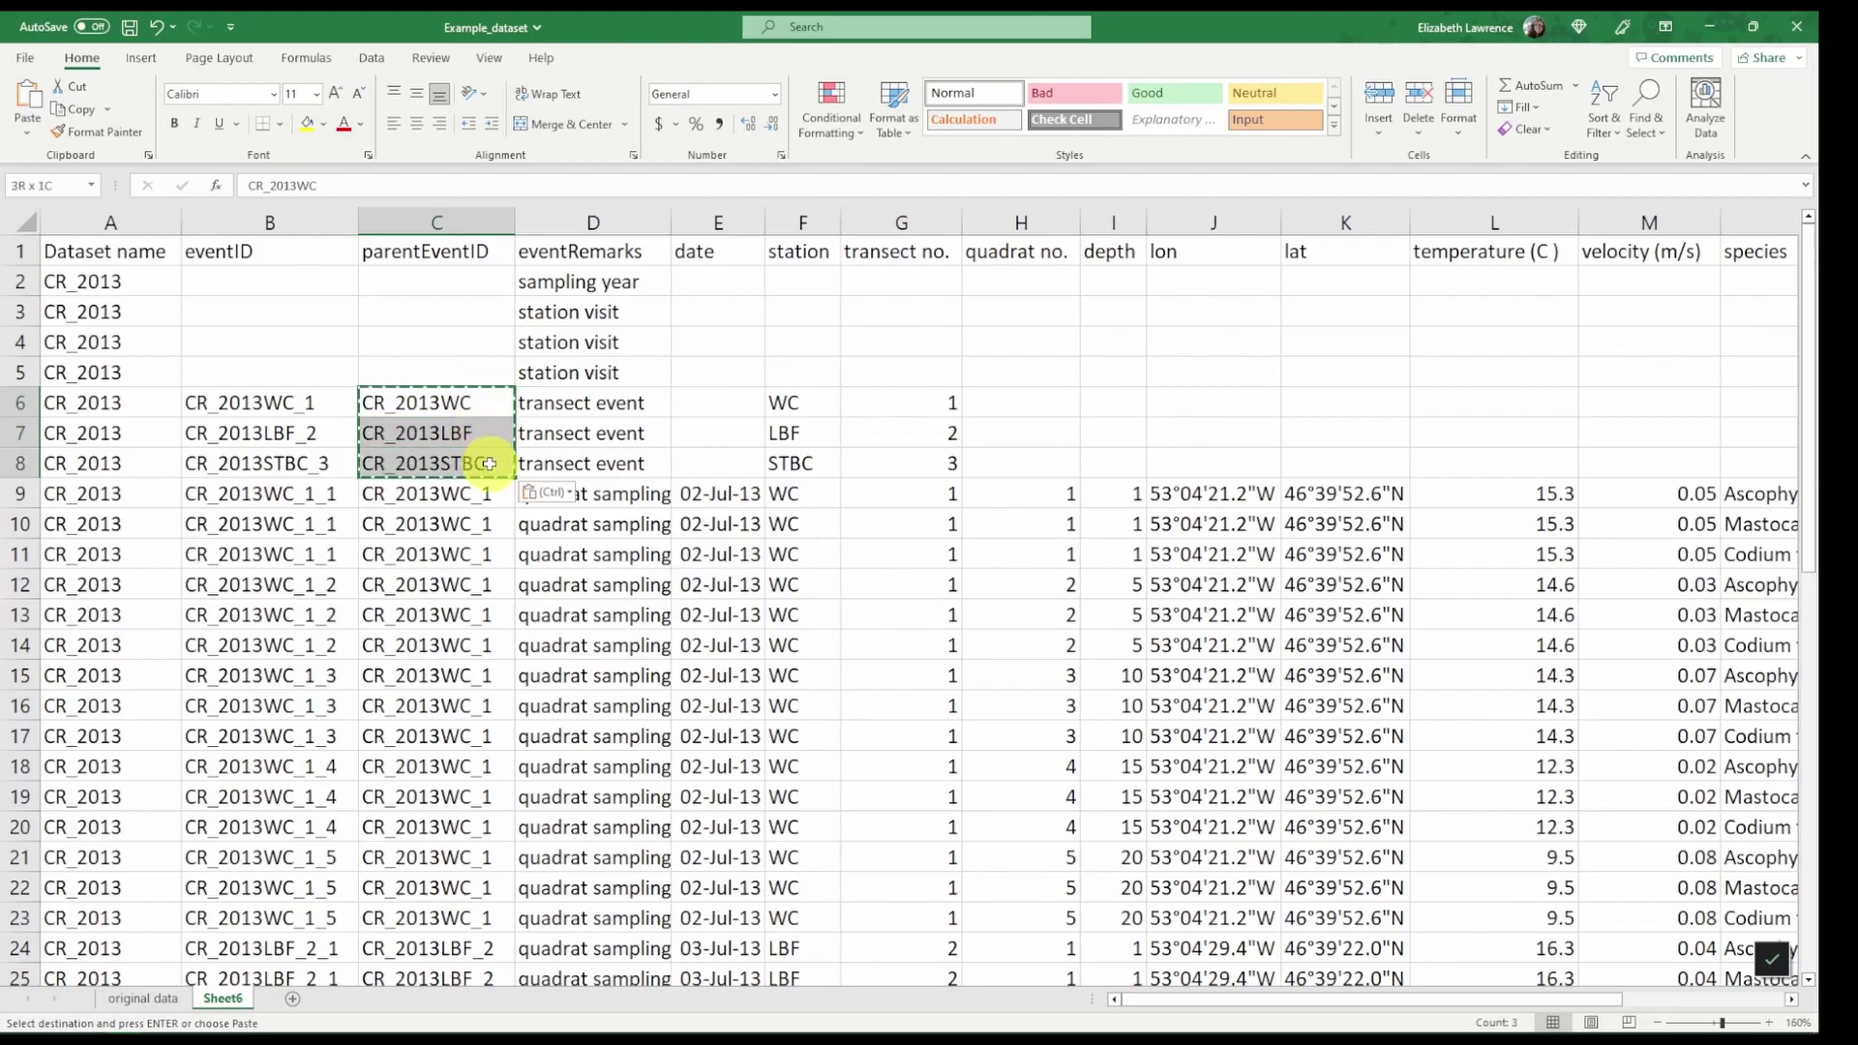
click(249, 314)
key(ctrl+v)
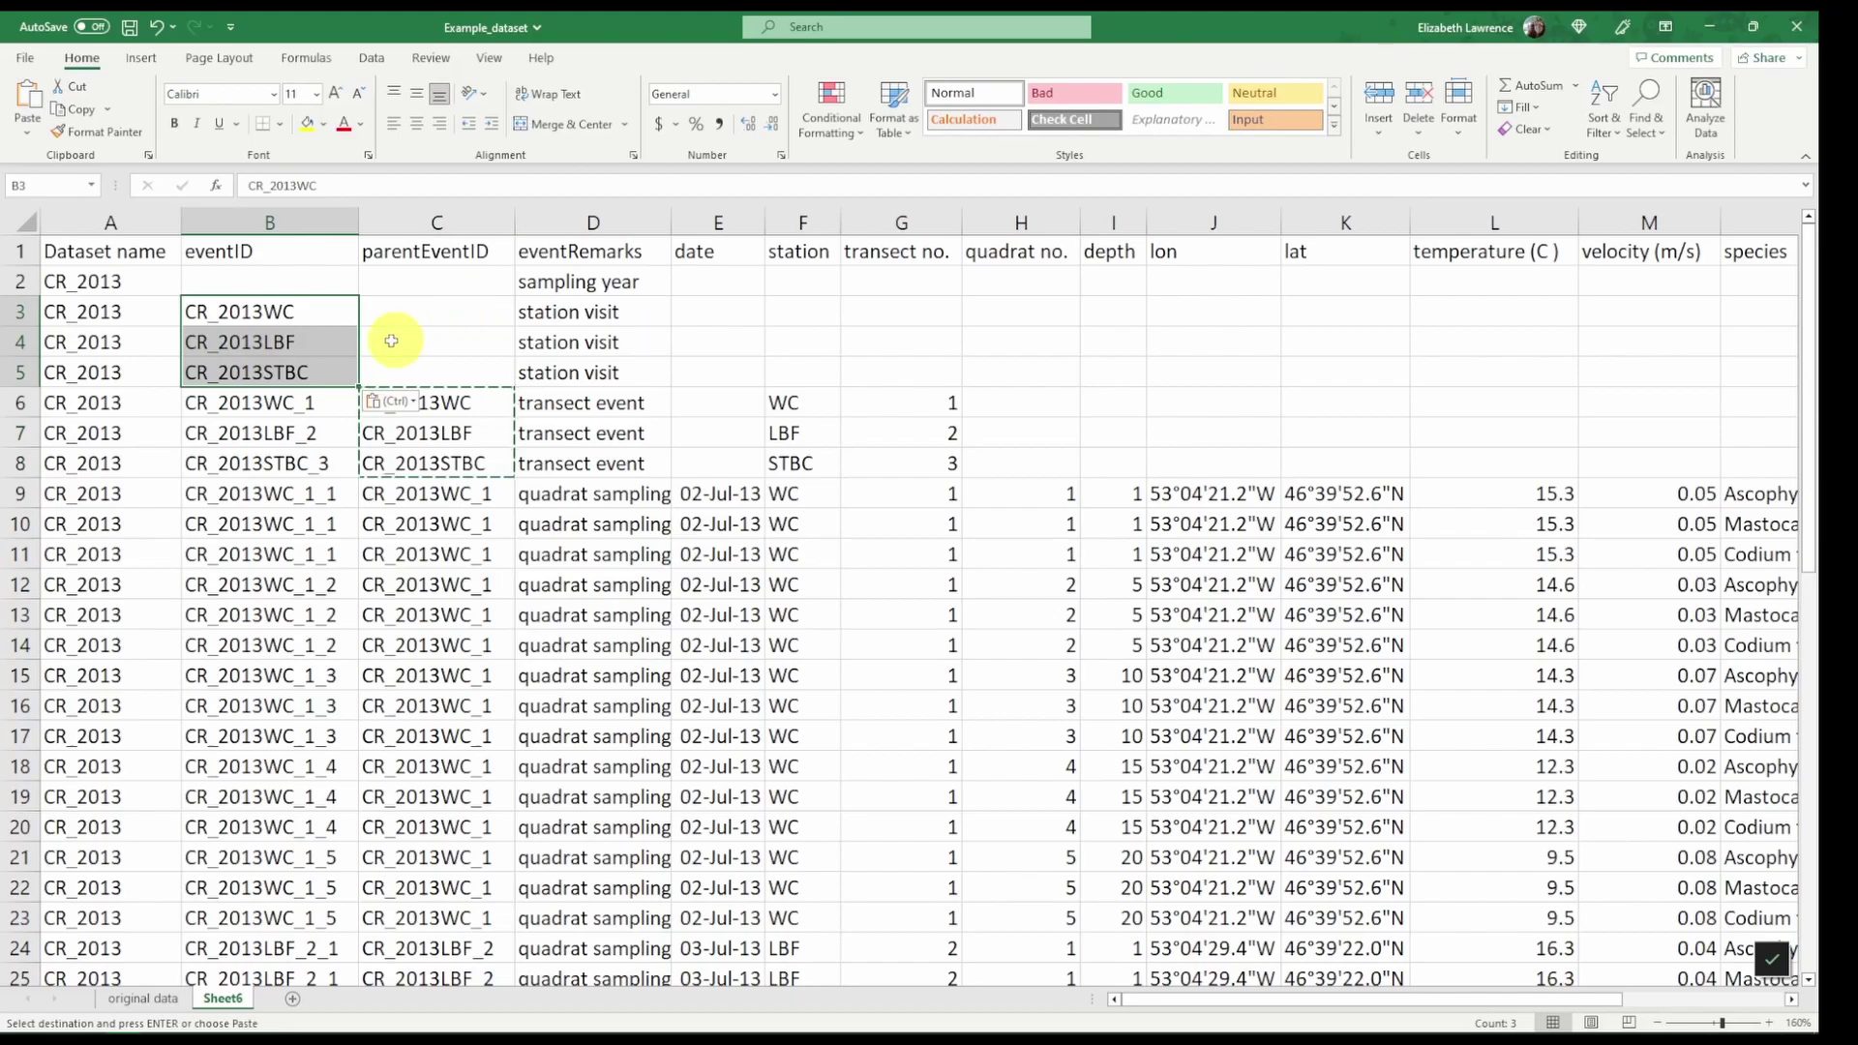
click(547, 312)
click(404, 313)
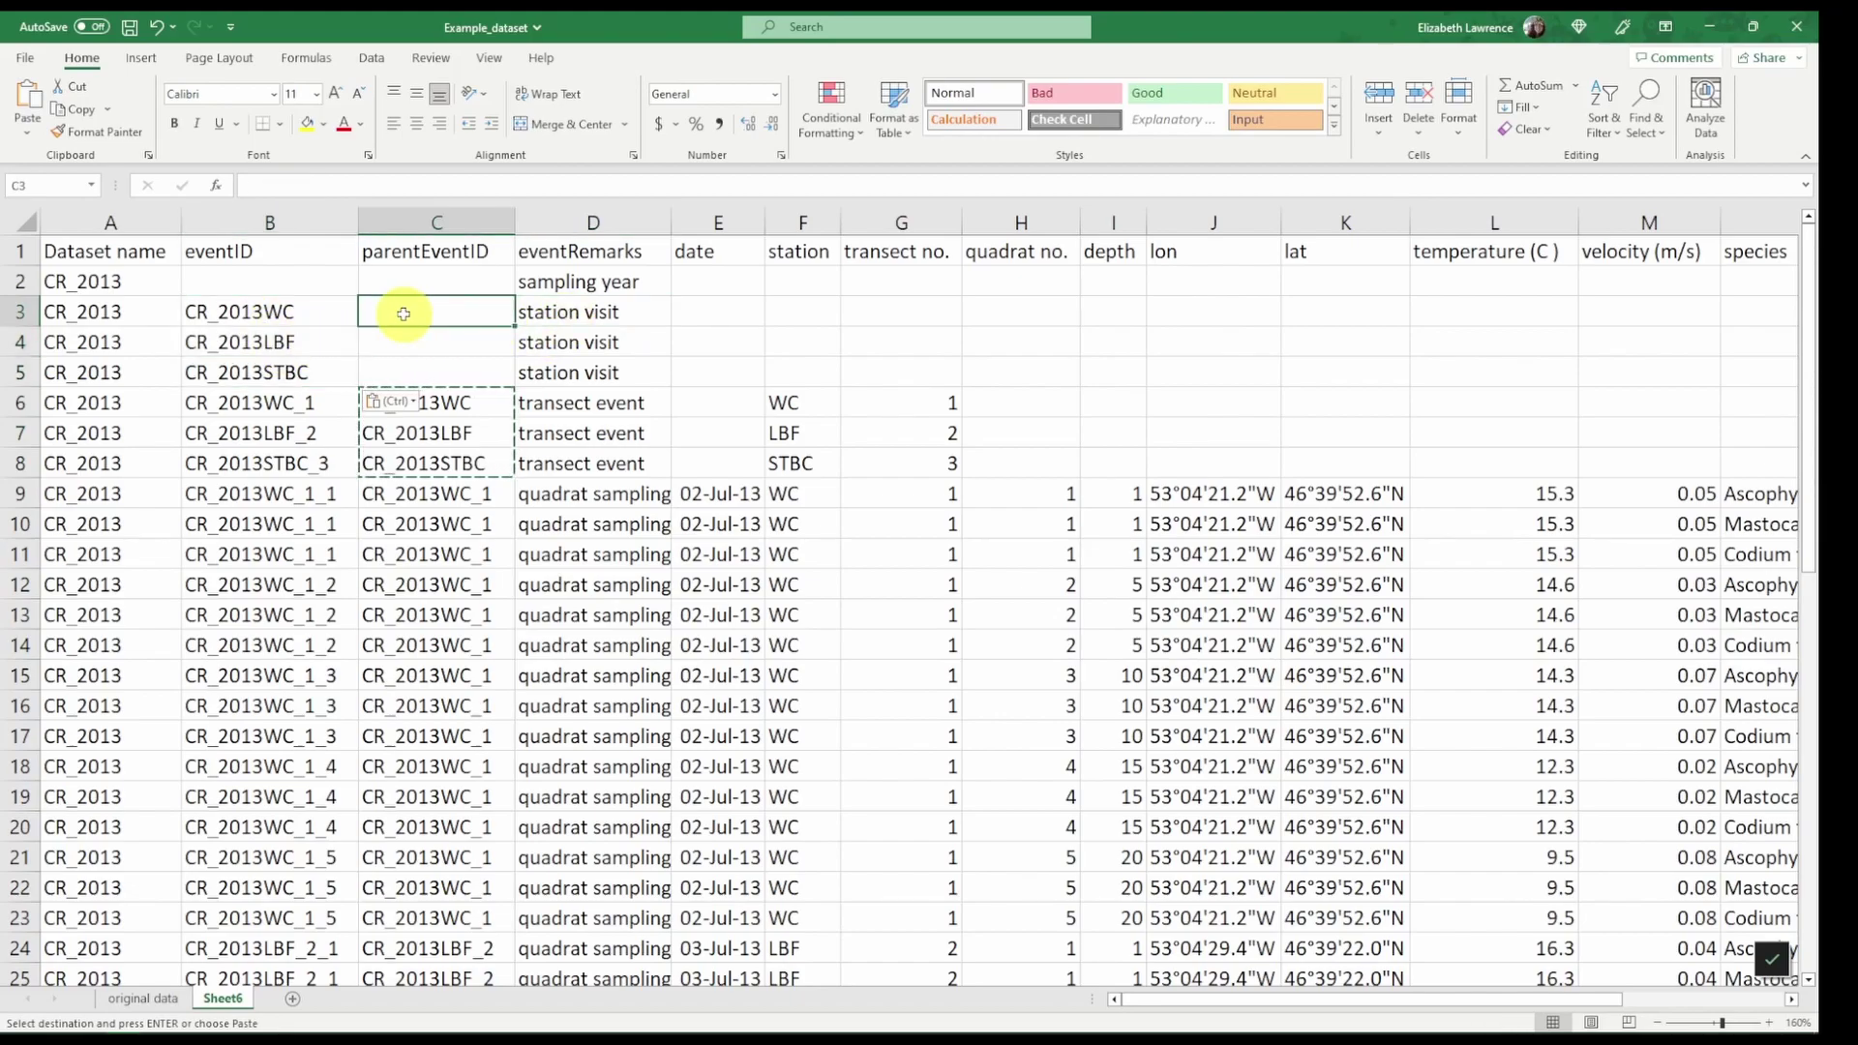
key(Escape)
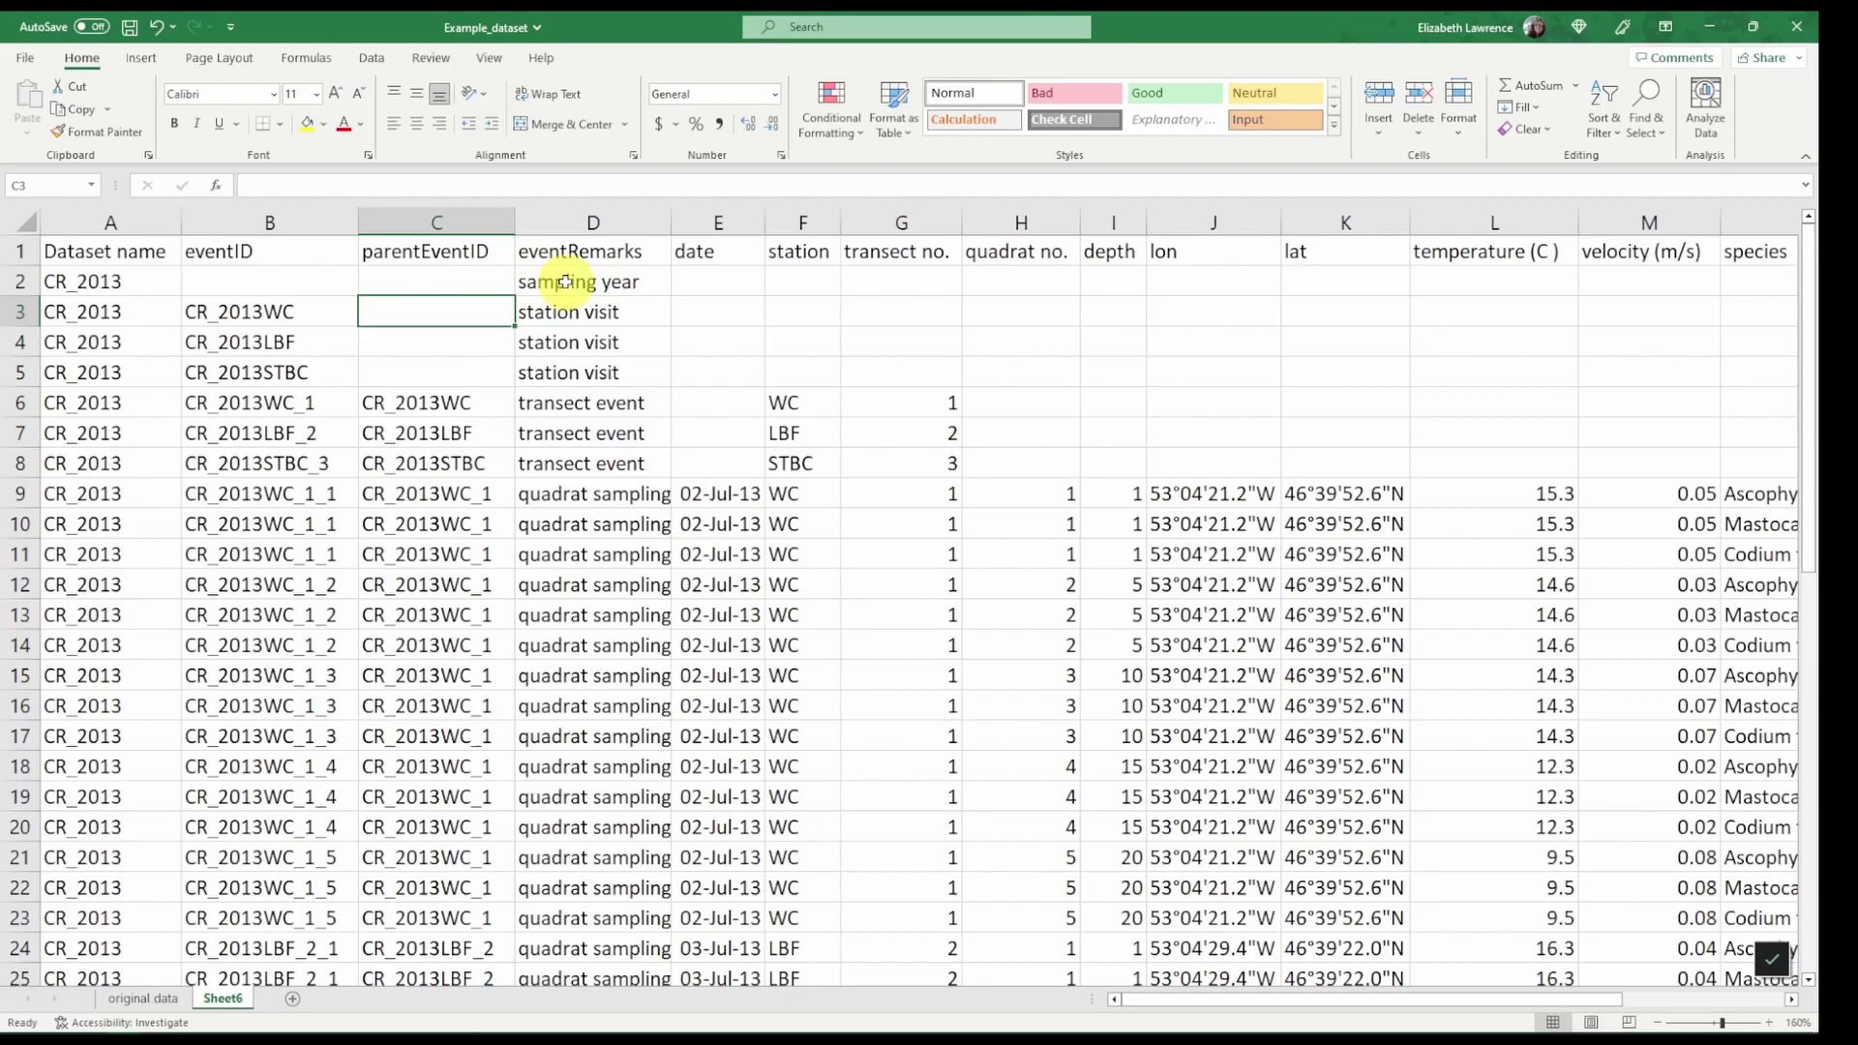
Step: Copy CR_2013 from A2 into C3:C5 as the station-visit parentEventIDs
click(131, 282)
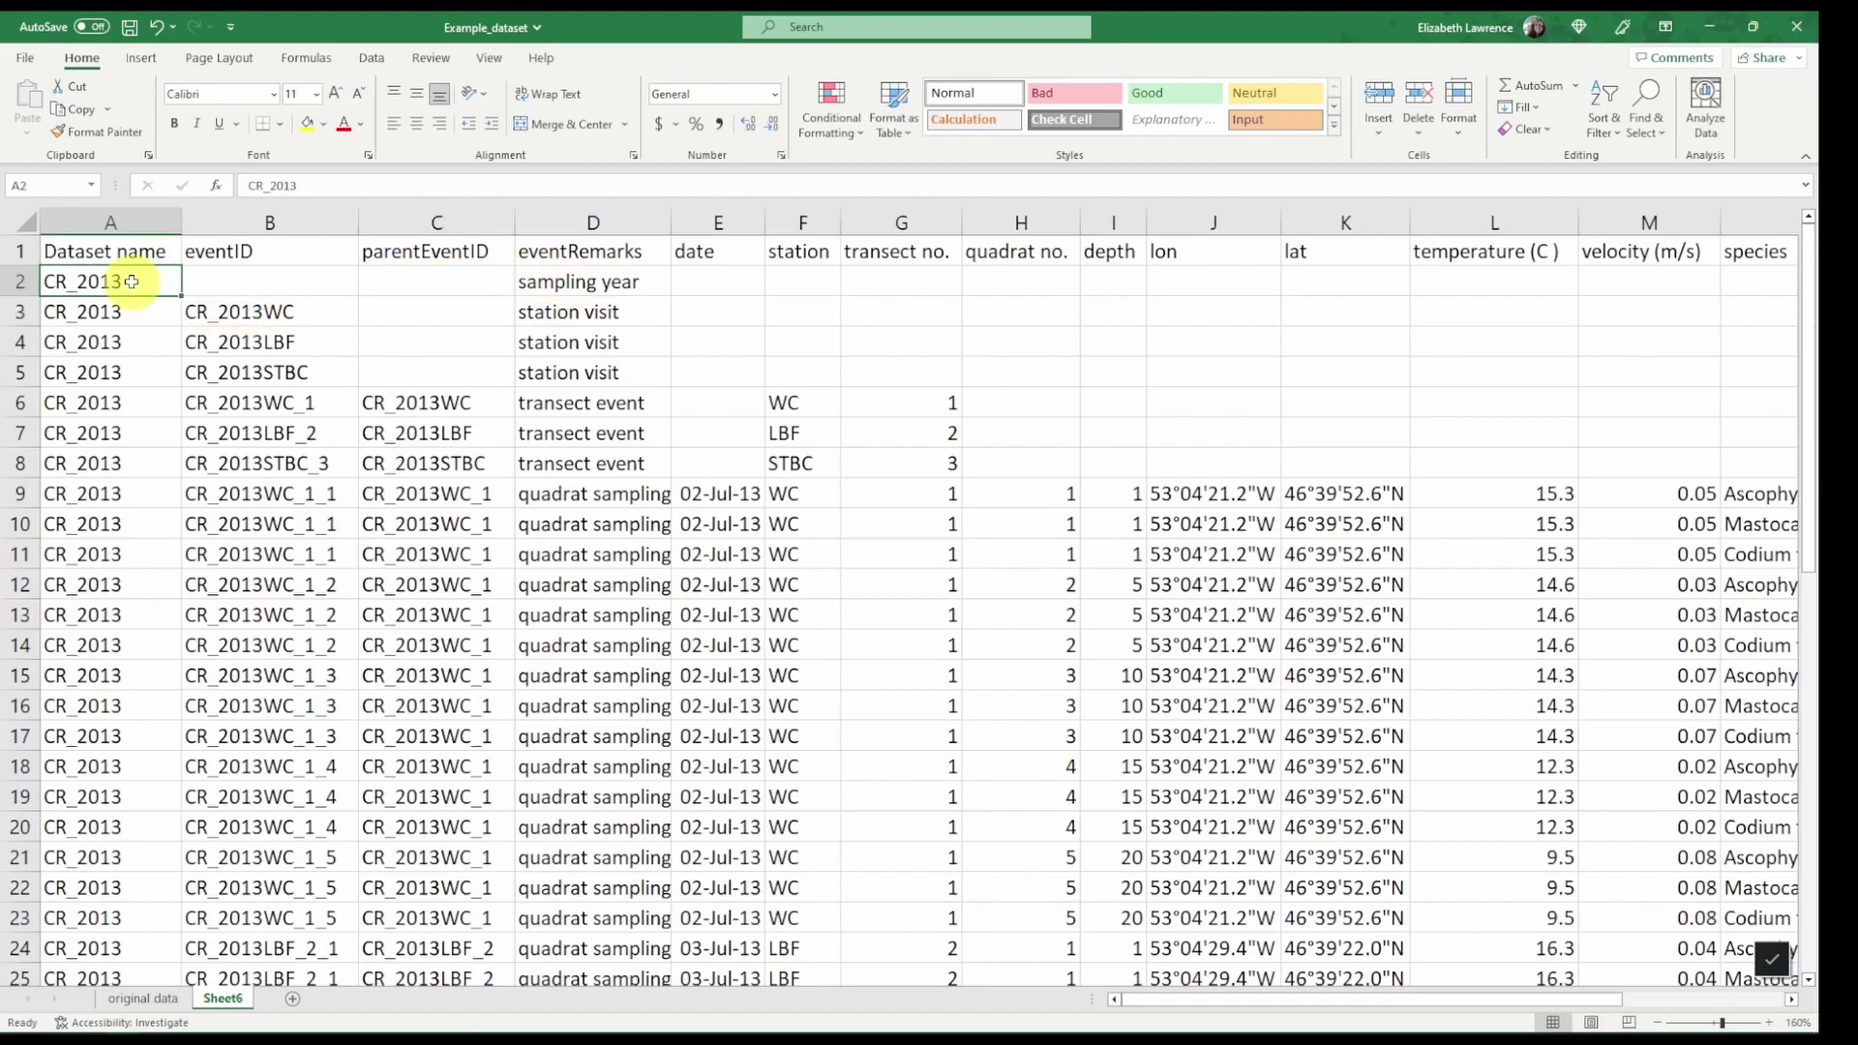
key(ctrl+c)
click(426, 312)
key(ctrl+v)
click(428, 342)
key(ctrl+v)
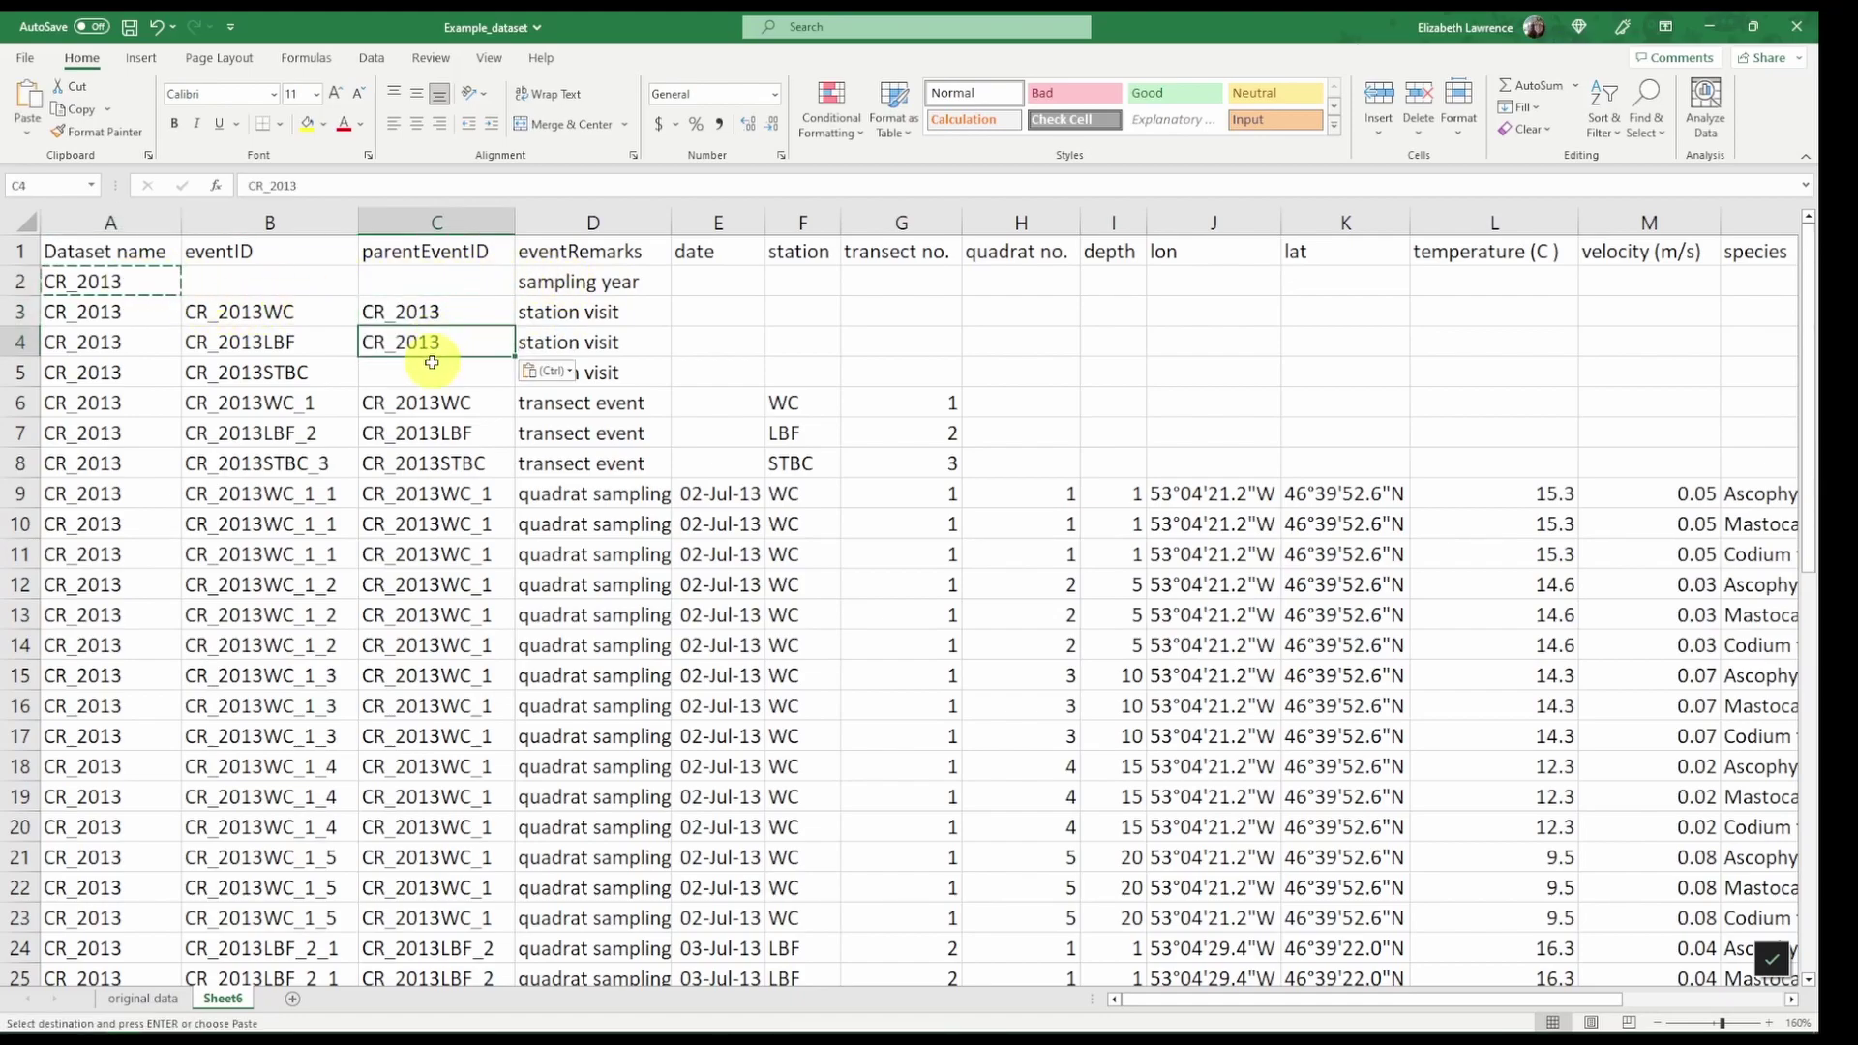
click(430, 373)
key(ctrl+v)
Step: Paste CR_2013 into B2 as the sampling-year eventID
click(303, 281)
key(ctrl)
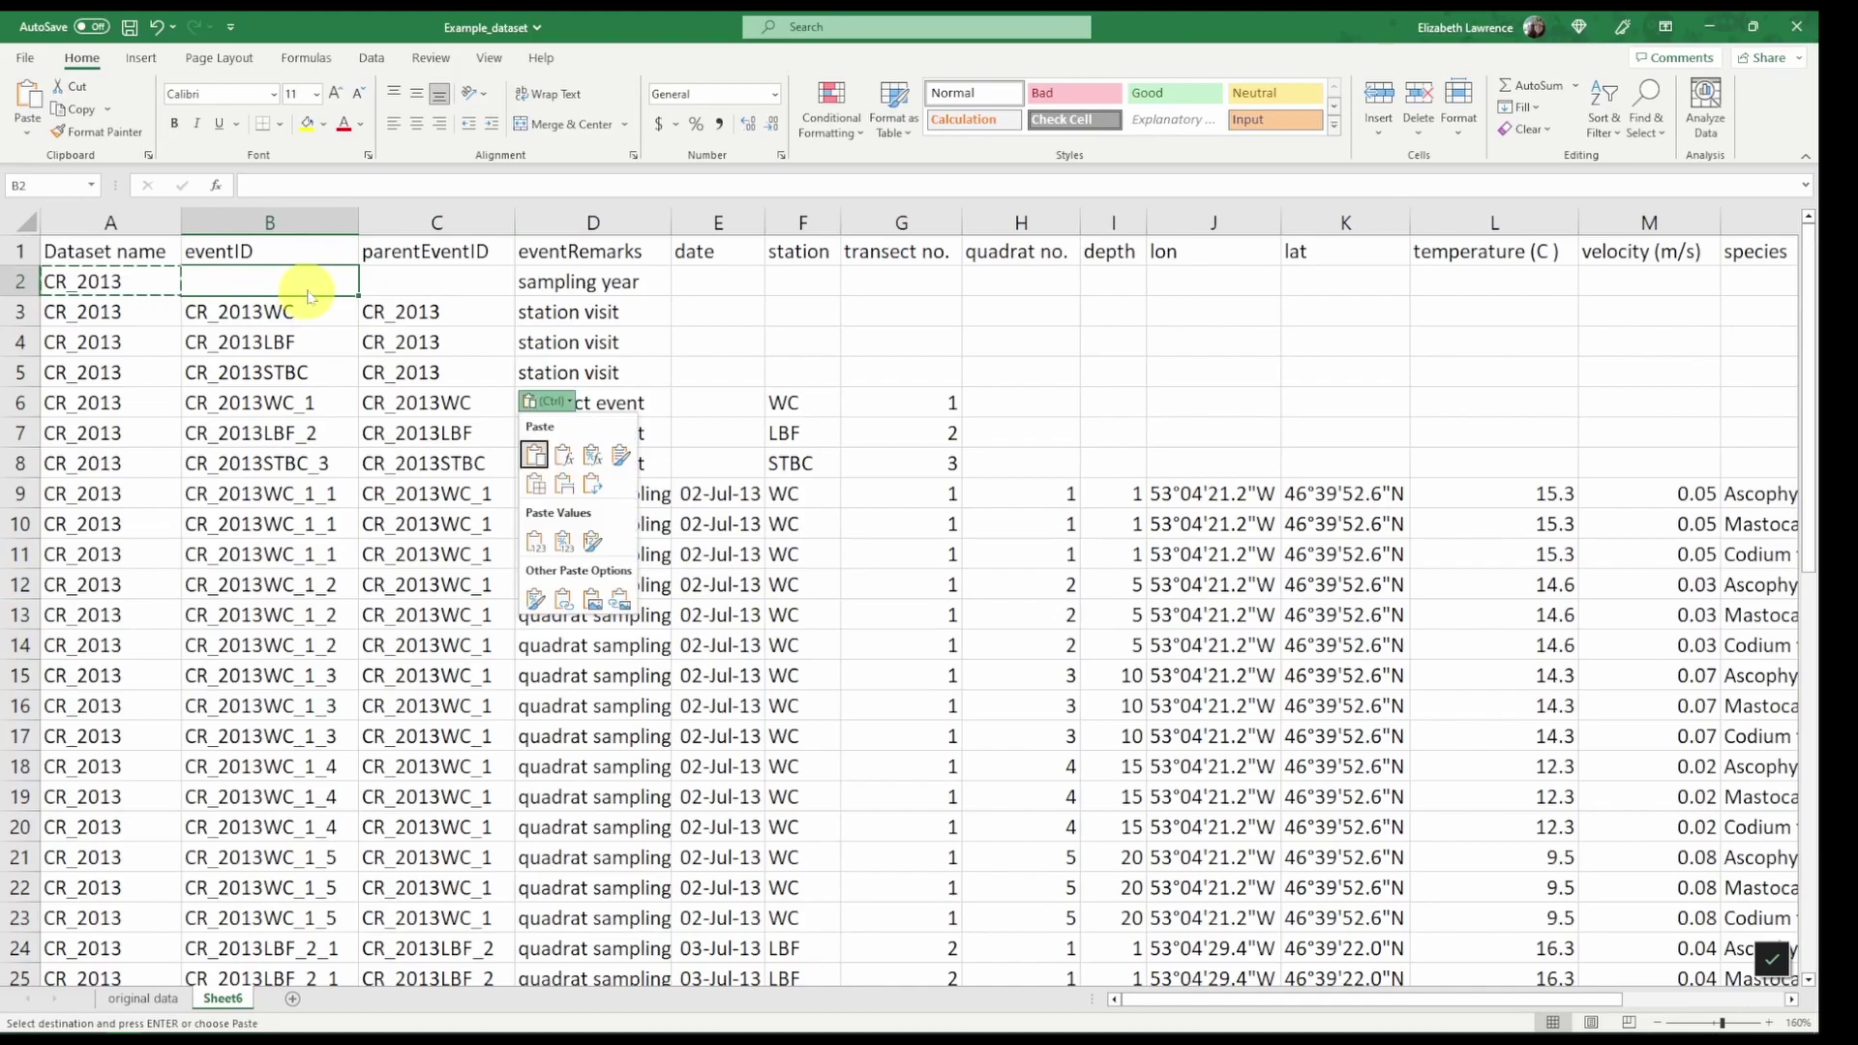
key(ctrl)
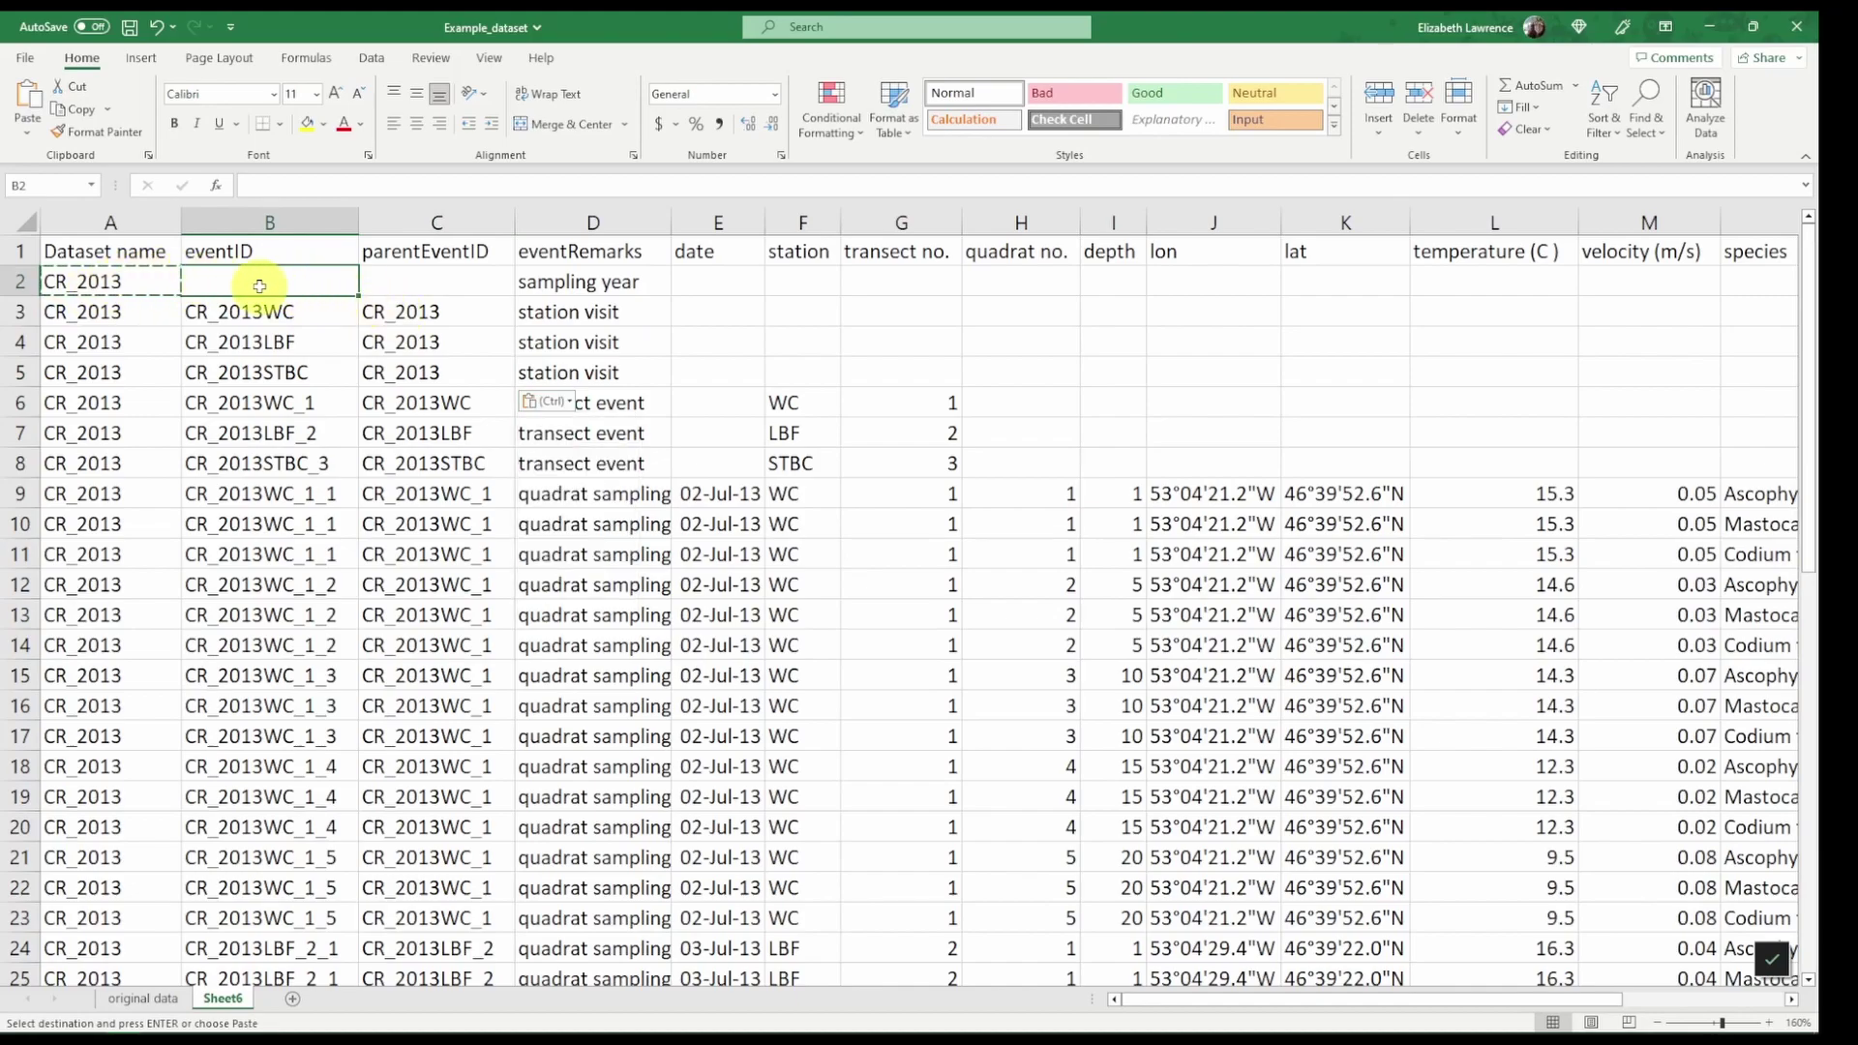
key(ctrl+v)
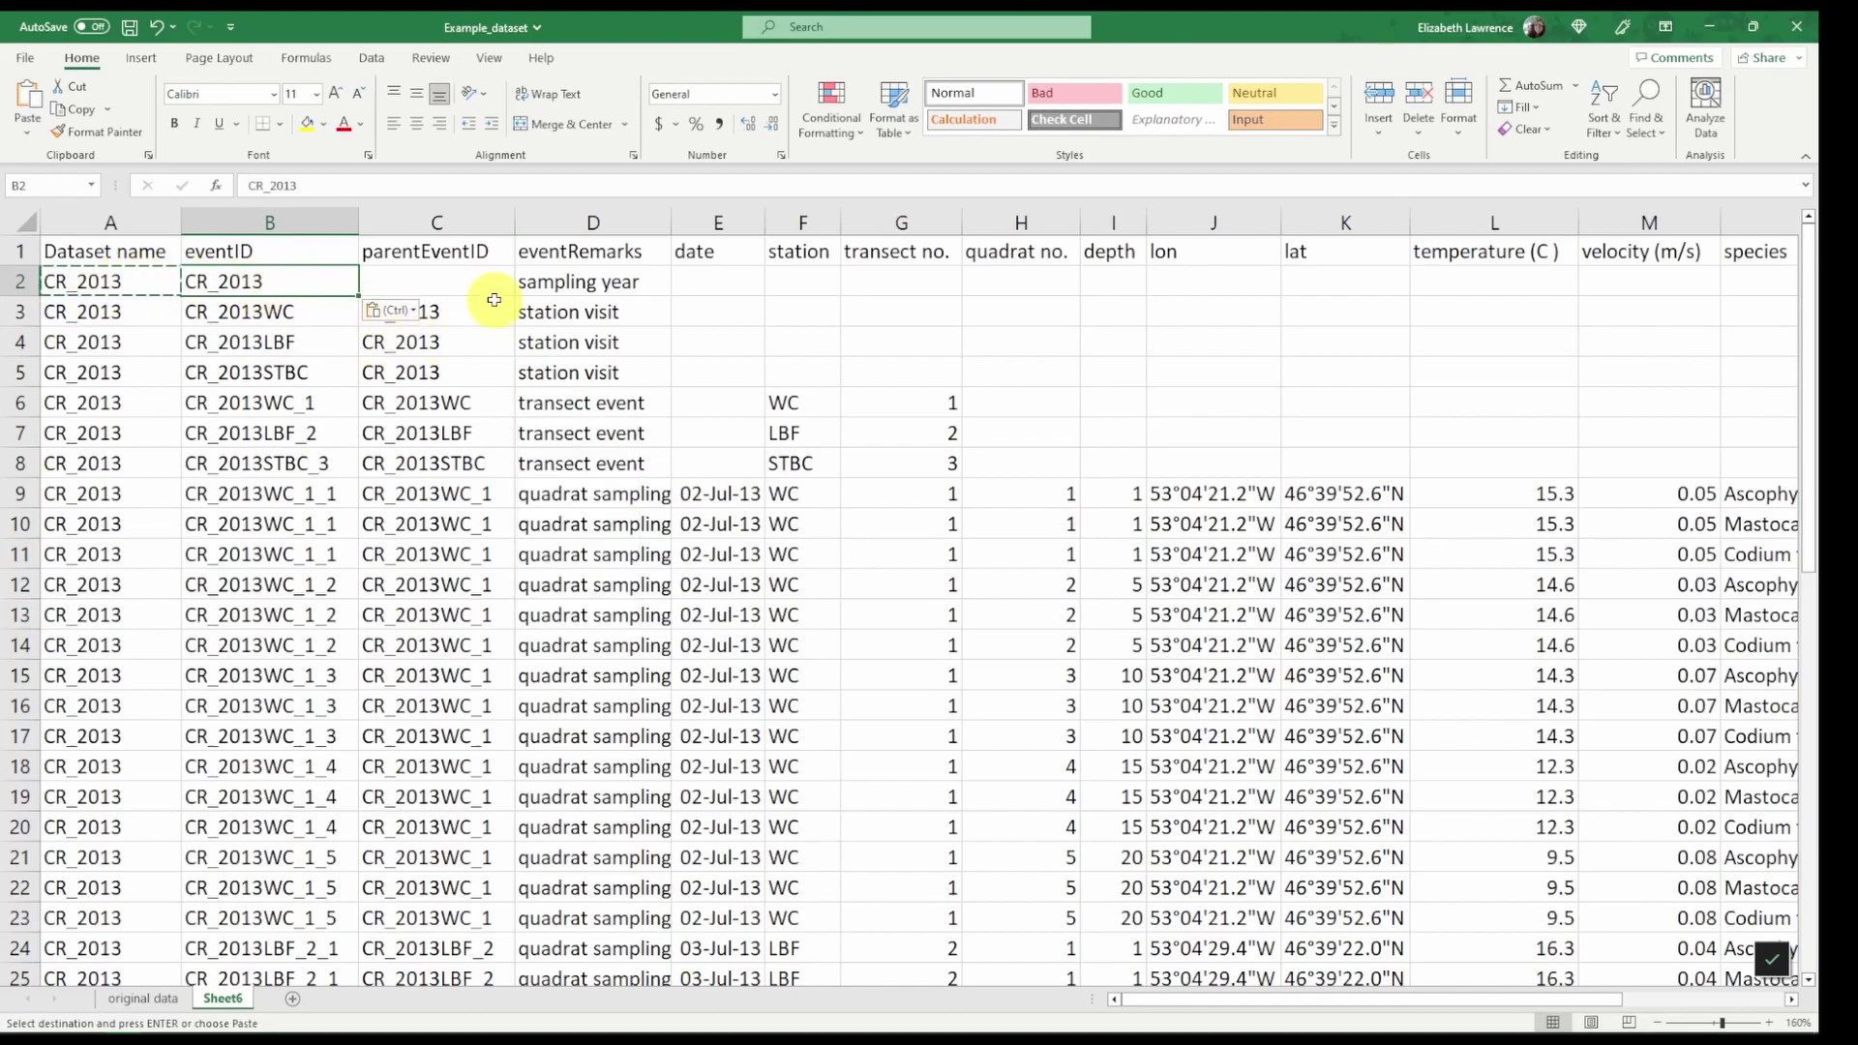
click(434, 304)
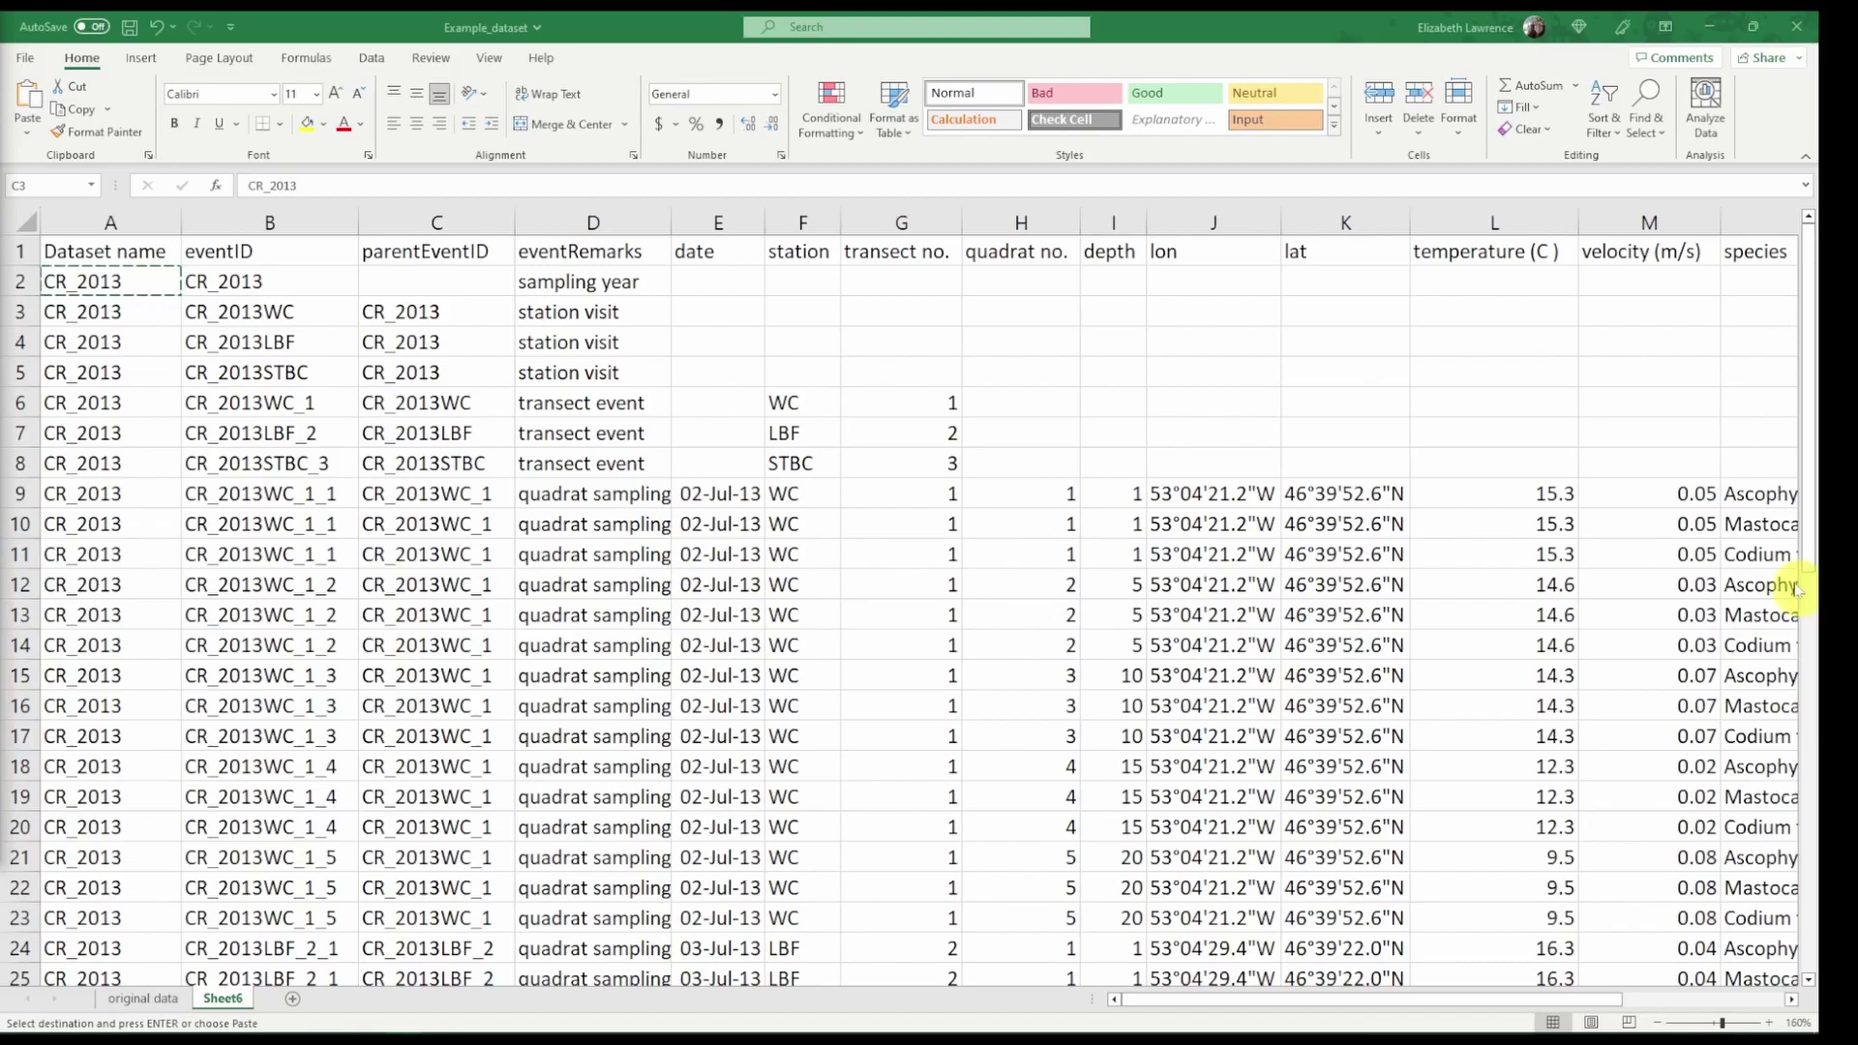
Step: Put CR_2013 in C3 and copy the STBC coordinates from row 39 into row 5
key(ctrl+v)
click(1214, 495)
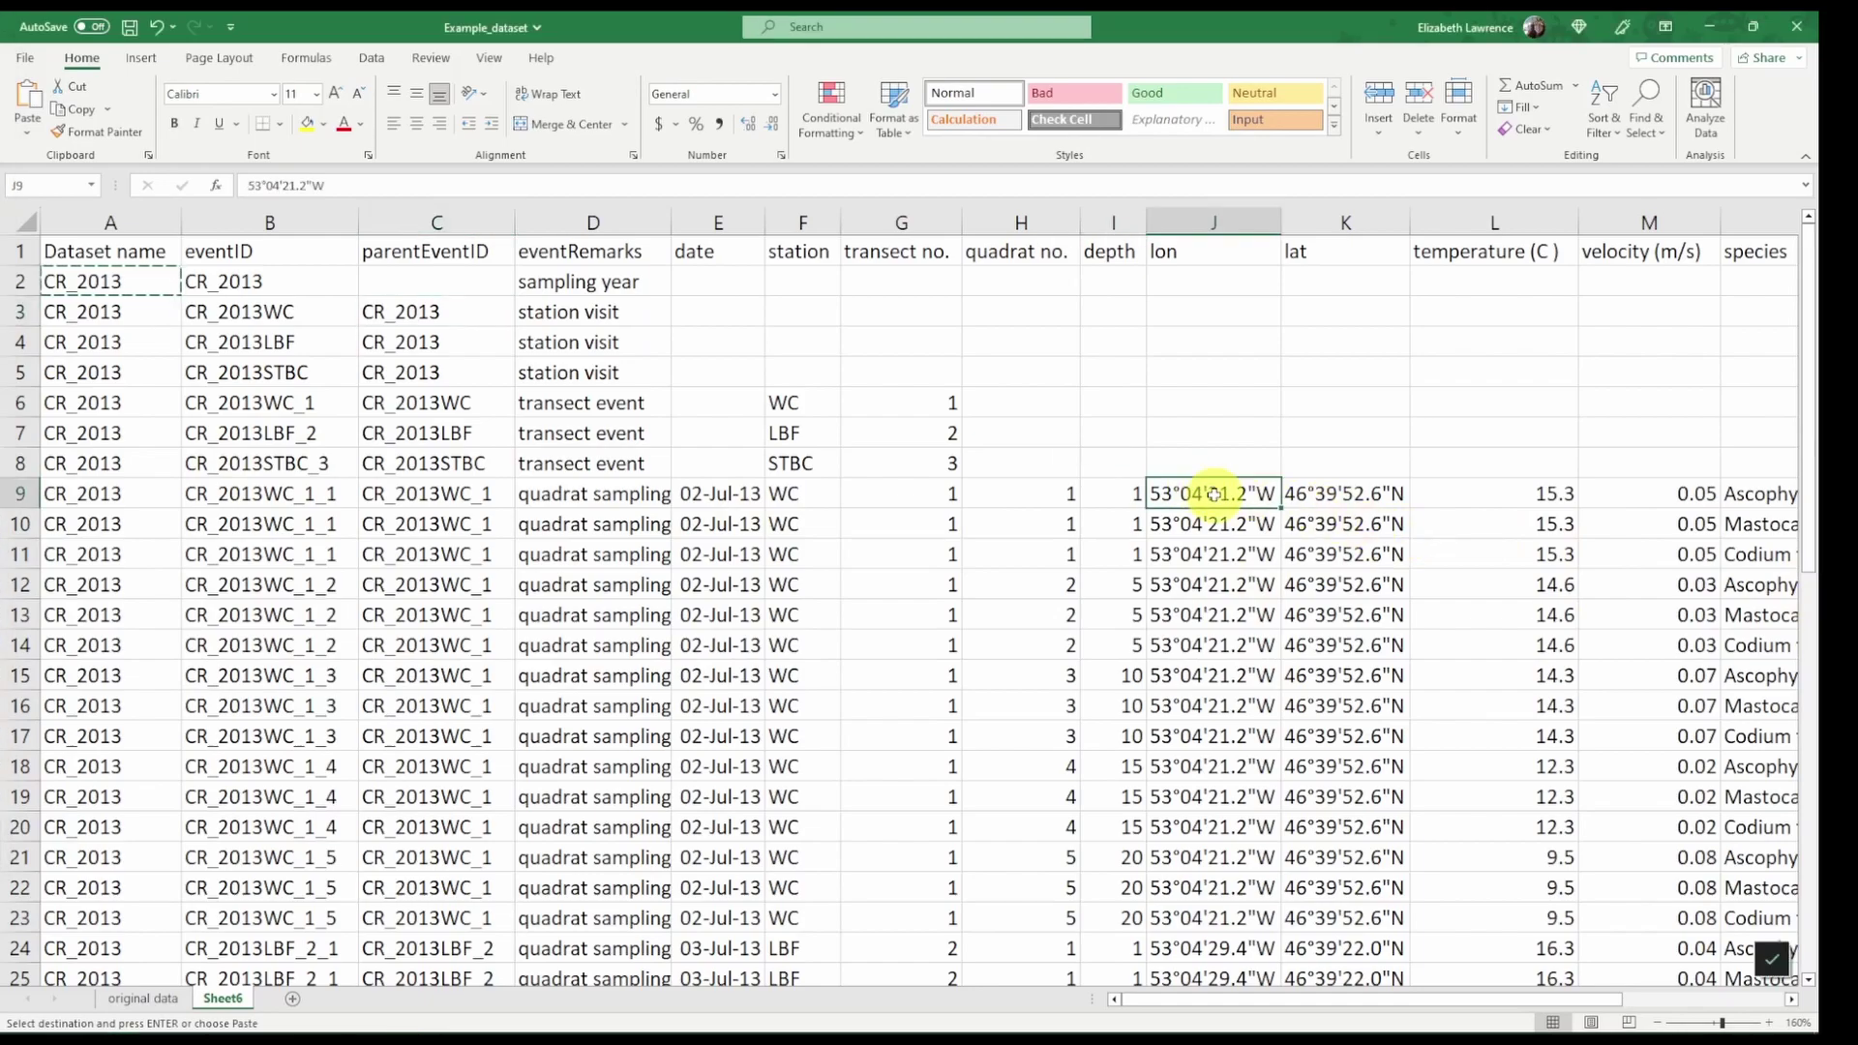
scroll(1213, 494, down, 3)
scroll(1284, 466, down, 2)
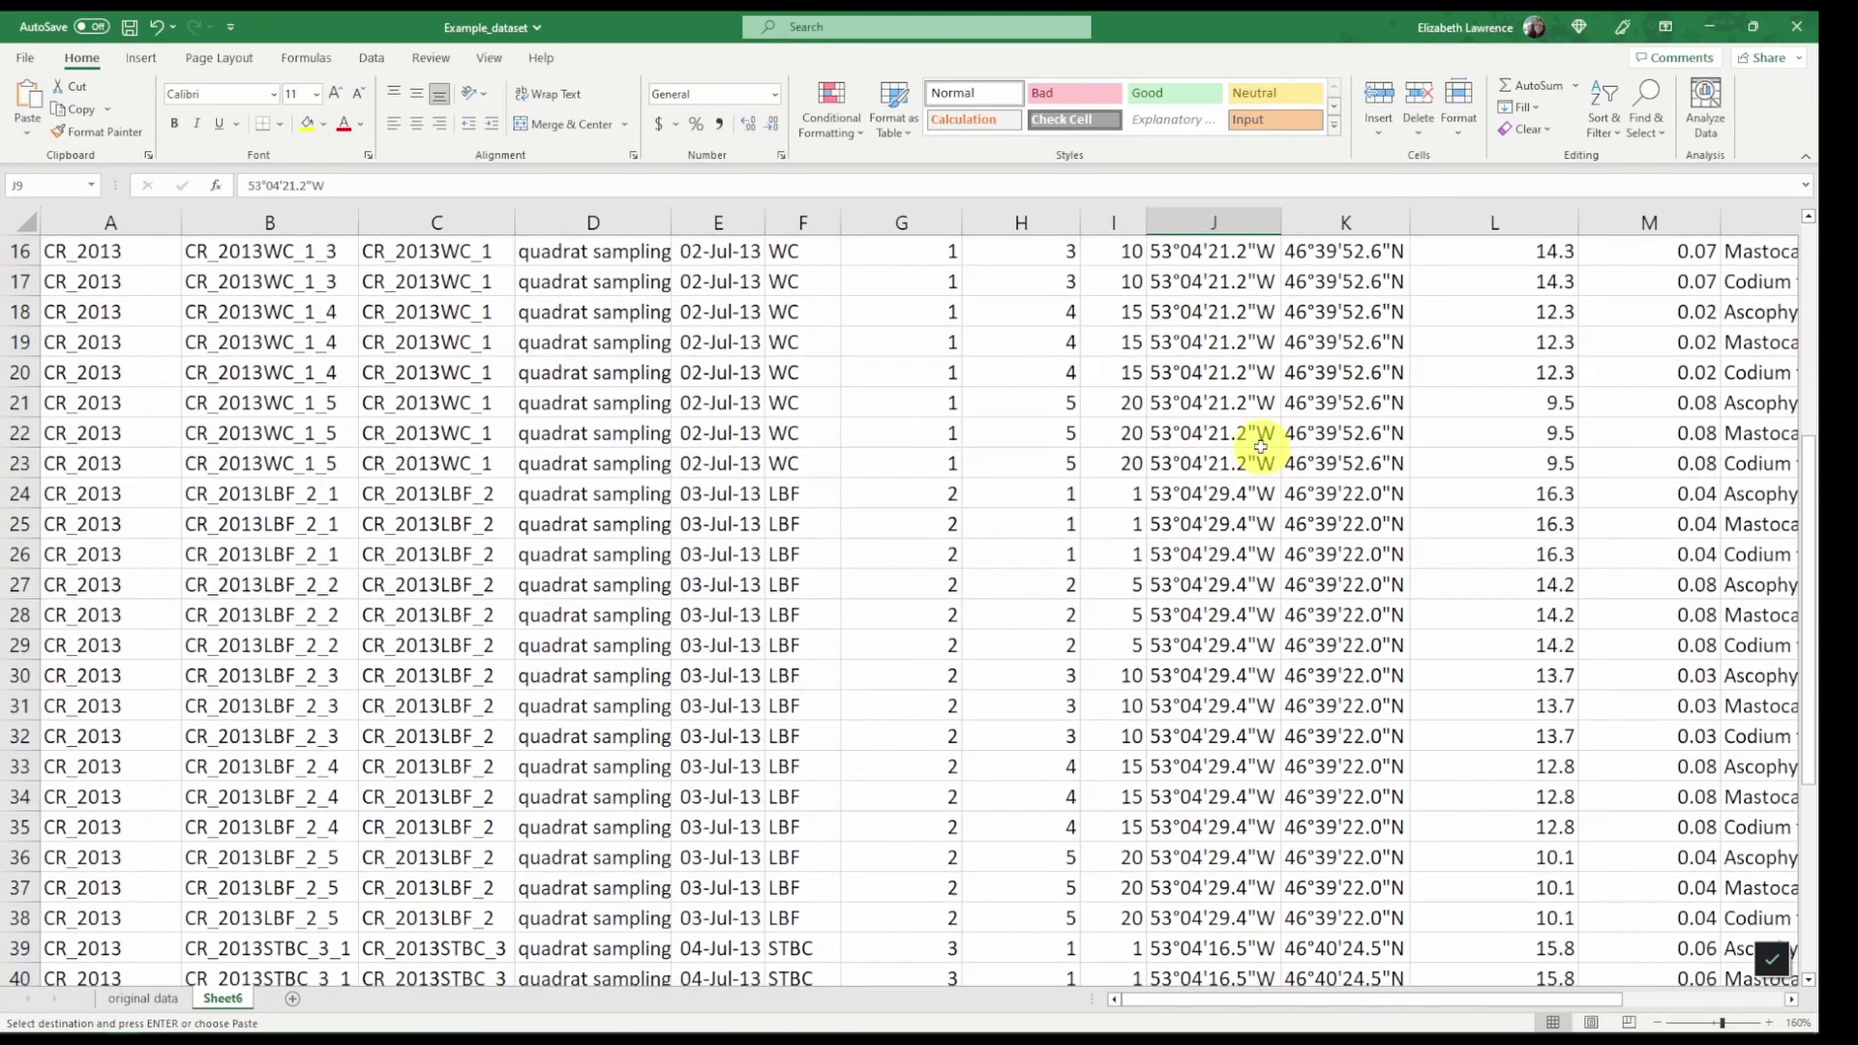
scroll(1253, 445, down, 1)
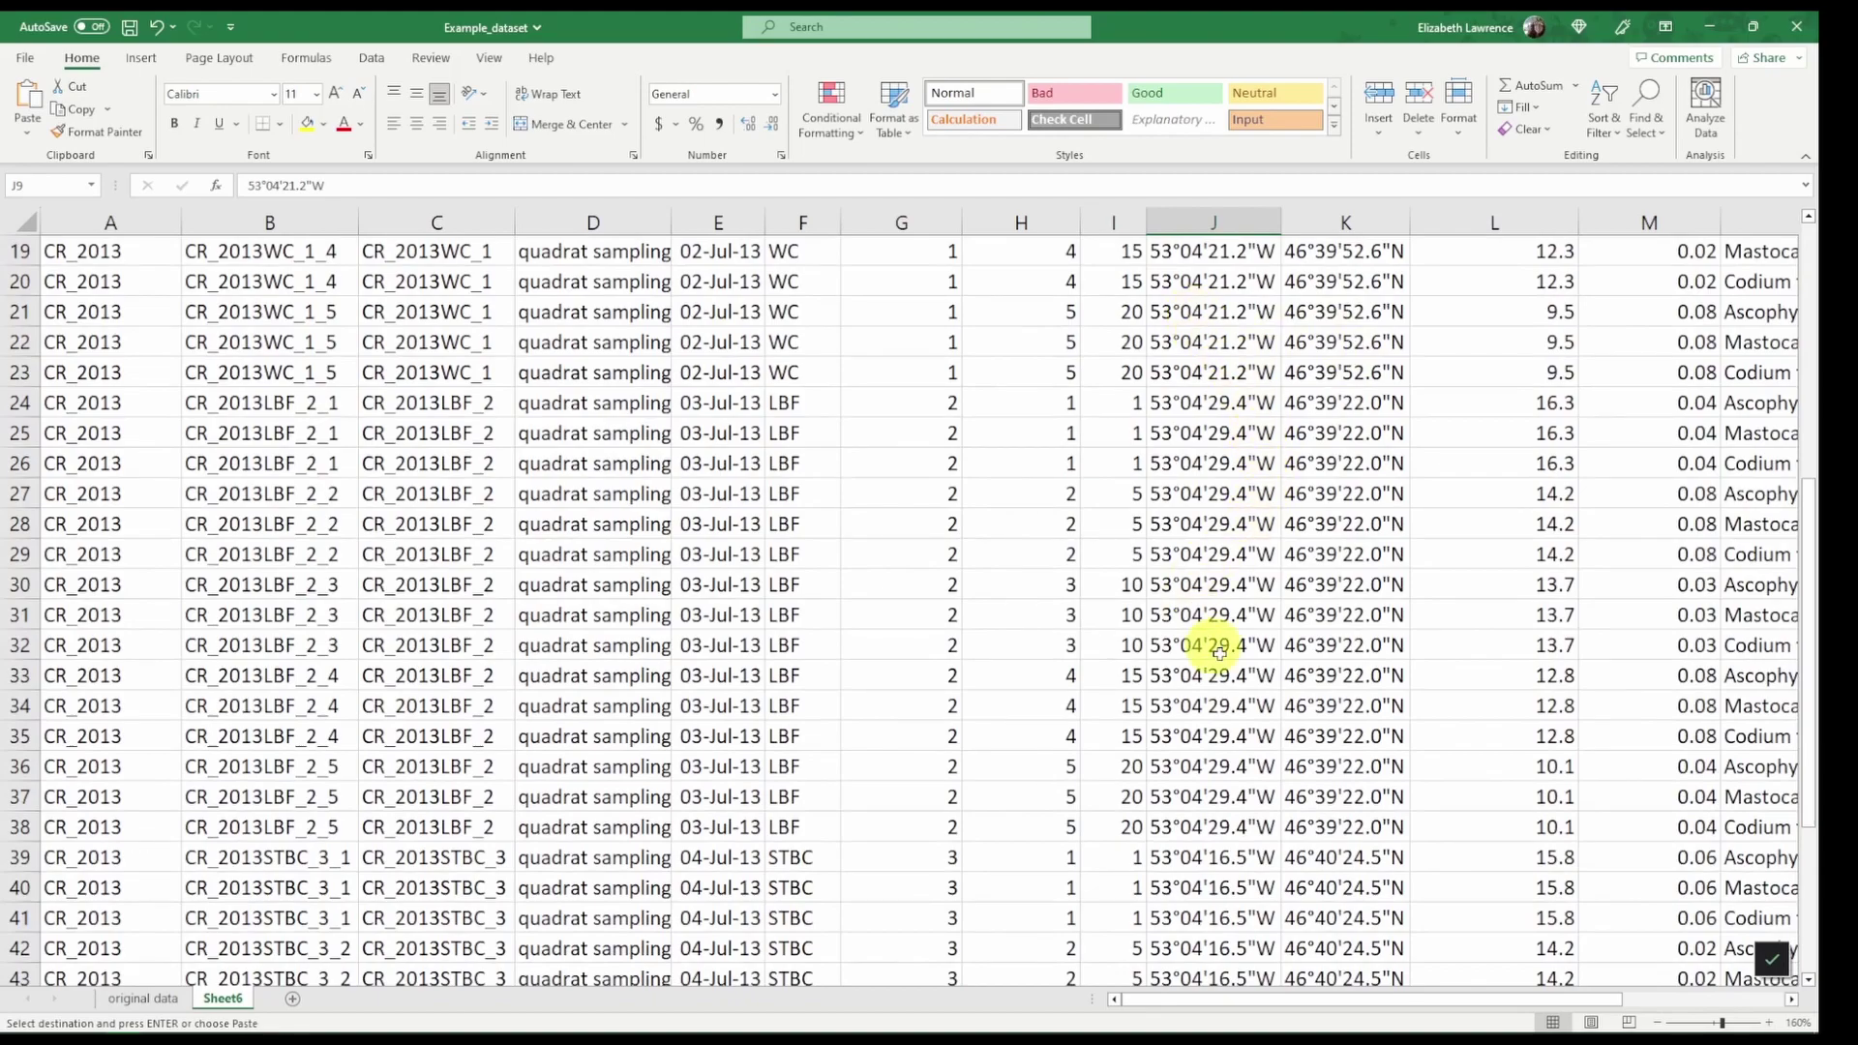
scroll(1306, 759, down, 2)
scroll(1316, 848, down, 1)
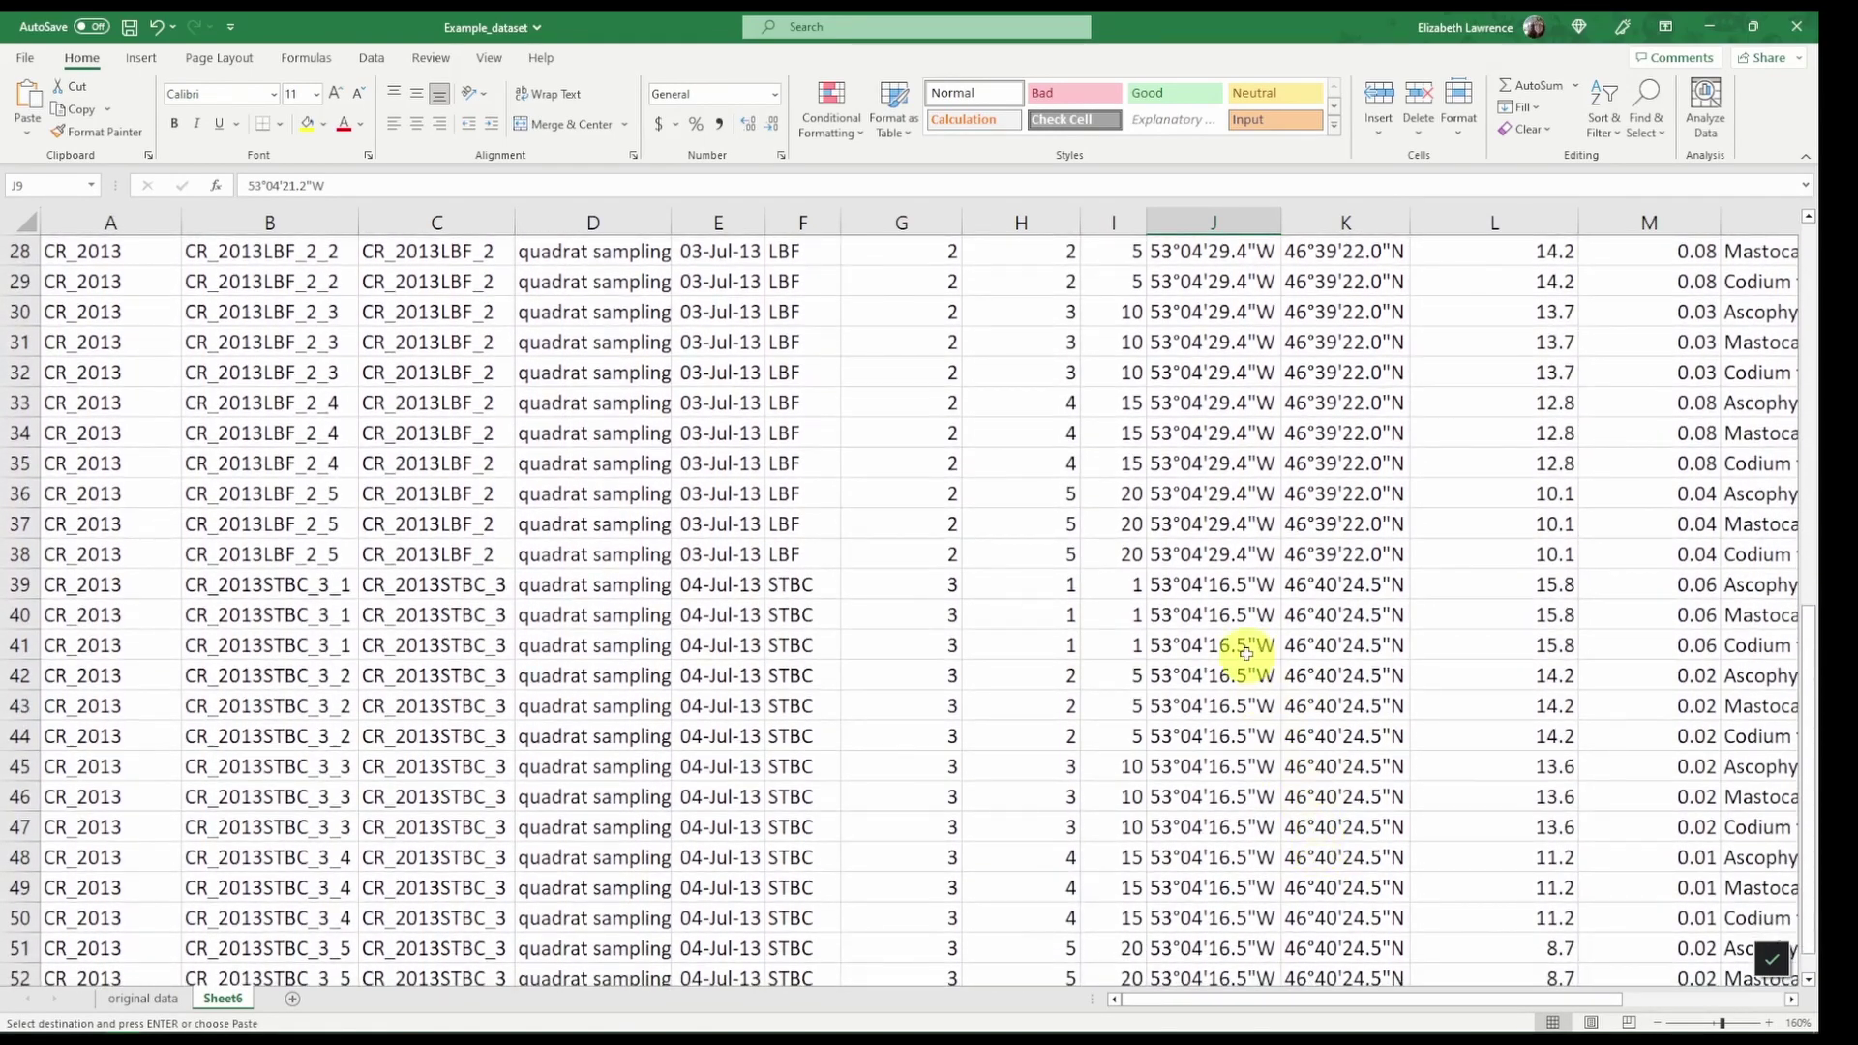
drag(1203, 585, 1335, 592)
key(ctrl+c)
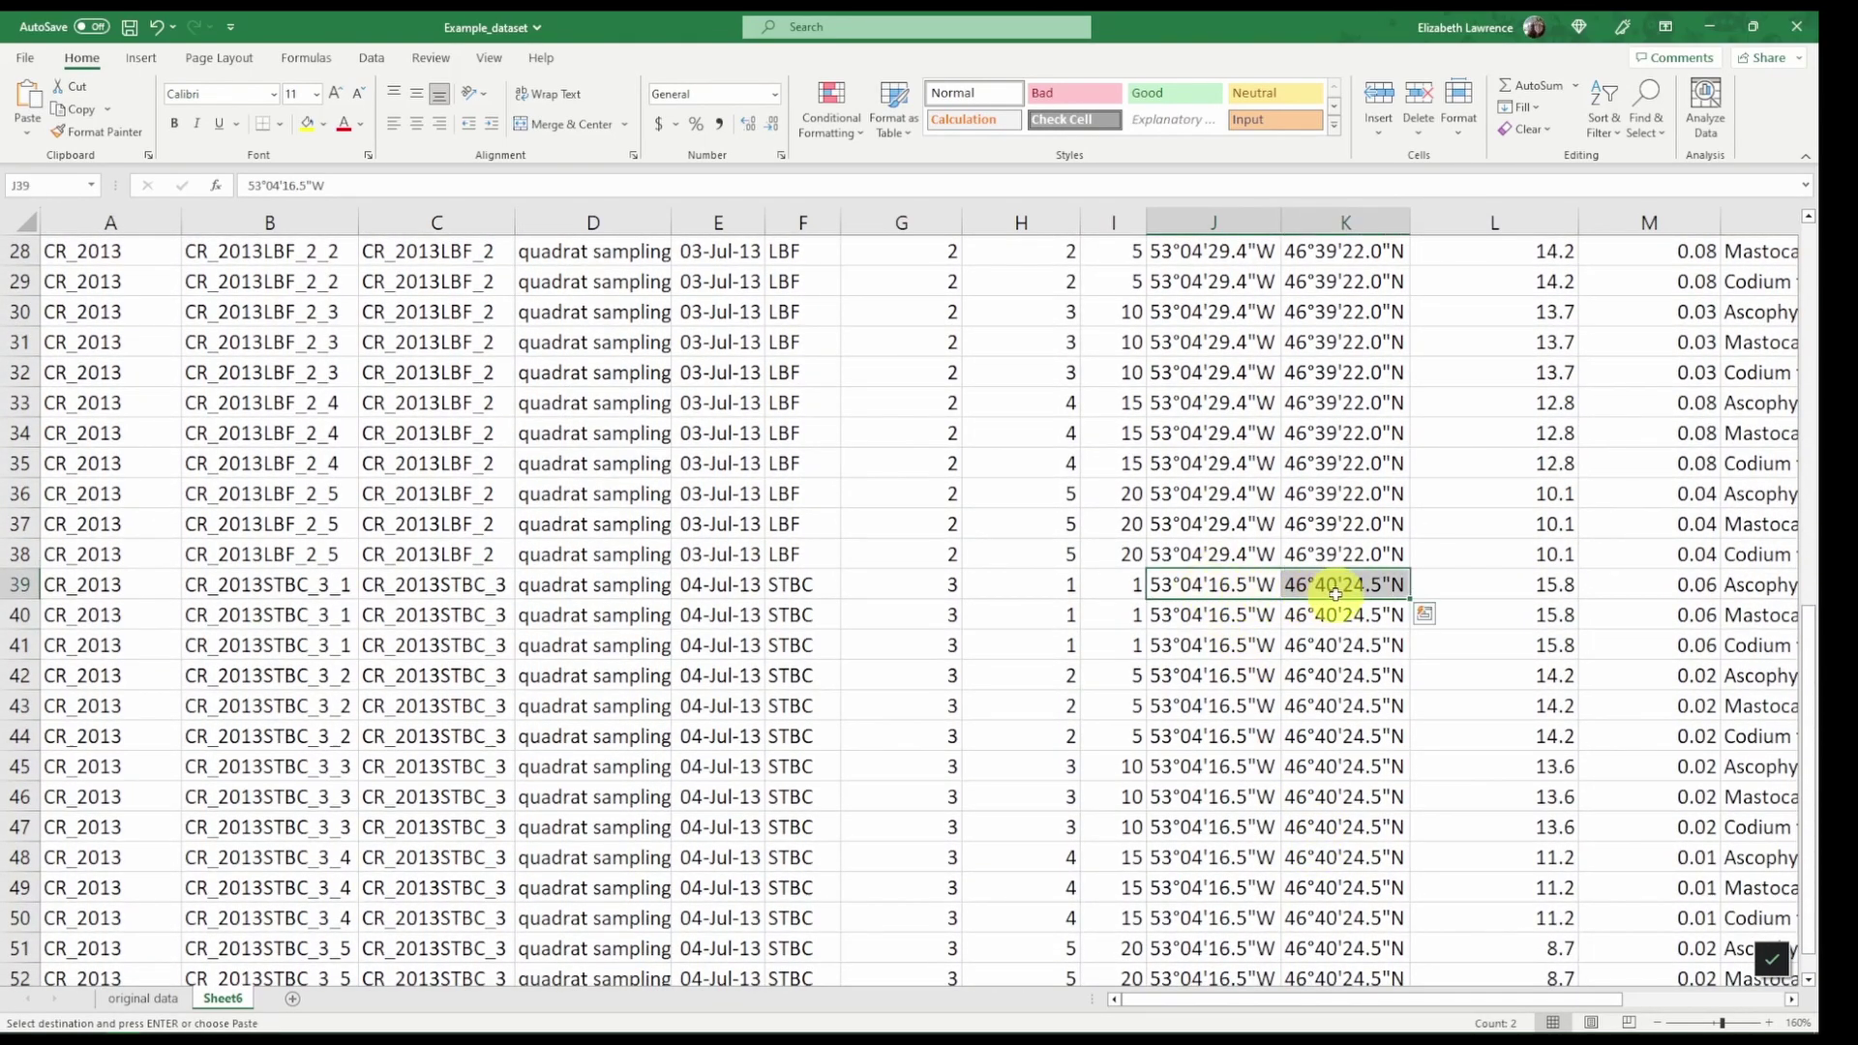
scroll(1279, 644, up, 5)
scroll(1279, 643, up, 4)
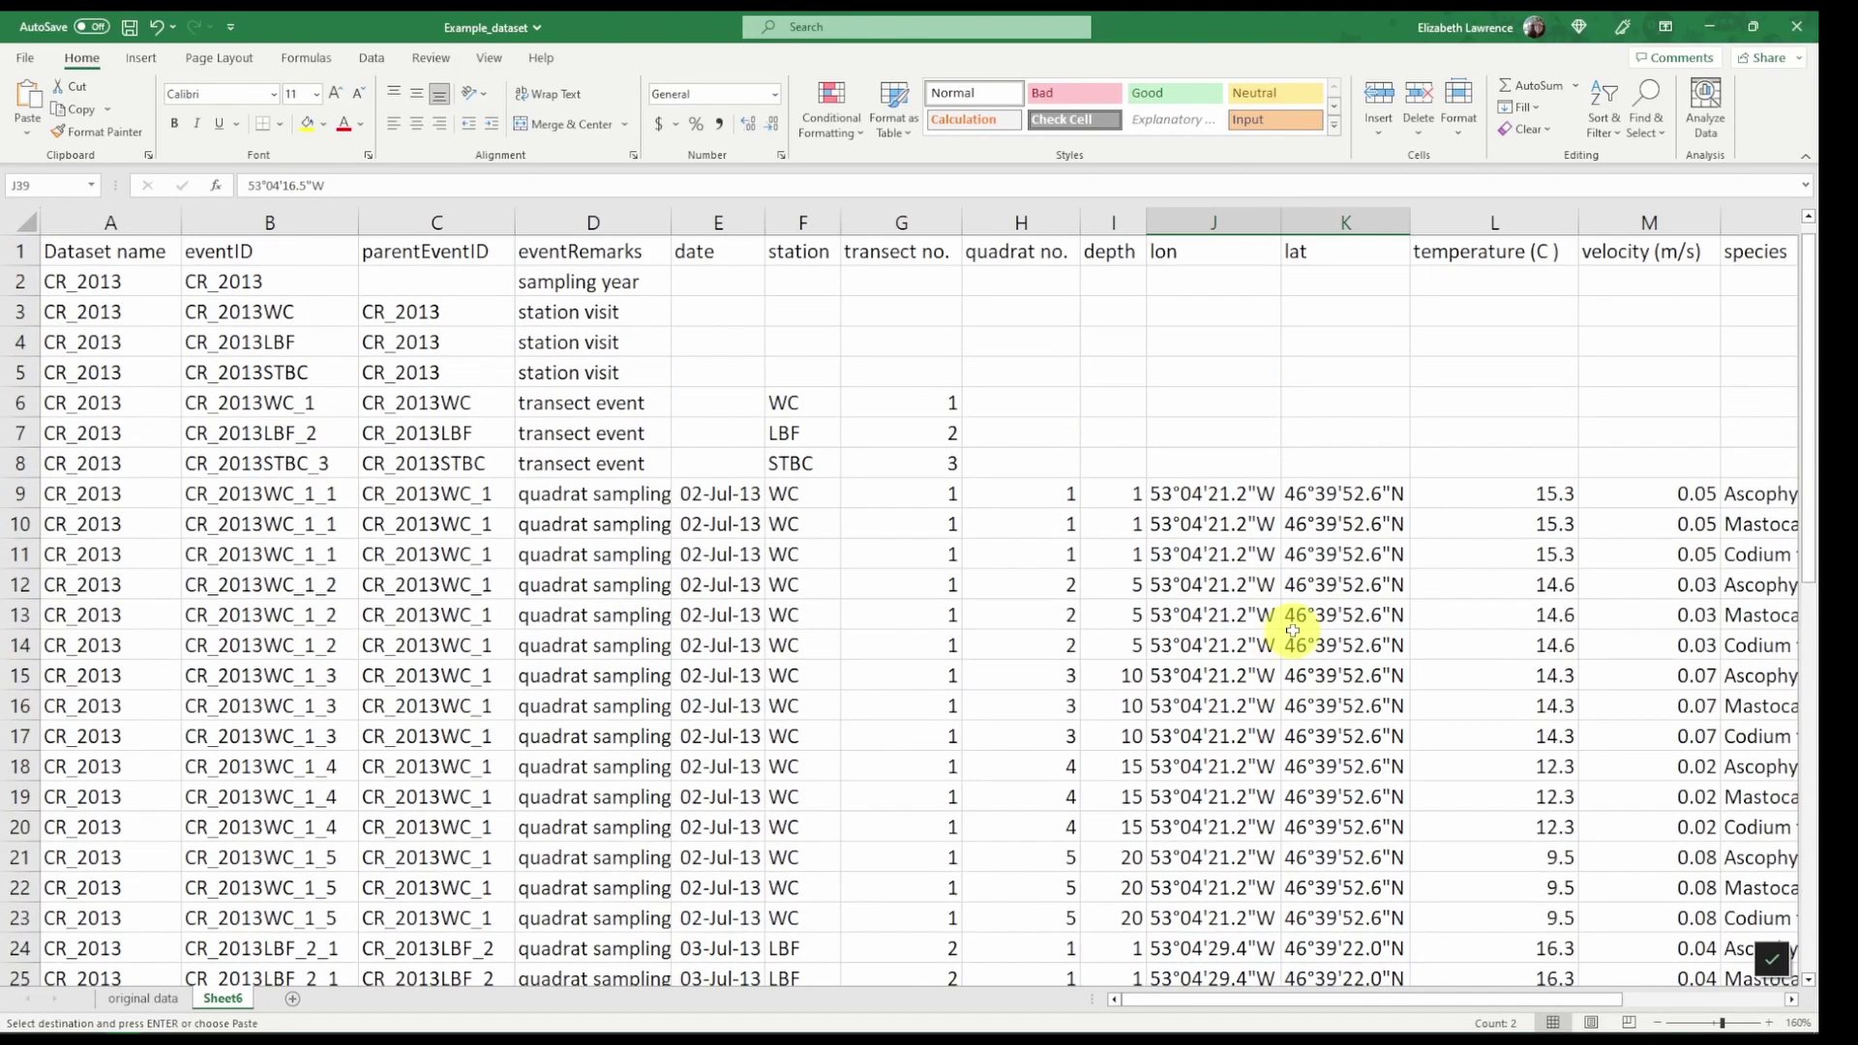
click(1228, 373)
key(ctrl+v)
Step: Copy the LBF coordinates from row 24 into row 4 and the WC coordinates from row 9 into row 3
scroll(1267, 515, down, 2)
scroll(1268, 516, down, 1)
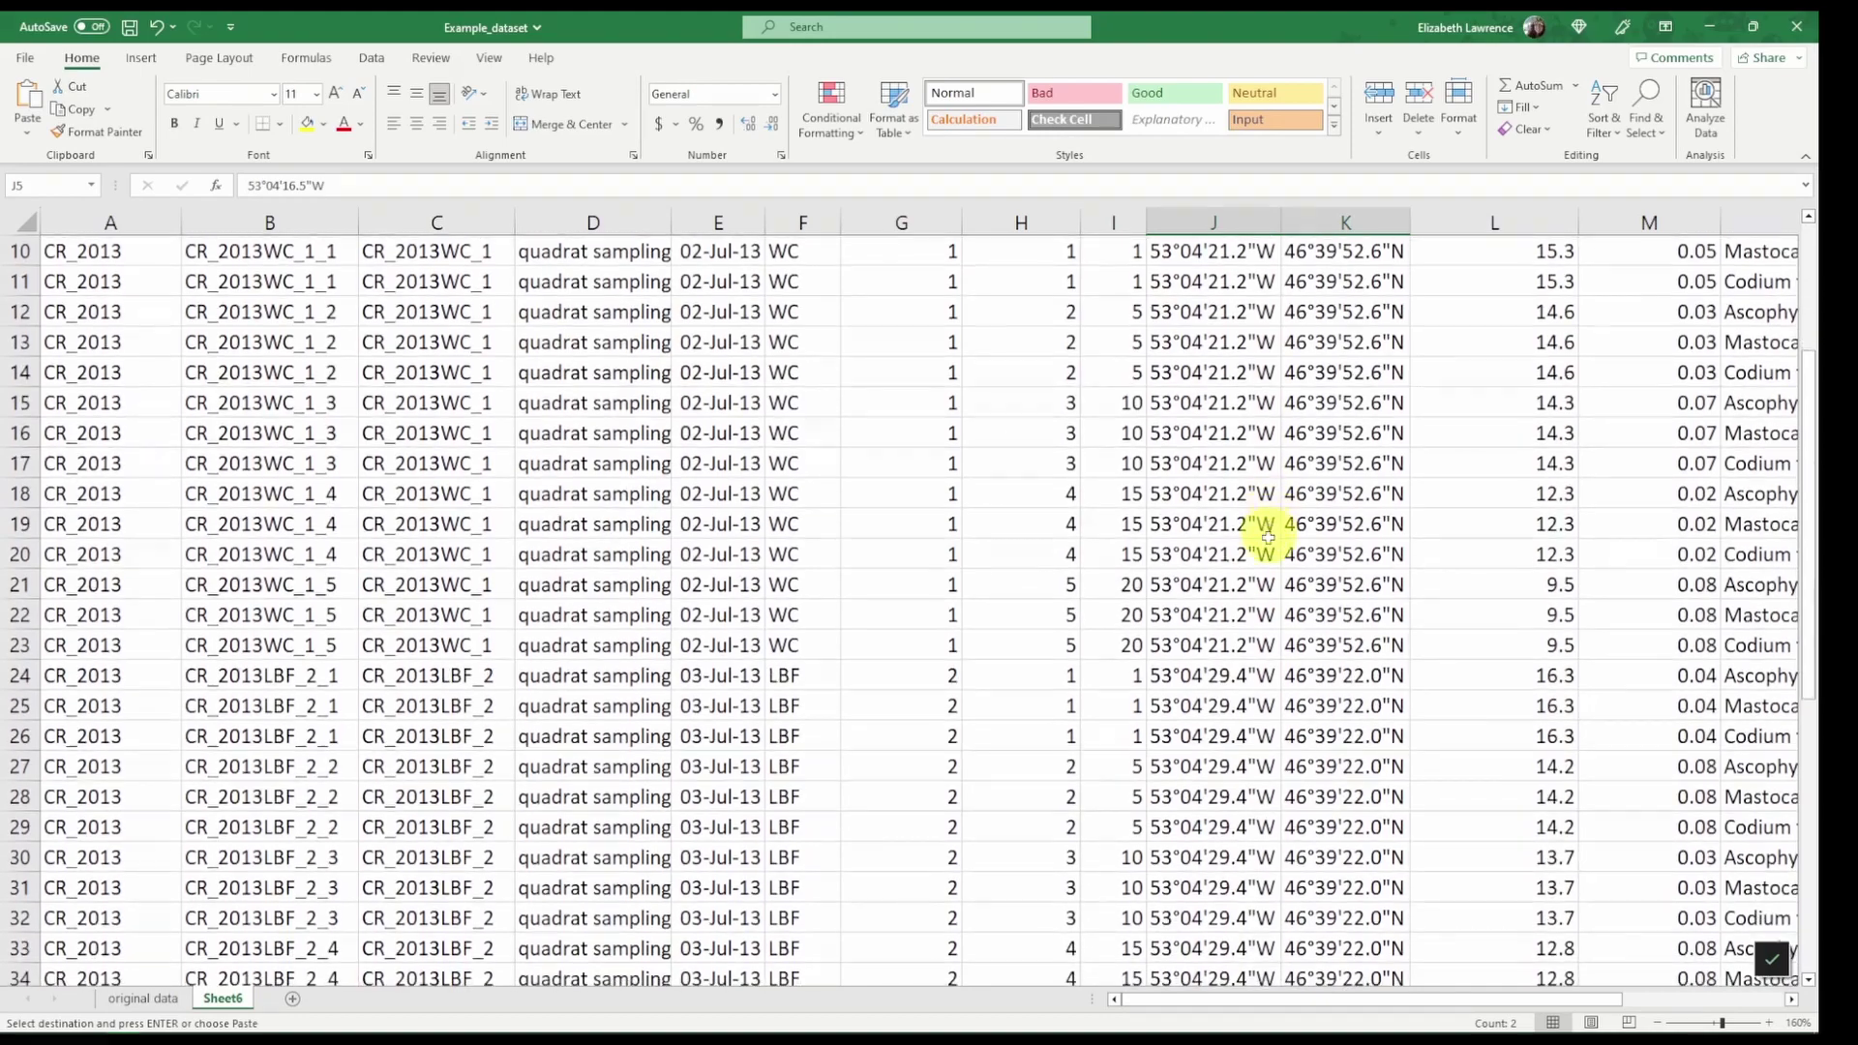
drag(1170, 677, 1326, 669)
key(ctrl+c)
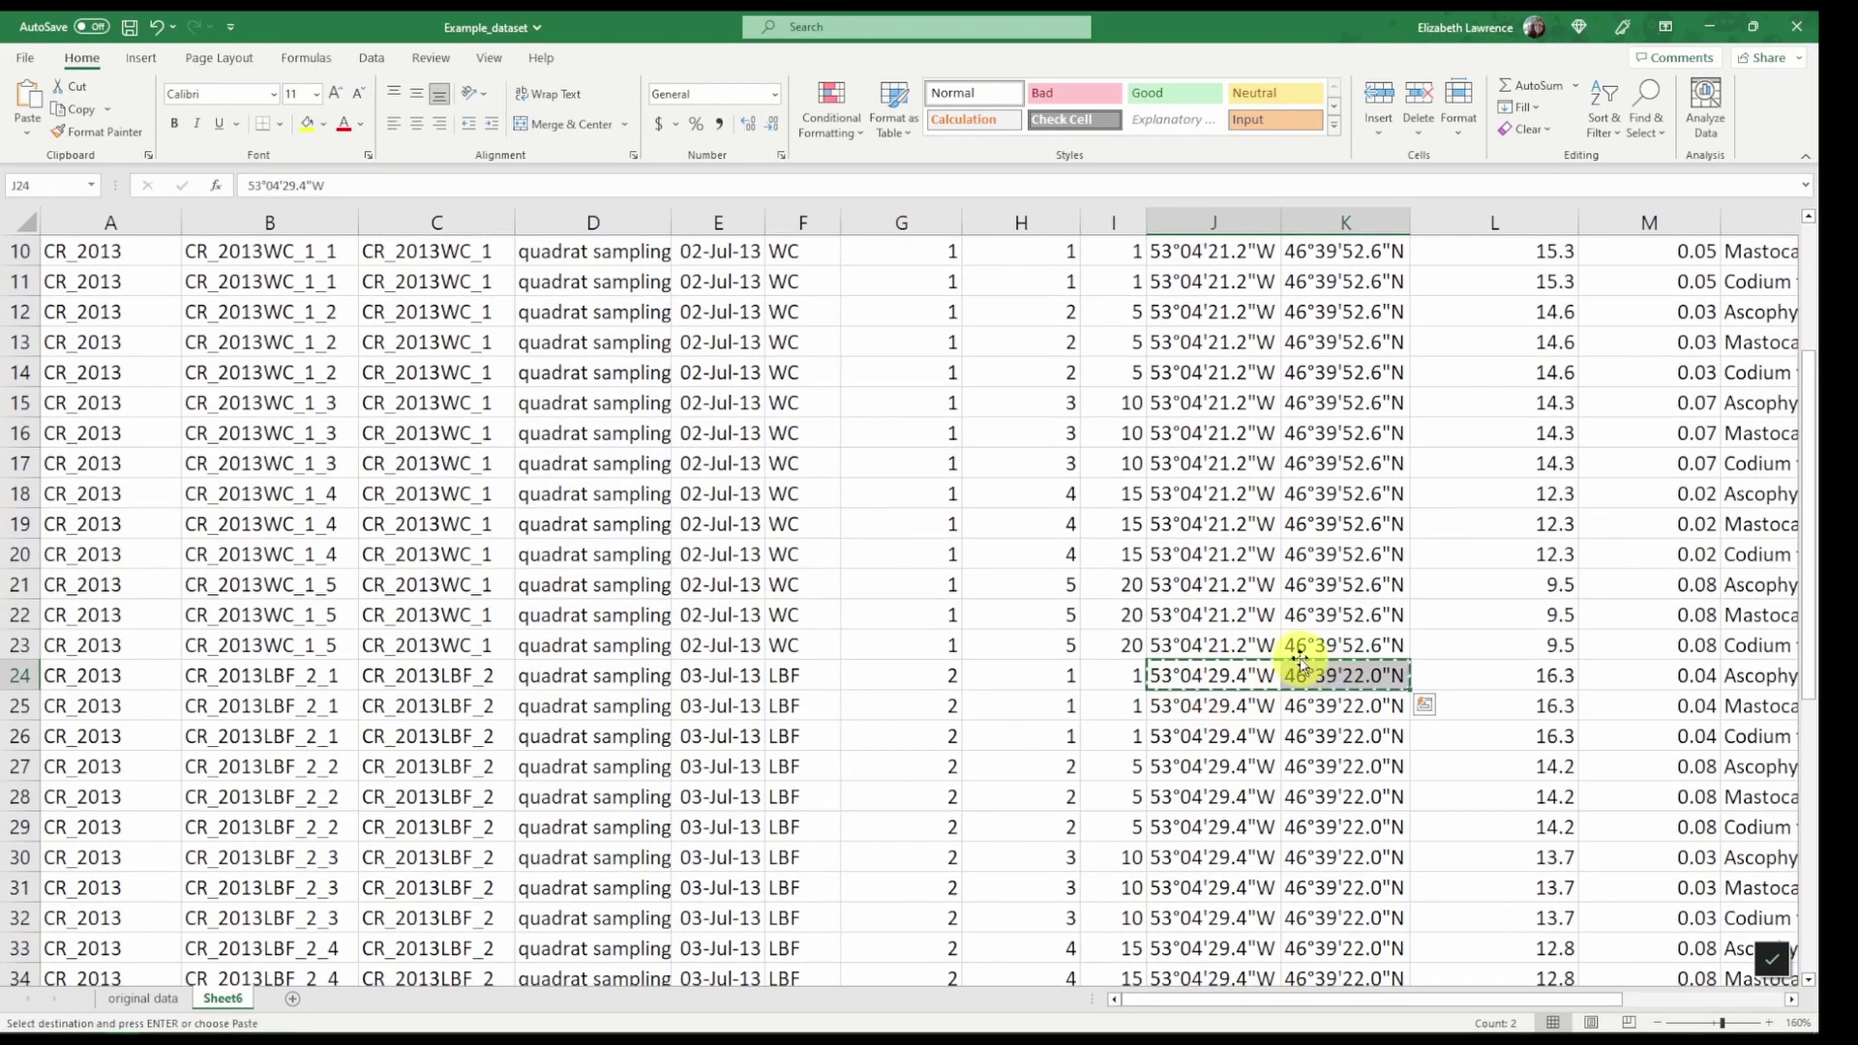
scroll(1298, 651, up, 3)
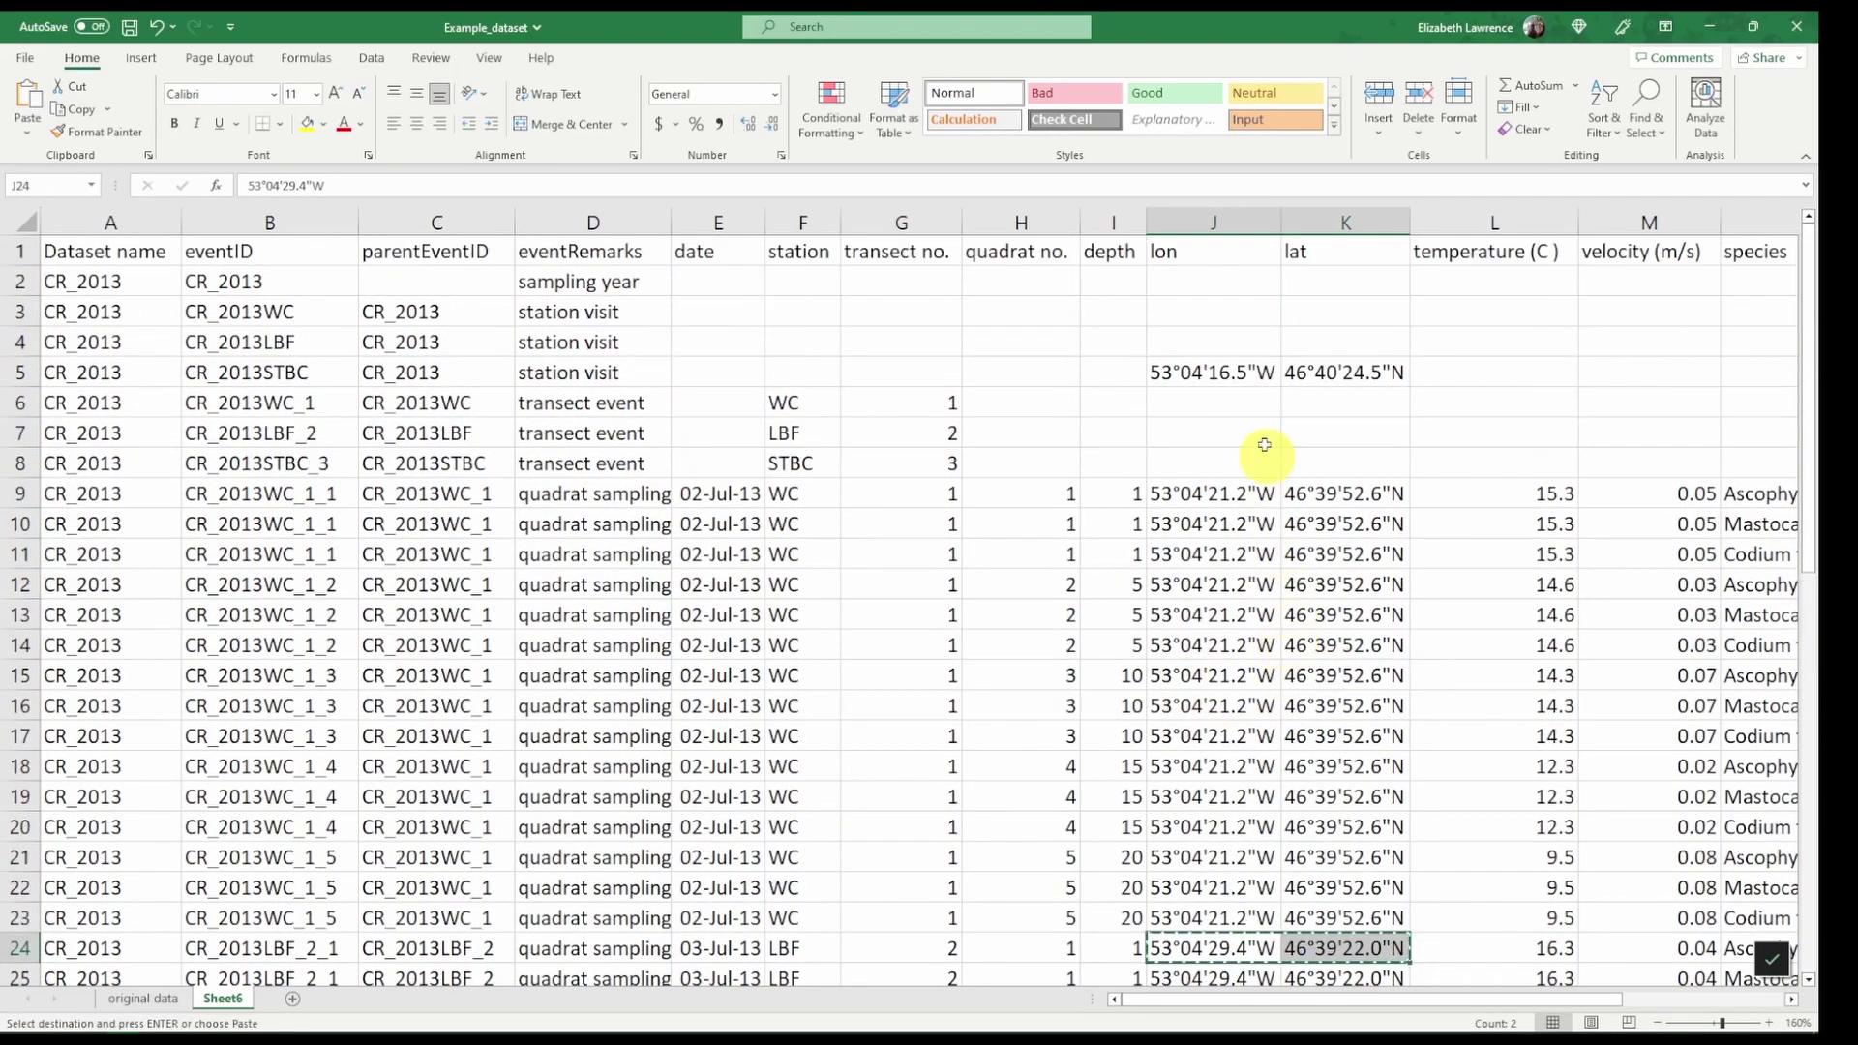
click(1210, 346)
key(ctrl+v)
click(1275, 494)
drag(1276, 494, 1345, 496)
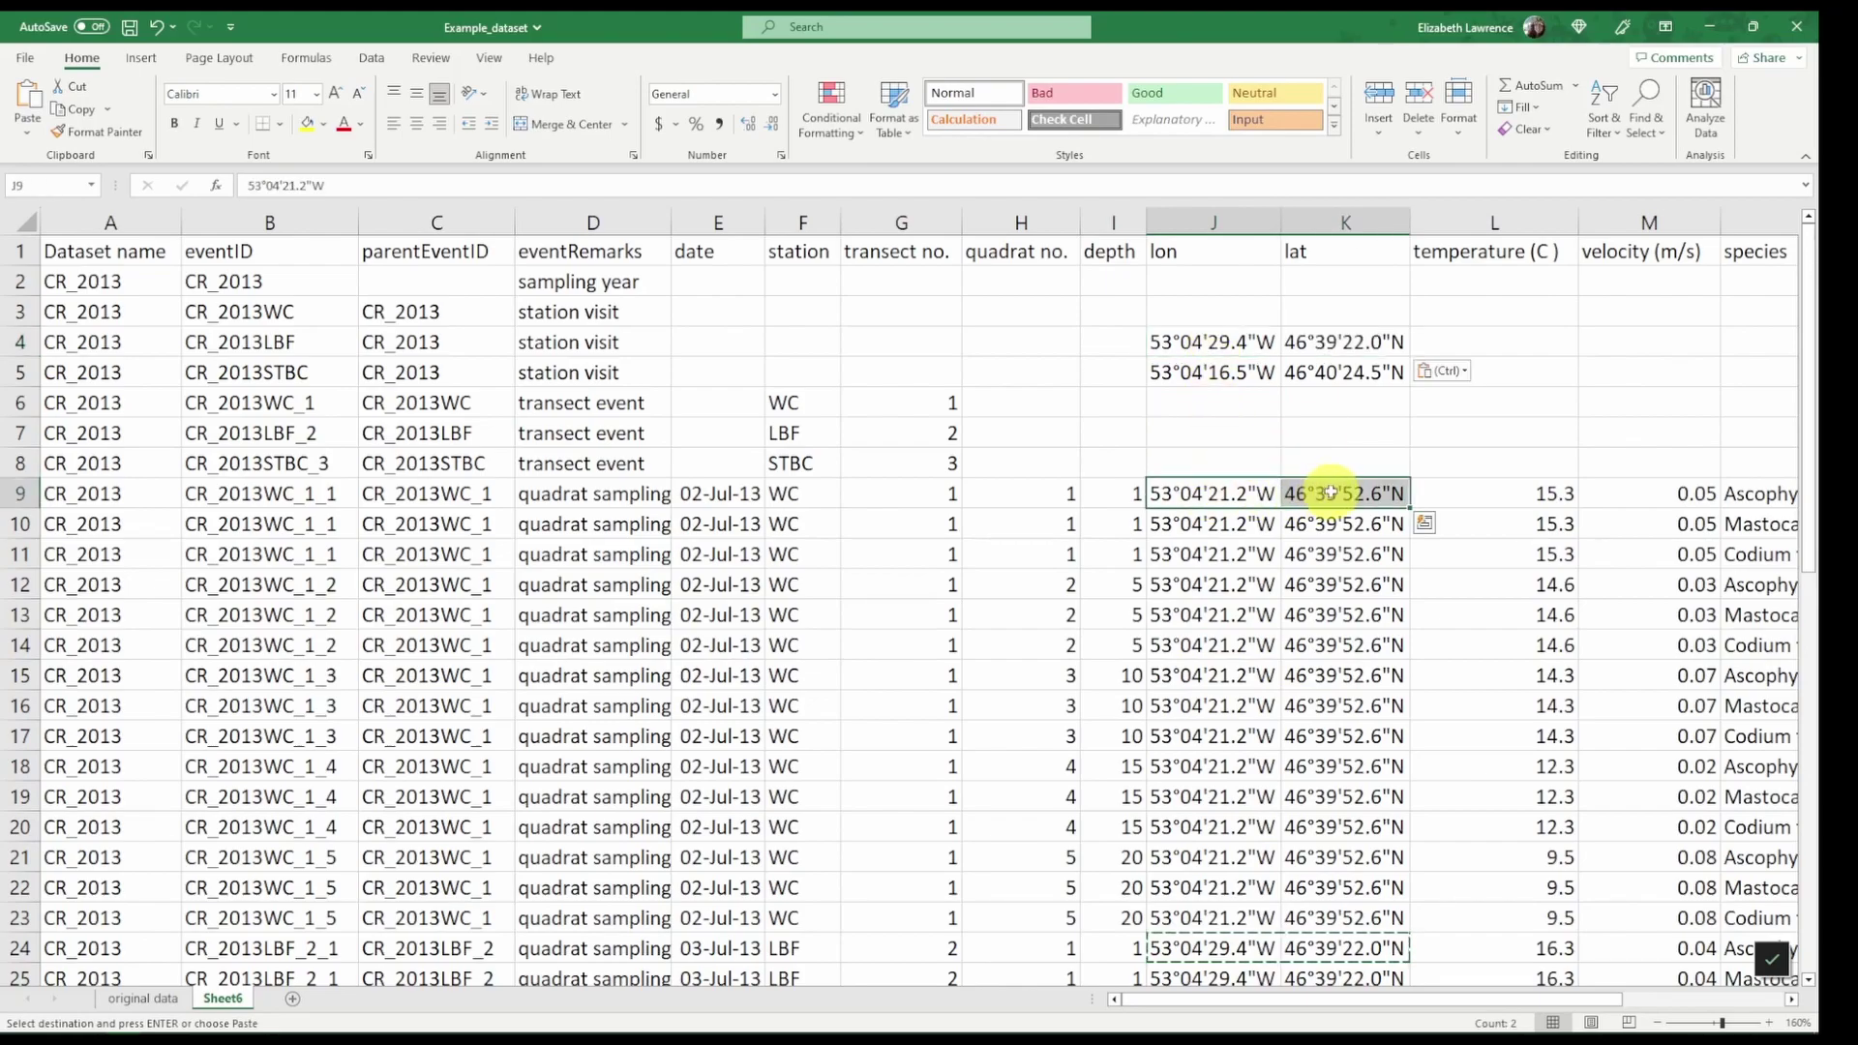
key(ctrl+c)
click(1217, 311)
key(ctrl+v)
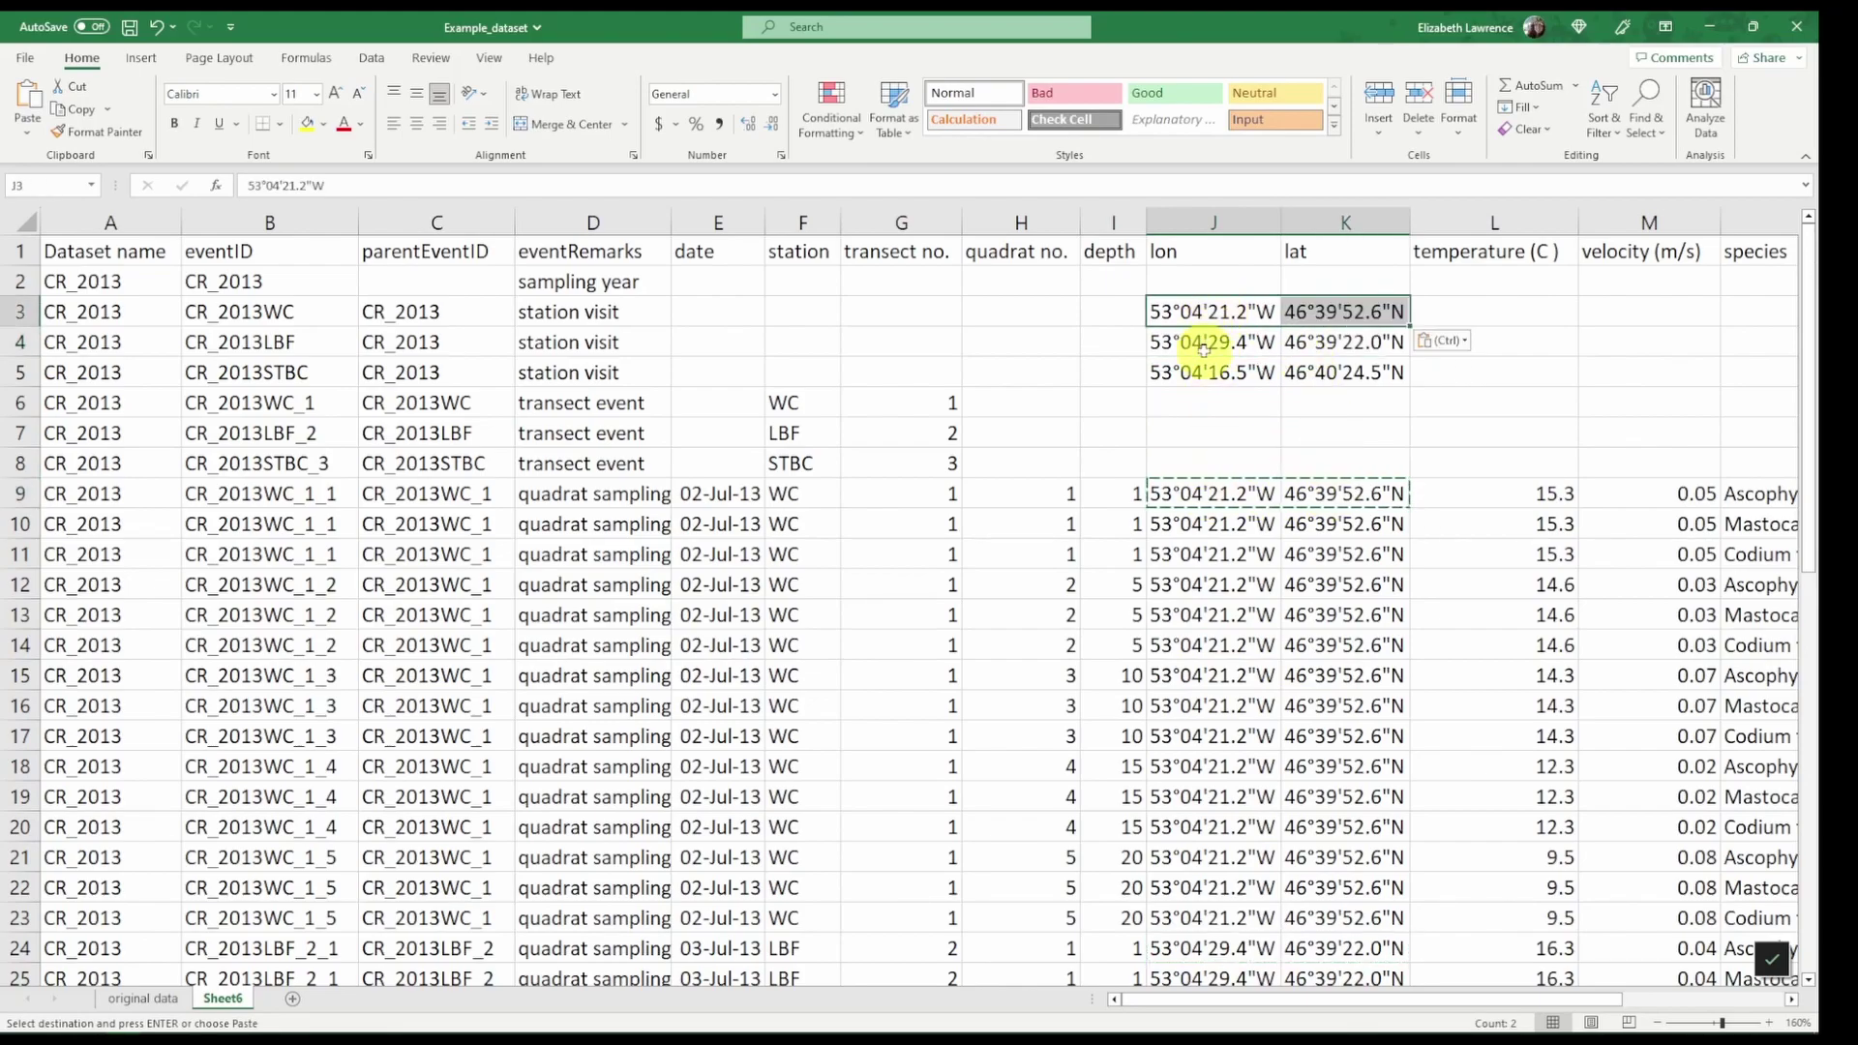
Step: Delete the lon and lat values from all quadrat rows, J9:K53
click(1204, 339)
drag(1234, 494, 1352, 919)
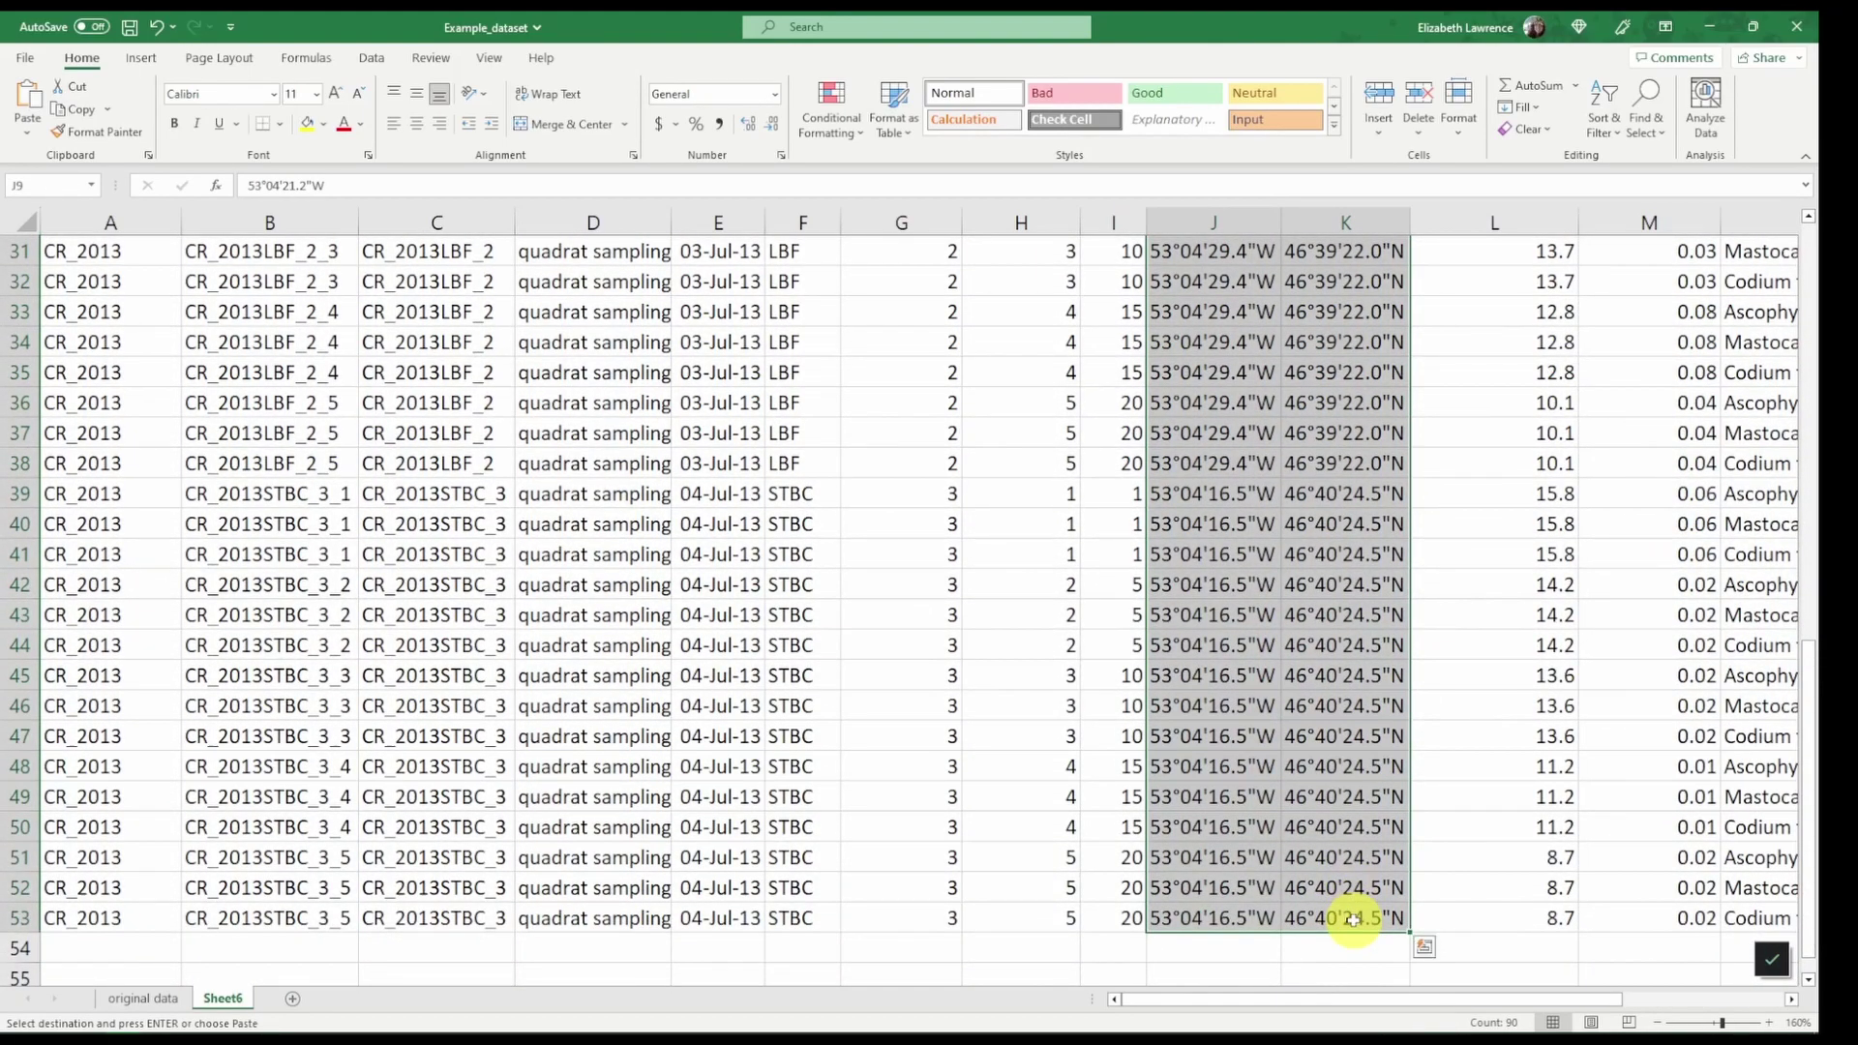
key(Delete)
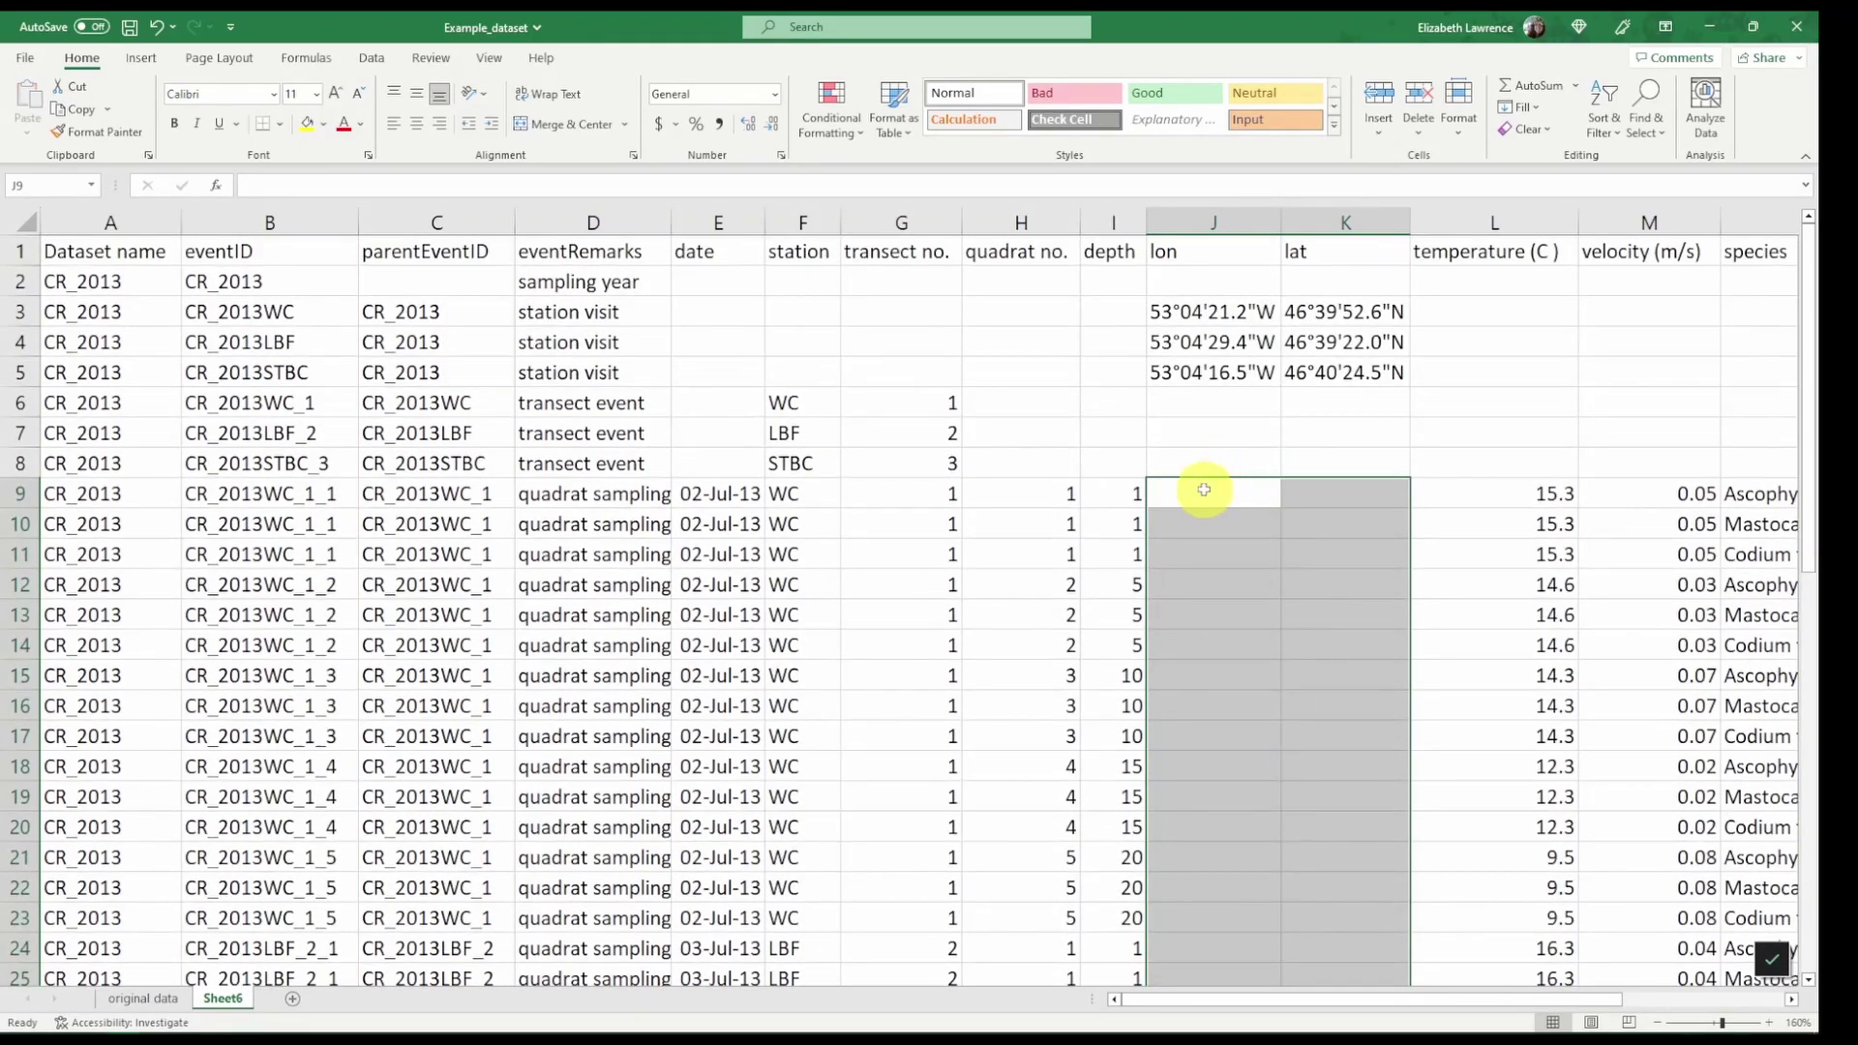
click(1201, 489)
click(1230, 512)
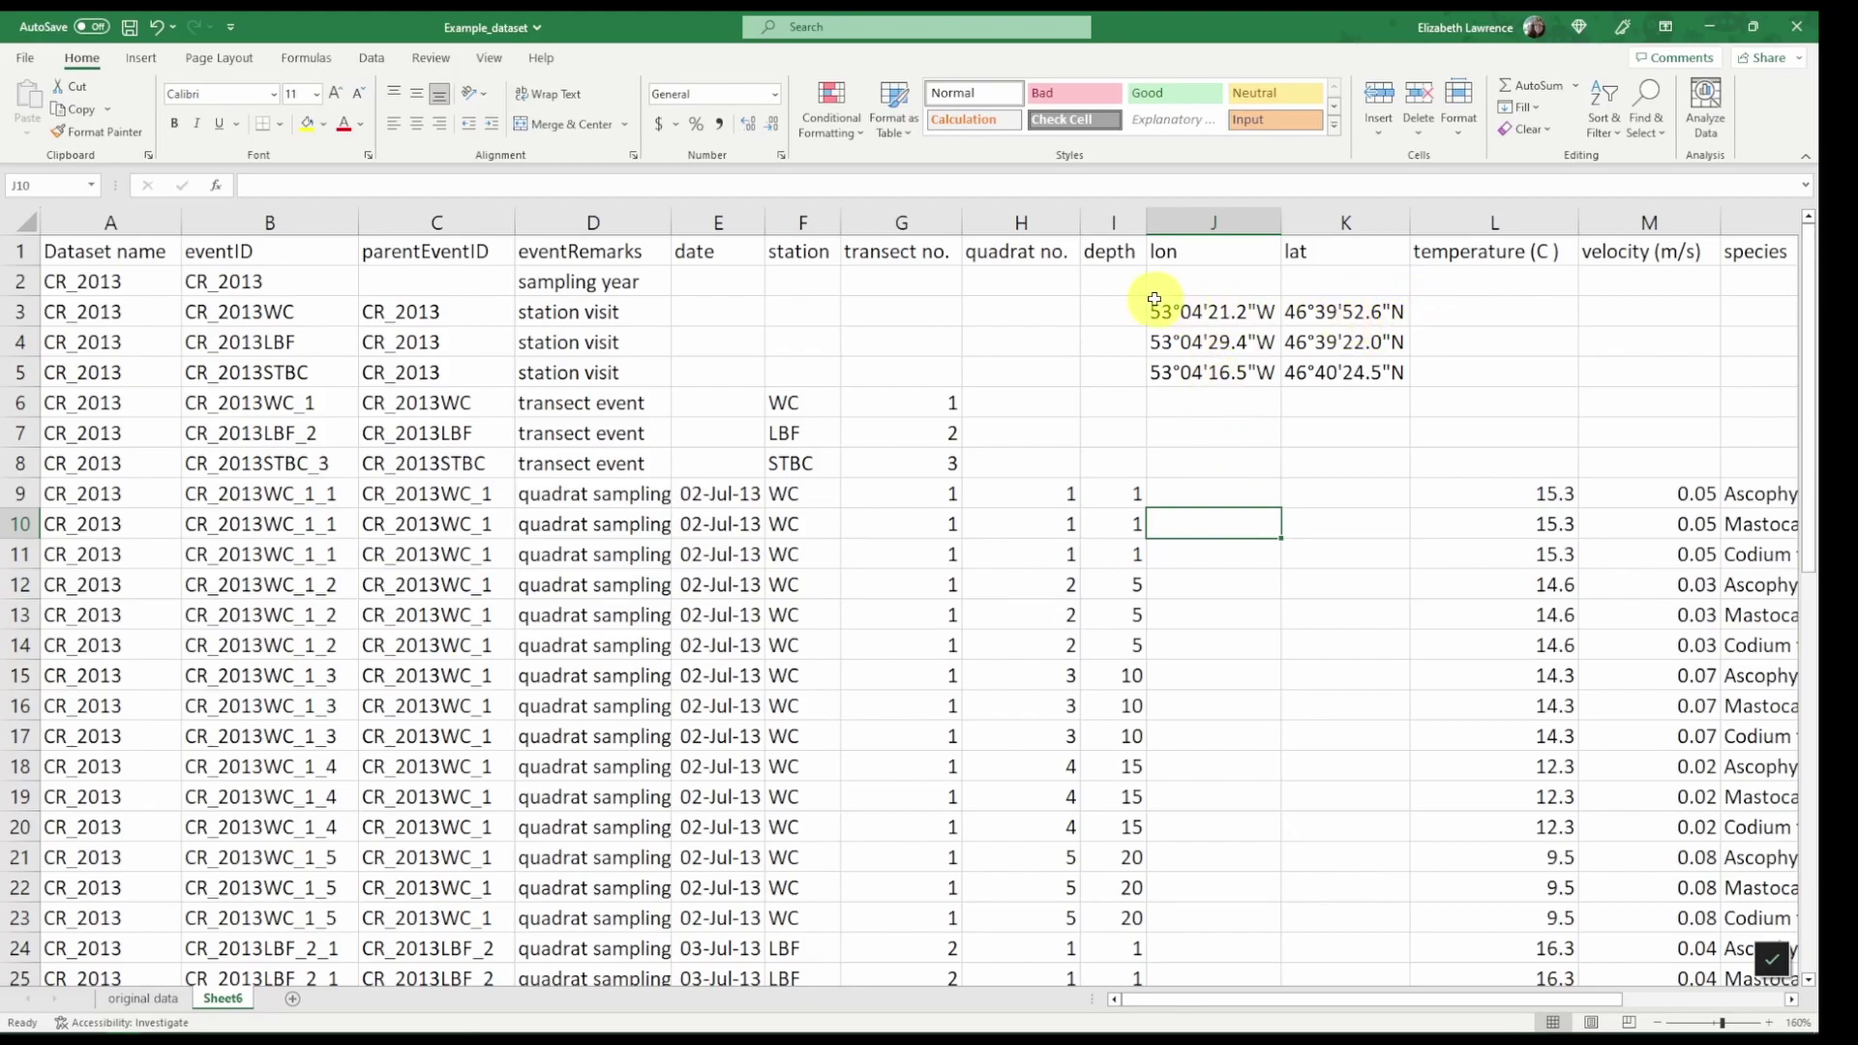
drag(1191, 311, 1224, 371)
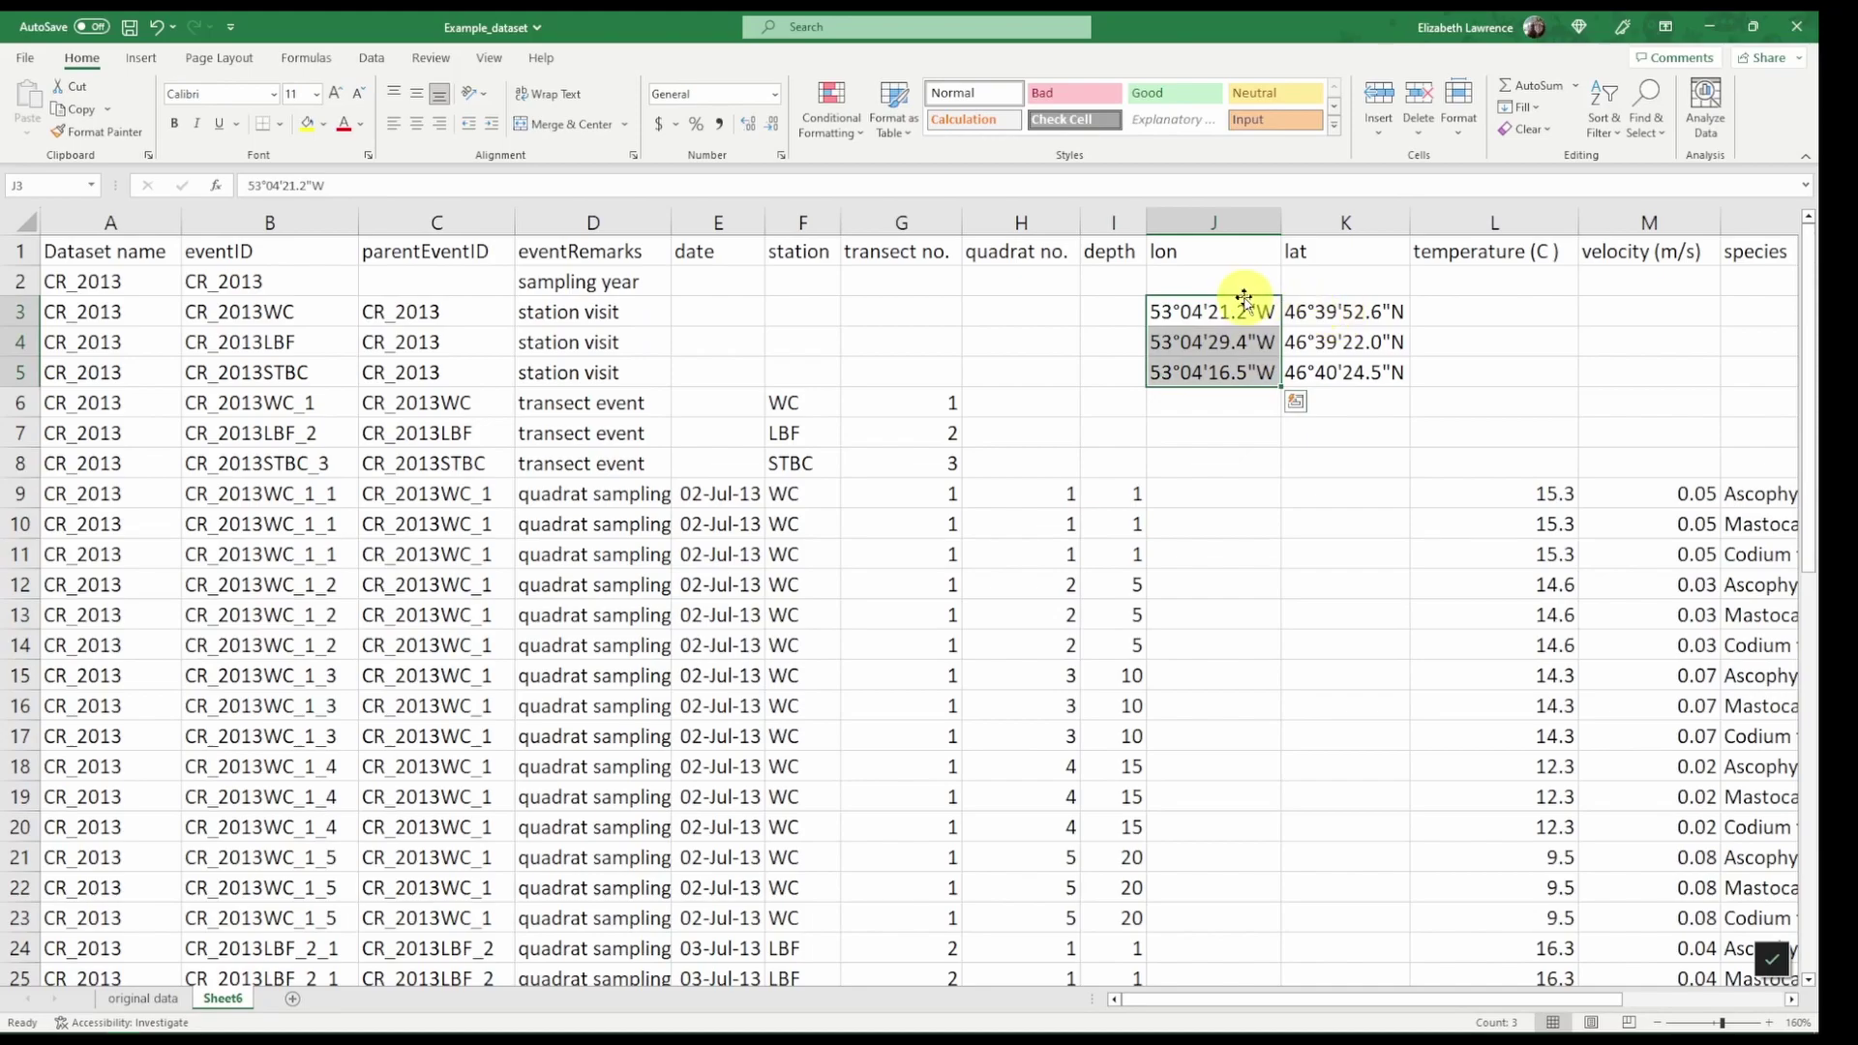
click(1161, 460)
Step: Copy the 02-Jul-13 date from E9 into E3
click(723, 504)
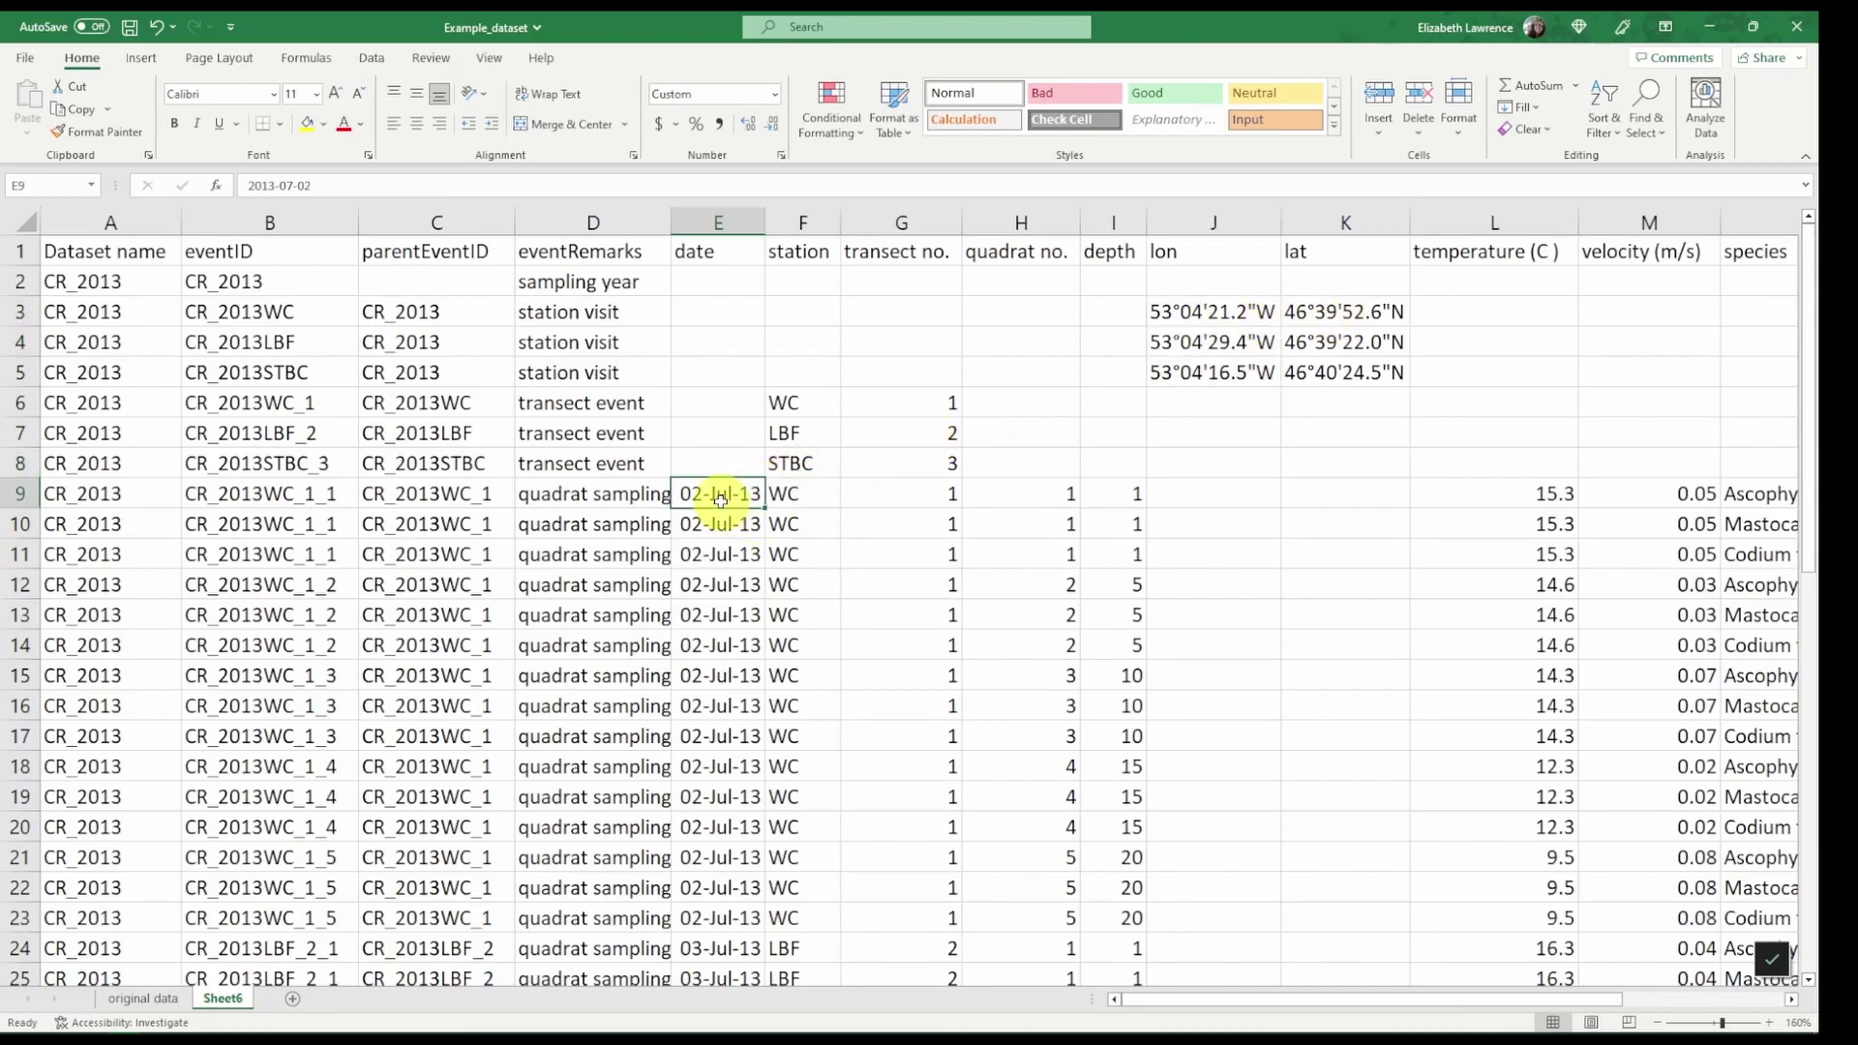
scroll(716, 609, down, 8)
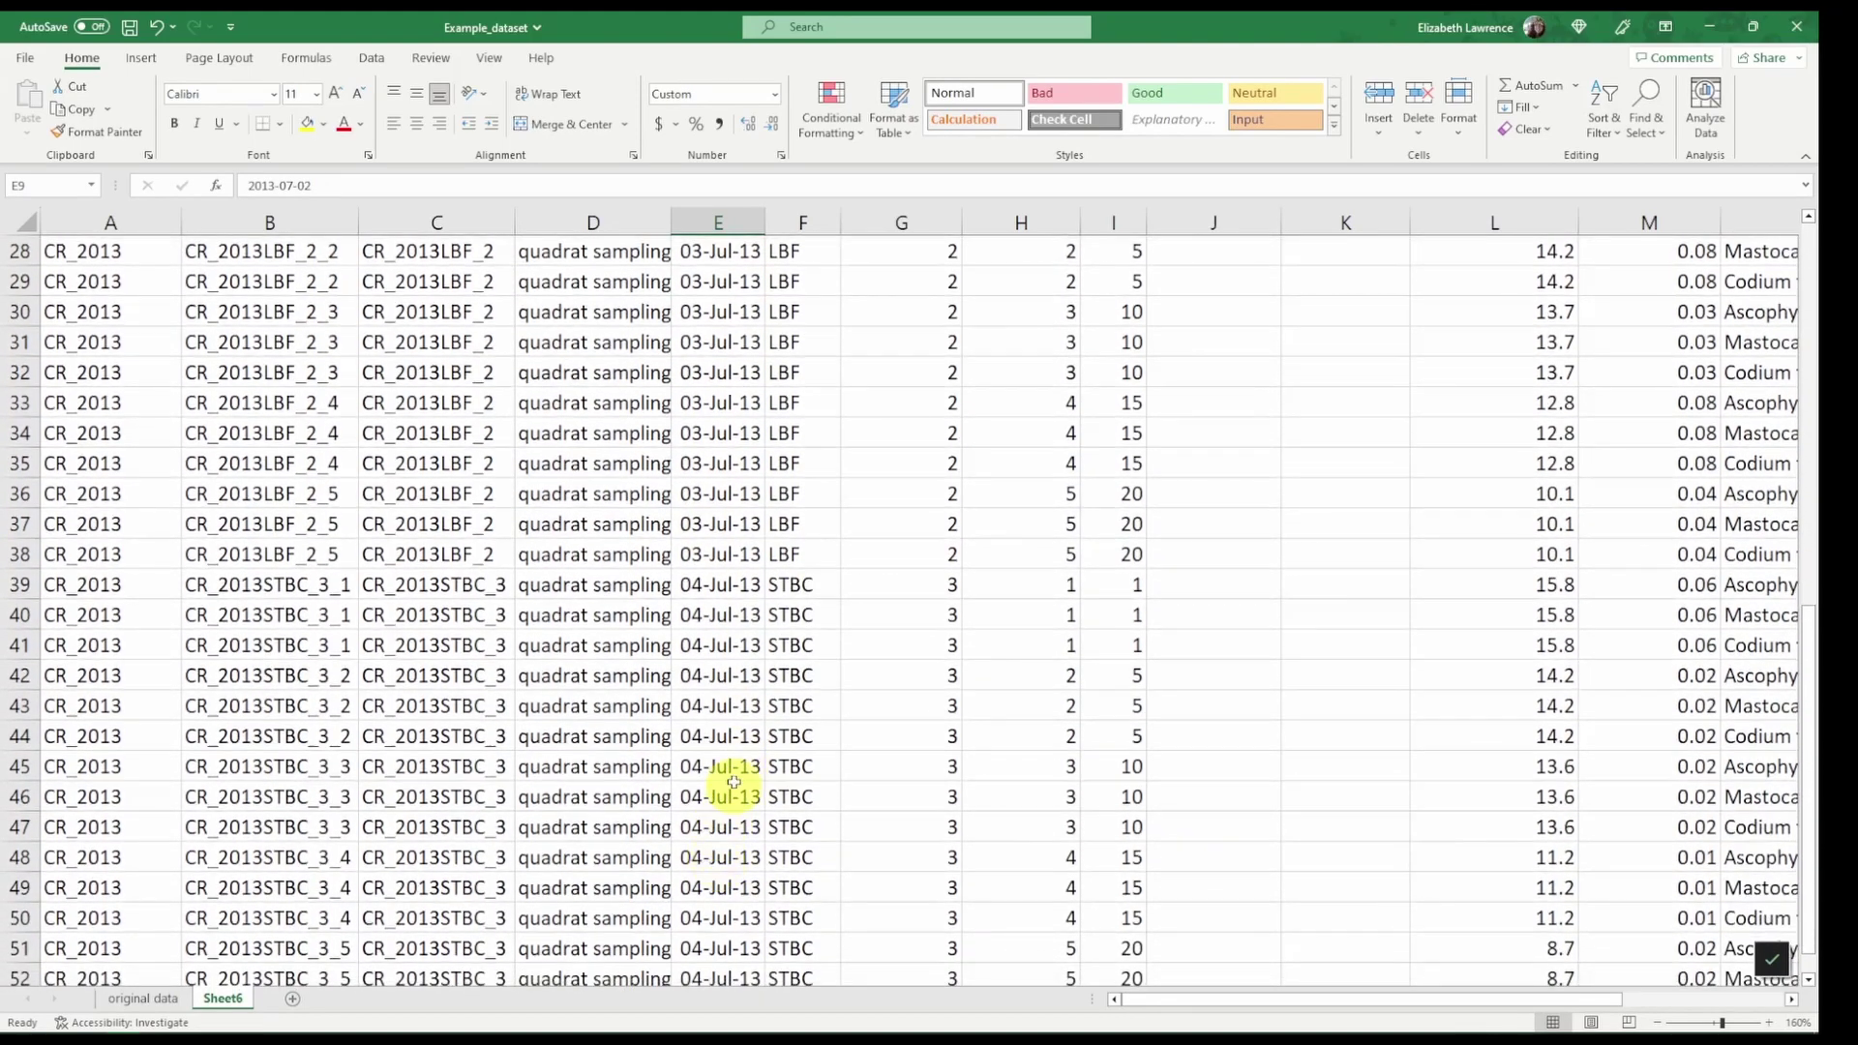
scroll(813, 523, up, 9)
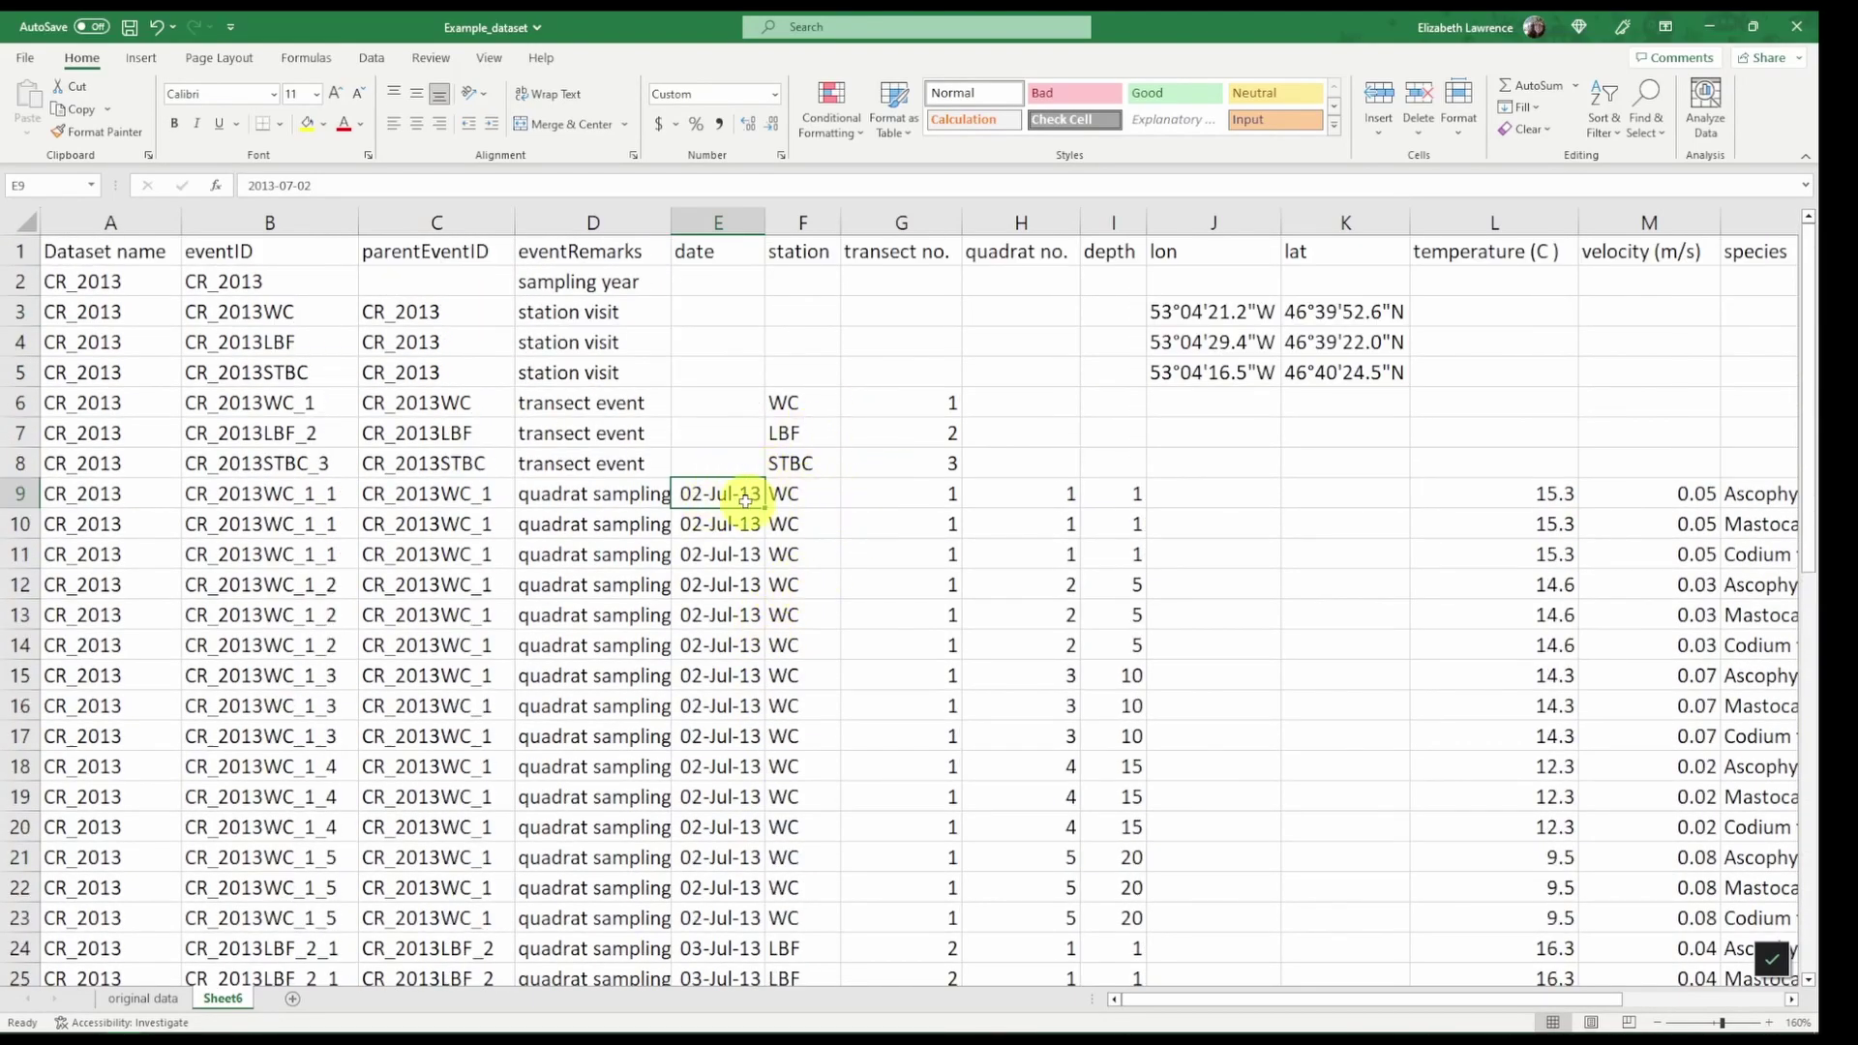
key(ctrl+c)
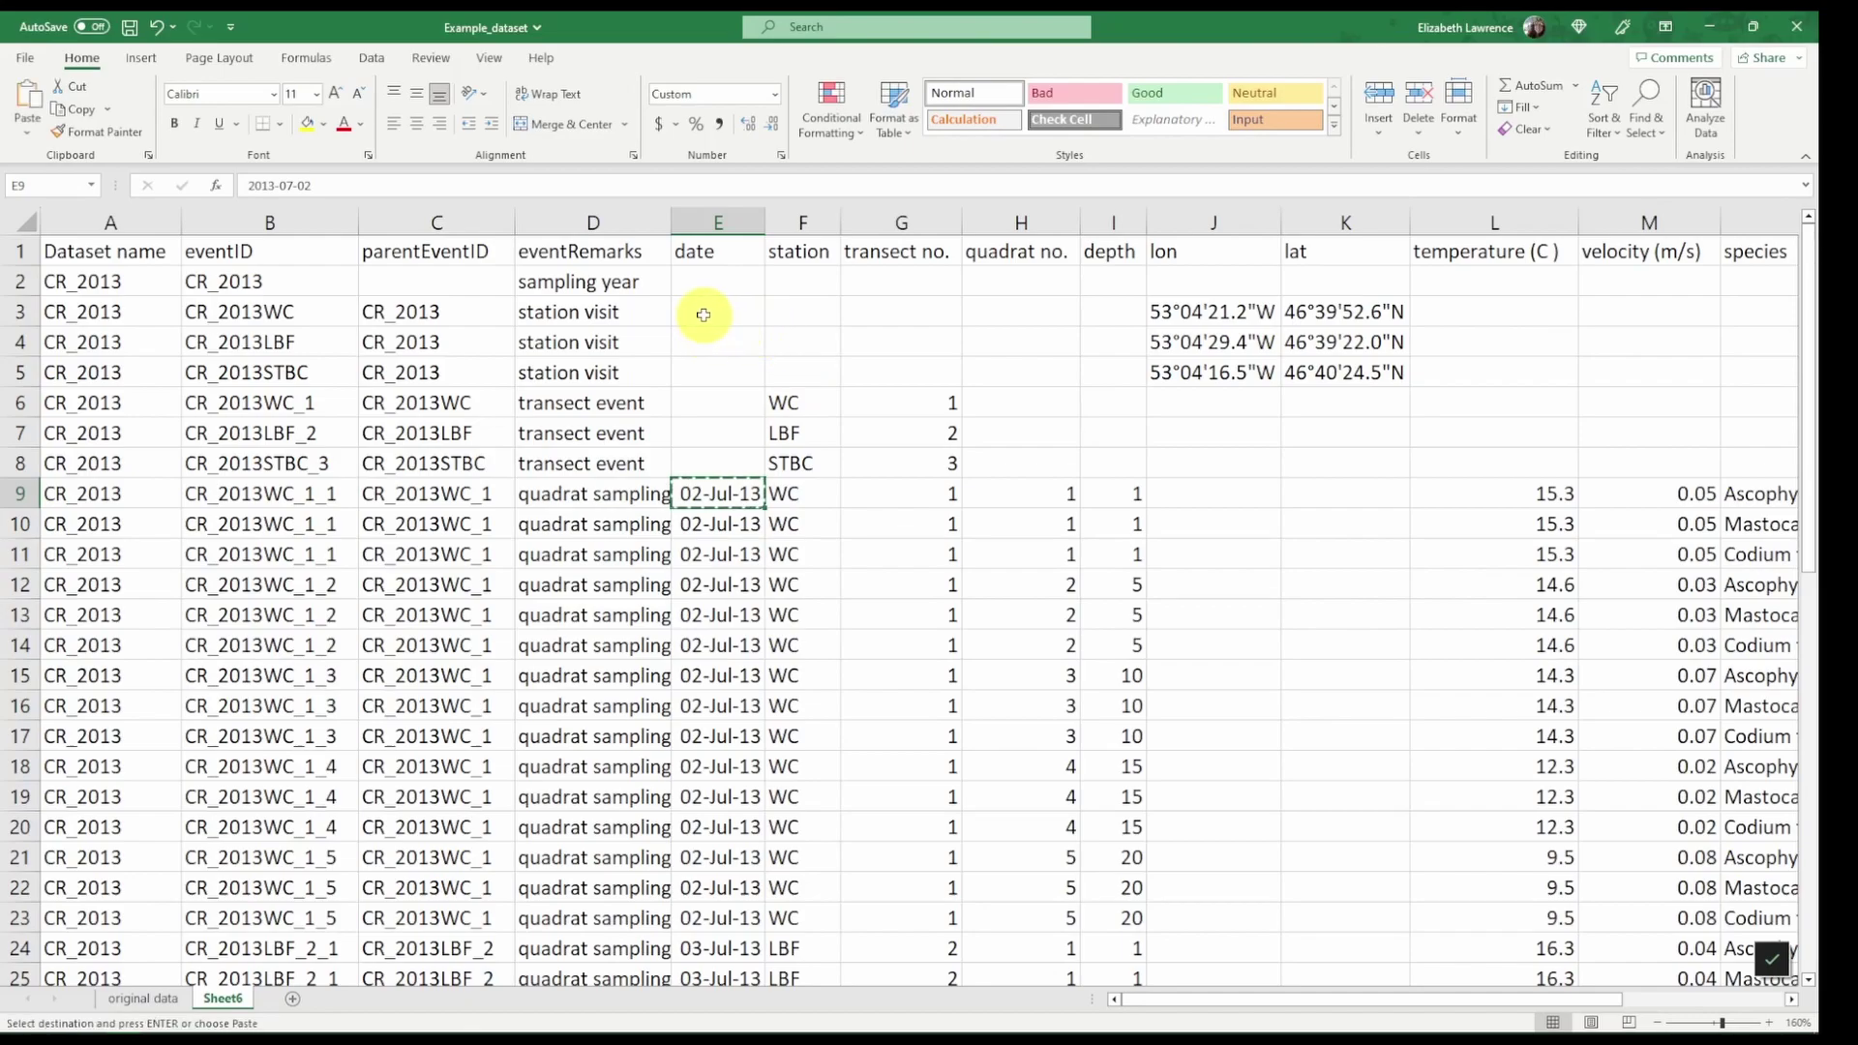
click(706, 310)
key(ctrl+v)
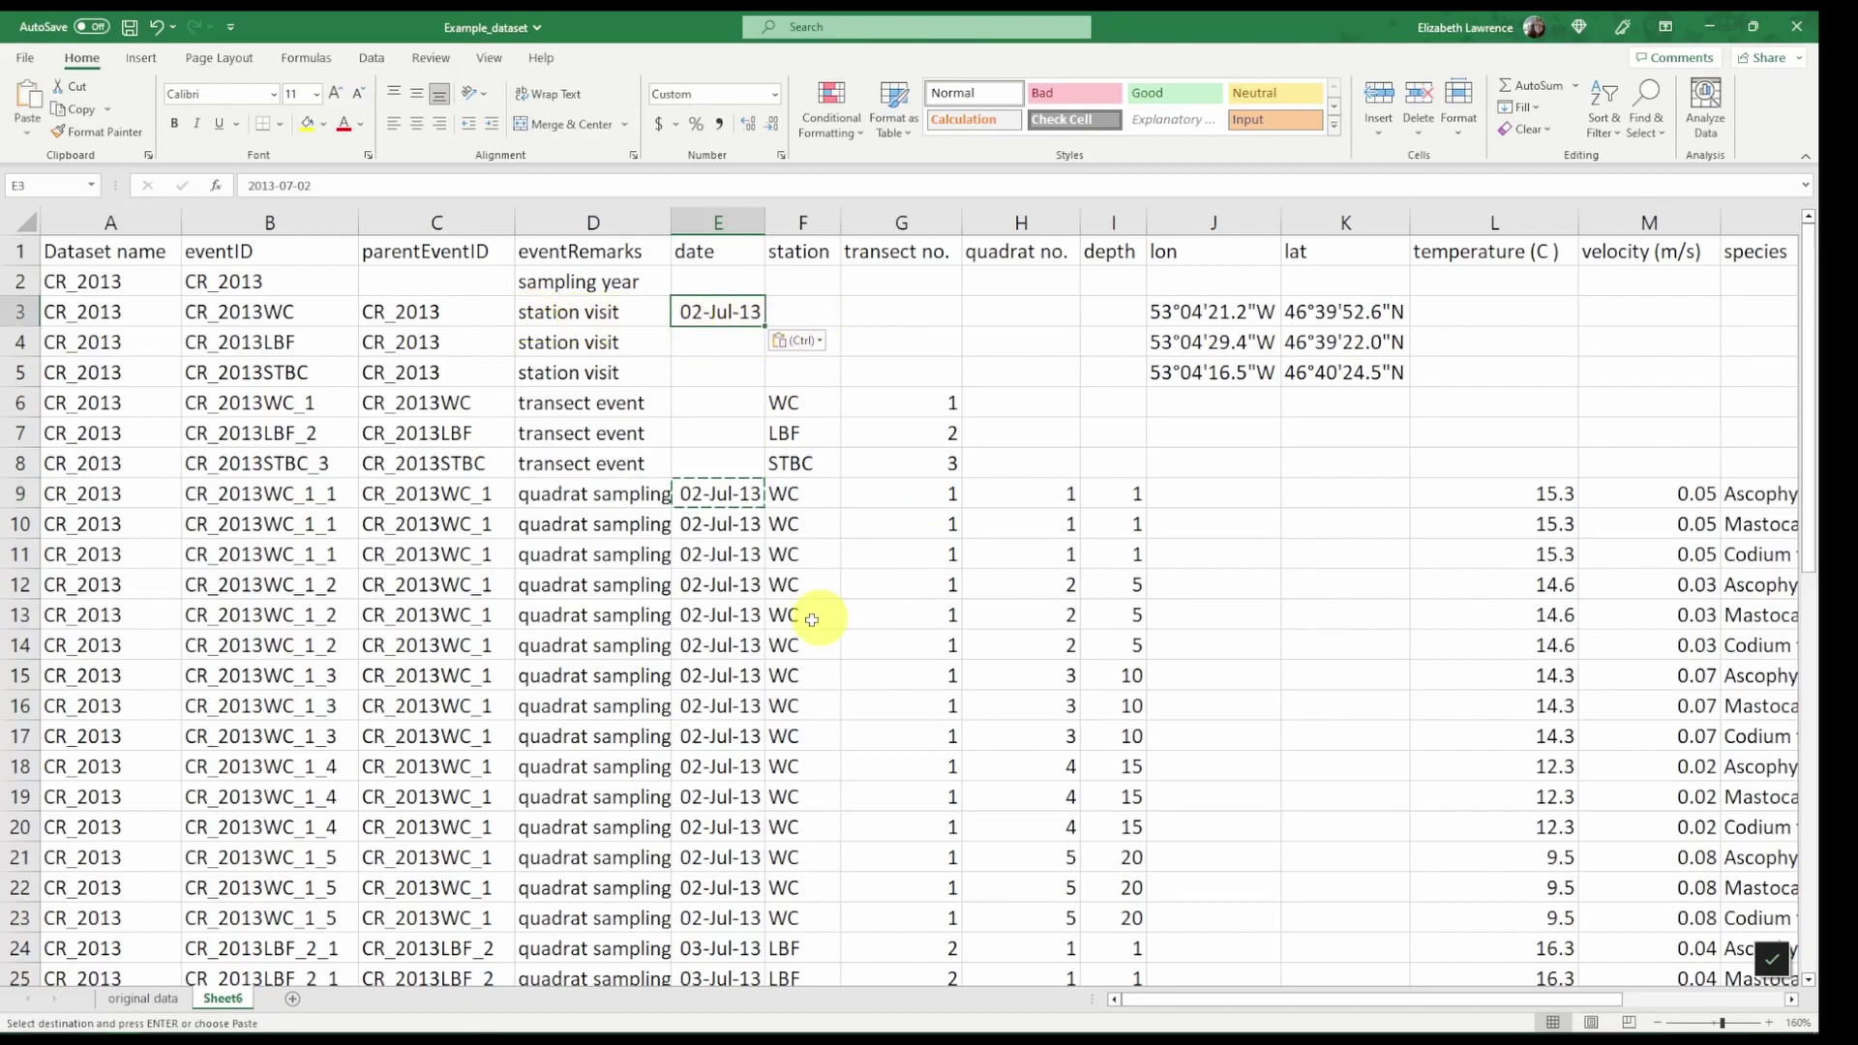
Step: Copy 03-Jul-13 from E32 for E4 and paste 04-Jul-13 from E46 into E5
scroll(787, 622, down, 6)
click(738, 656)
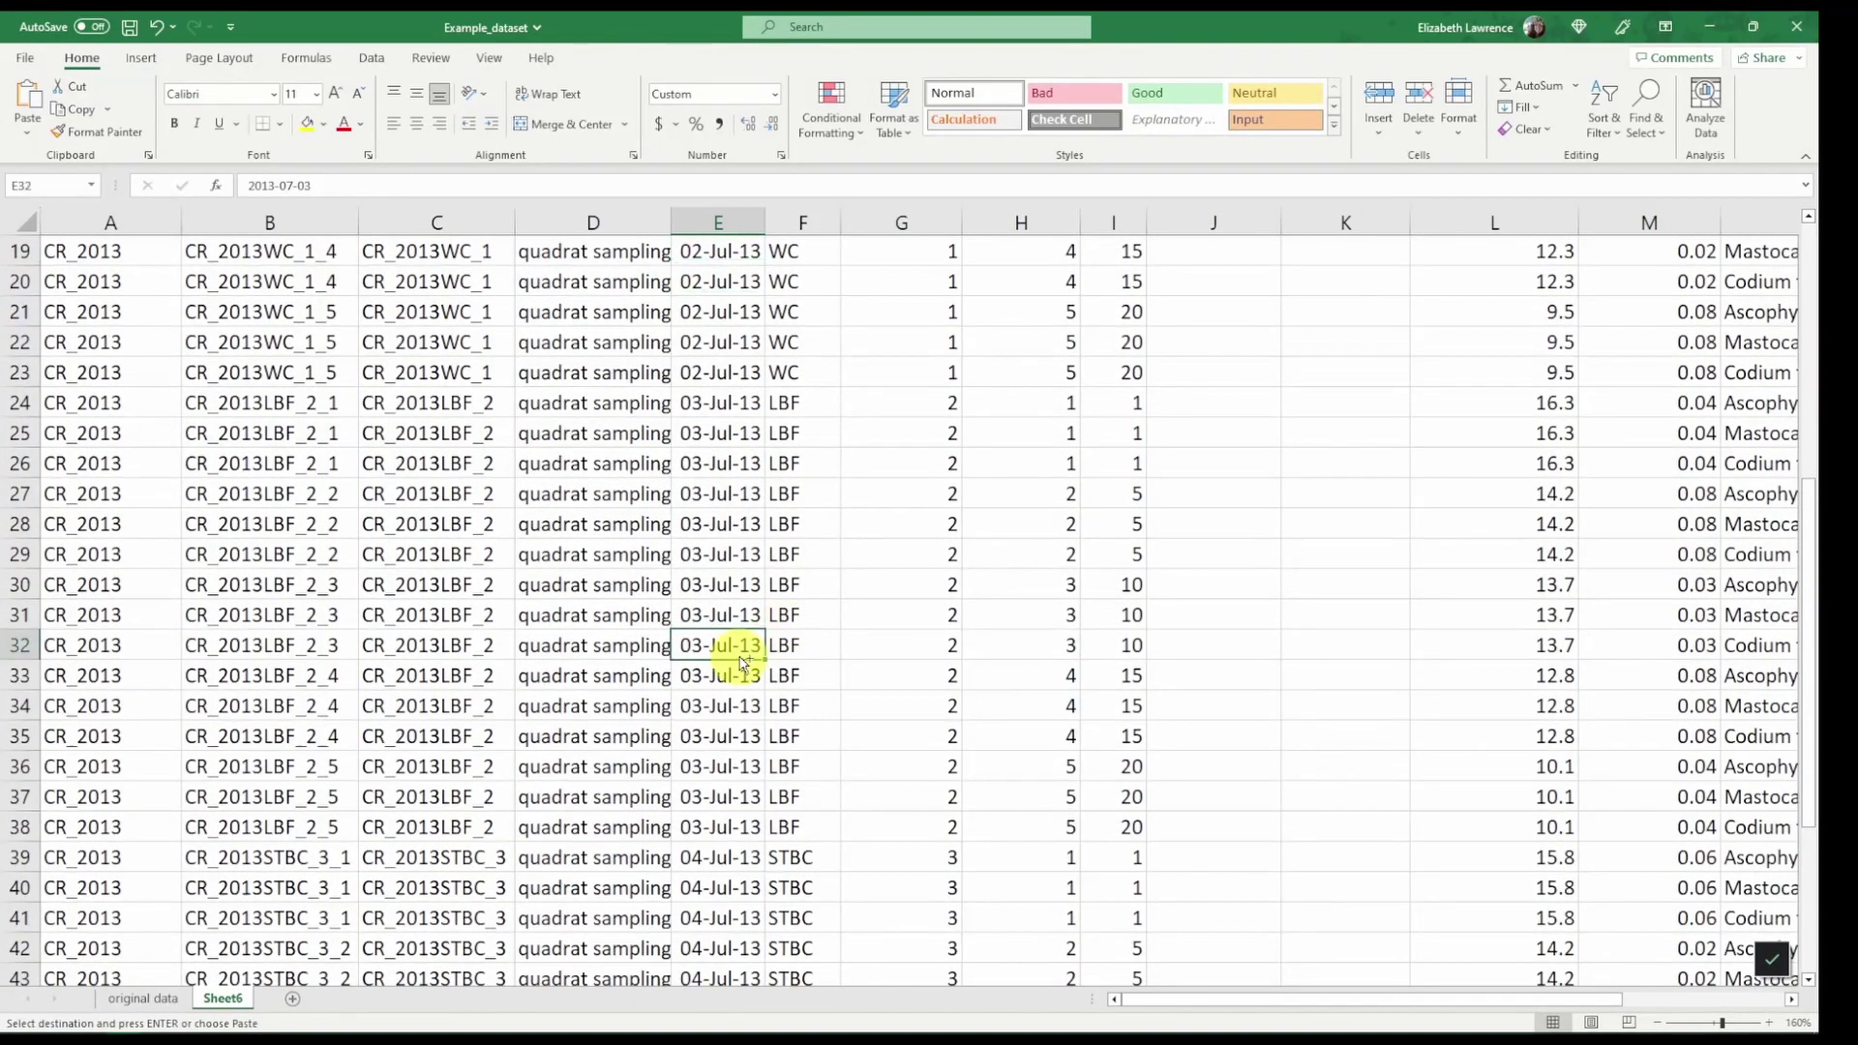
key(ctrl+c)
scroll(741, 648, up, 6)
click(718, 342)
scroll(721, 610, down, 9)
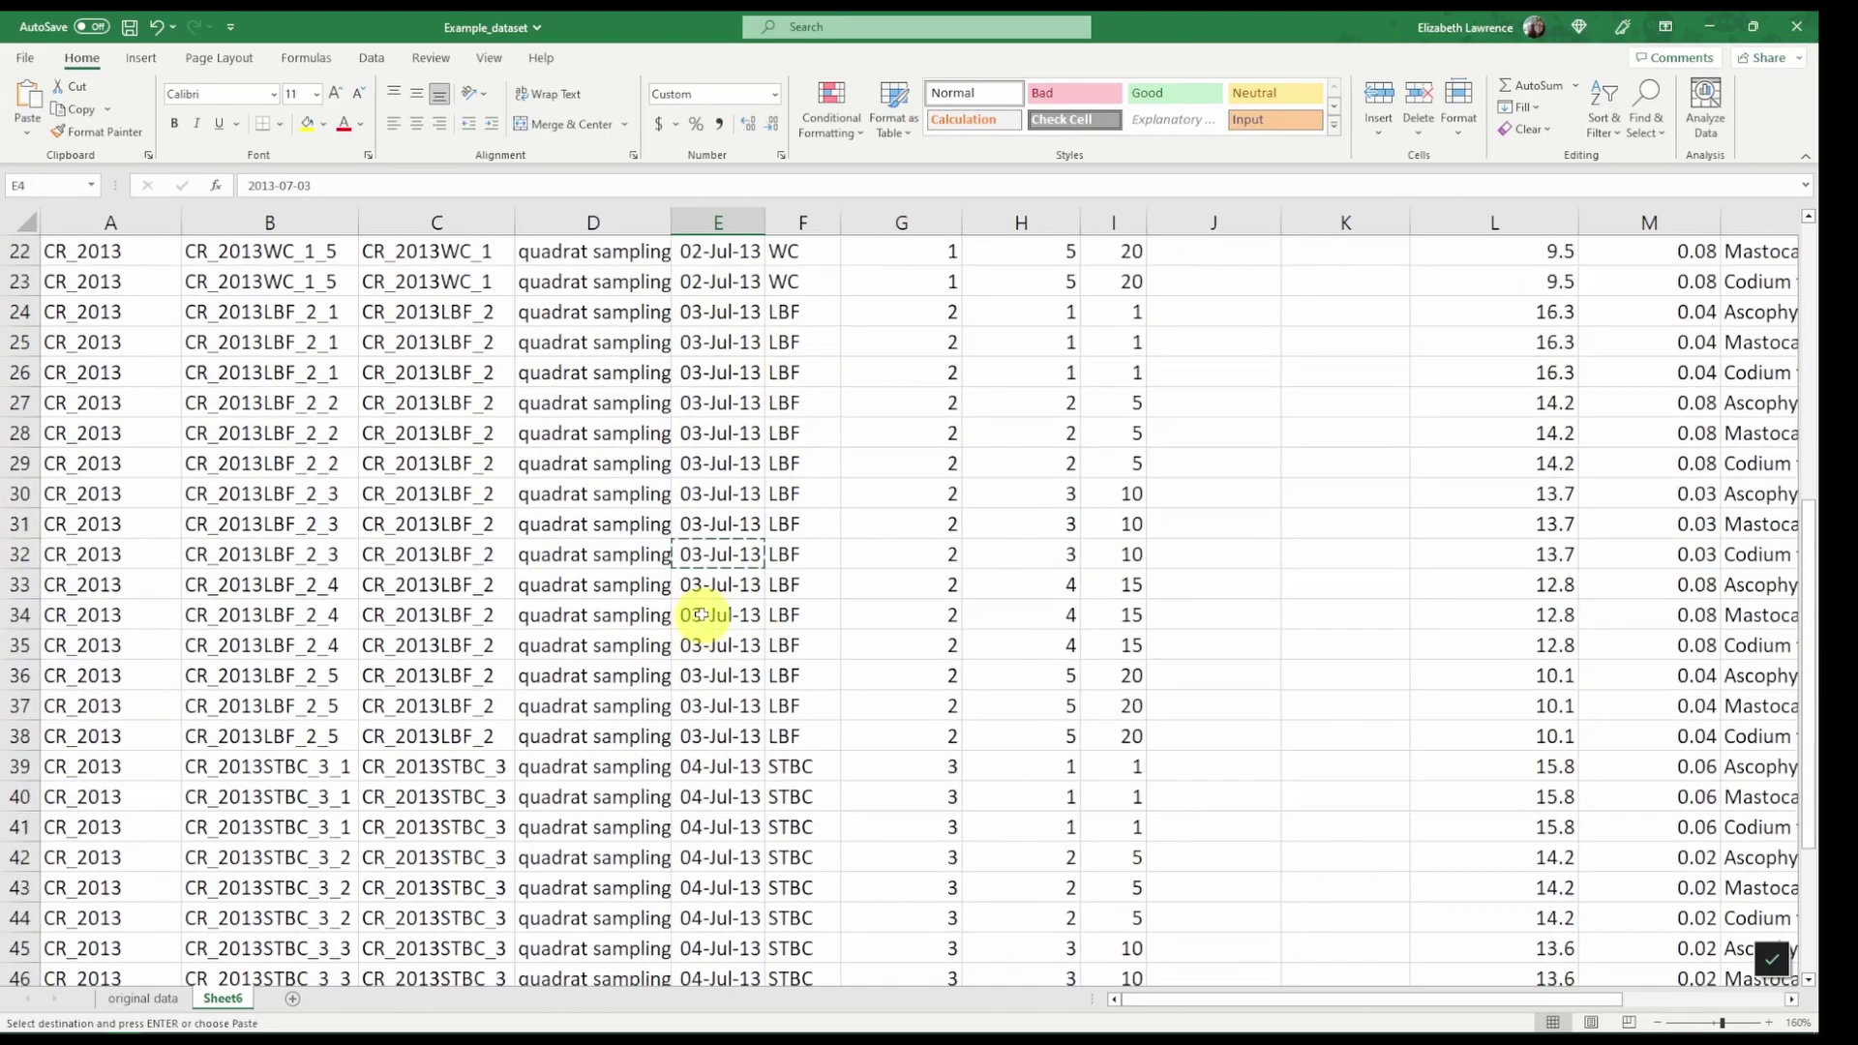
click(740, 797)
key(ctrl+c)
scroll(741, 678, up, 9)
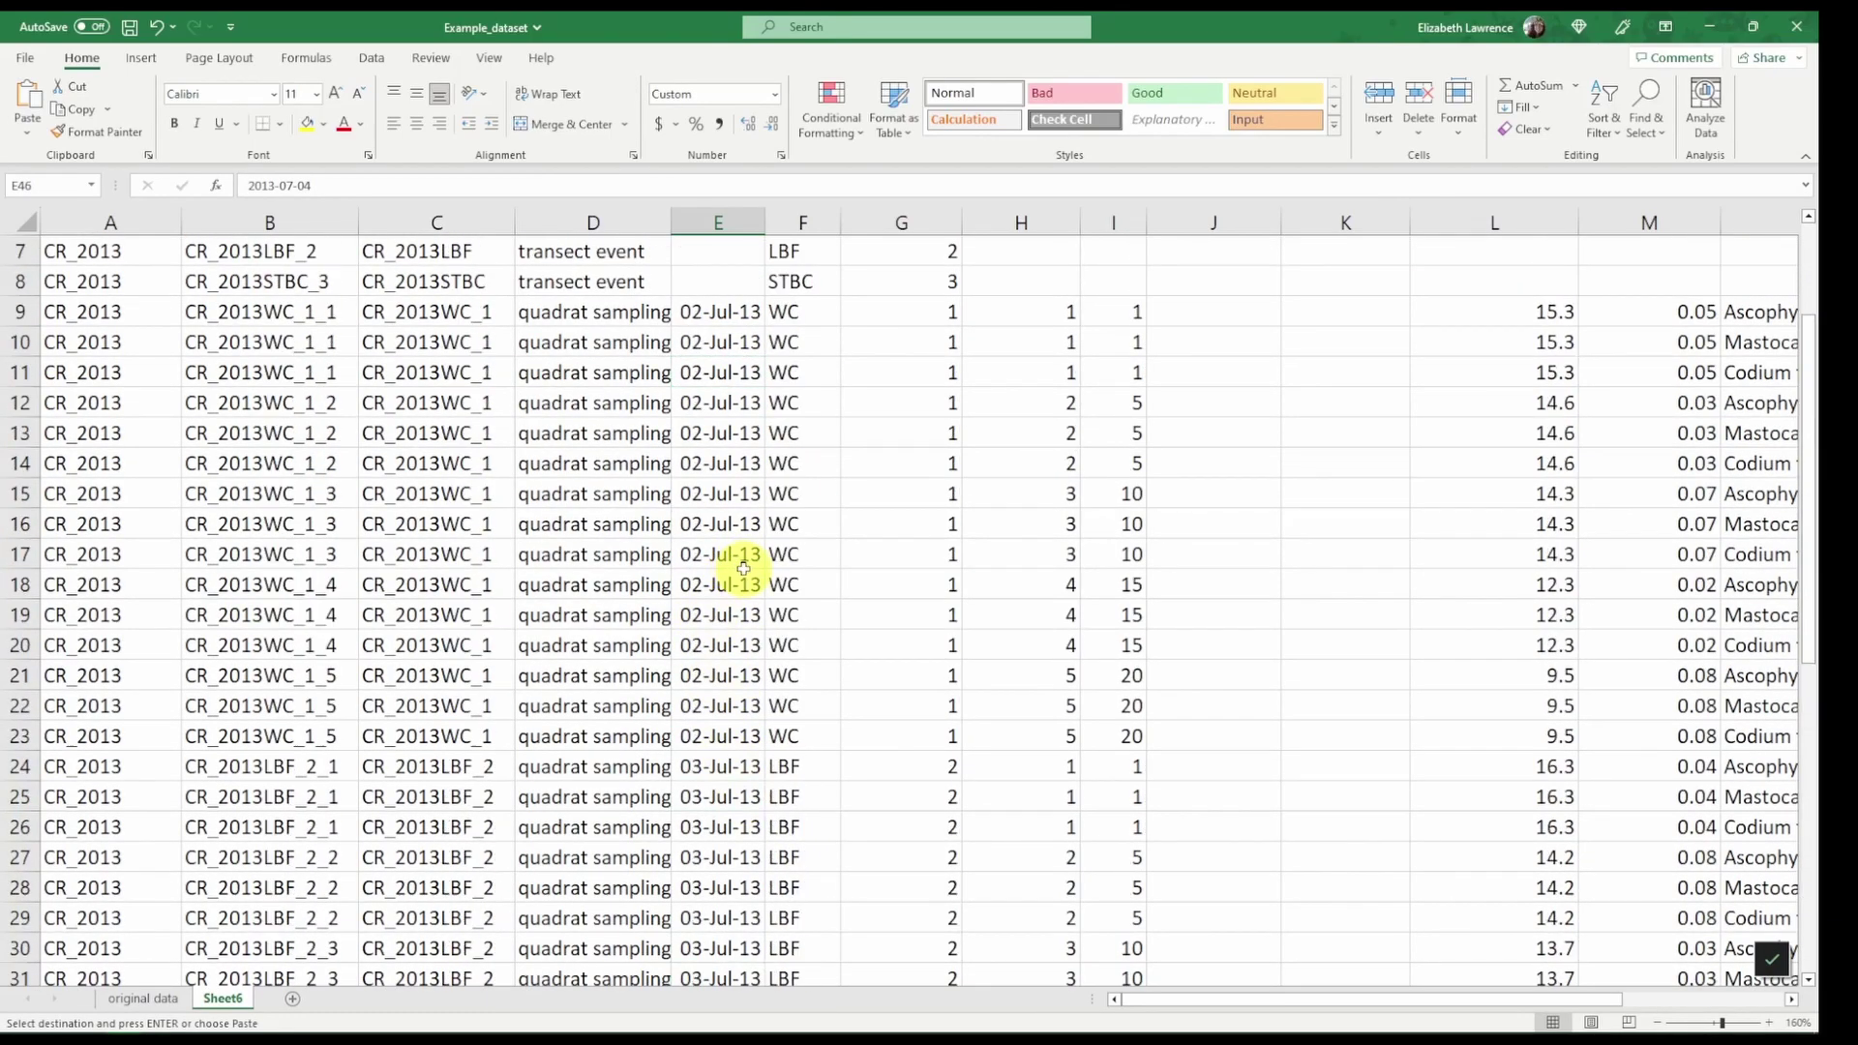
click(720, 373)
key(ctrl+v)
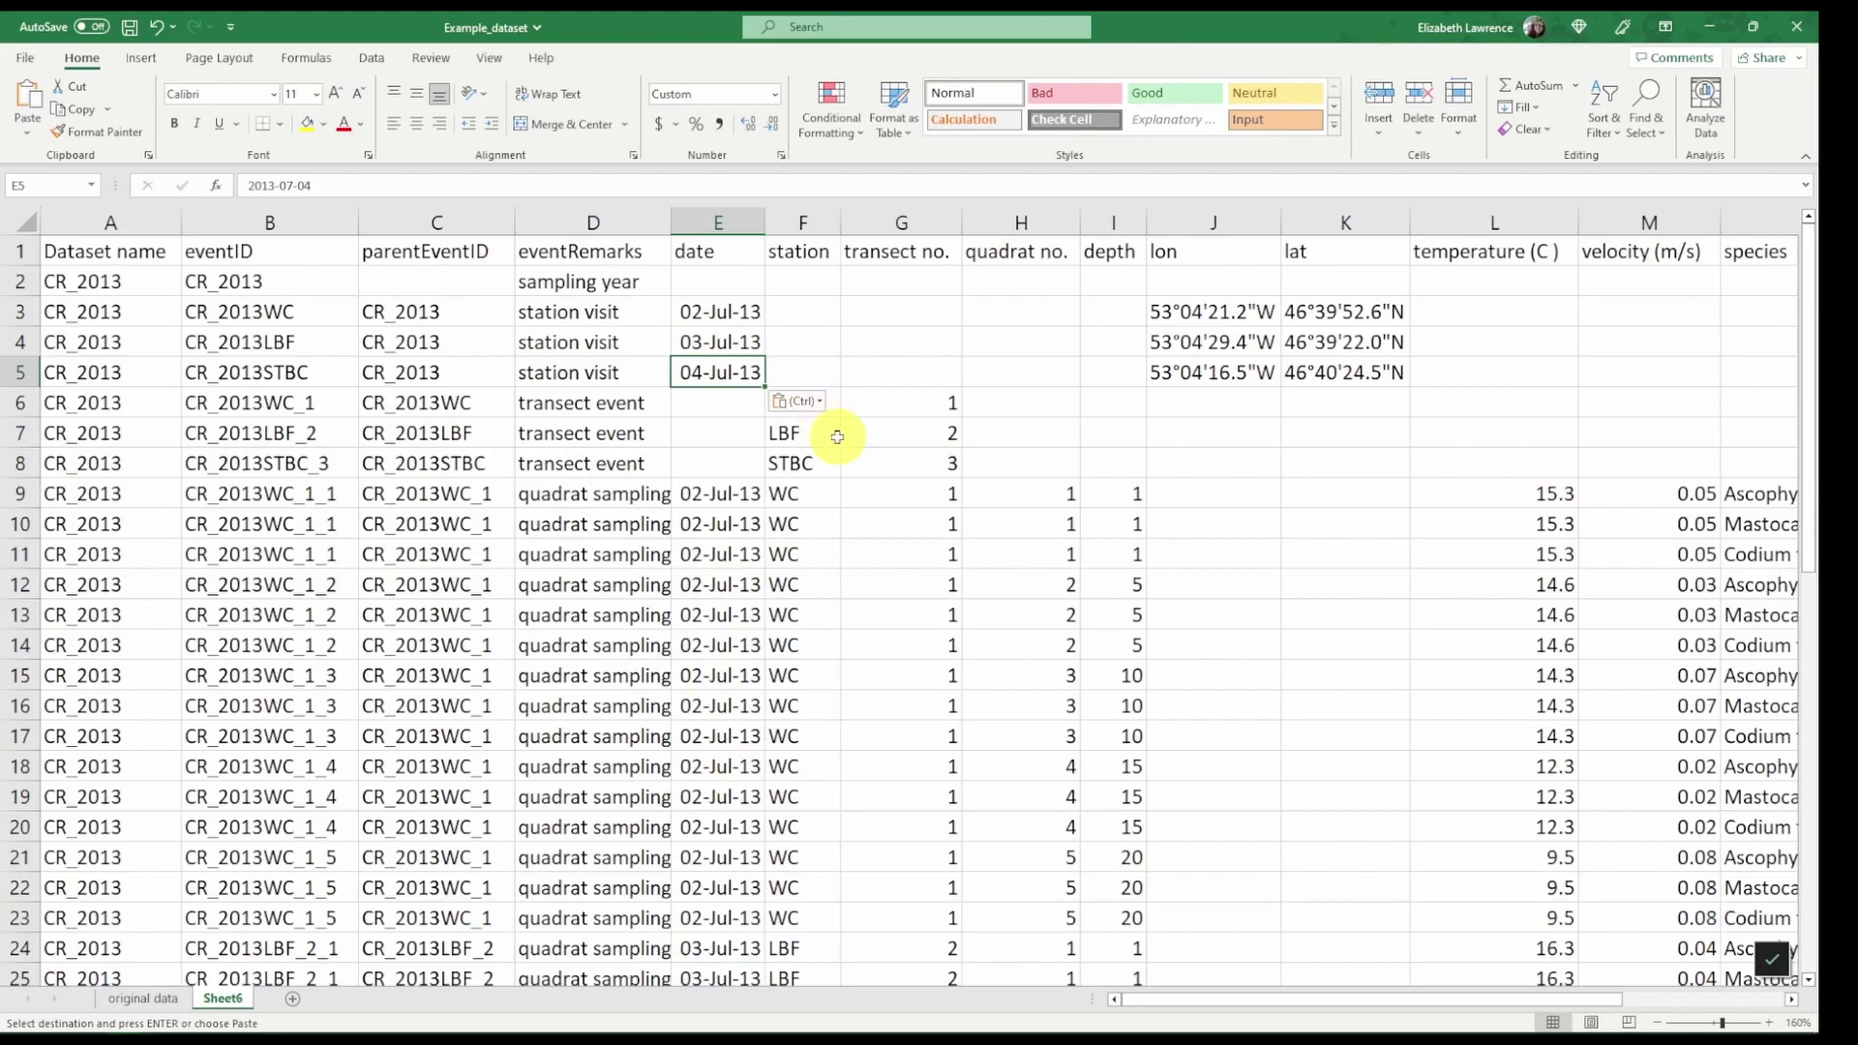
Step: Delete the dates from all quadrat rows, E9 down to E53
click(727, 495)
key(ctrl+shift+Down)
scroll(532, 317, down, 1)
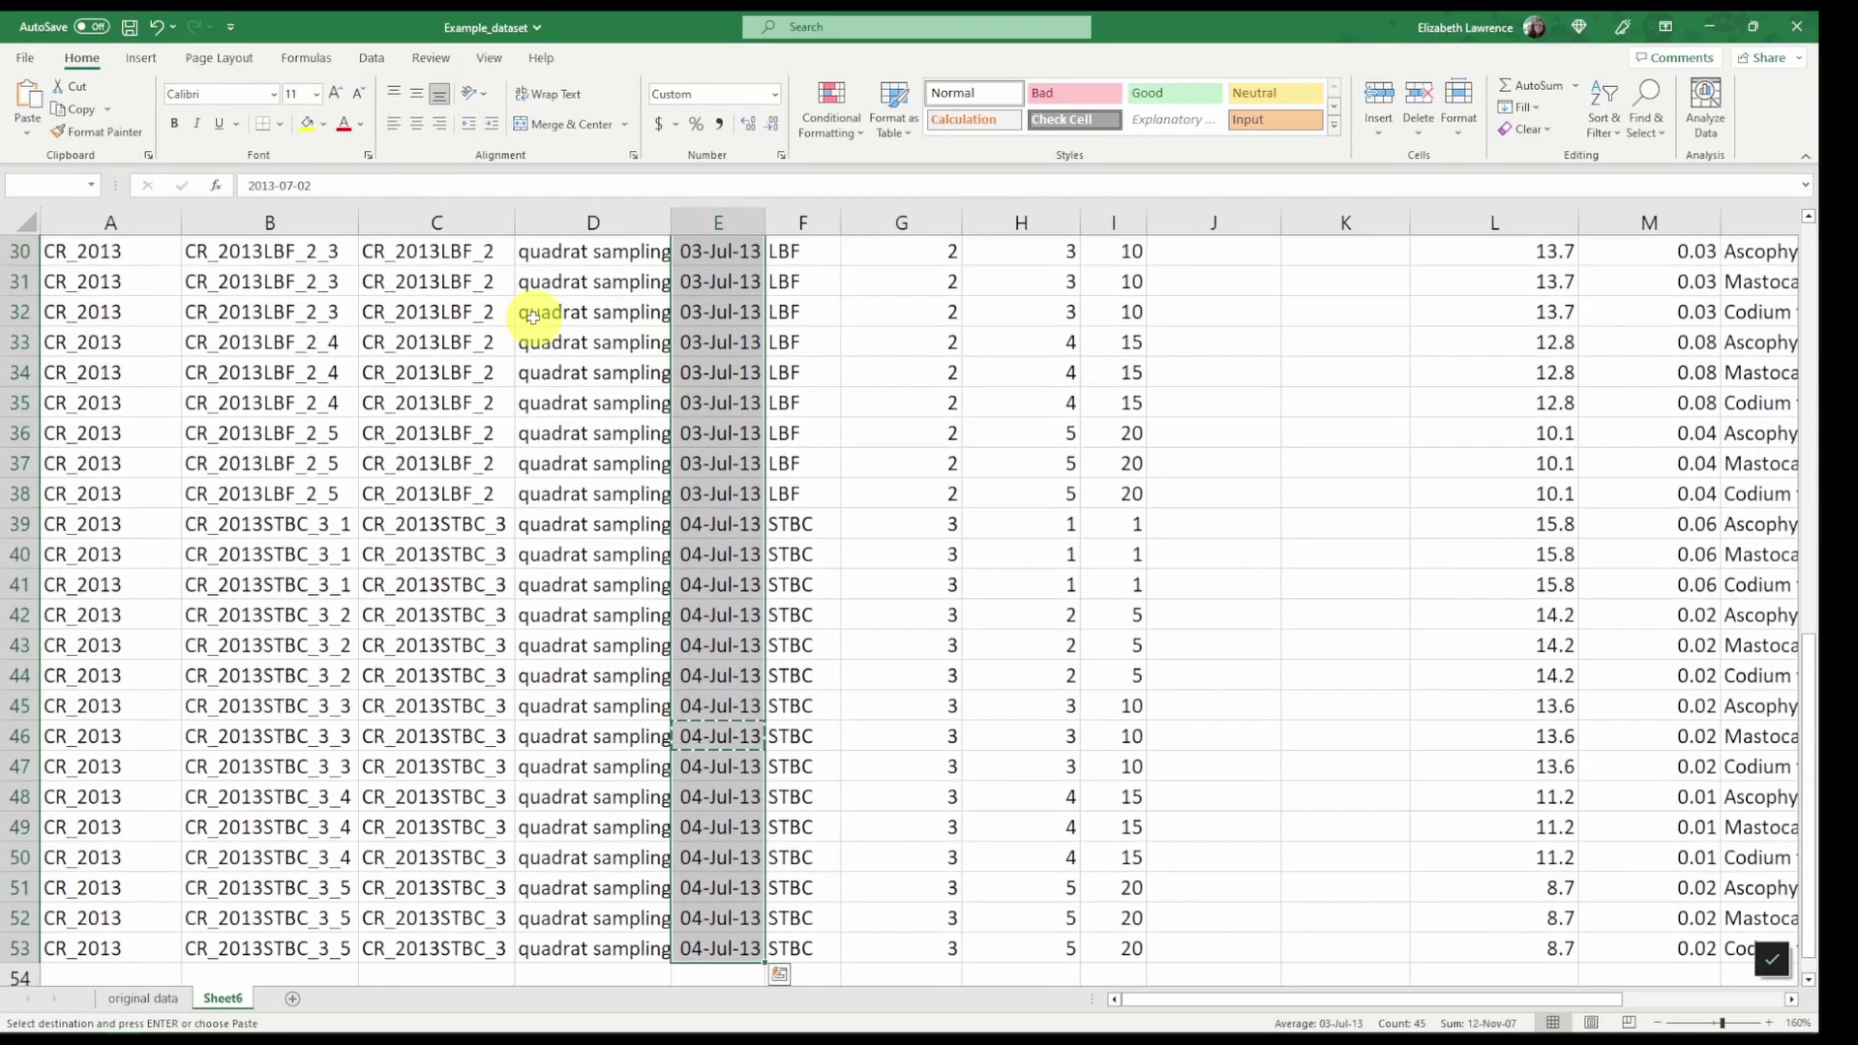
key(Delete)
scroll(532, 314, up, 10)
click(792, 434)
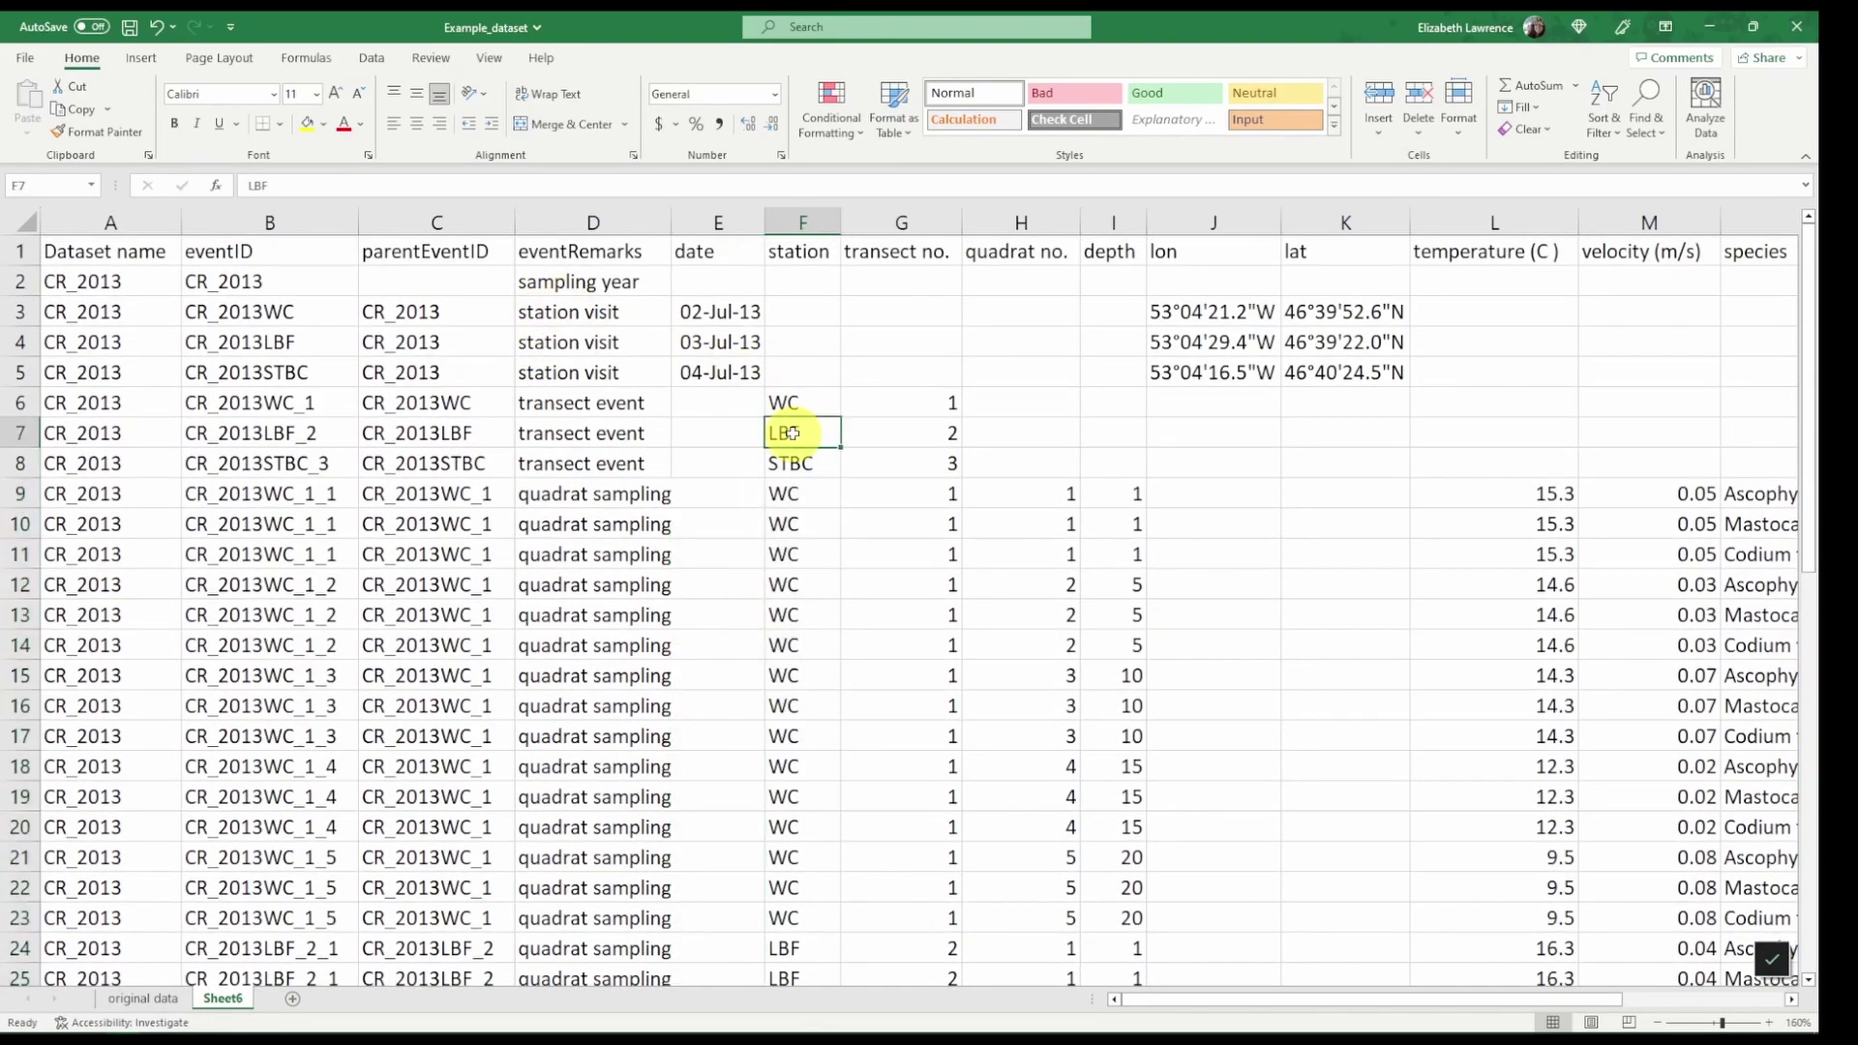
click(970, 494)
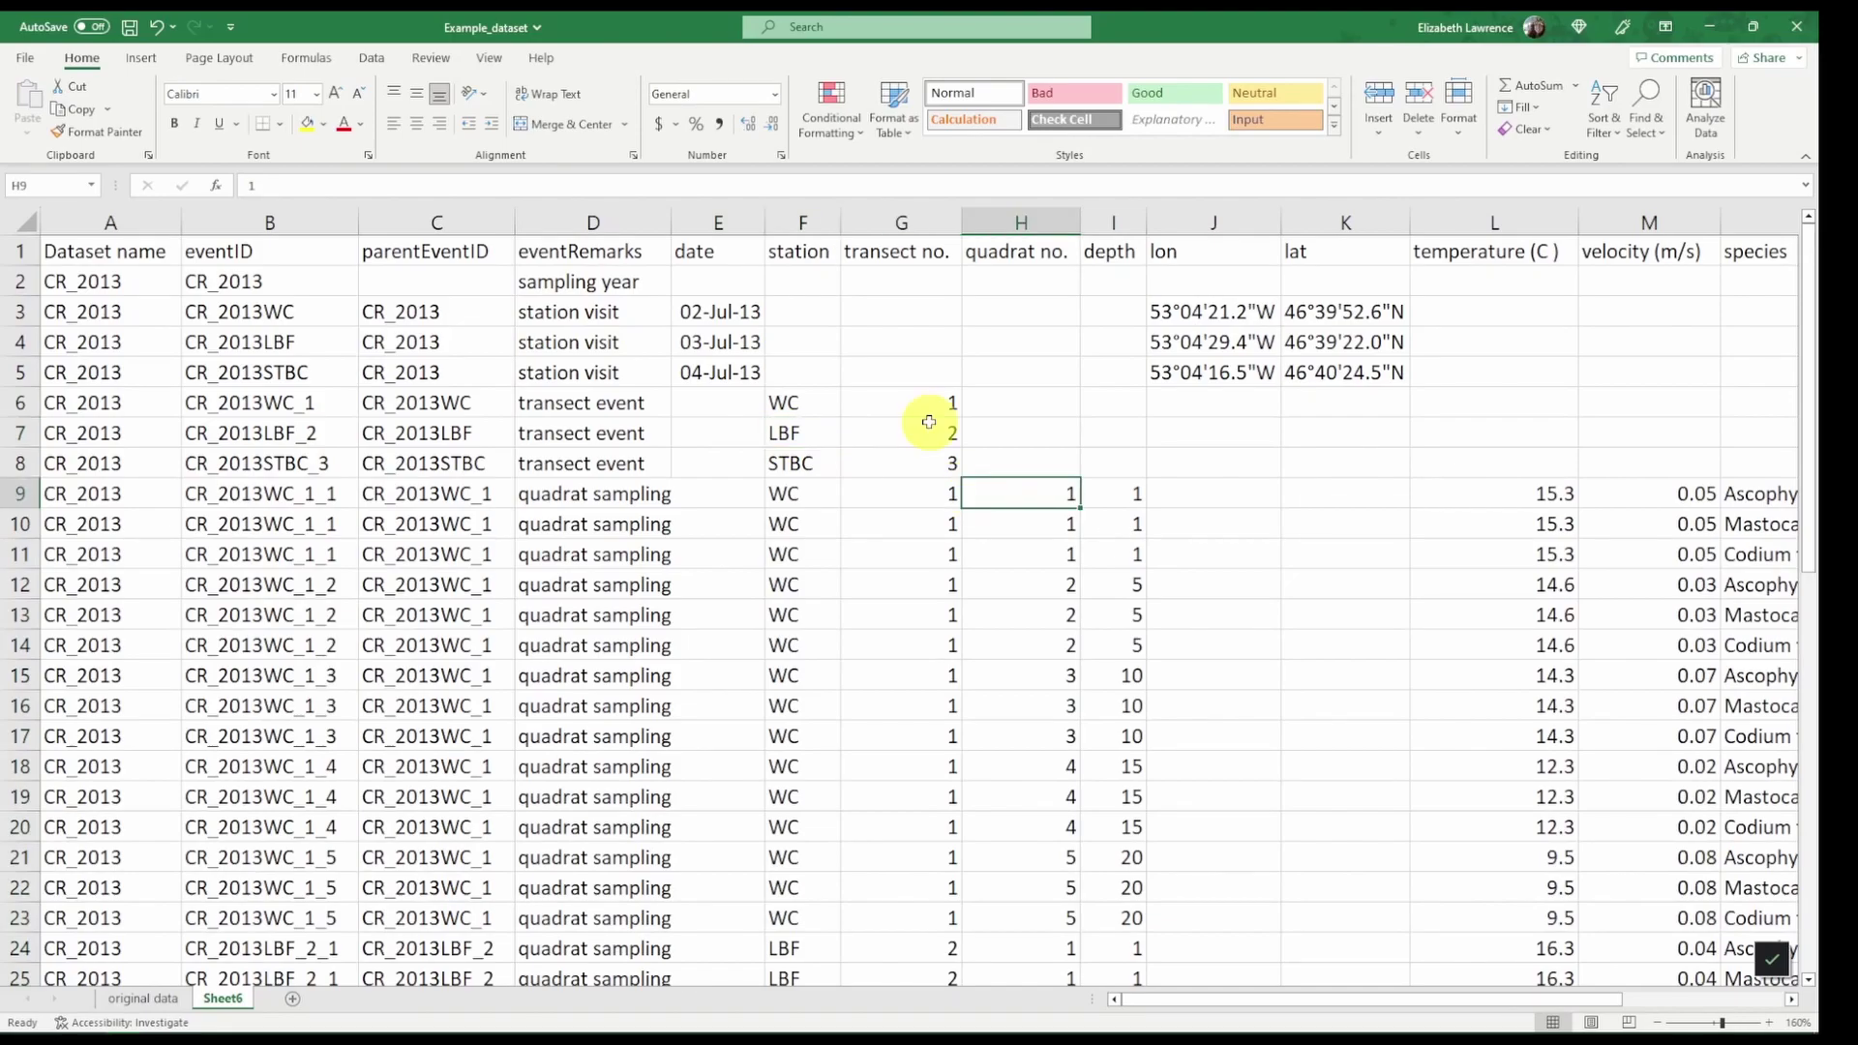